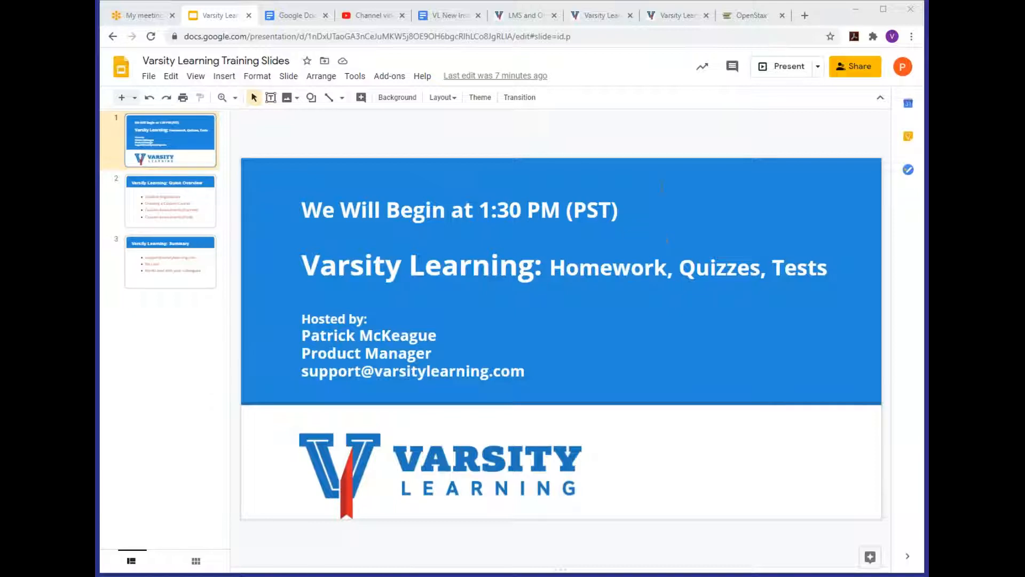
Switch to the Varsity Learning Support Course and look through its how-to guides, discussion forums and worksheets.
left_click(528, 19)
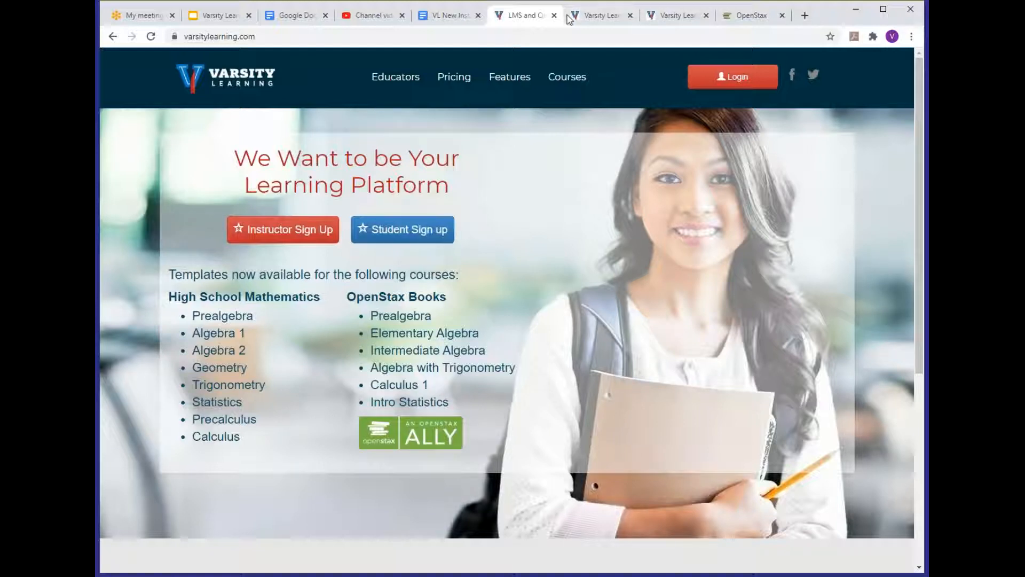
left_click(600, 21)
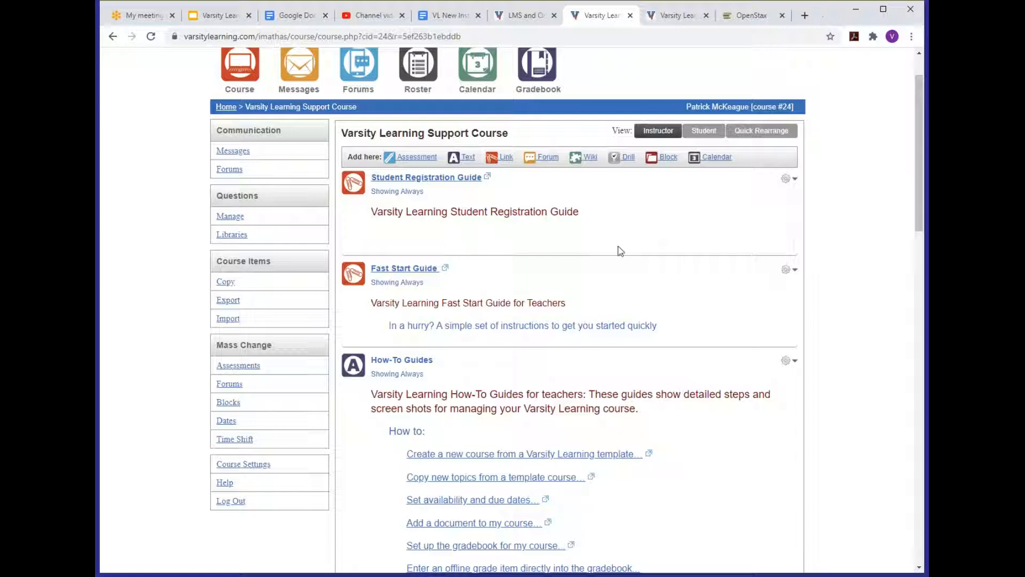
left_click_drag(403, 181, 385, 132)
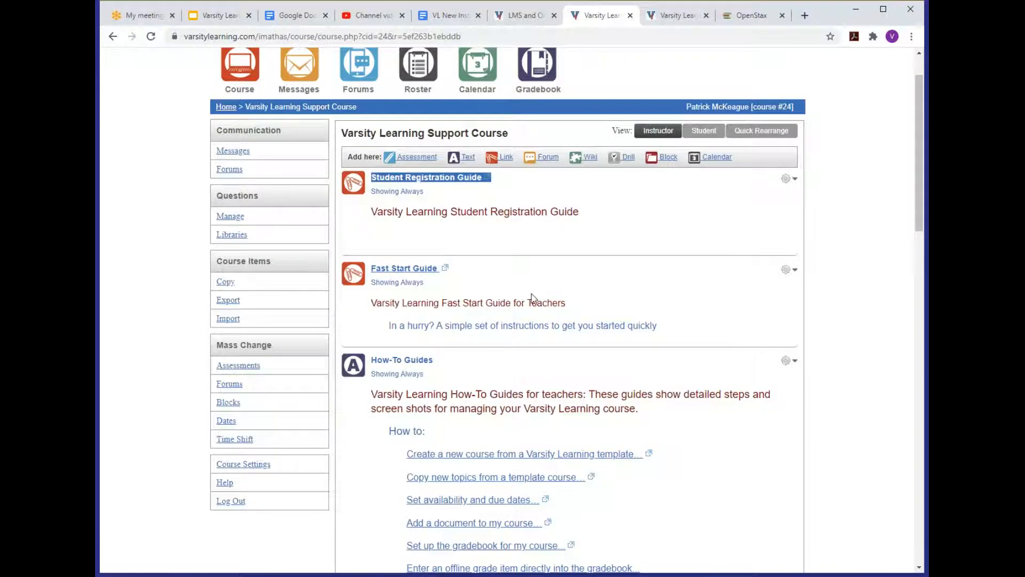
scroll(531, 300, "down", 1)
scroll(519, 363, "down", 3)
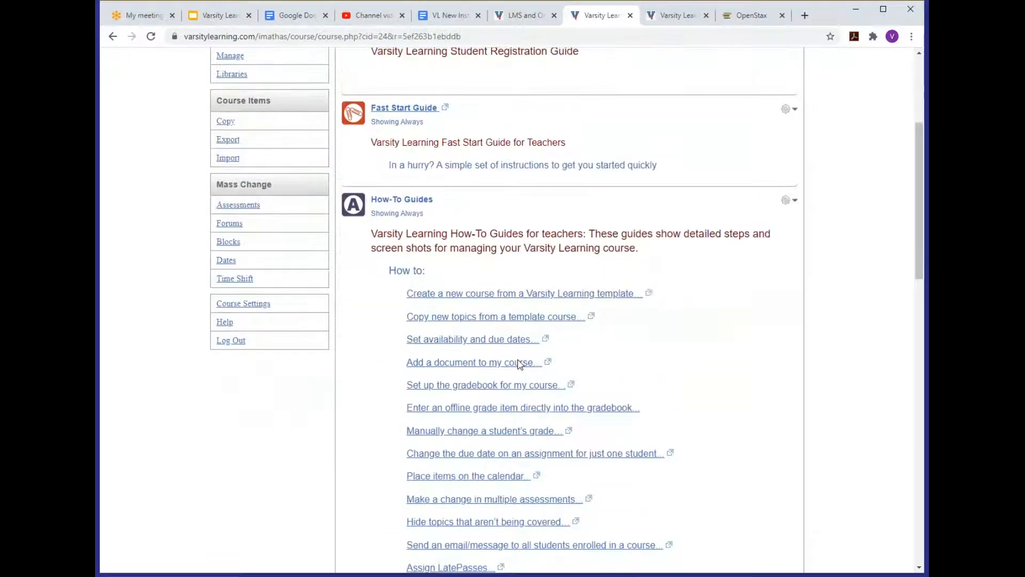
scroll(514, 307, "down", 3)
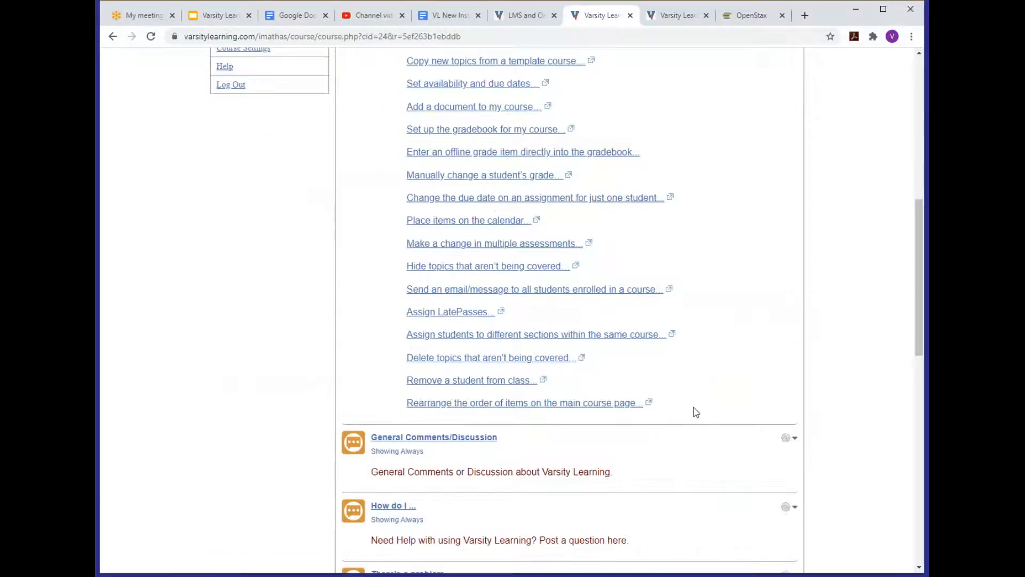
scroll(723, 356, "up", 2)
scroll(723, 356, "down", 4)
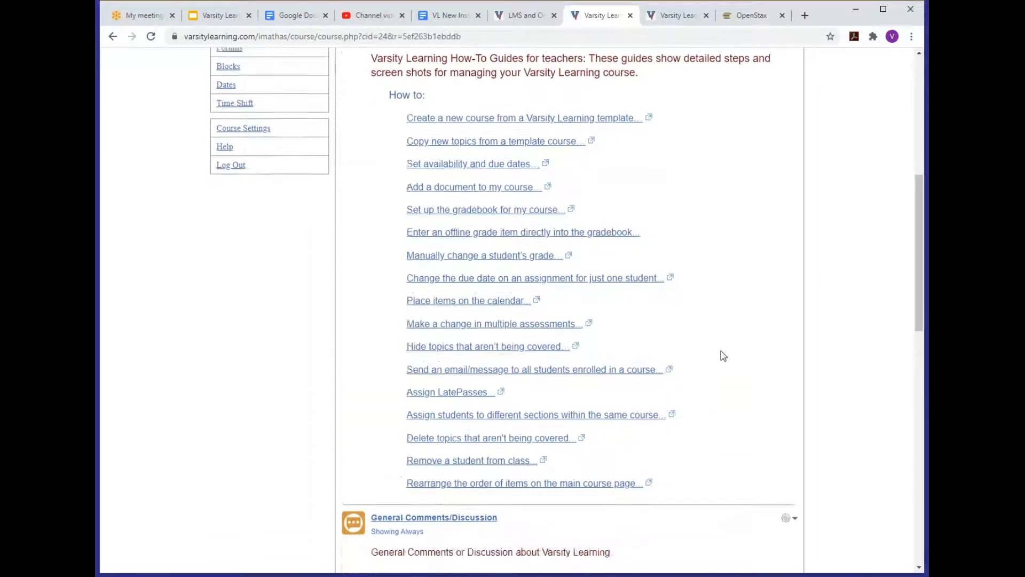
scroll(542, 393, "down", 2)
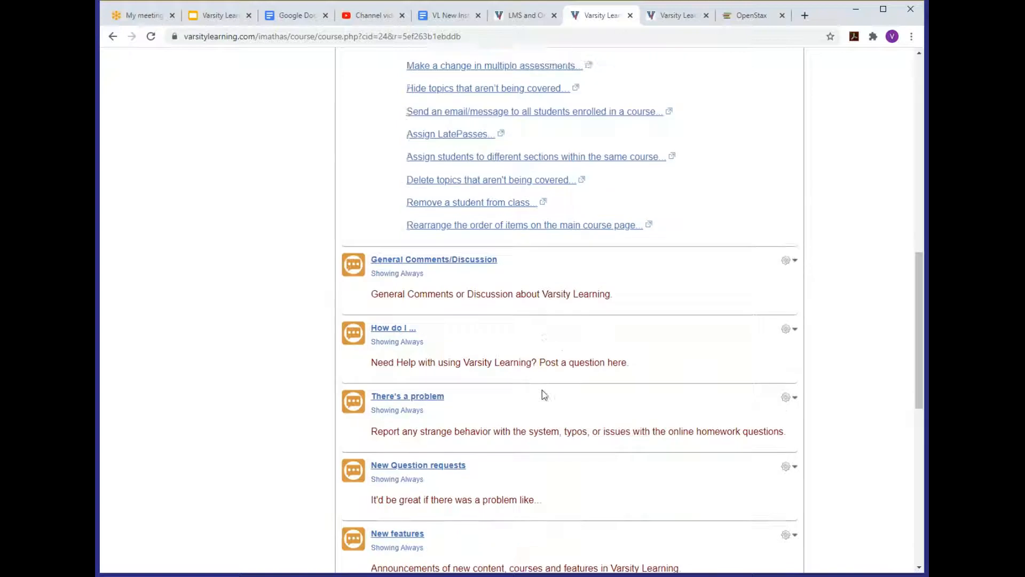
scroll(563, 360, "down", 2)
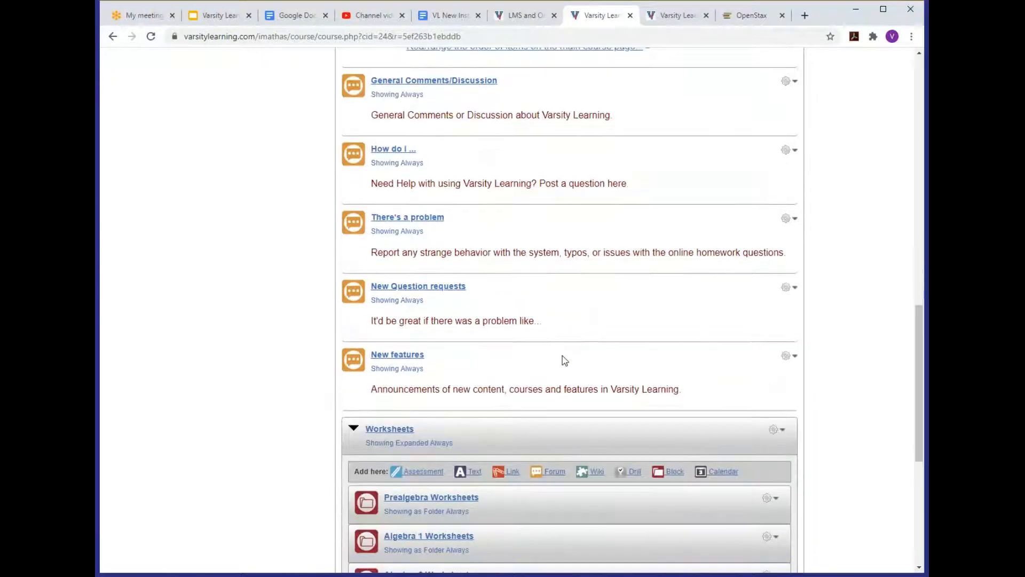
scroll(555, 449, "down", 3)
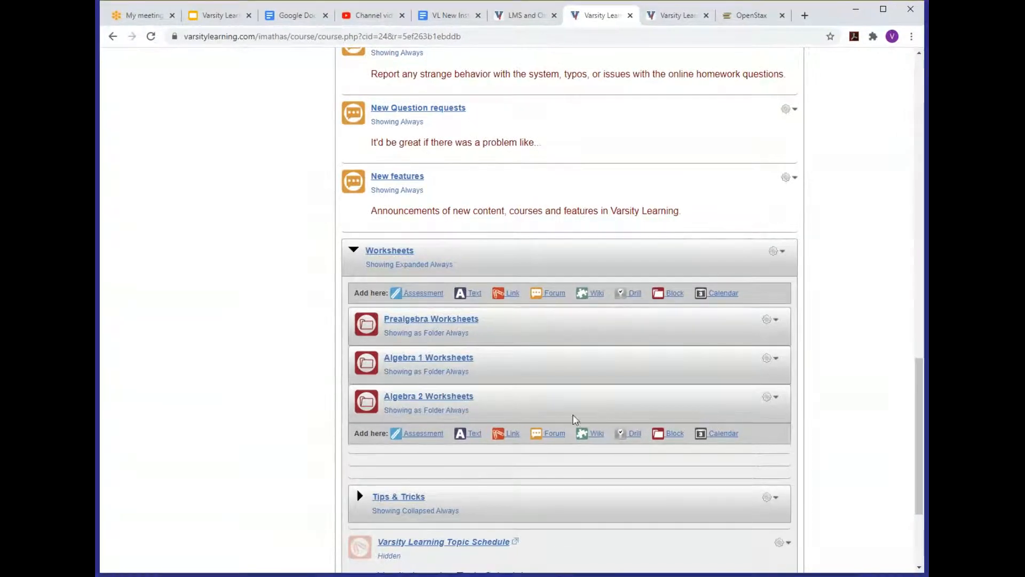
scroll(575, 419, "up", 3)
scroll(575, 419, "down", 3)
scroll(694, 400, "up", 7)
scroll(695, 400, "up", 8)
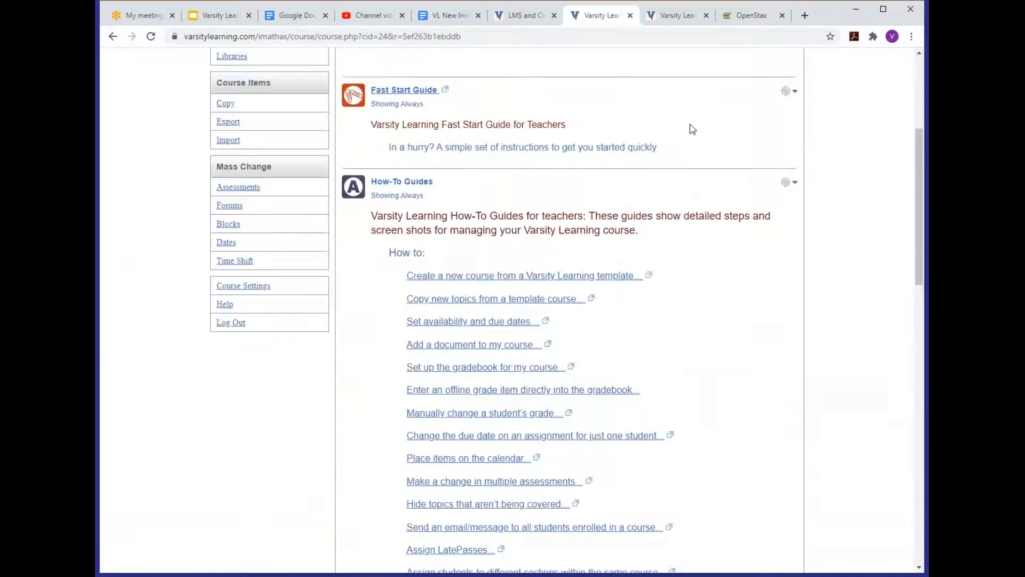
Go to the Varsity Learning home page and start a new course copied from Algebra 1 Template 2020.
left_click(682, 21)
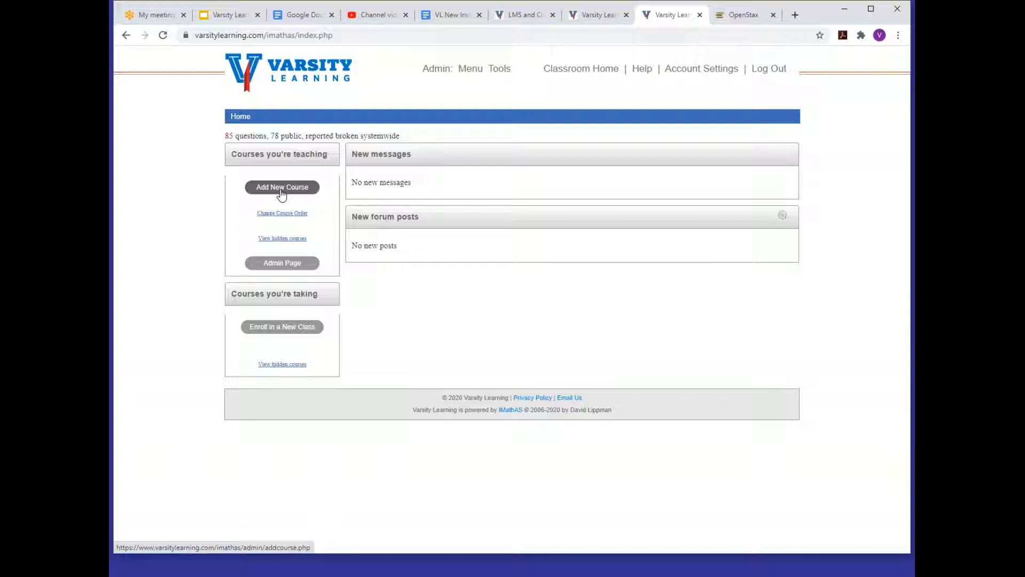
left_click(280, 191)
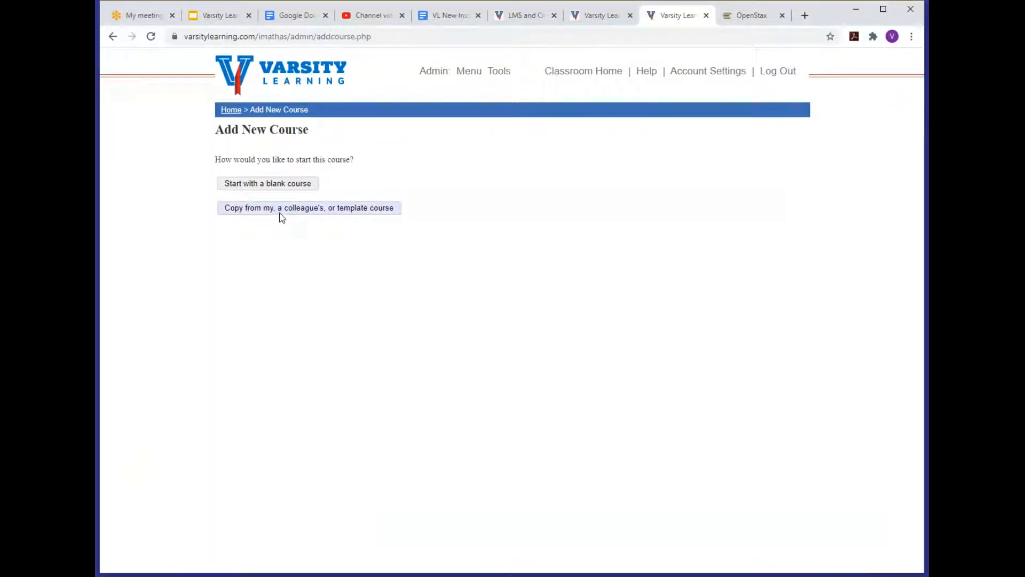
left_click(280, 213)
left_click(253, 295)
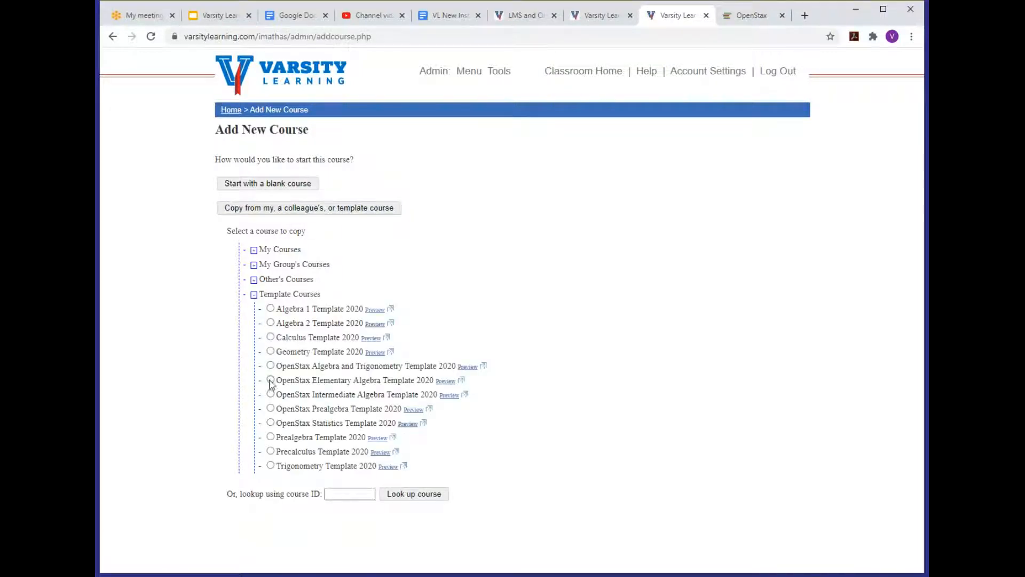
left_click(271, 308)
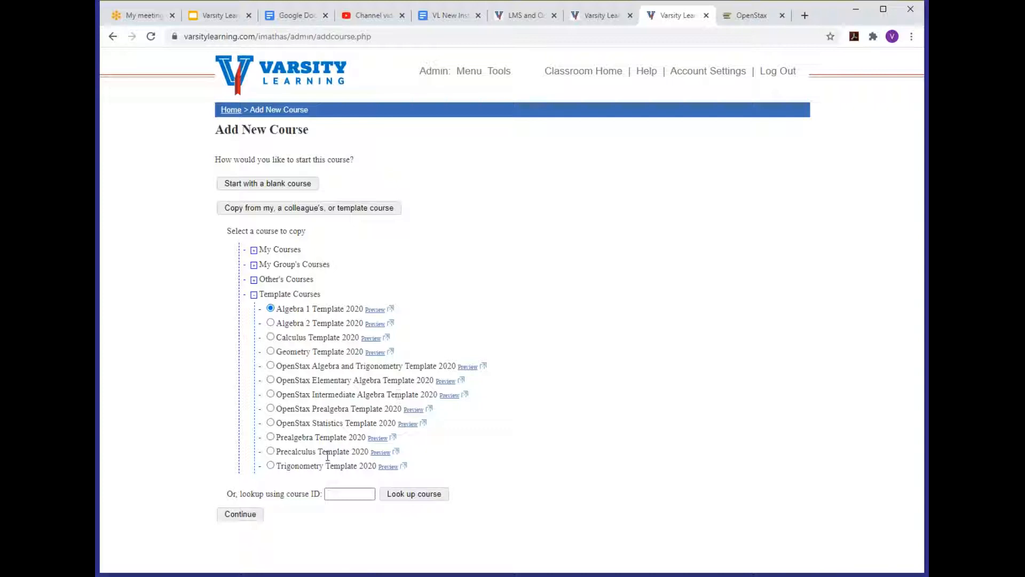
left_click(240, 514)
Name the new course "6_23_Algebra 1 2020" and submit it for creation.
left_click(348, 170)
type("6_Algebra 1 Template 2020")
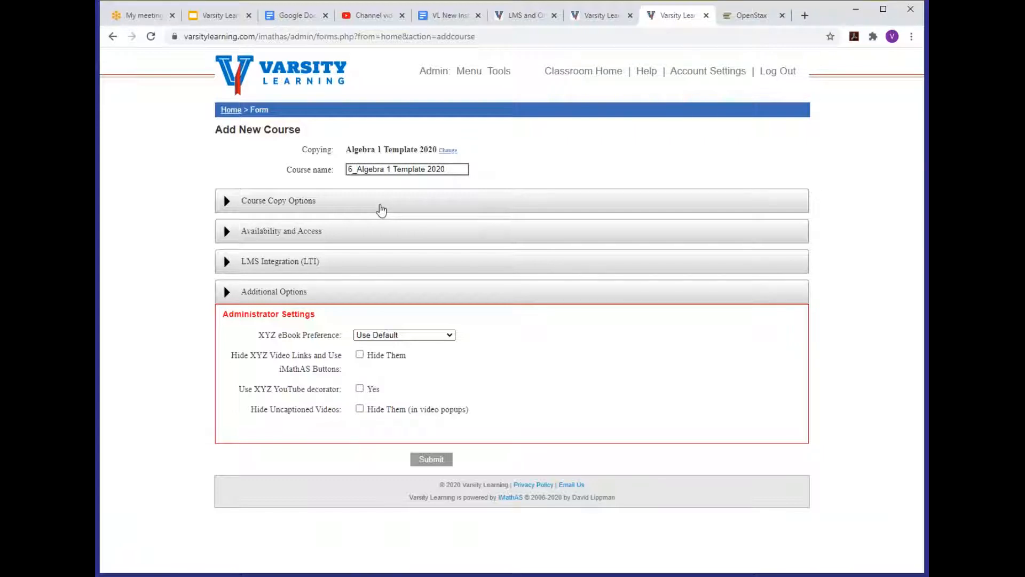
type("23_")
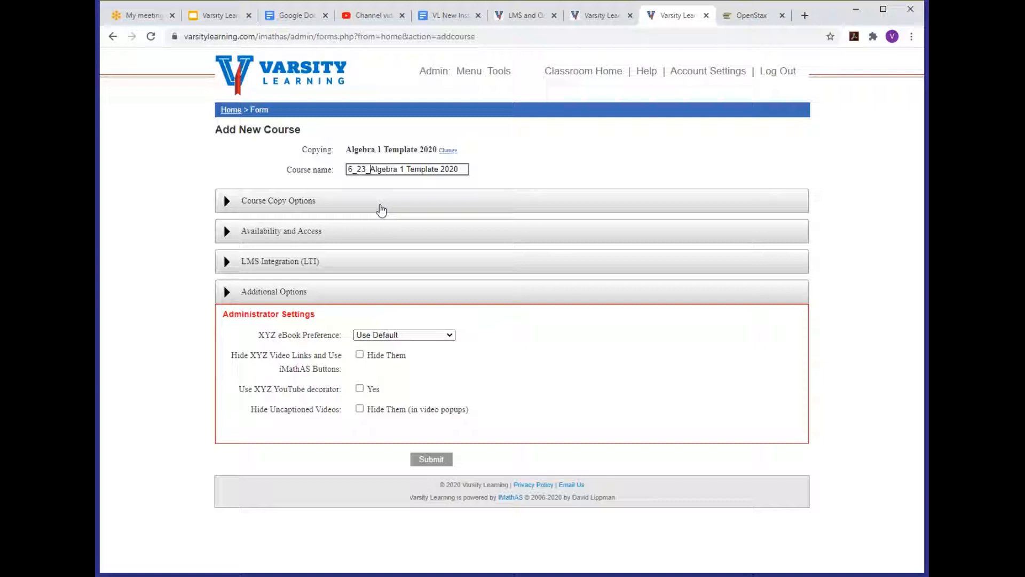
left_click_drag(404, 168, 441, 169)
key("BackSpace")
left_click(431, 460)
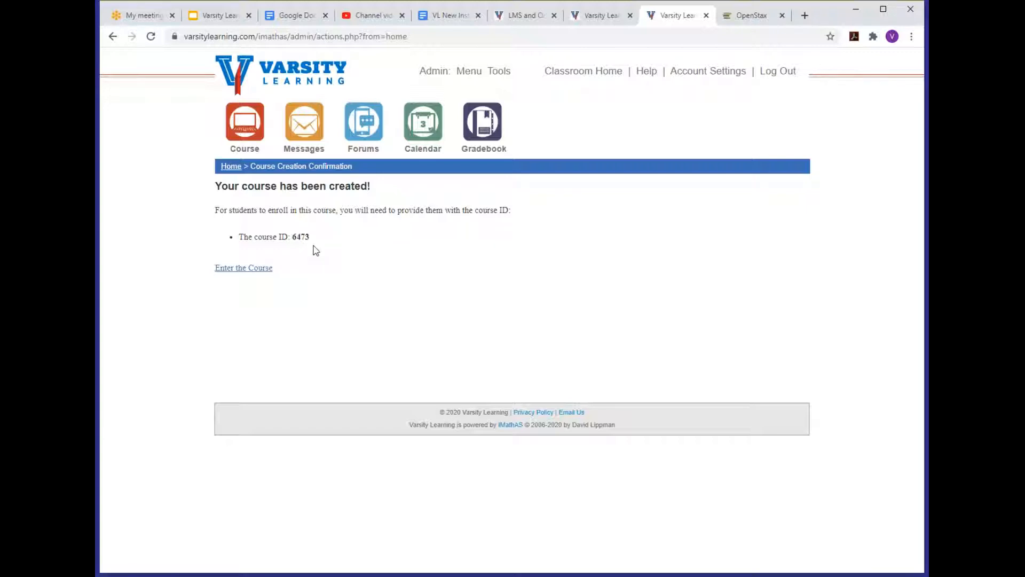
Enter the created course and look over its topic blocks, expanding and collapsing Topic A - Prealgebra Review.
left_click(246, 271)
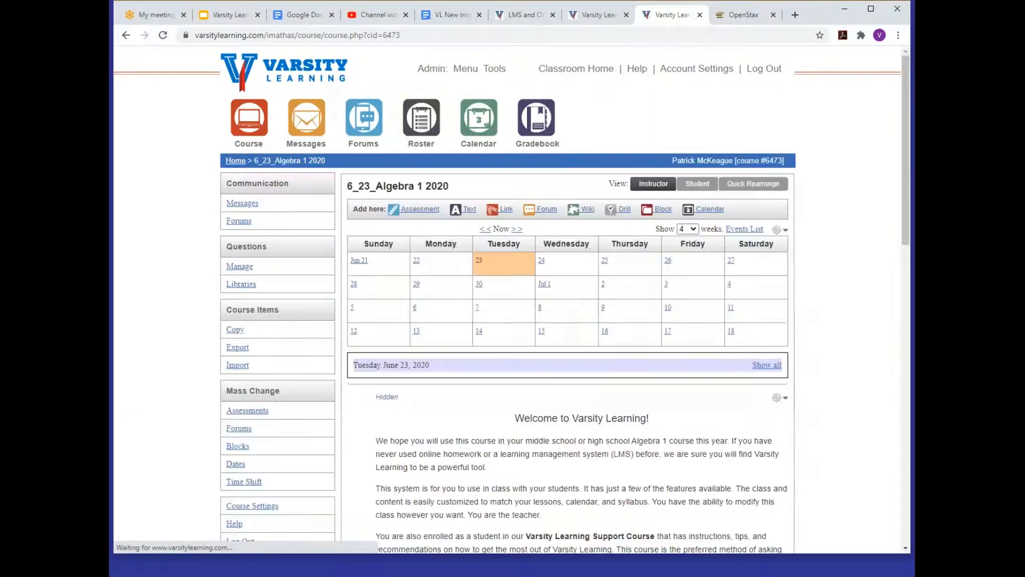
scroll(636, 290, "down", 8)
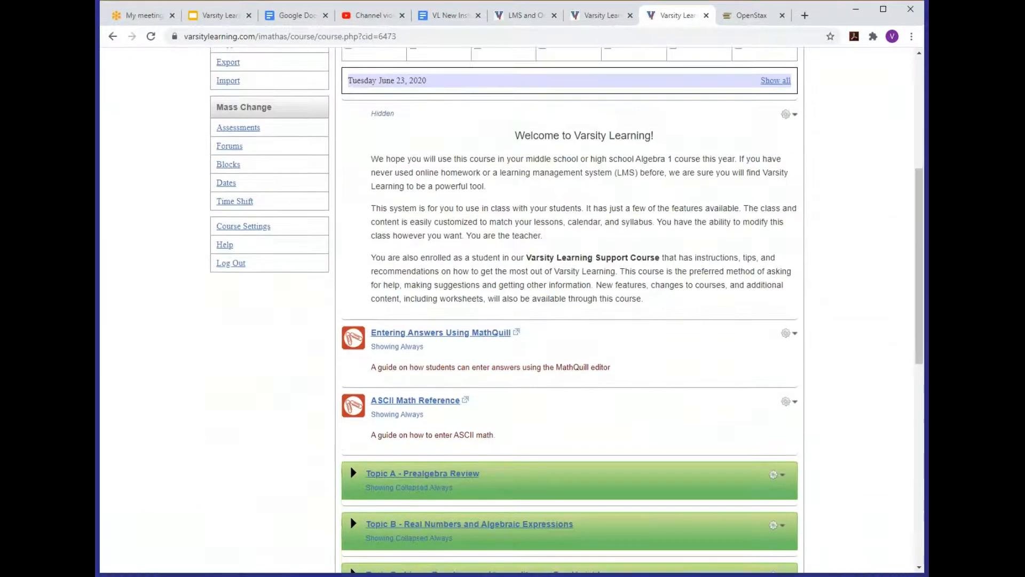
left_click(464, 296)
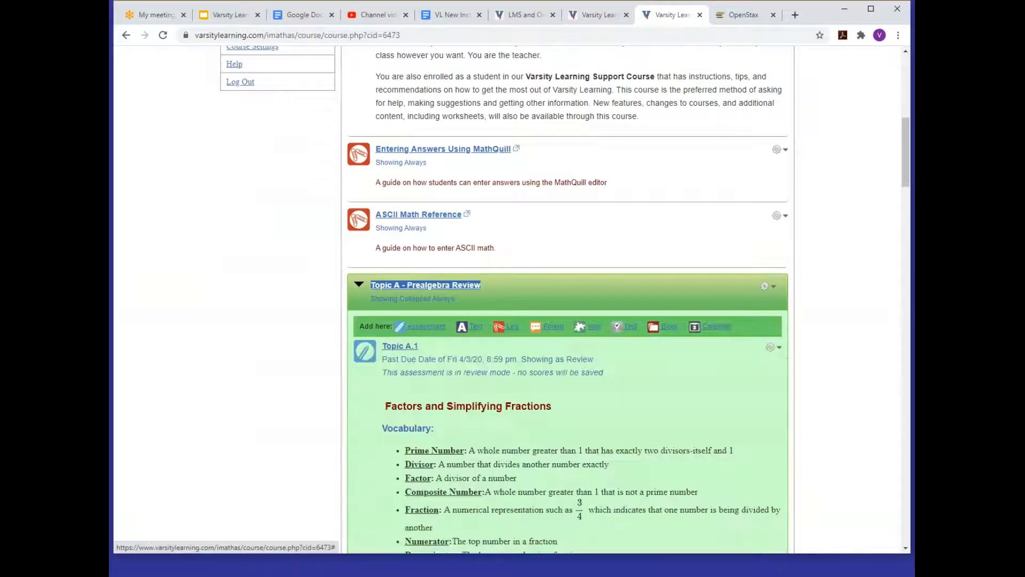
left_click(425, 285)
scroll(426, 286, "down", 2)
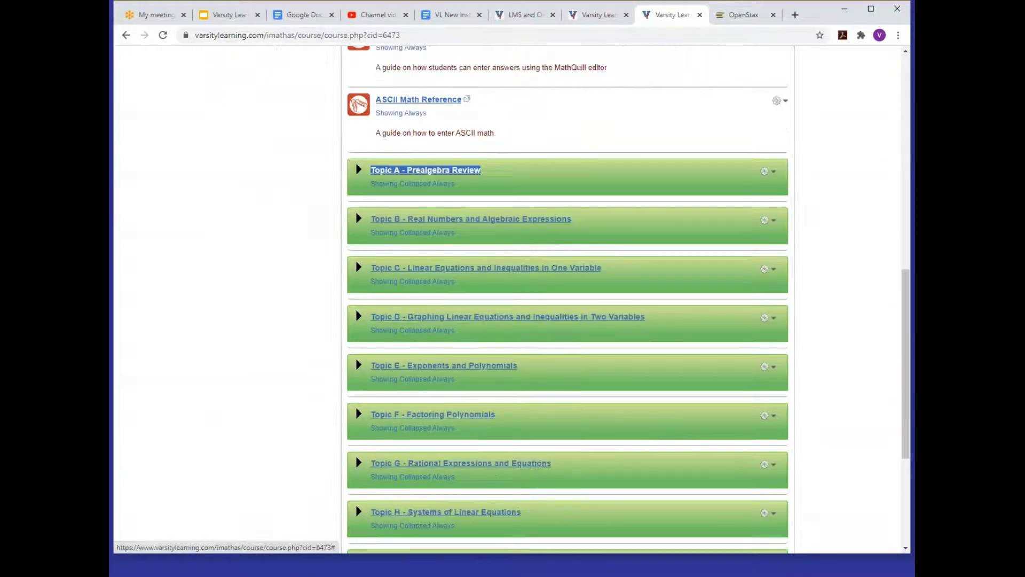
Open the mass date change page for the course and select all of its items.
scroll(426, 285, "up", 4)
left_click(235, 119)
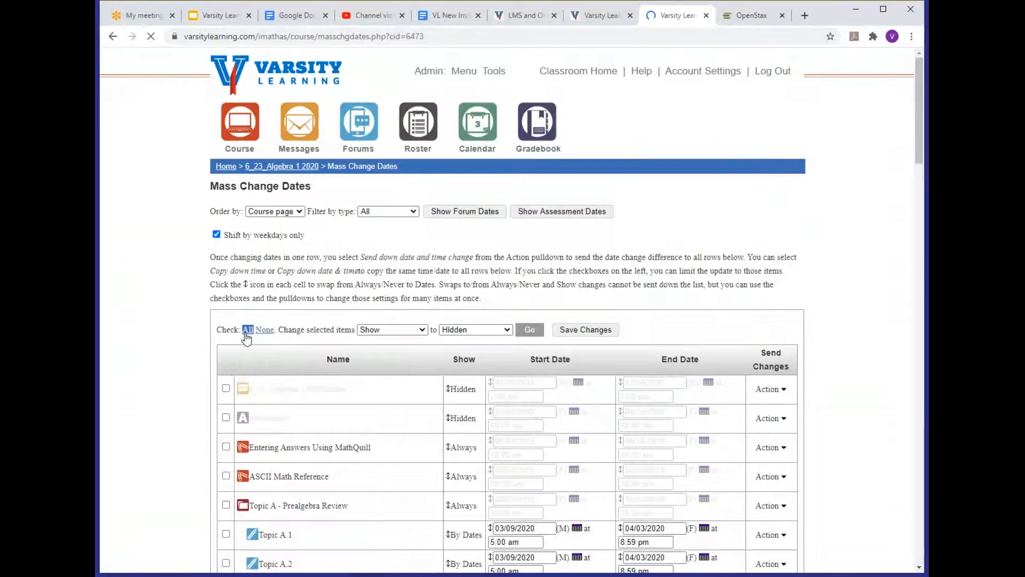
left_click(257, 319)
Set the start date of the Topic A.1 assessment to 06/22/2020.
scroll(480, 208, "down", 7)
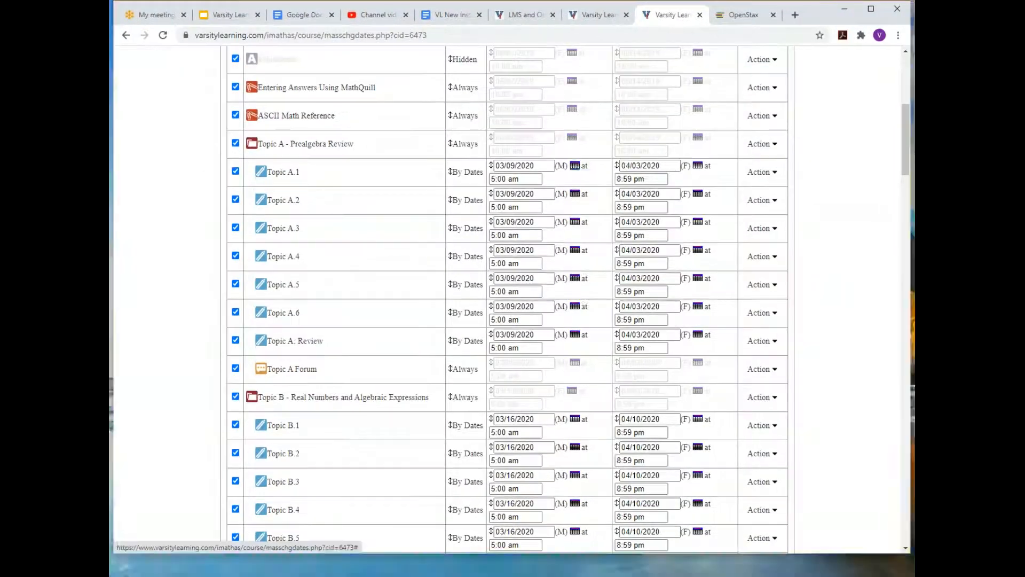
left_click(576, 171)
left_click(665, 178)
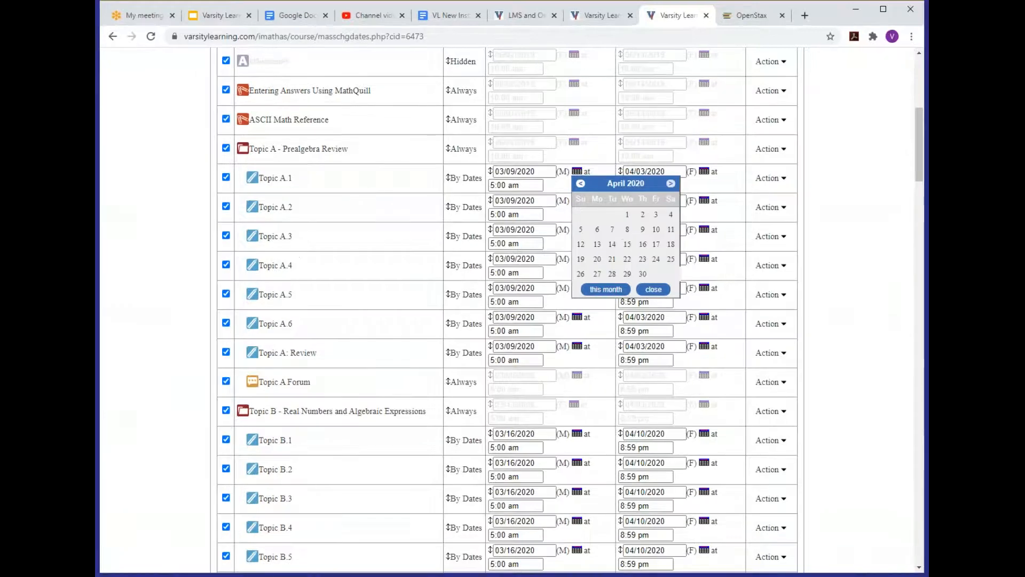
left_click(671, 183)
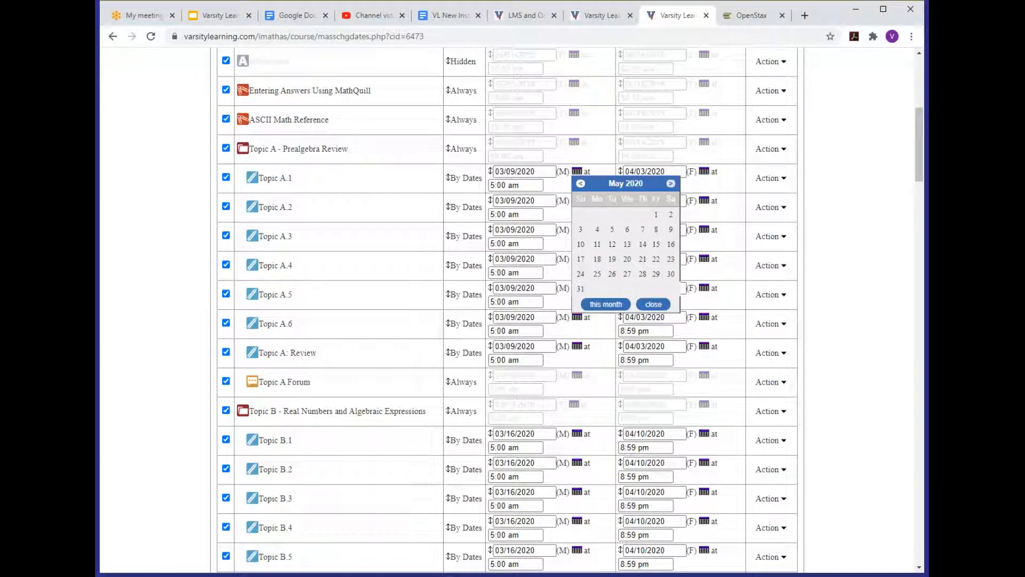
left_click(671, 183)
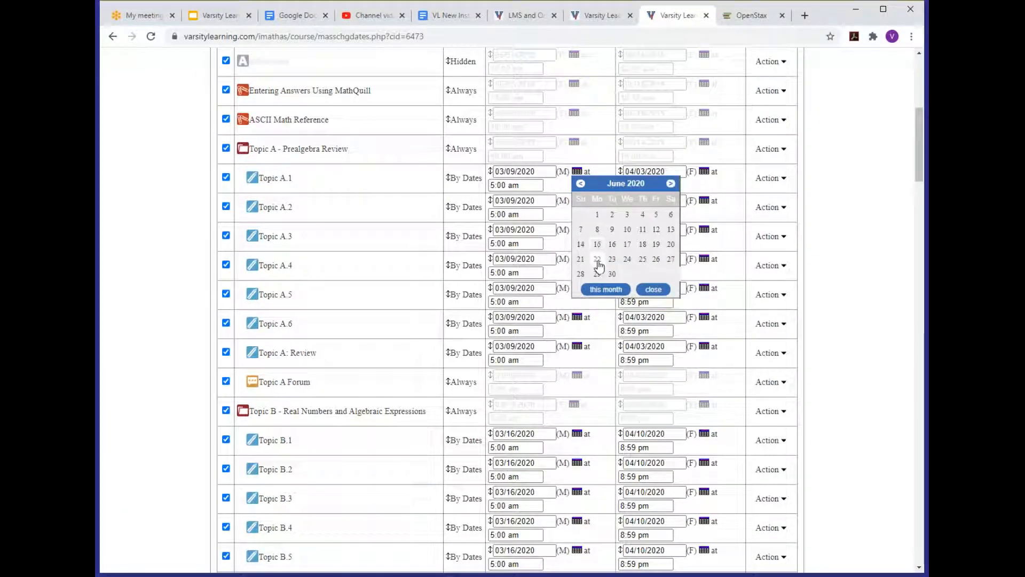
left_click(597, 259)
Set the end date of the Topic A.1 assessment to 06/26/2020.
left_click(704, 171)
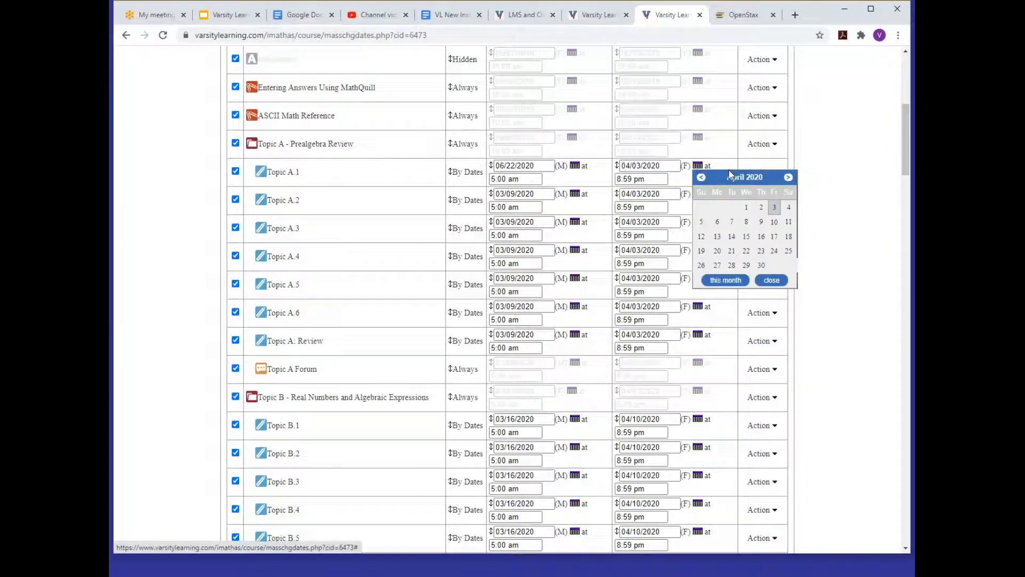
left_click(798, 183)
left_click(798, 183)
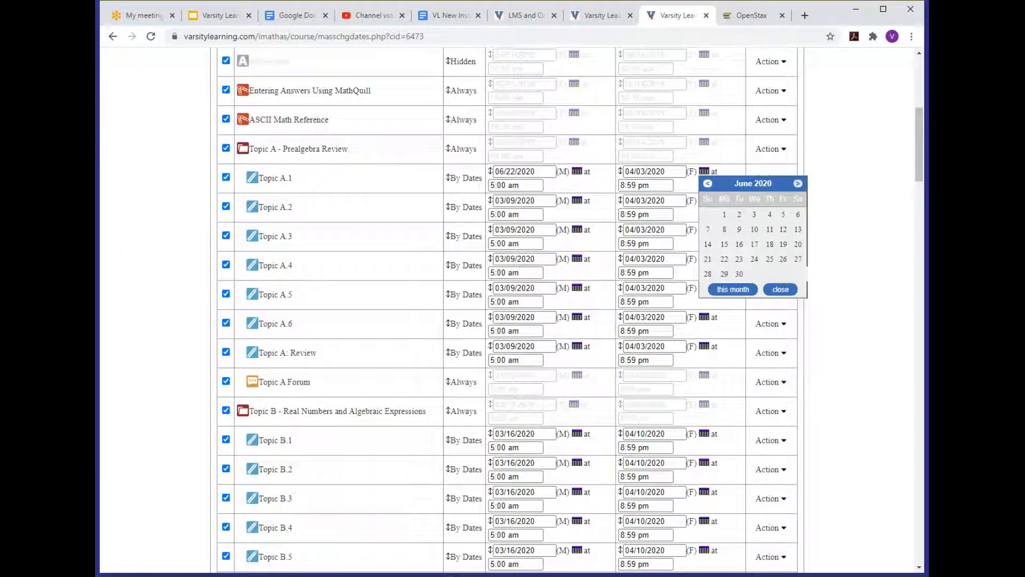
left_click(784, 259)
Send Topic A.1's date and time changes down to all items below it and save the changes.
double_click(786, 182)
left_click(786, 181)
left_click(771, 204)
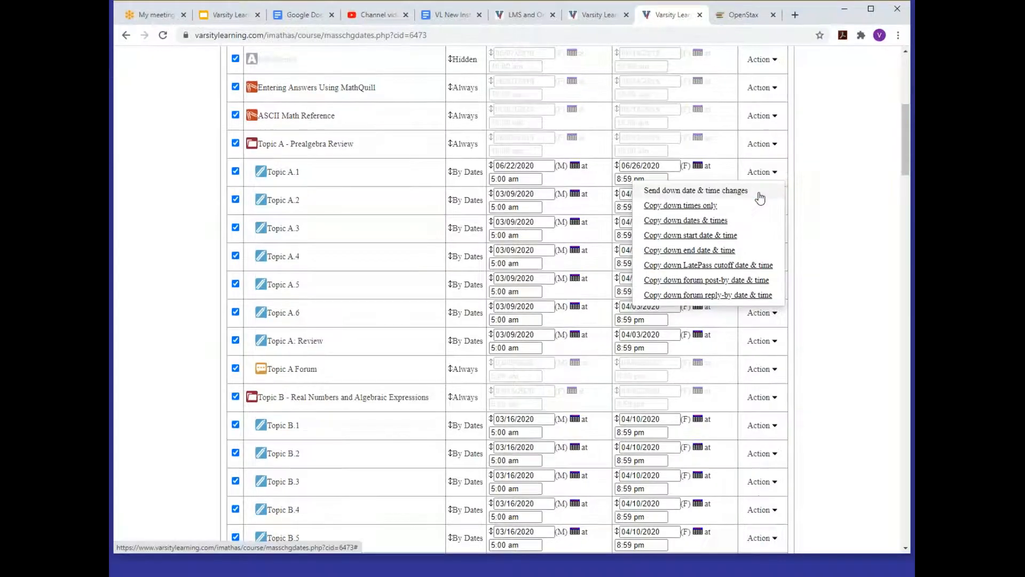
scroll(718, 294, "up", 6)
left_click(586, 330)
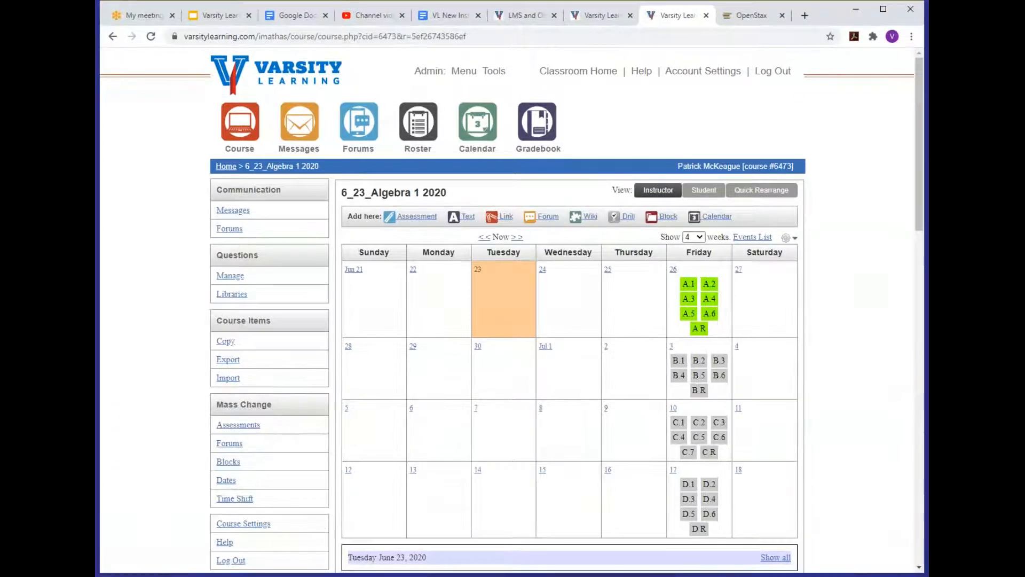
Delete the calendar from the course page and look over the topic blocks.
left_click(795, 242)
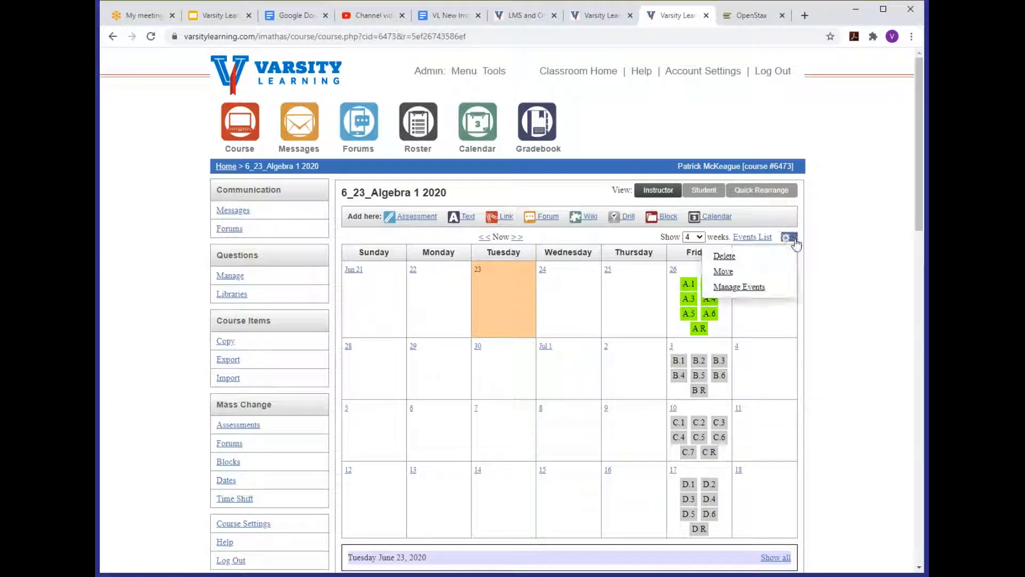
left_click(727, 256)
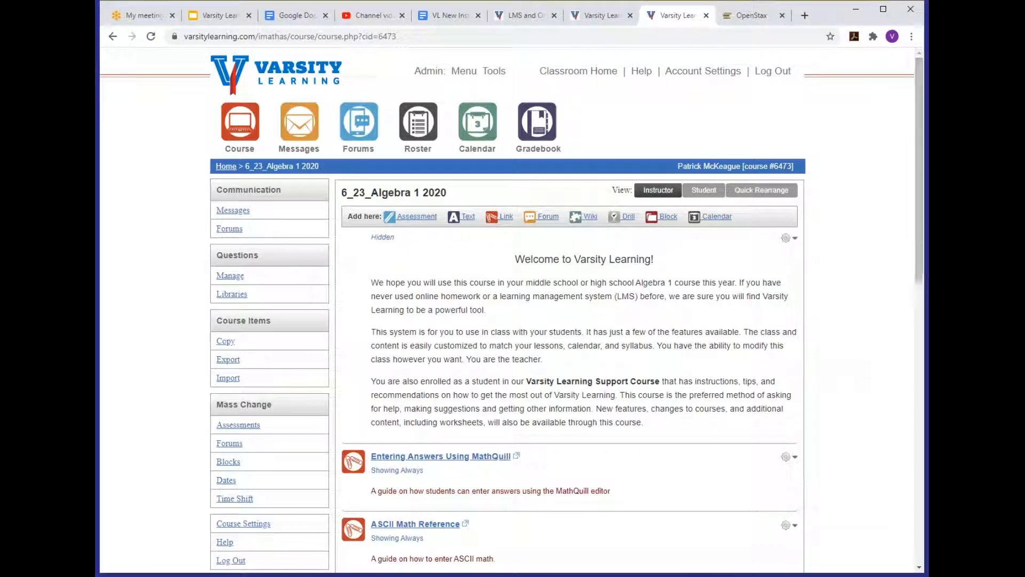
scroll(674, 370, "down", 3)
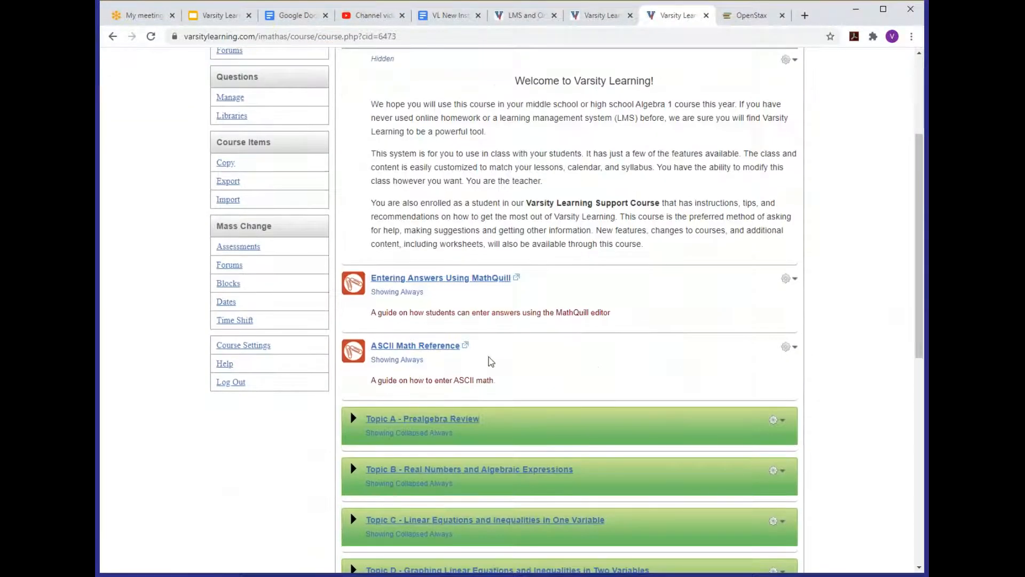
scroll(535, 431, "down", 3)
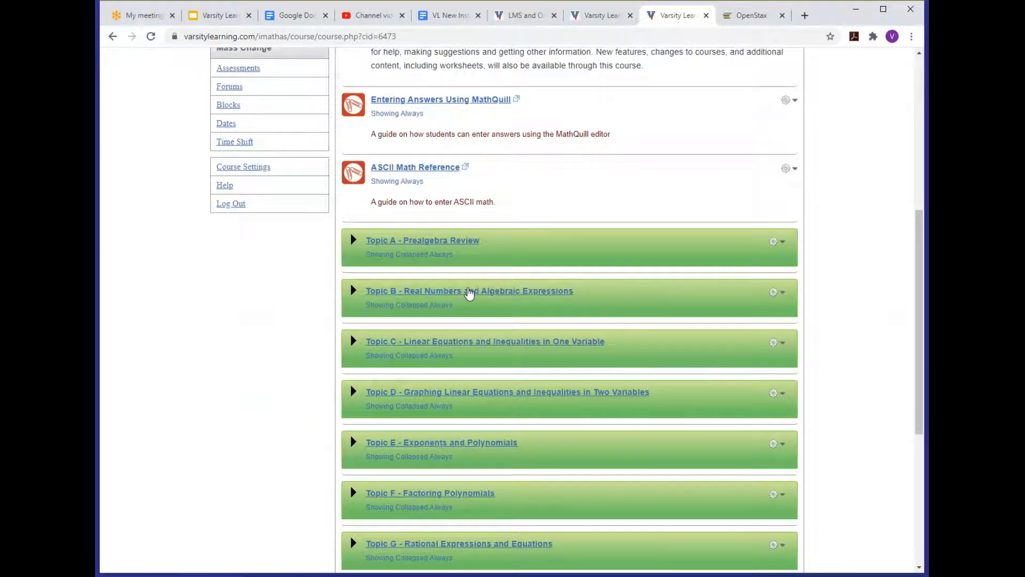
scroll(496, 358, "down", 3)
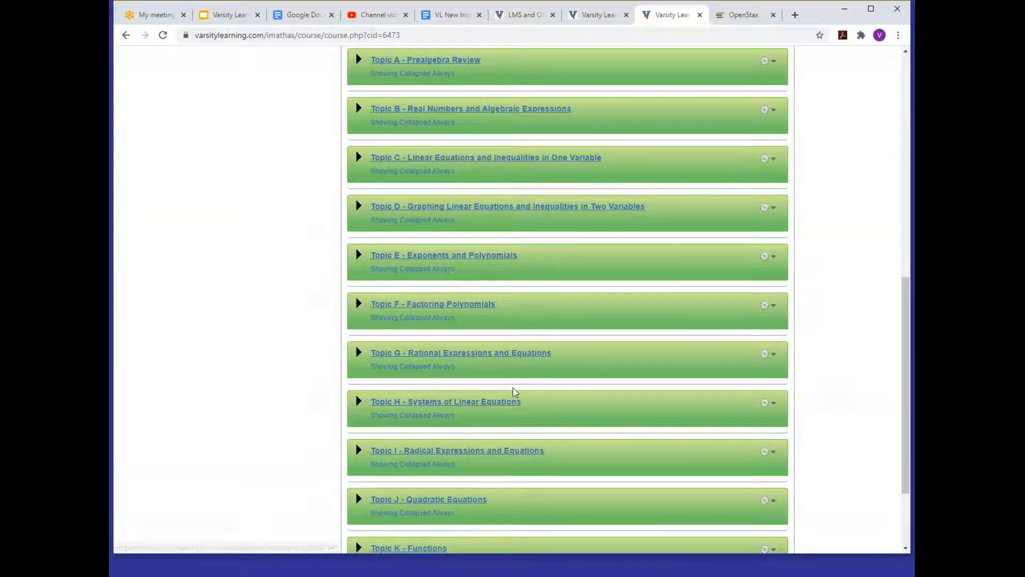
Expand the Topic B - Real Numbers and Algebraic Expressions block and read through the Topic B.1 vocabulary, properties and formulas.
scroll(515, 394, "down", 3)
scroll(356, 297, "up", 5)
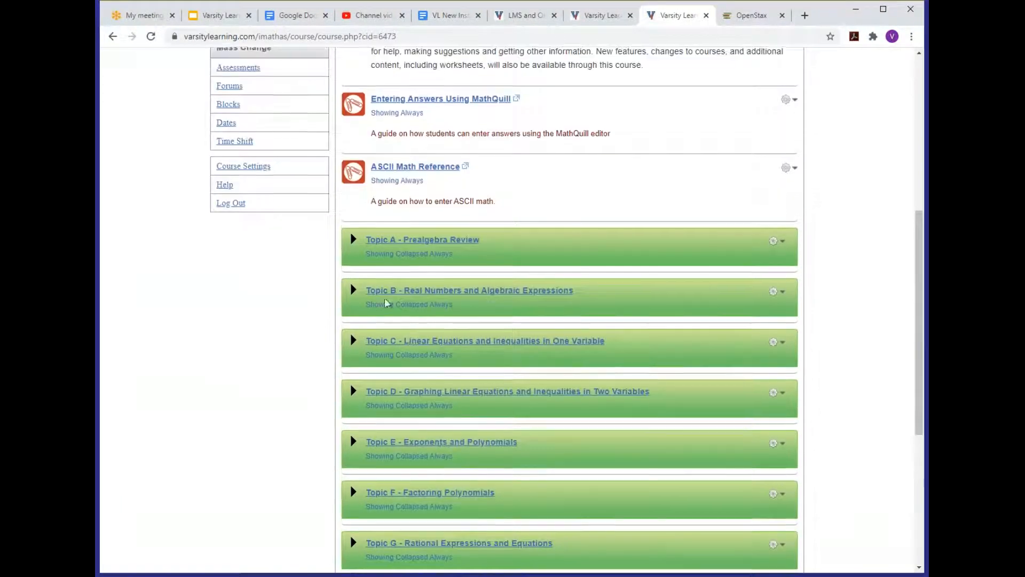
left_click(355, 294)
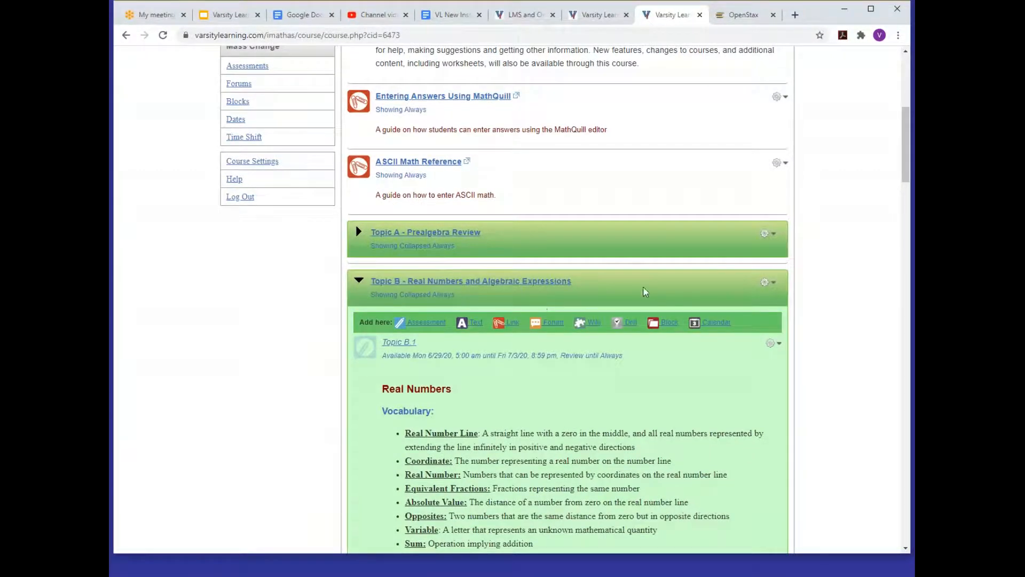
scroll(645, 292, "down", 3)
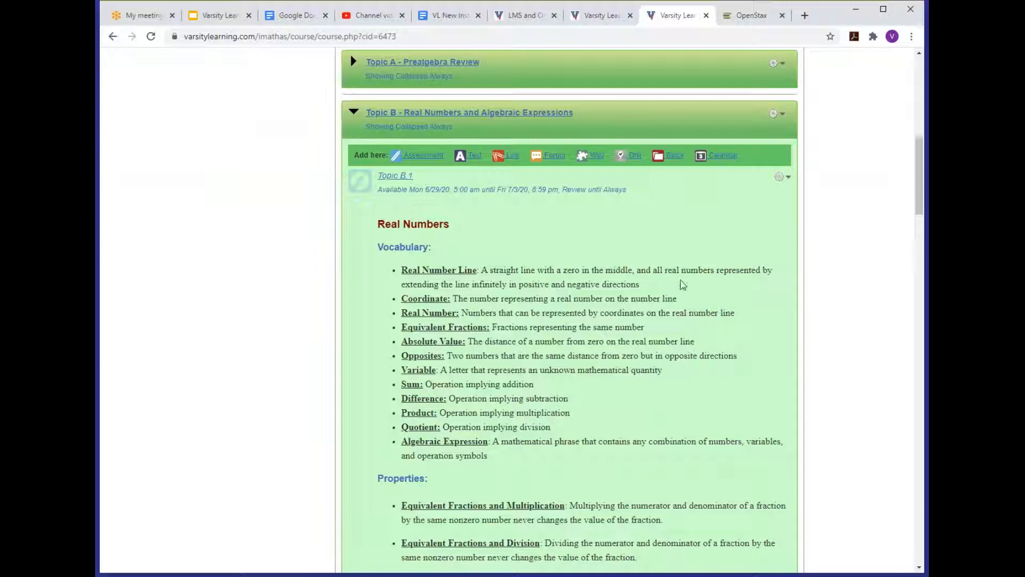
scroll(631, 223, "down", 1)
scroll(631, 223, "down", 1)
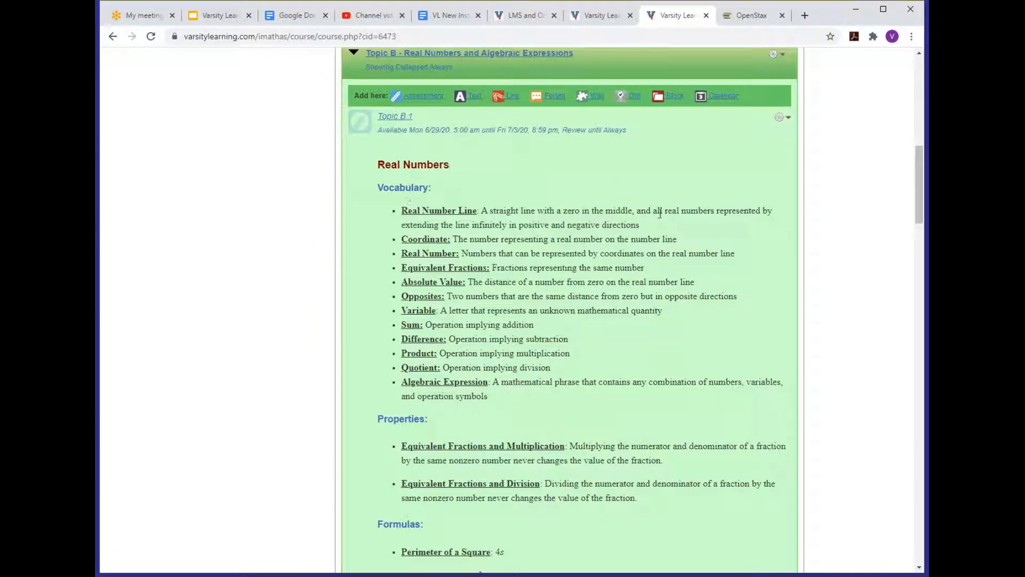
scroll(541, 383, "down", 4)
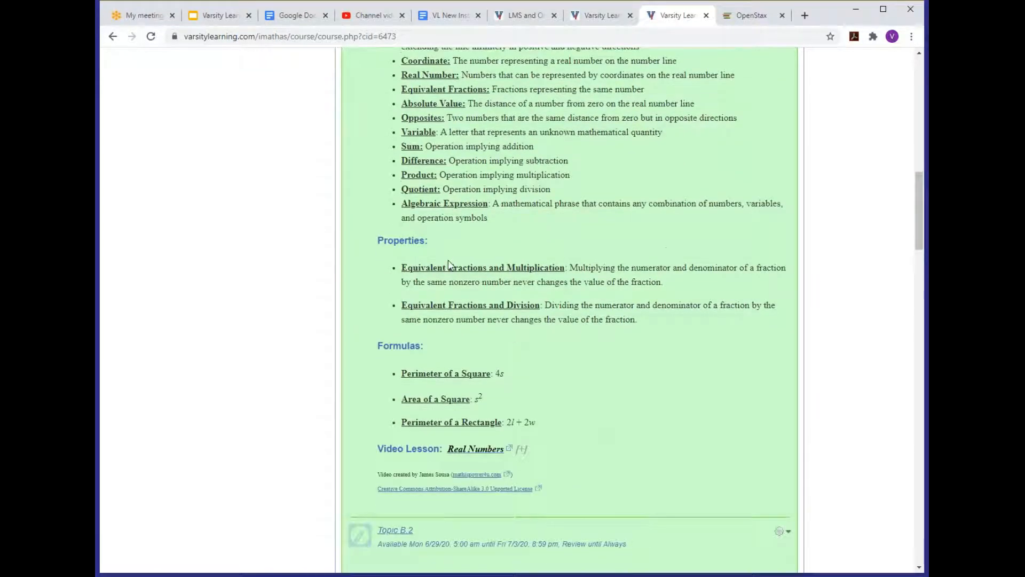
scroll(534, 351, "down", 2)
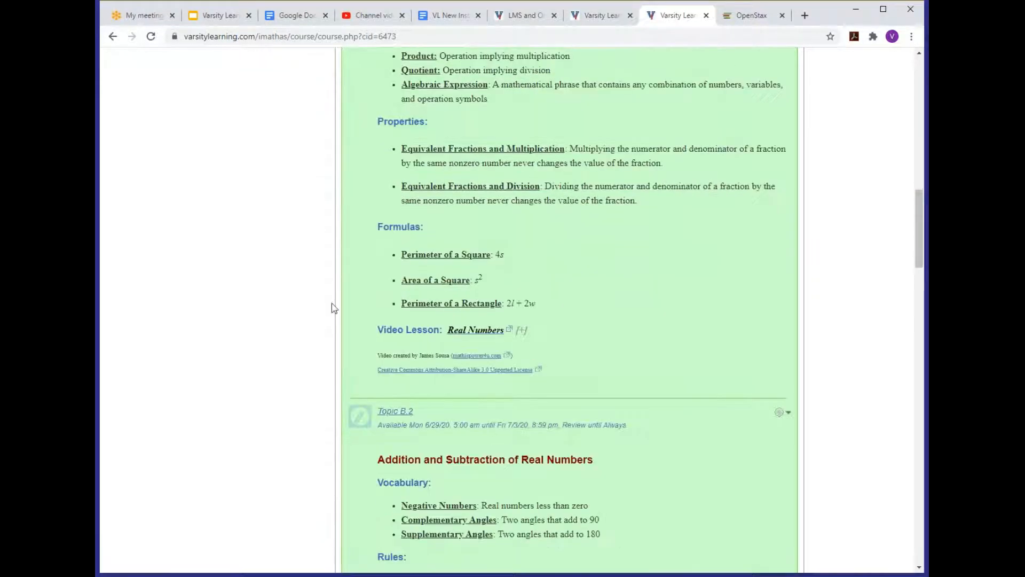
Show the embedded Real Numbers video lesson in Topic B.1 and collapse it again.
left_click(520, 331)
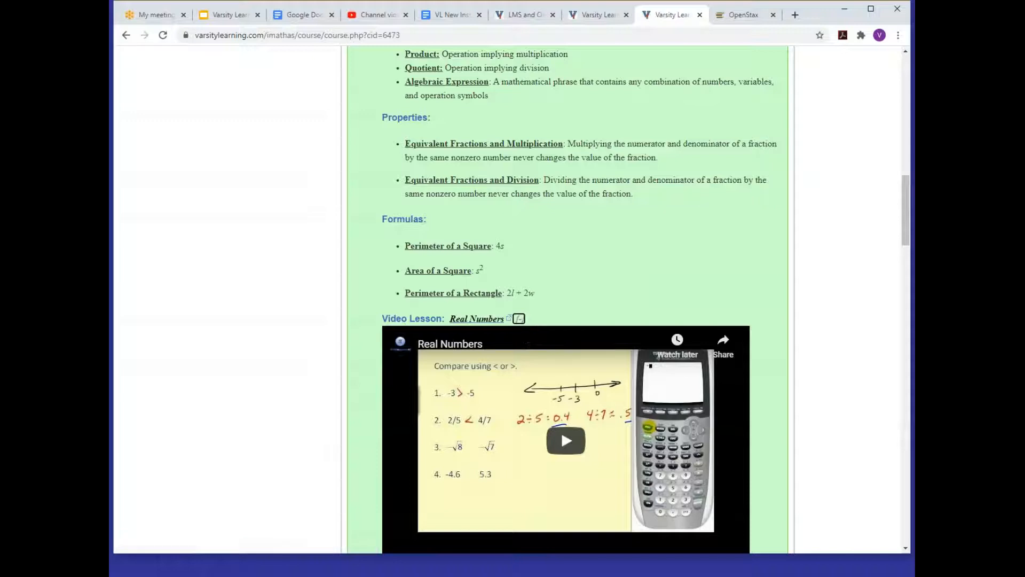
left_click(519, 319)
scroll(583, 315, "down", 2)
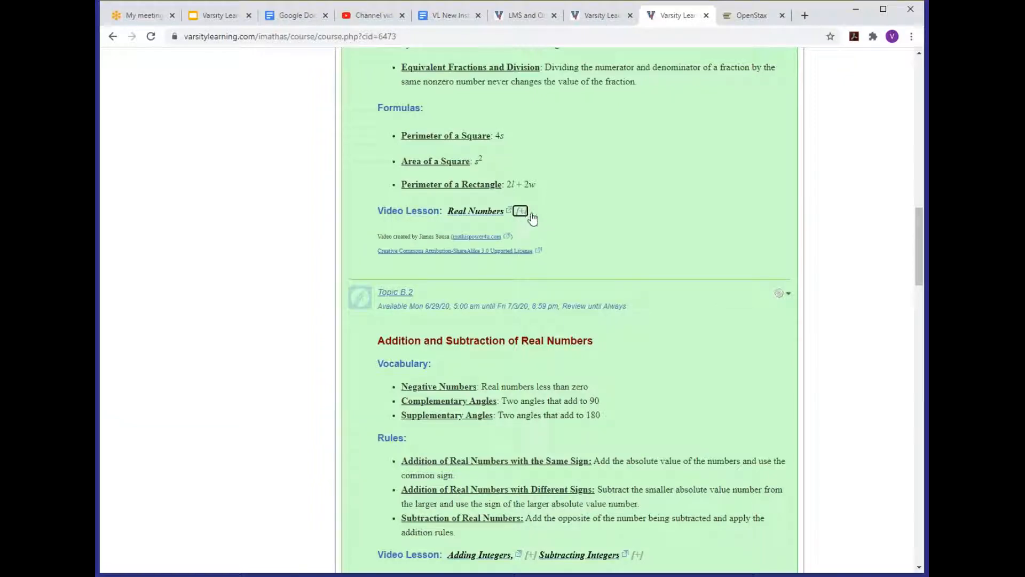
Look through the rest of the Topic B block, from Topic B.2 to the review and forum.
scroll(616, 223, "down", 3)
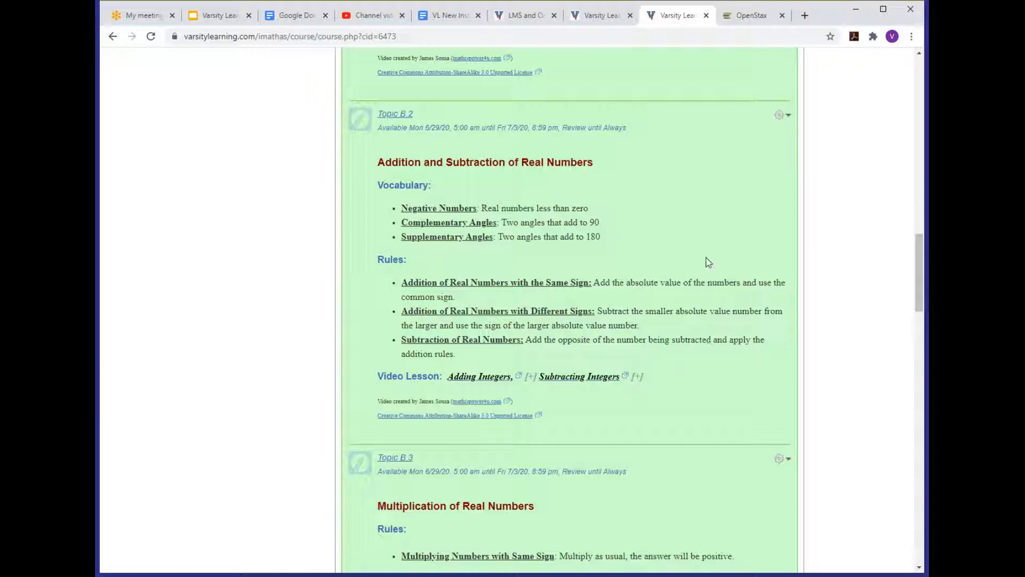
scroll(641, 279, "down", 3)
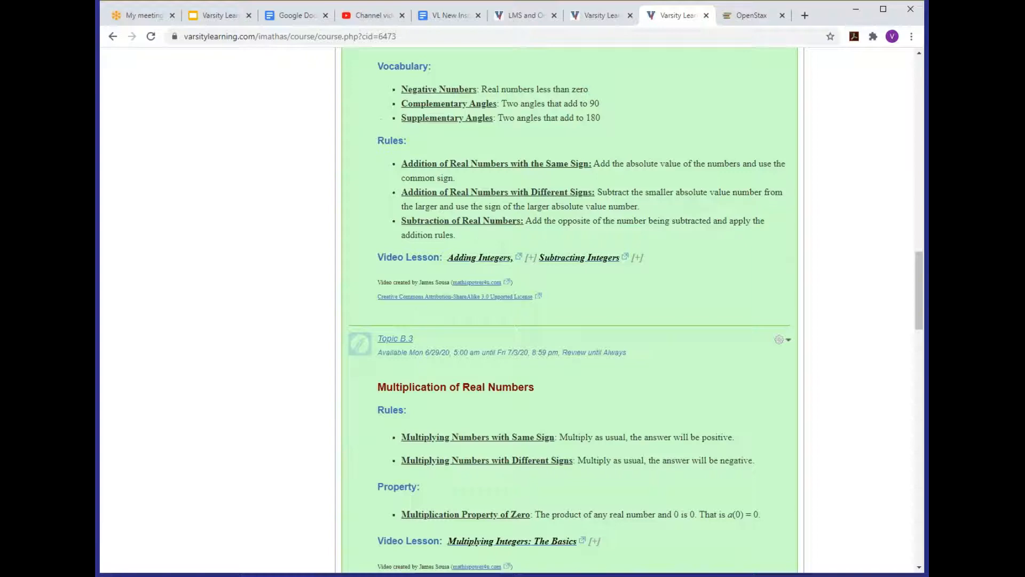
scroll(516, 266, "down", 4)
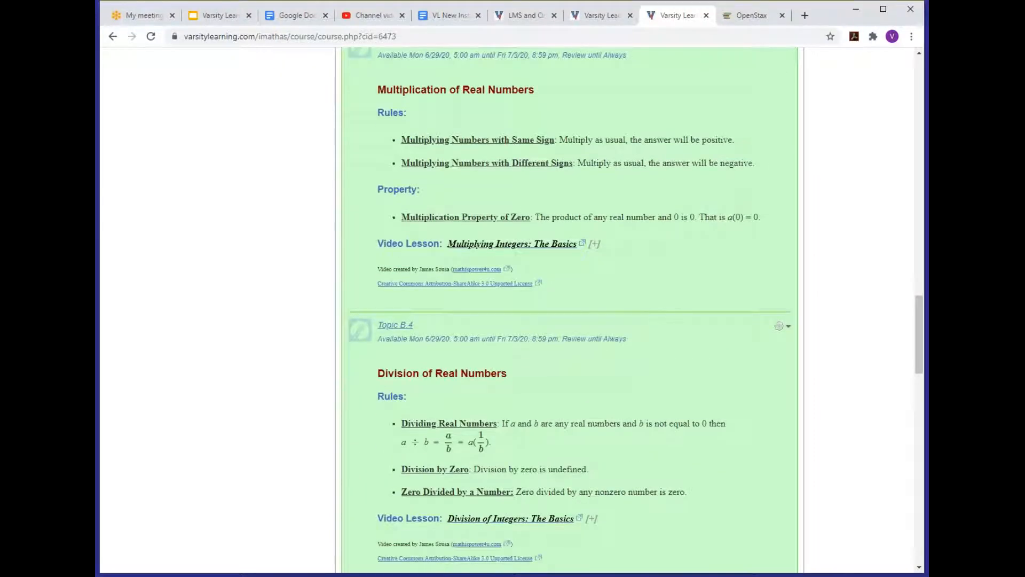
scroll(678, 277, "down", 3)
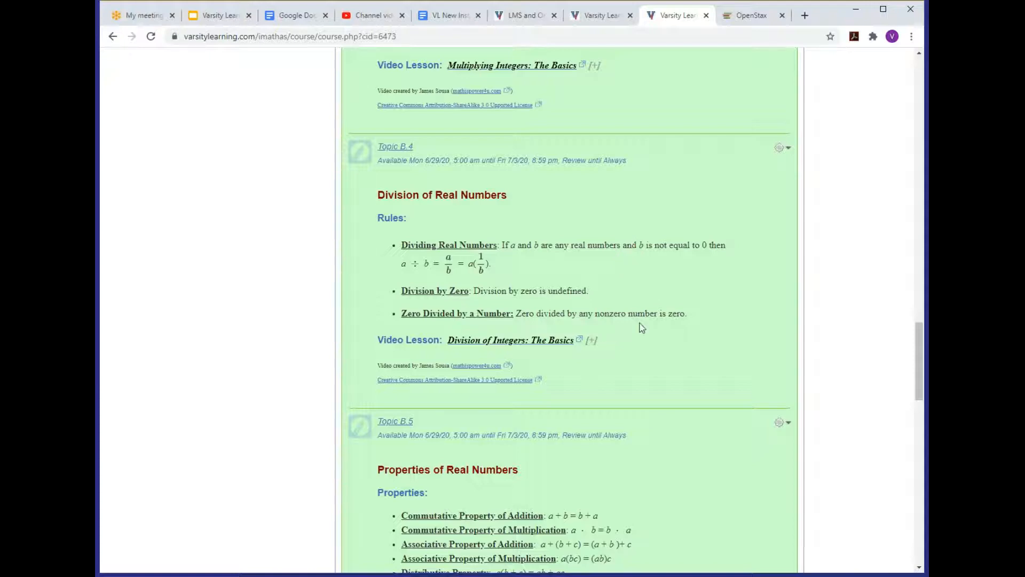
scroll(642, 328, "down", 4)
scroll(679, 325, "down", 5)
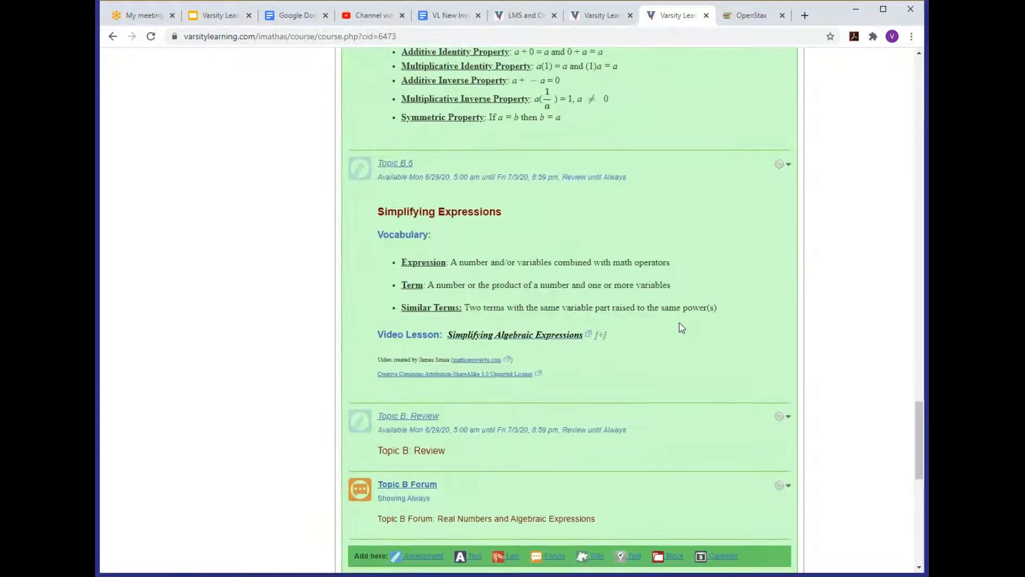
scroll(679, 323, "up", 10)
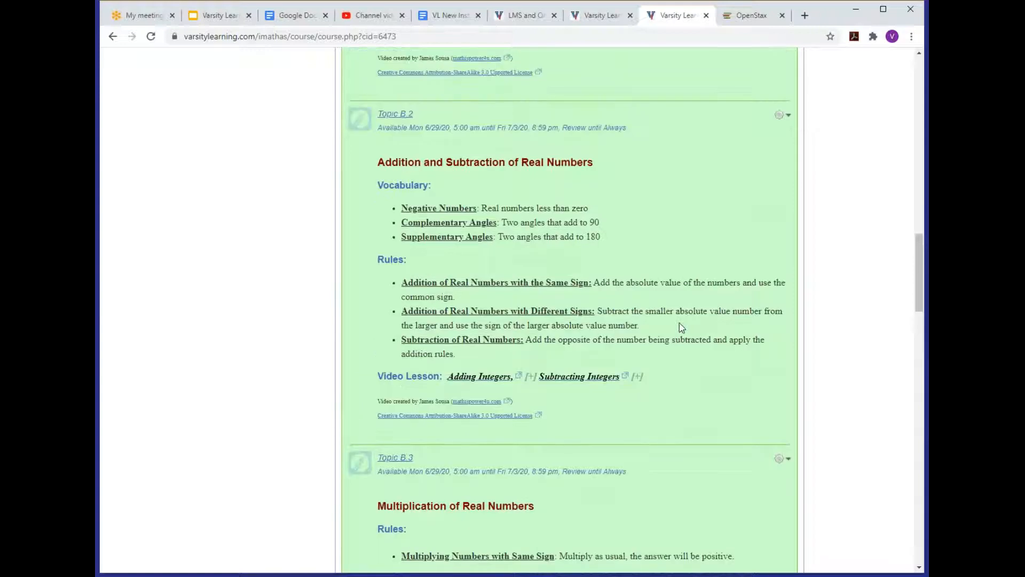
scroll(679, 324, "up", 15)
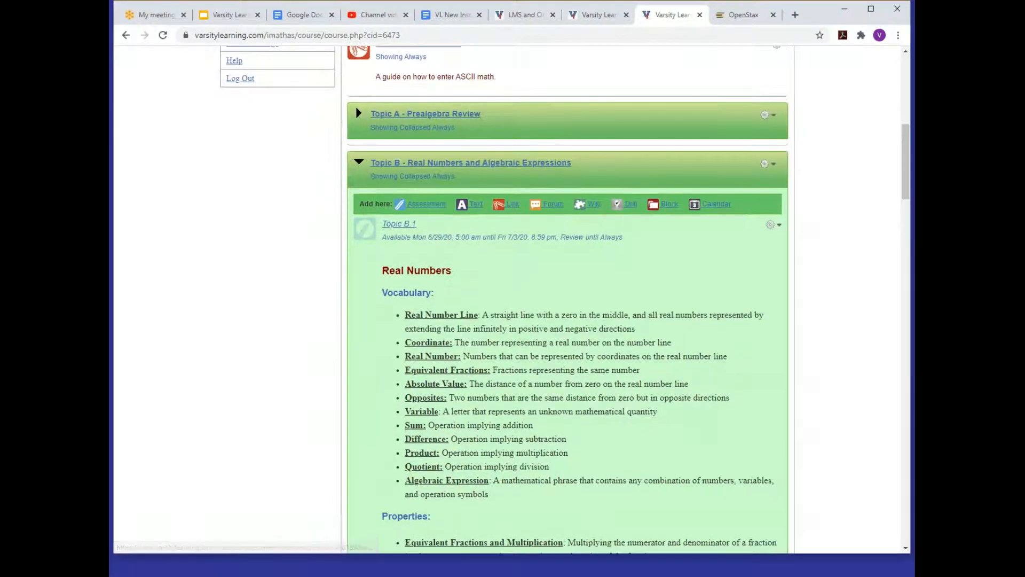
Open the Topic B.2 assessment and submit 40 as the answer to Question 1.
scroll(389, 261, "down", 10)
left_click_drag(378, 230, 417, 225)
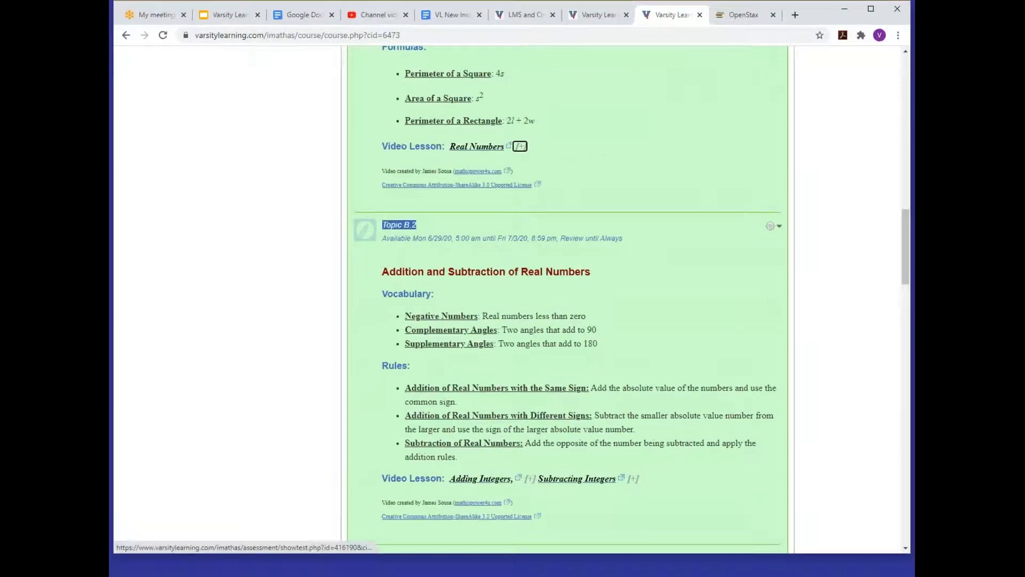
left_click(395, 225)
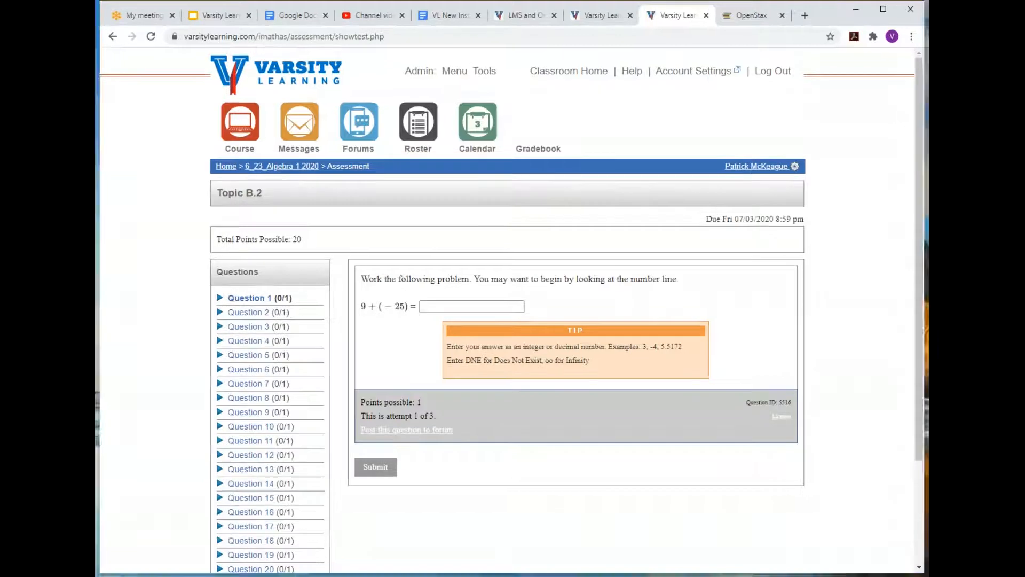
left_click(468, 302)
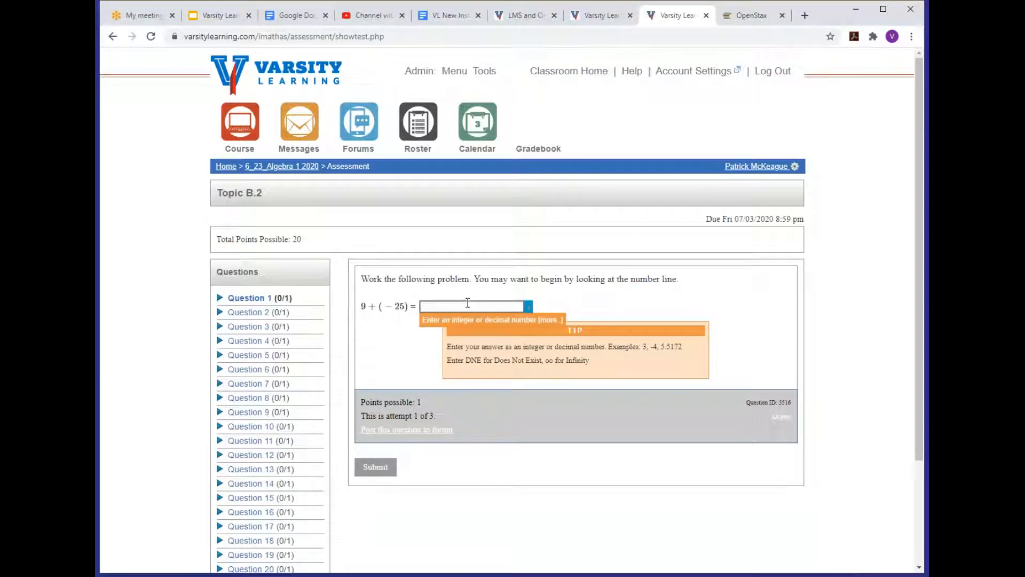
type("40")
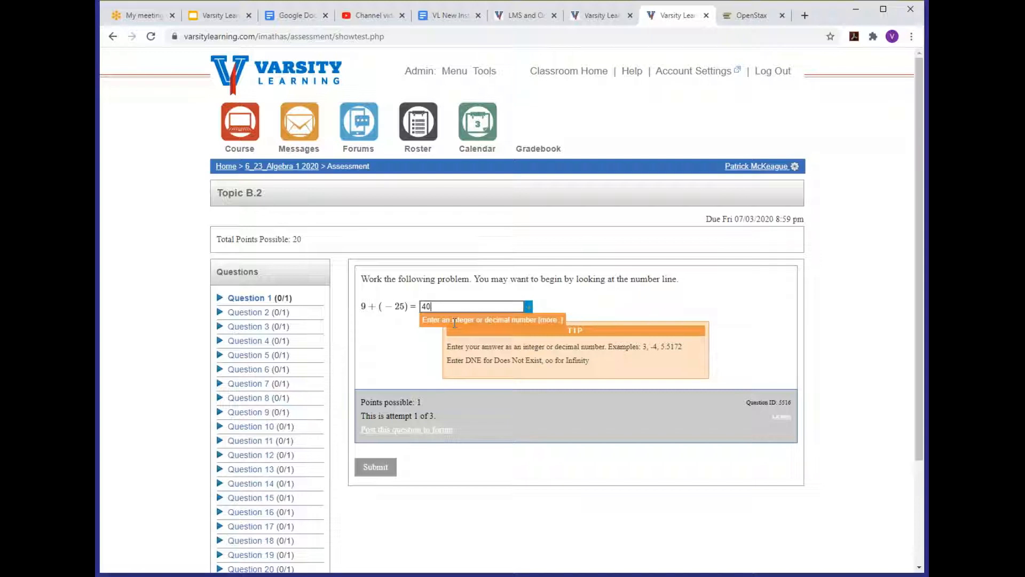
left_click(373, 471)
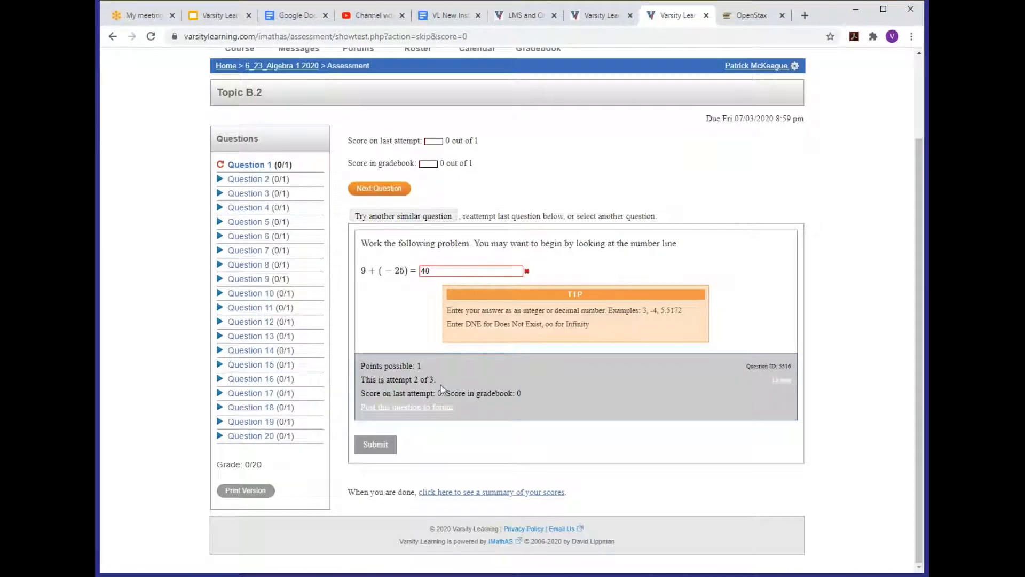
Resubmit the answer 40 to Question 1 twice to use up the second and third attempts.
left_click(371, 452)
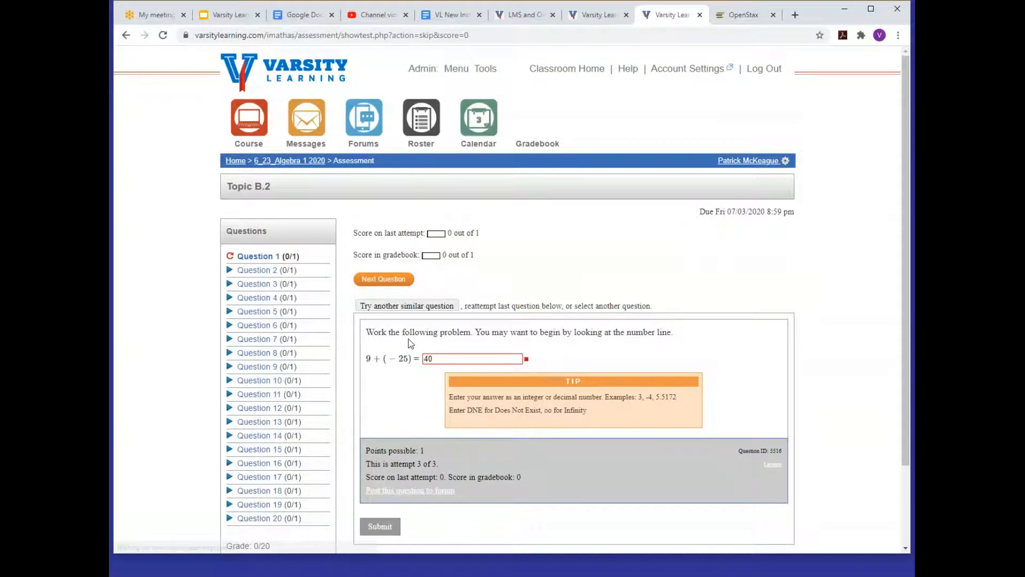
scroll(407, 432, "down", 2)
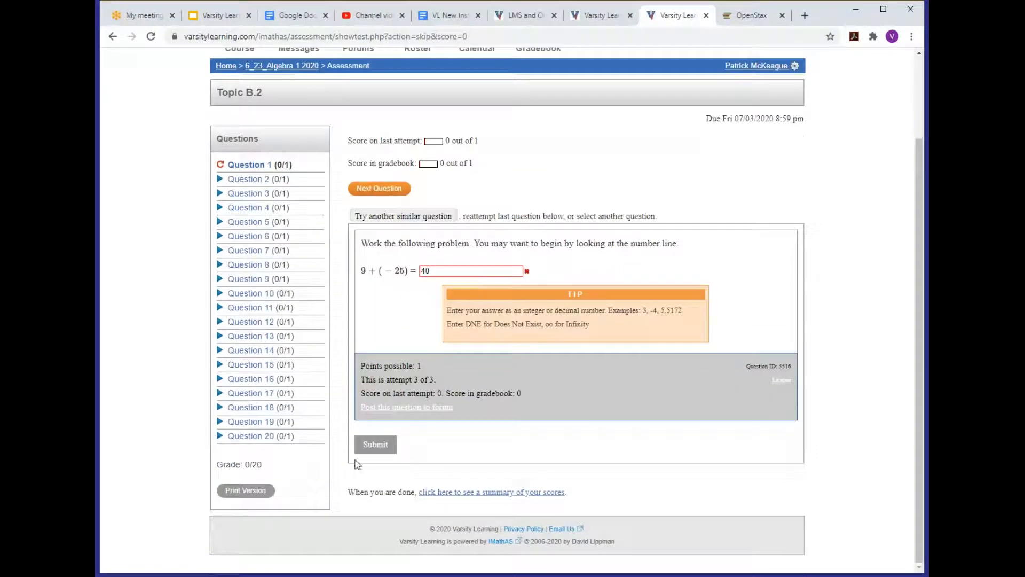
left_click(375, 450)
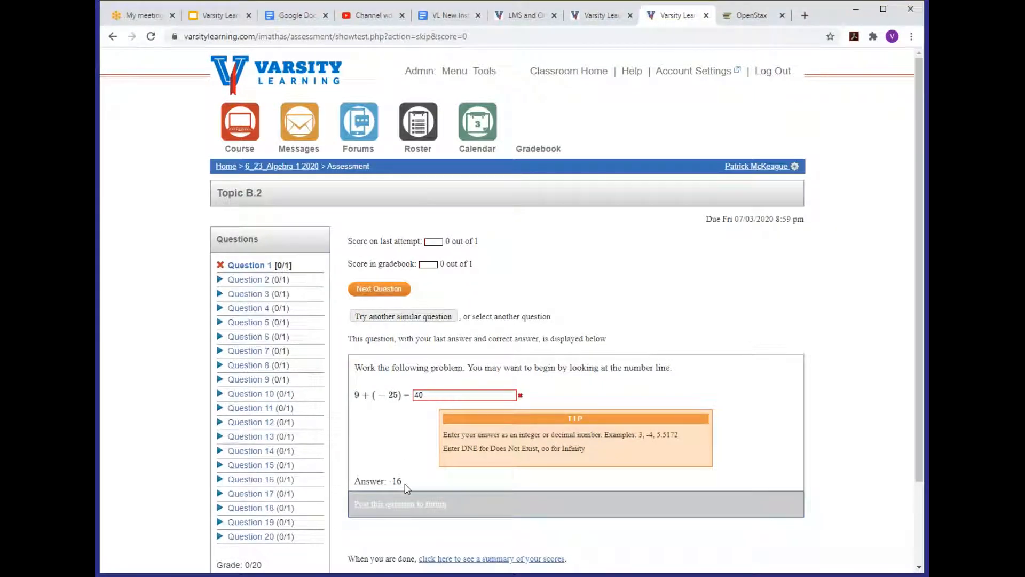
Request another similar question for Question 1 and submit -12 as its answer.
left_click(398, 317)
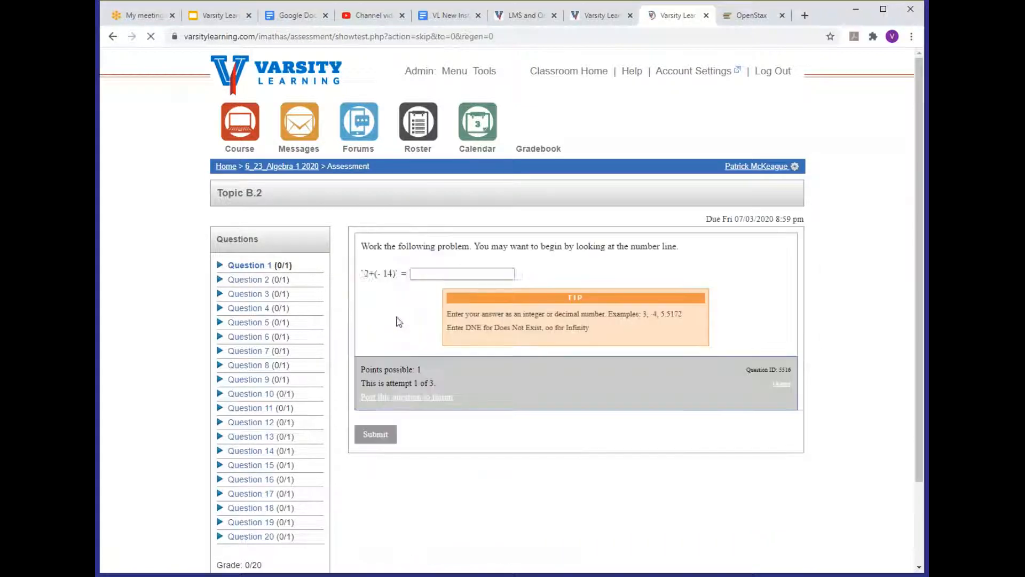
left_click(432, 273)
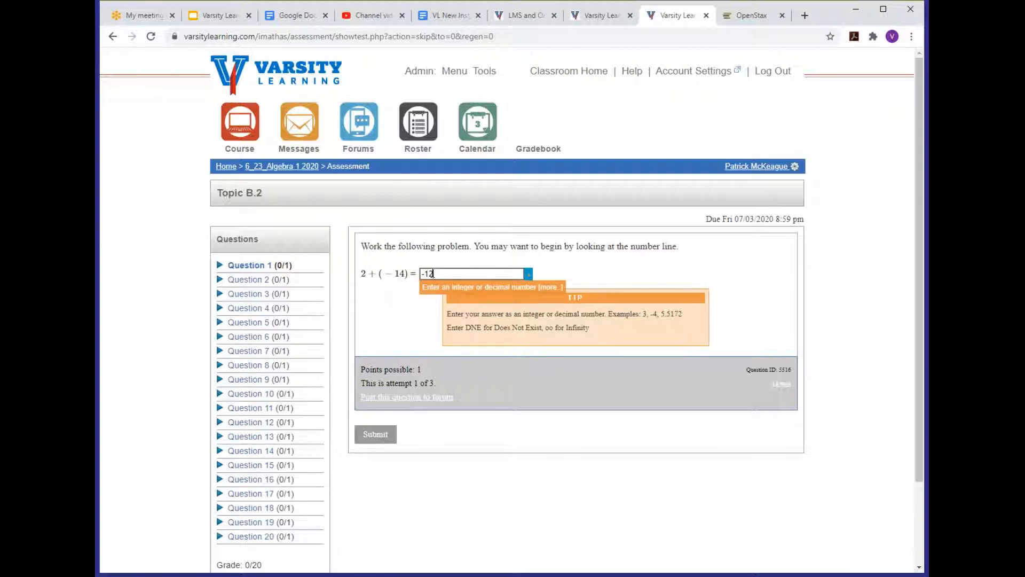
left_click(375, 434)
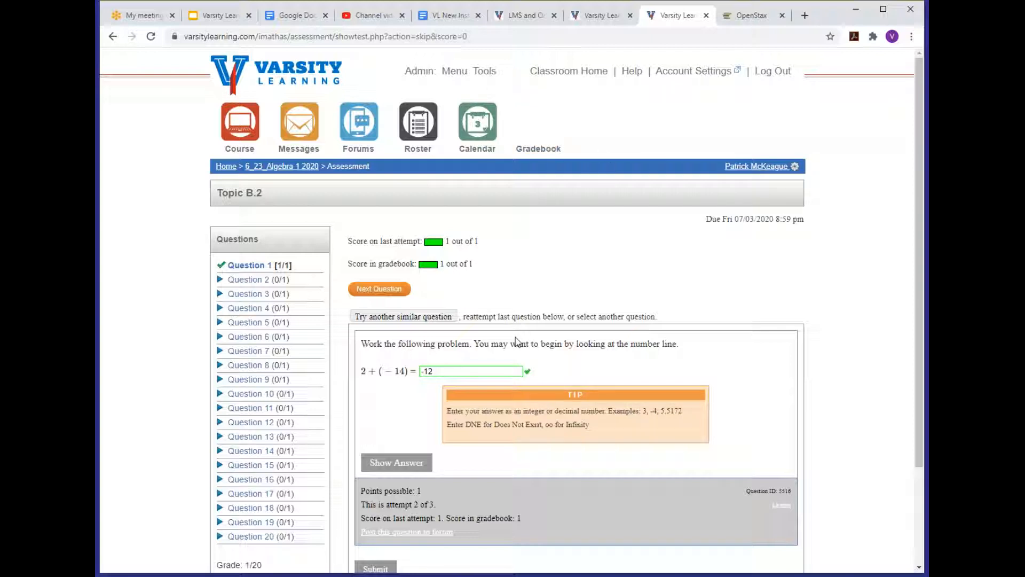
Look over Questions 4, 11, 15, 18 and 6 of the Topic B.2 assessment.
left_click(253, 308)
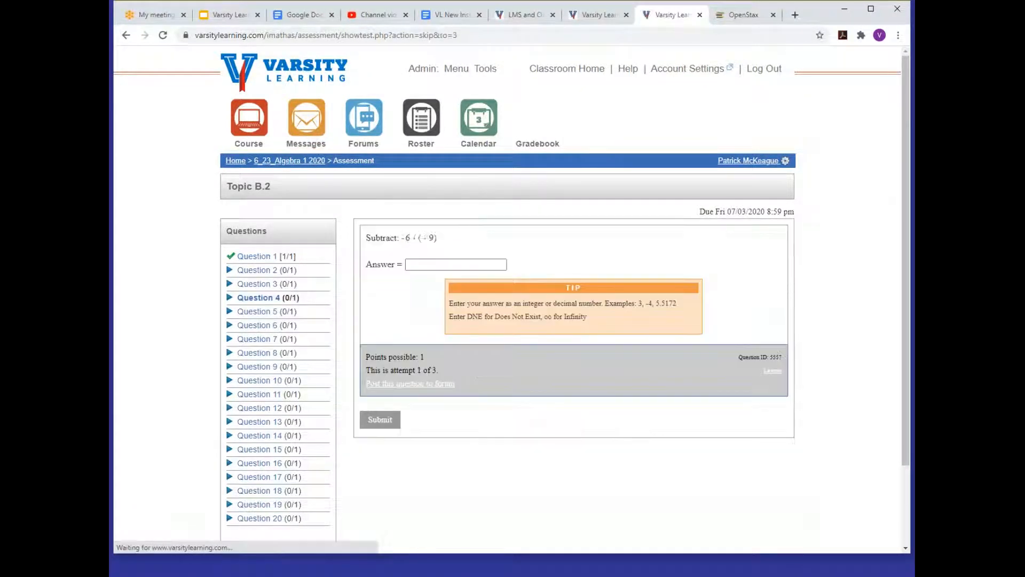
scroll(508, 309, "down", 2)
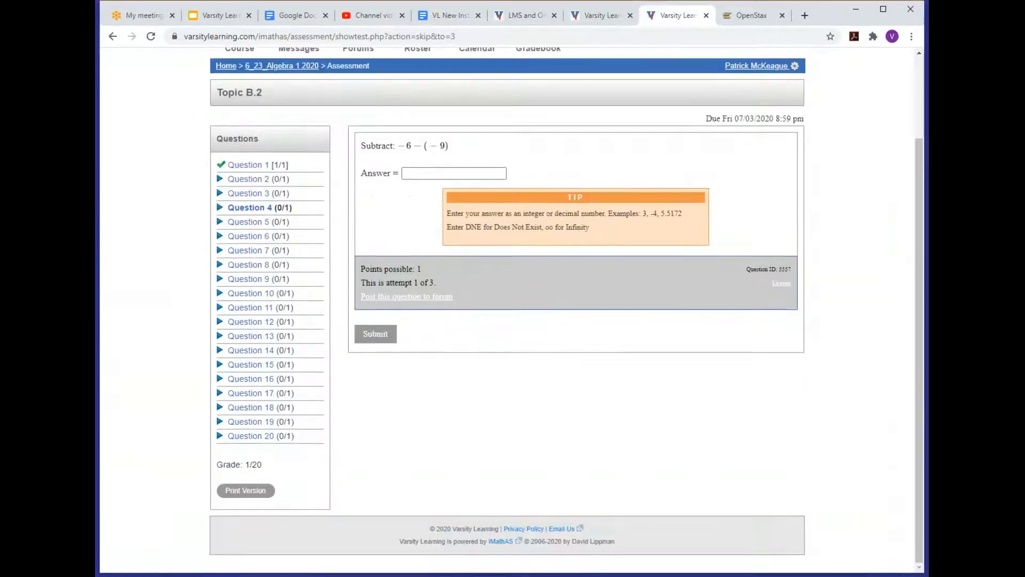
left_click(256, 310)
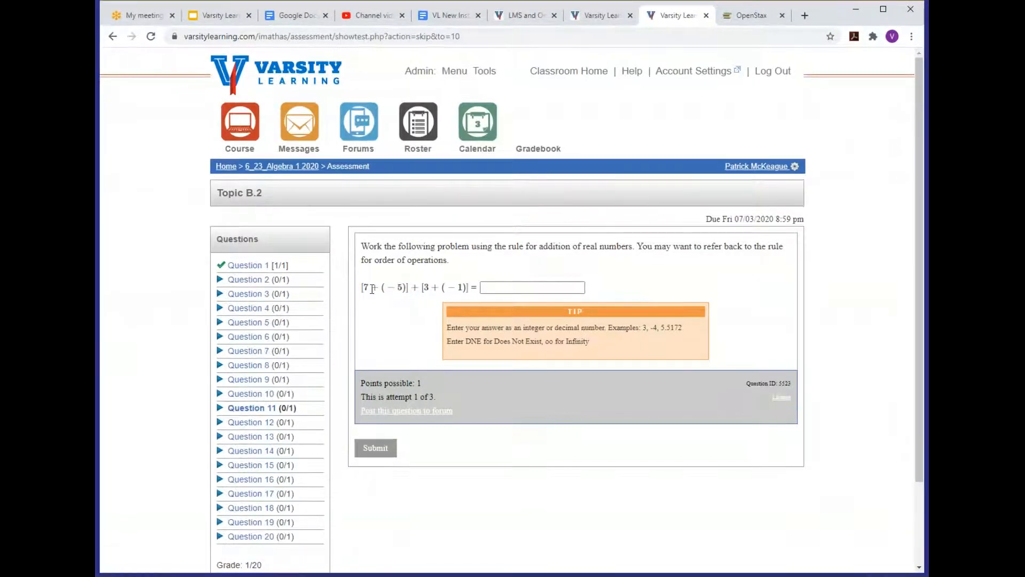
scroll(310, 355, "down", 2)
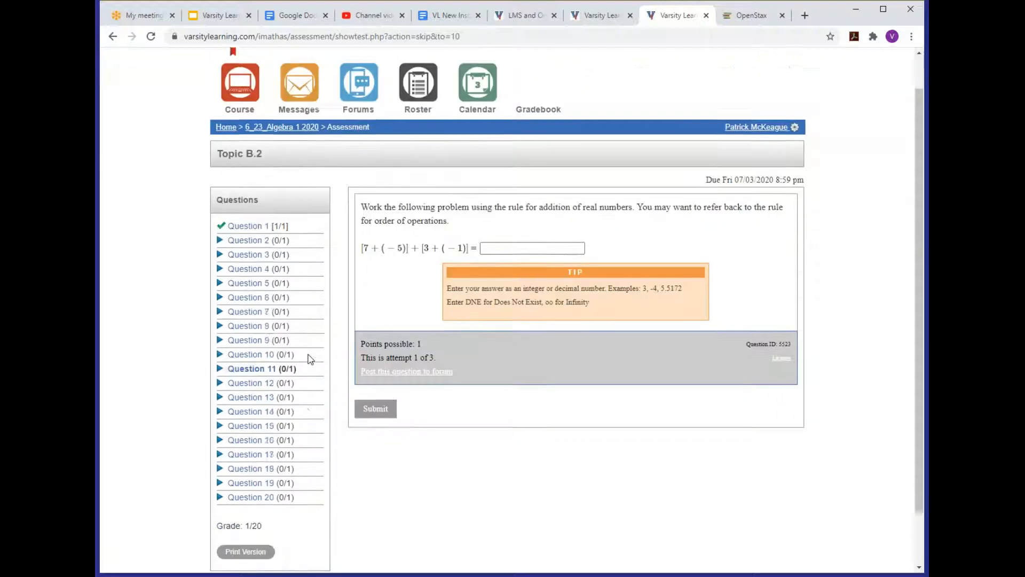
left_click(251, 364)
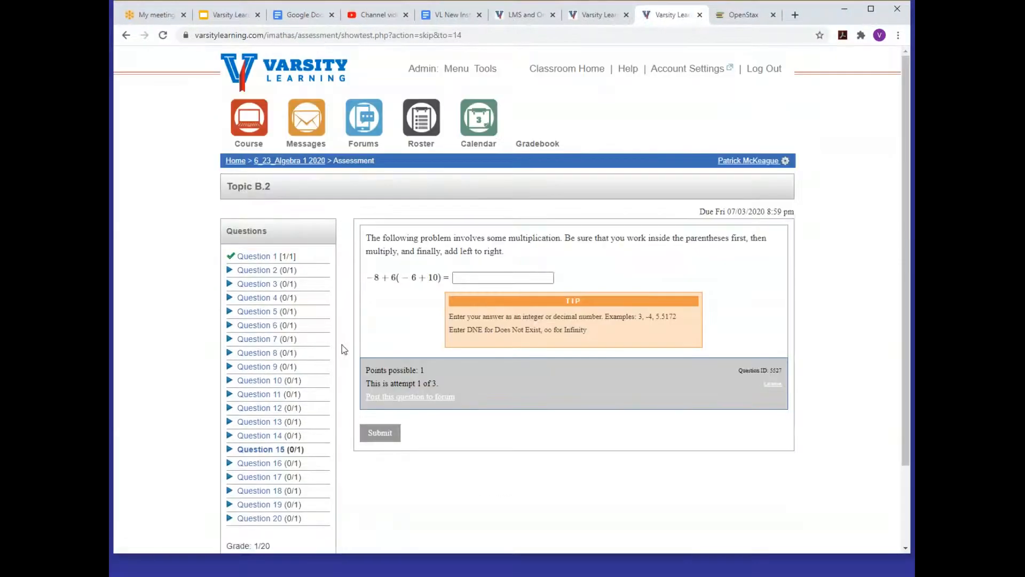
scroll(325, 366, "down", 2)
left_click(253, 409)
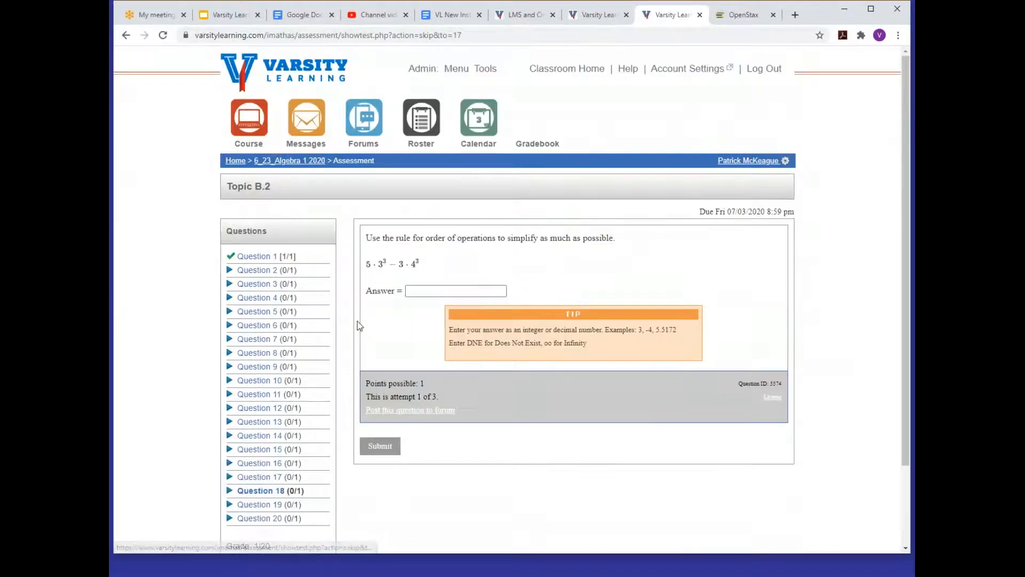
left_click(418, 290)
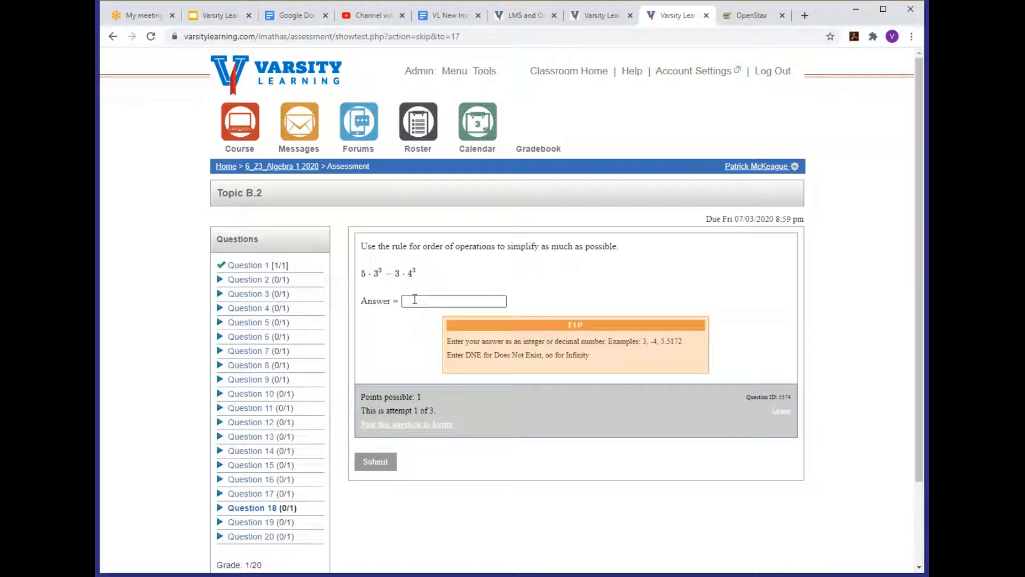
left_click(415, 300)
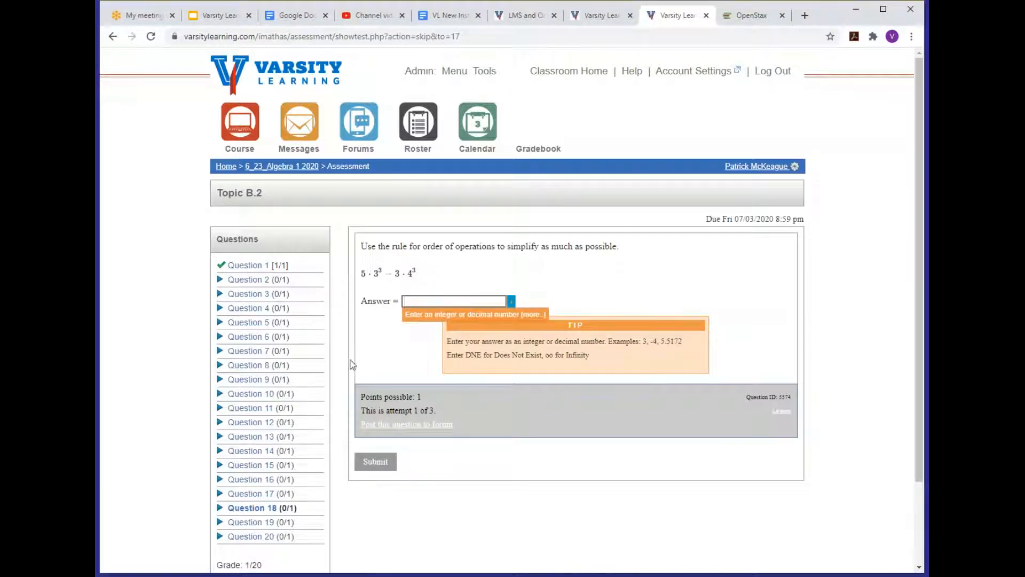
left_click(273, 336)
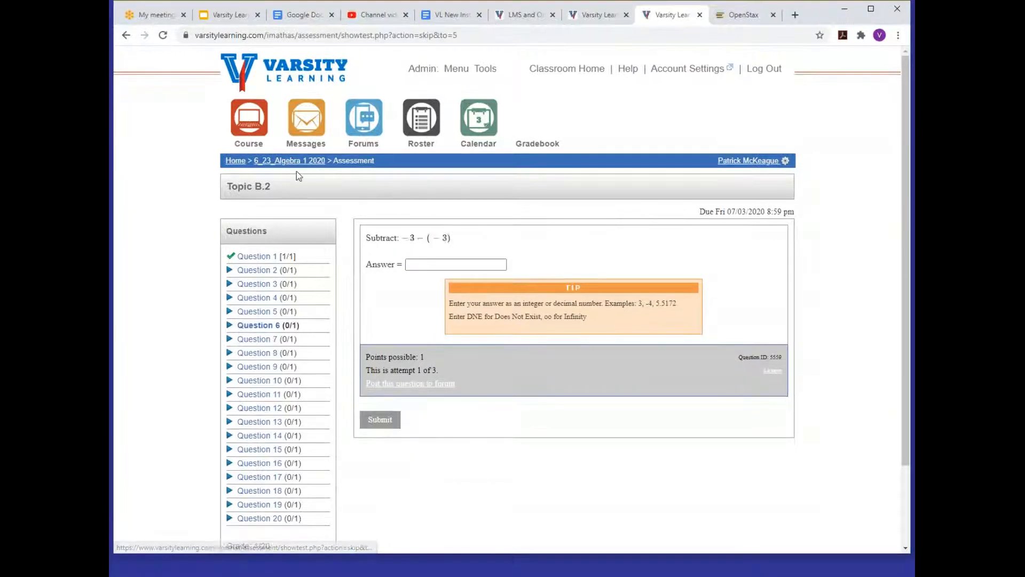
Return to the 6_23_Algebra 1 2020 course page, open its gradebook and show only past and attempted items.
left_click(292, 165)
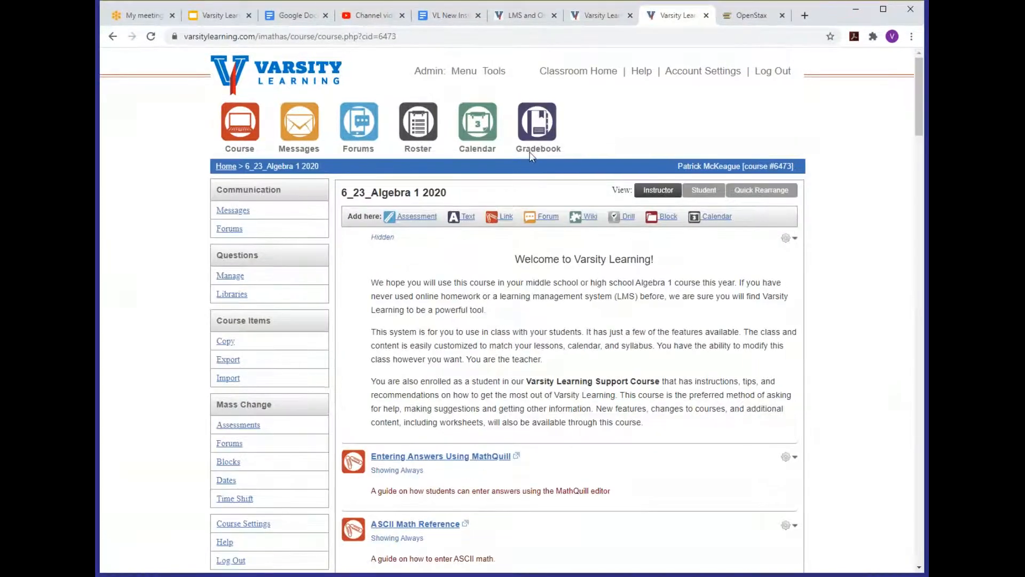
left_click(532, 154)
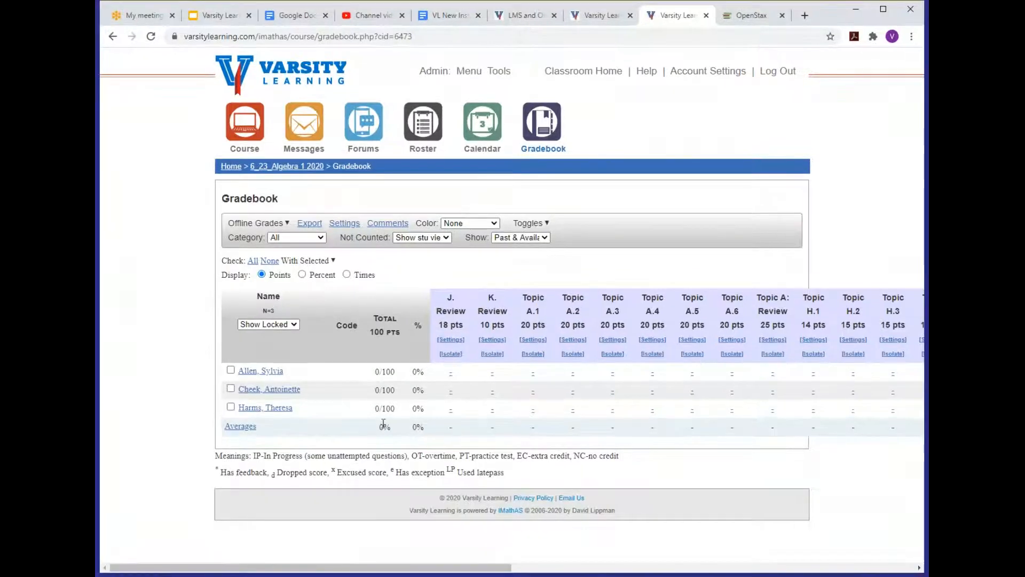
left_click(531, 237)
left_click(523, 258)
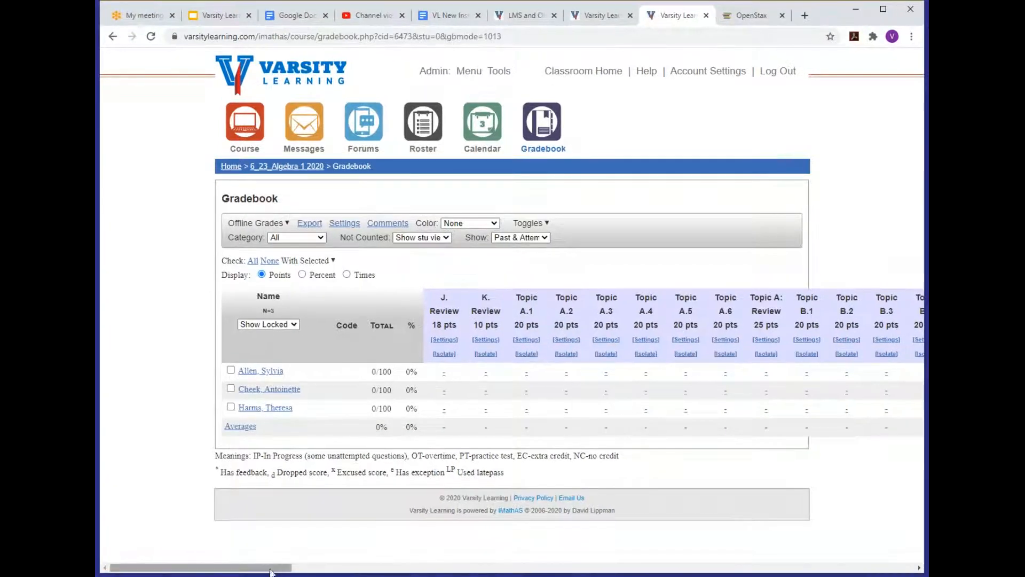
Toggle the gradebook display so the score grid scrolls inside its own frame, and check its sideways scrolling.
double_click(545, 218)
left_click(547, 227)
left_click(548, 253)
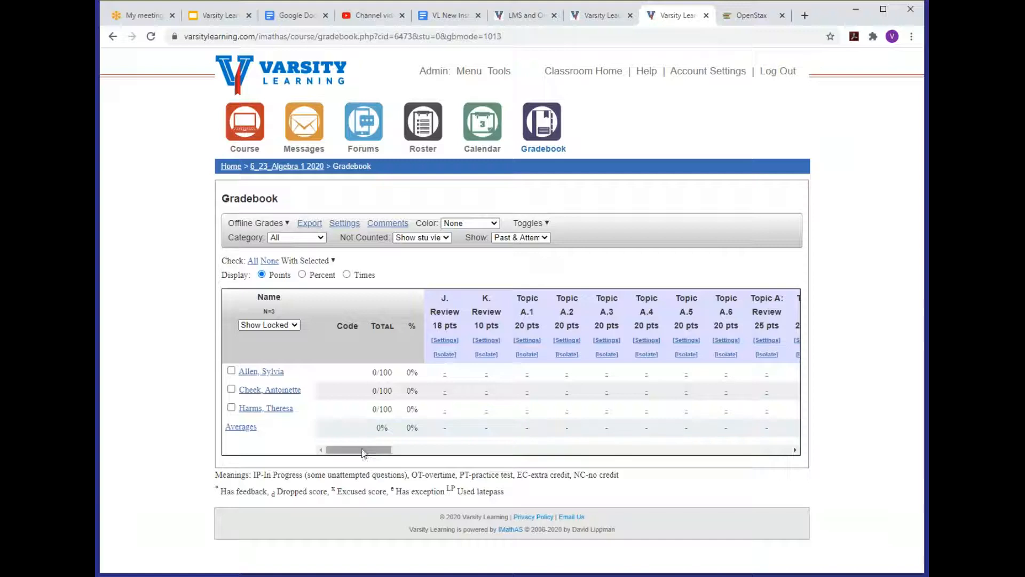
left_click_drag(368, 435, 348, 465)
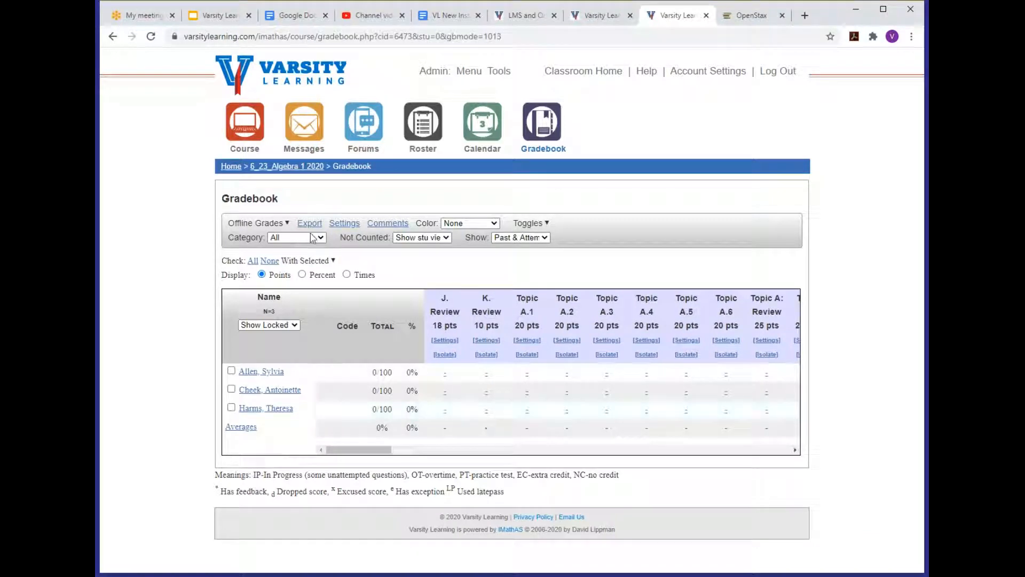
Open the gradebook settings, calculate the total using category weights and give Online Homework a weight of 50%.
left_click(287, 166)
left_click(350, 215)
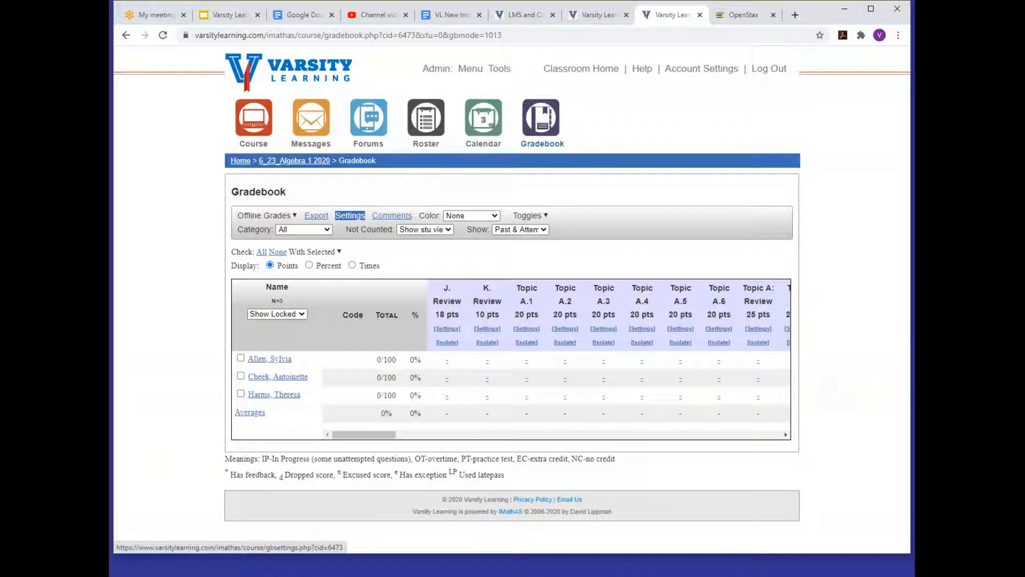
left_click(350, 216)
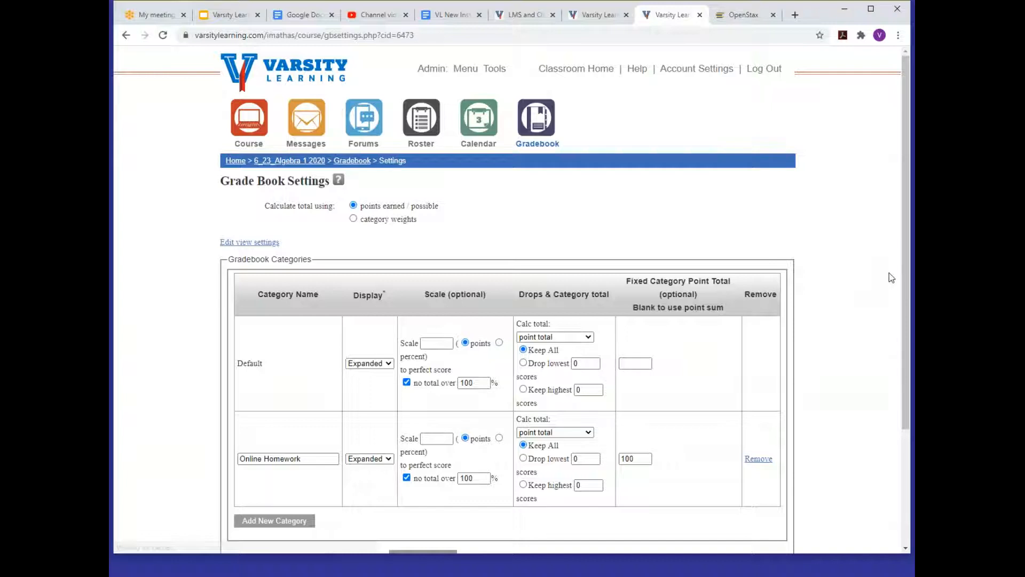
left_click(348, 227)
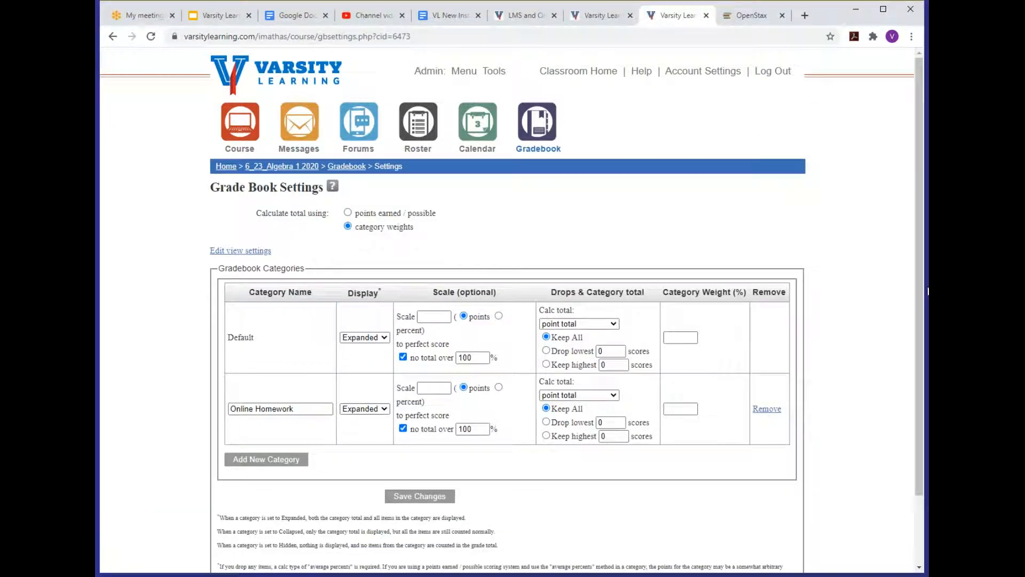
left_click(682, 410)
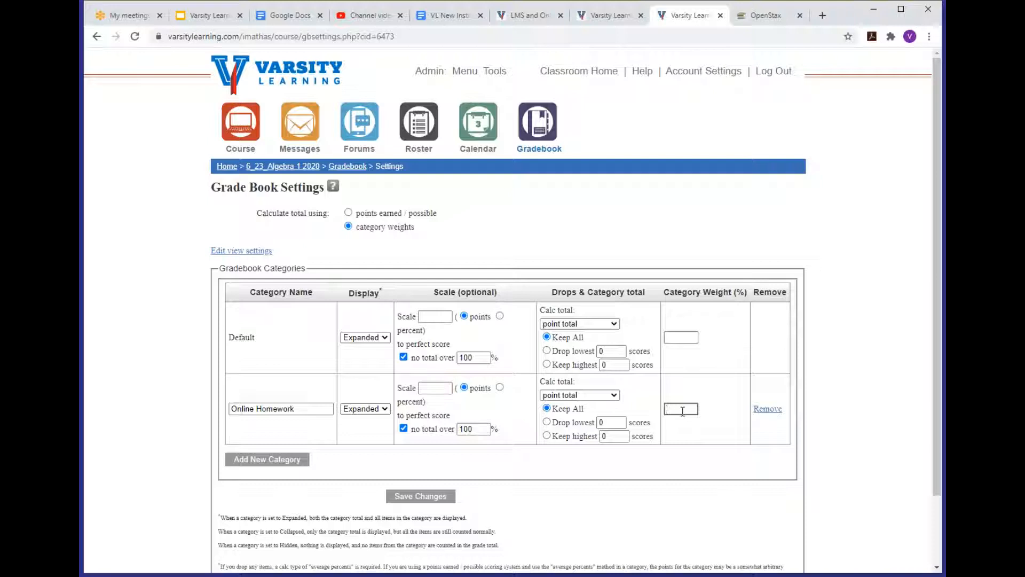
type("50")
Add a gradebook category named Quizzes with a category weight of 25%.
left_click(284, 460)
left_click(298, 476)
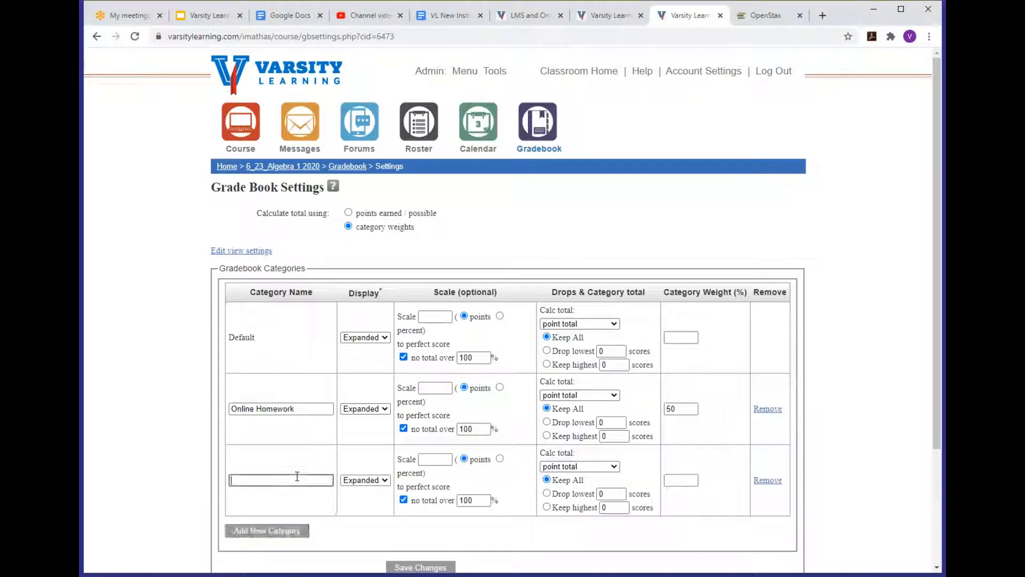
type("Q")
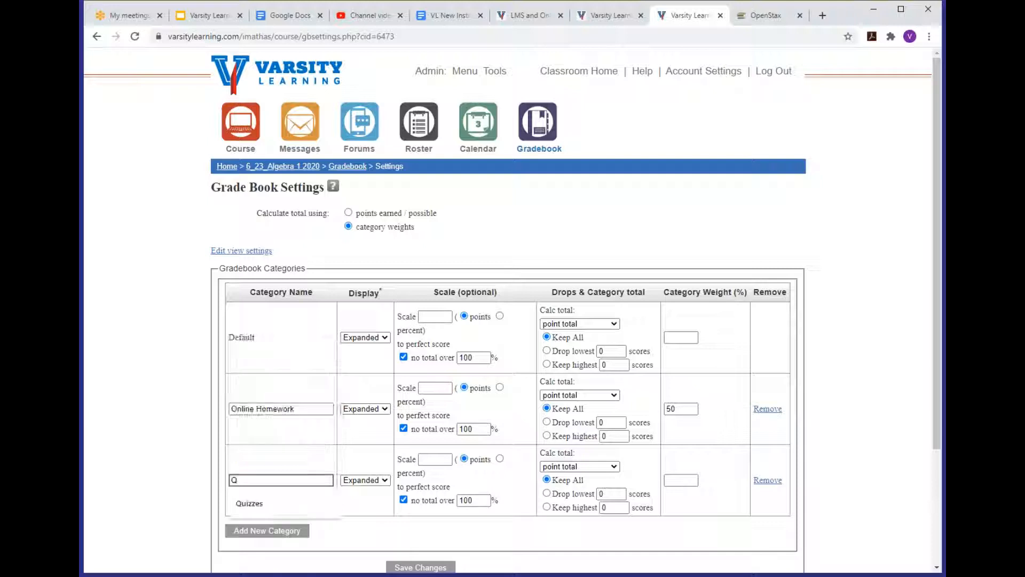
left_click(267, 503)
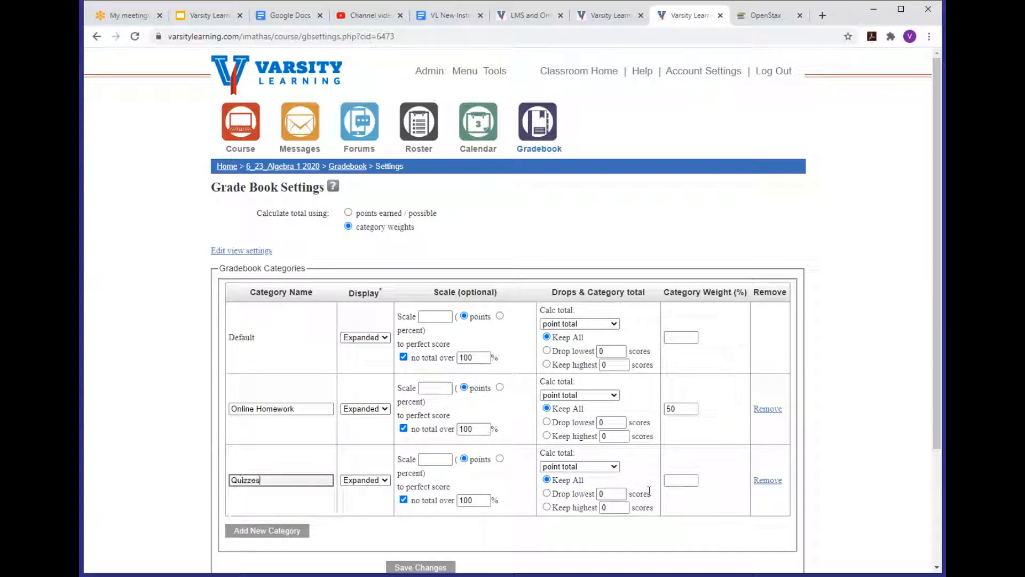
left_click(688, 479)
type("25")
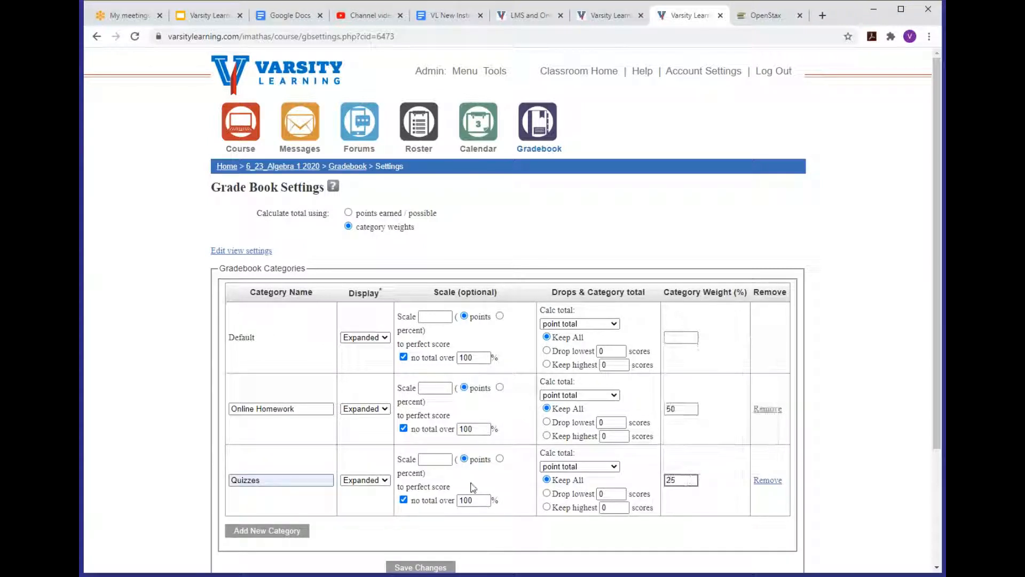
Add a gradebook category named Tests with a category weight of 25% and save the gradebook settings.
left_click(278, 530)
scroll(241, 442, "down", 3)
left_click(248, 374)
type("Tests")
left_click(686, 373)
type("25")
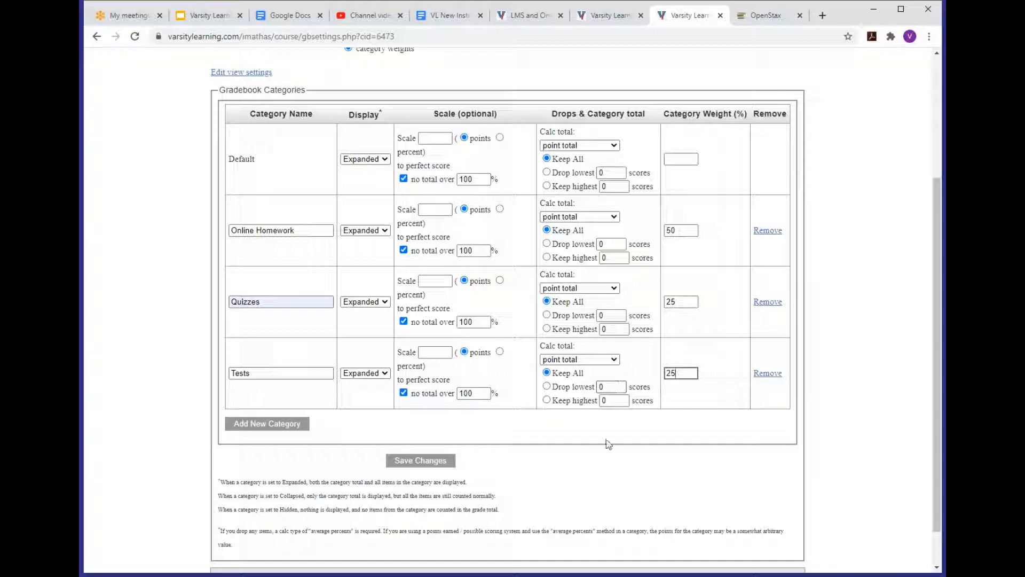
scroll(602, 451, "up", 2)
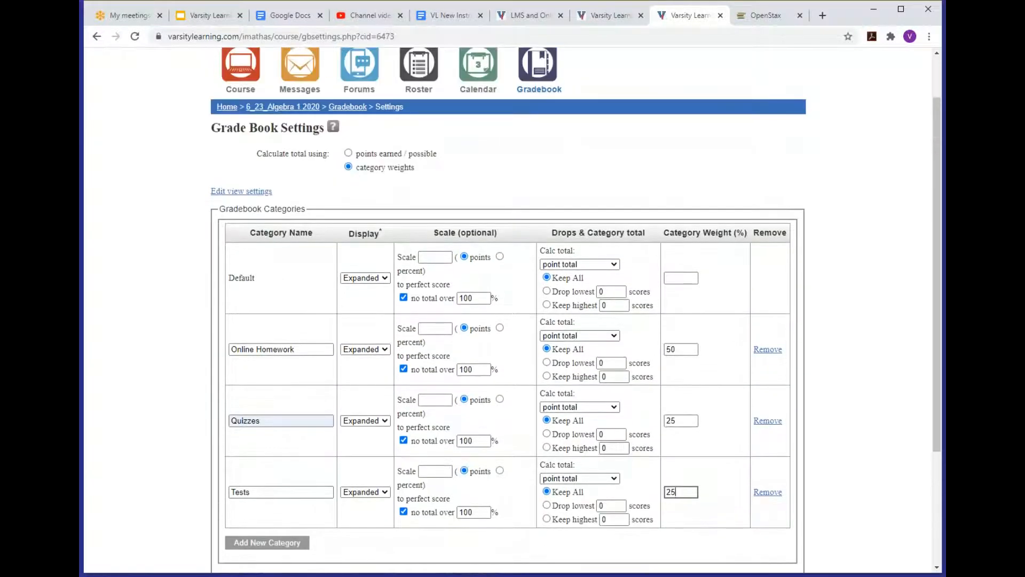
scroll(512, 320, "down", 2)
left_click(420, 461)
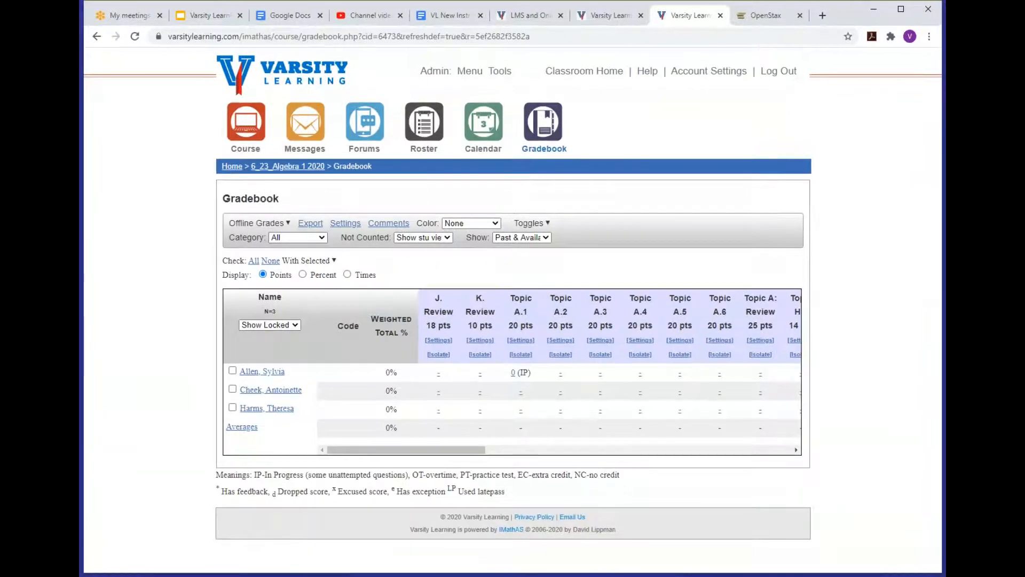
Return to the course page, expand Topic A - Prealgebra Review and open the settings of the Topic A.1 assessment.
left_click(289, 166)
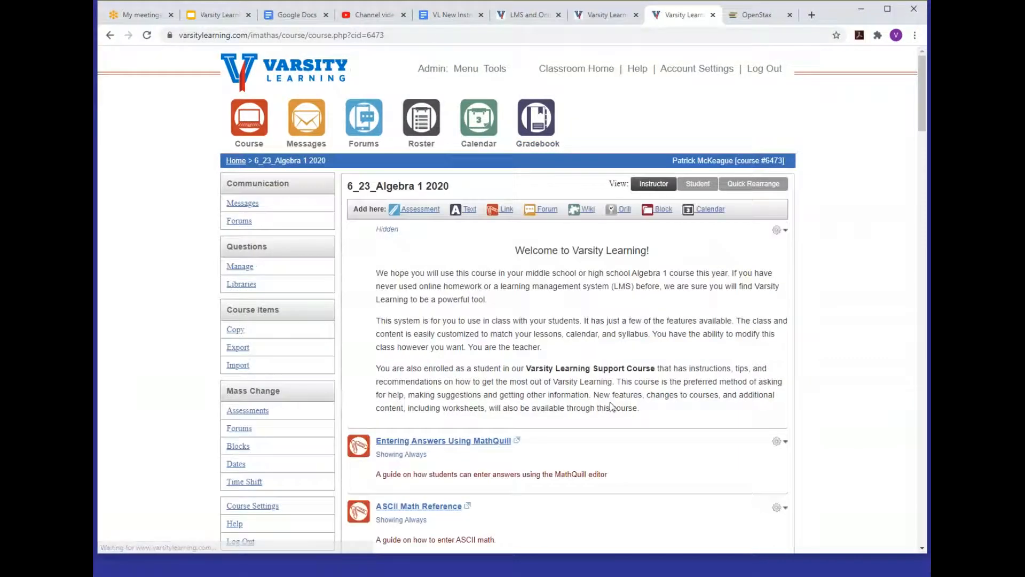
scroll(570, 310, "down", 5)
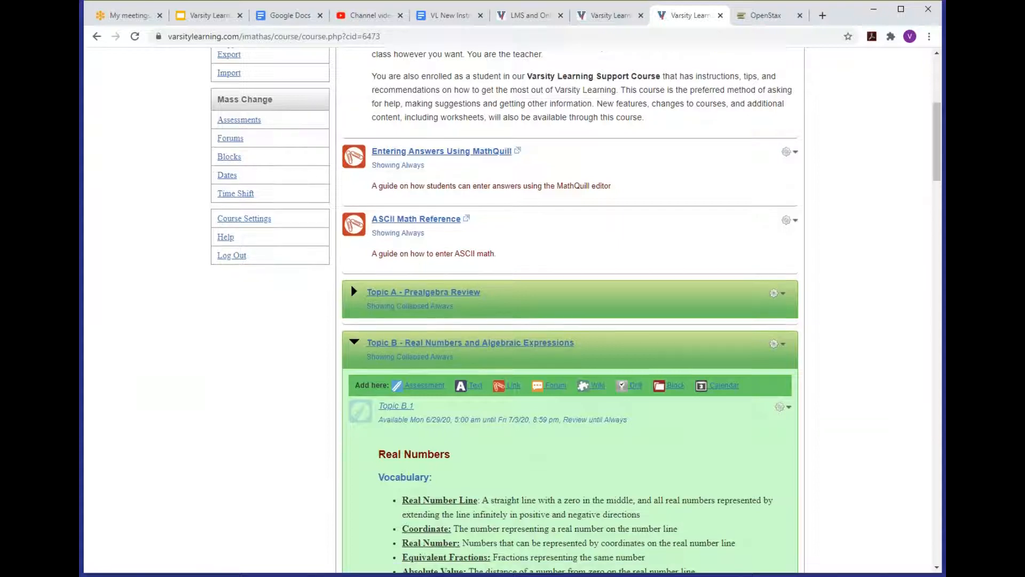
scroll(403, 241, "down", 1)
left_click(403, 240)
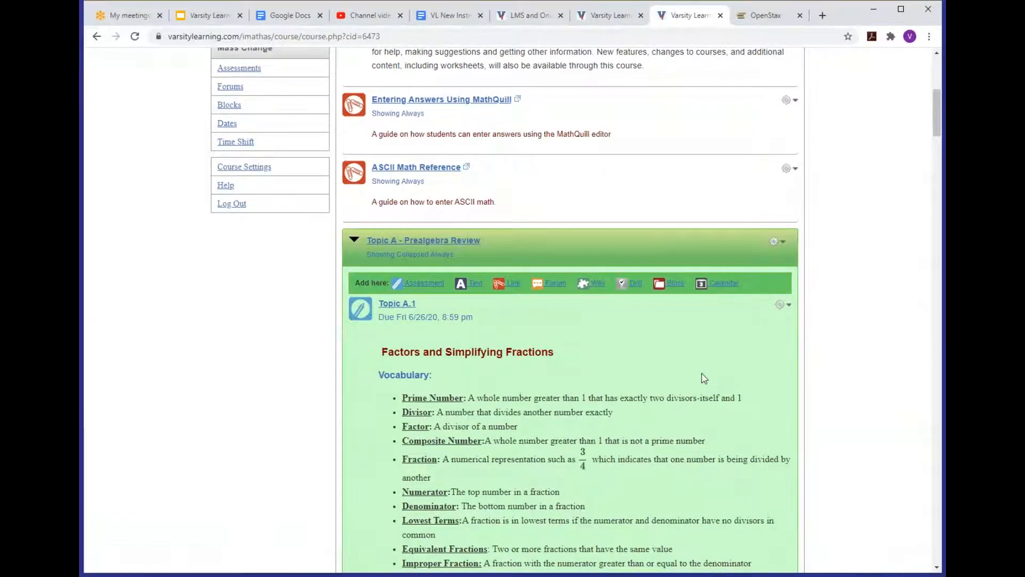
left_click(787, 312)
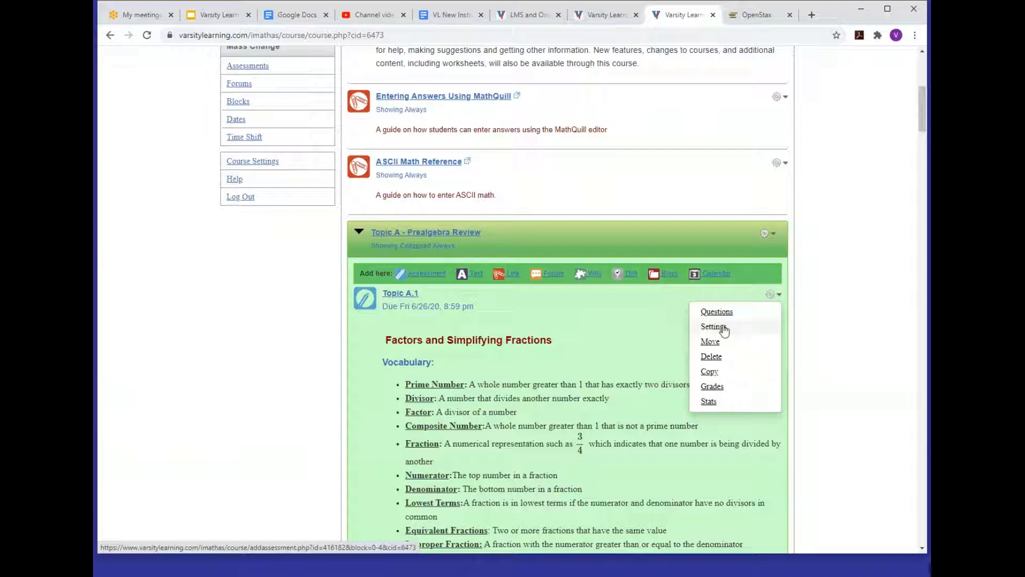
left_click(713, 326)
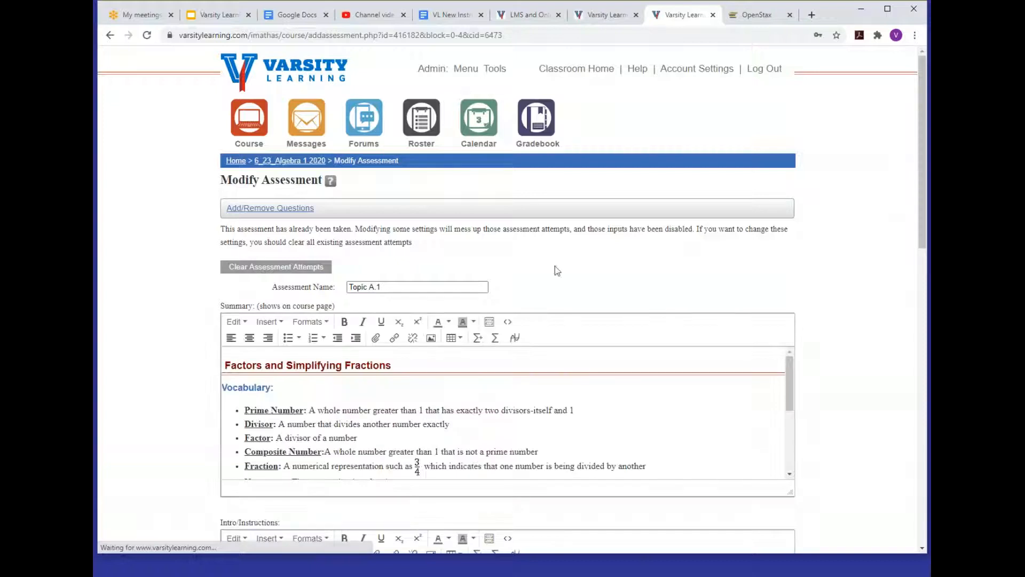
Read through the Topic A.1 summary text and resize the text editors to bring the settings below closer.
scroll(523, 335, "down", 2)
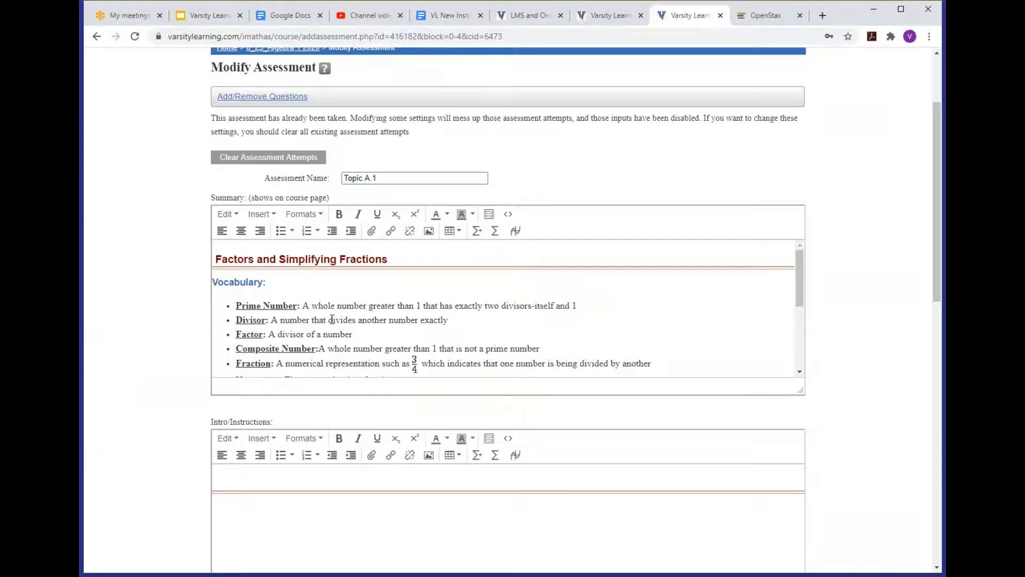
scroll(332, 319, "down", 2)
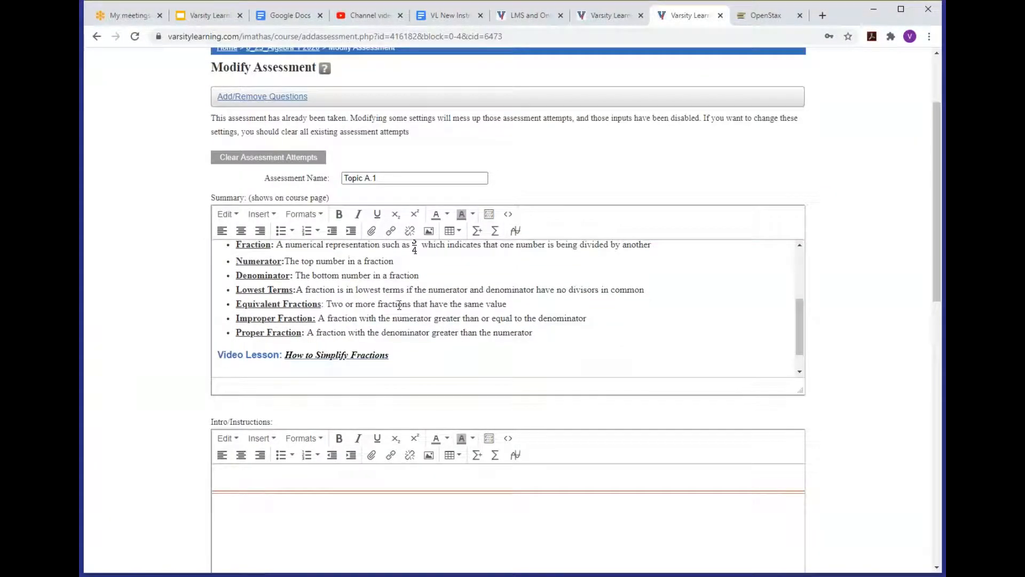
scroll(430, 323, "down", 1)
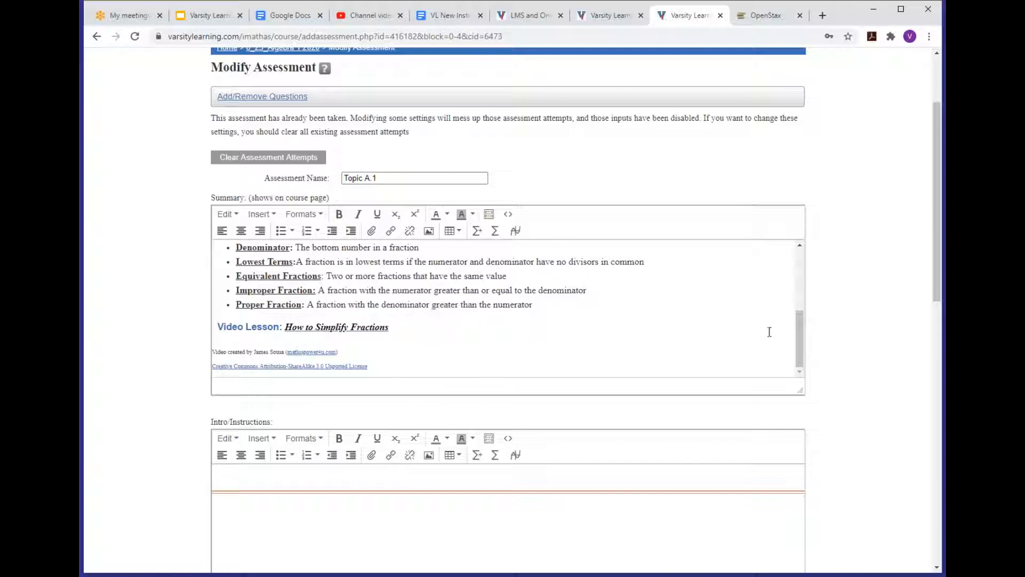
left_click_drag(798, 391, 820, 219)
scroll(805, 414, "down", 4)
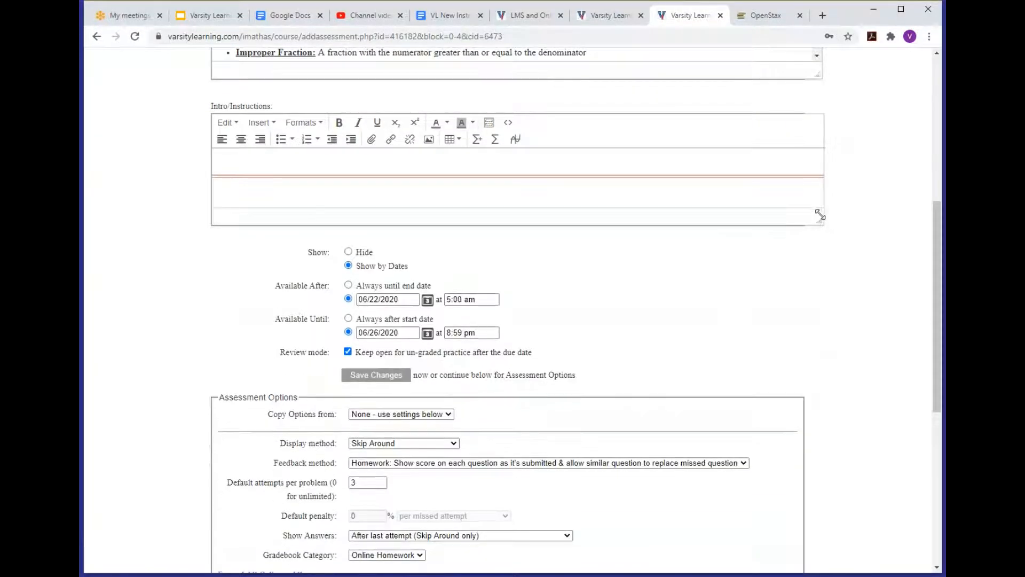
Review the availability dates and the feedback method choices of Topic A.1, selecting the Homework method with similar replacement questions.
scroll(711, 291, "down", 2)
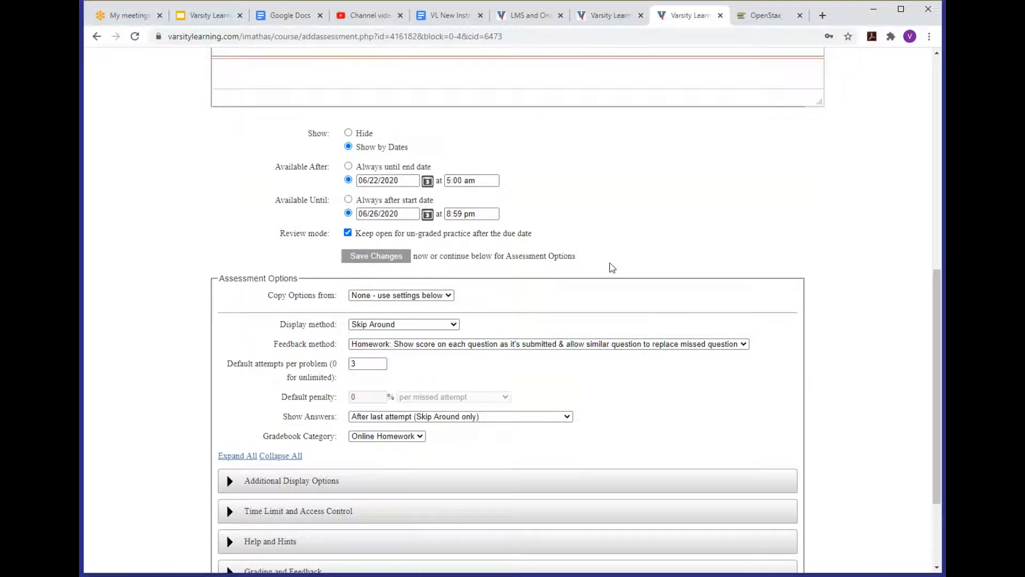
scroll(621, 269, "down", 2)
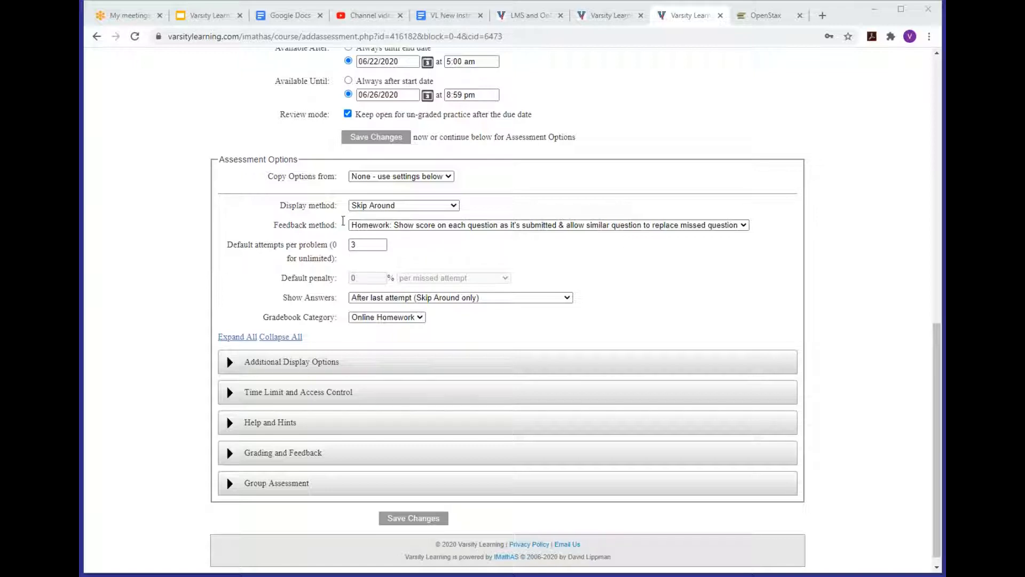
left_click(437, 228)
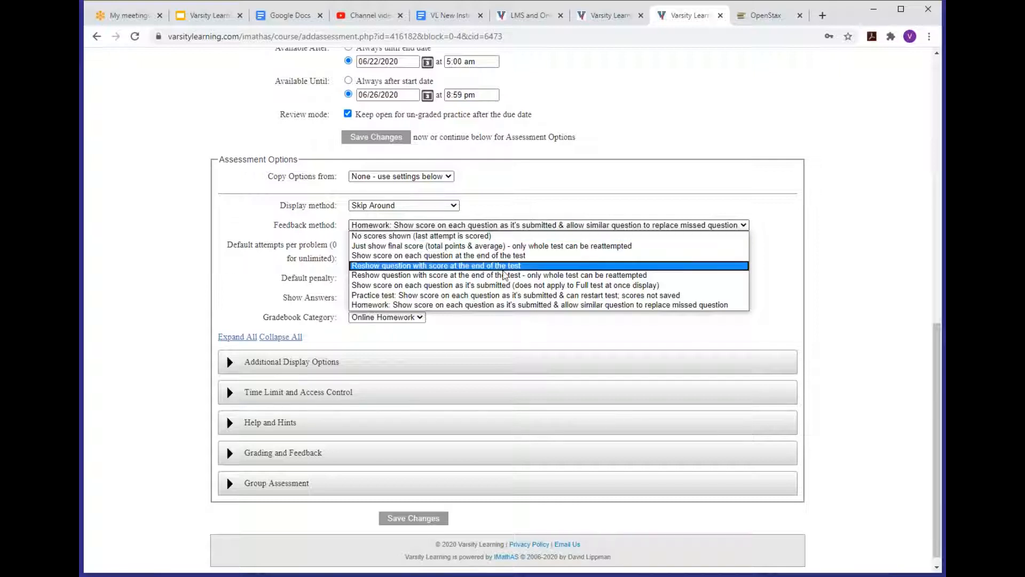
left_click(510, 305)
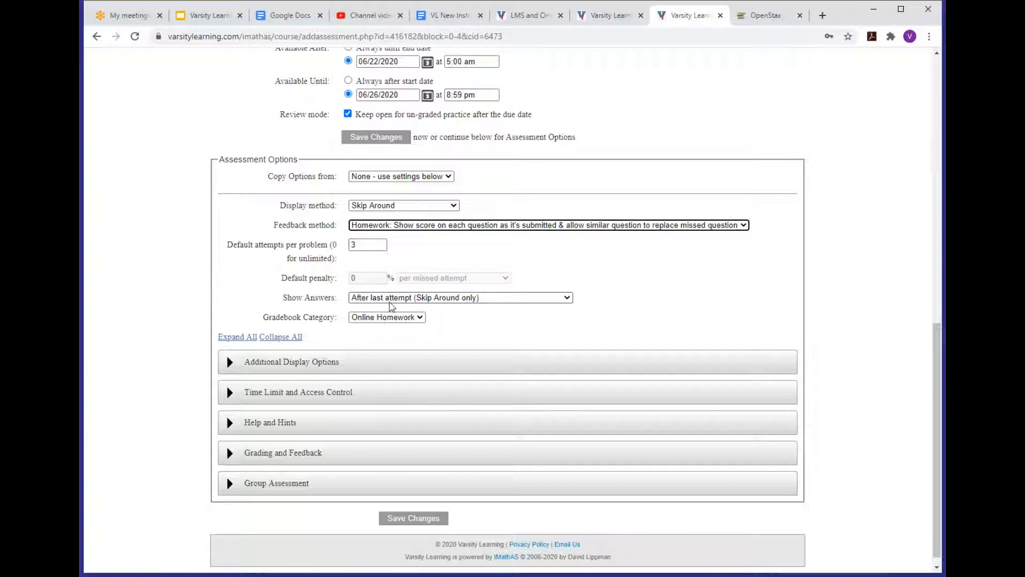
Try 4 as the default attempts per problem and set the value back to 3.
left_click_drag(287, 299, 324, 299)
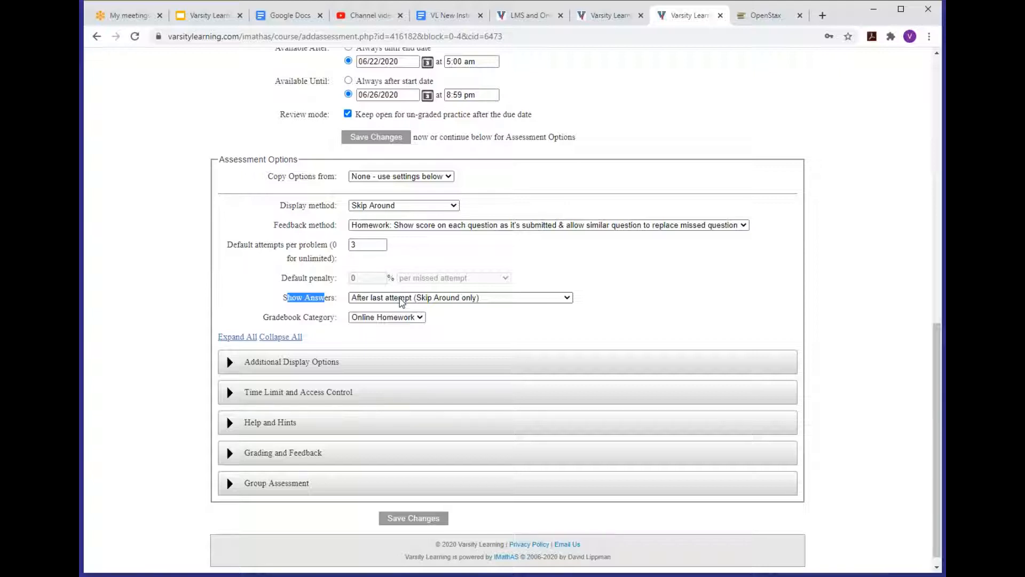
left_click_drag(364, 244, 351, 246)
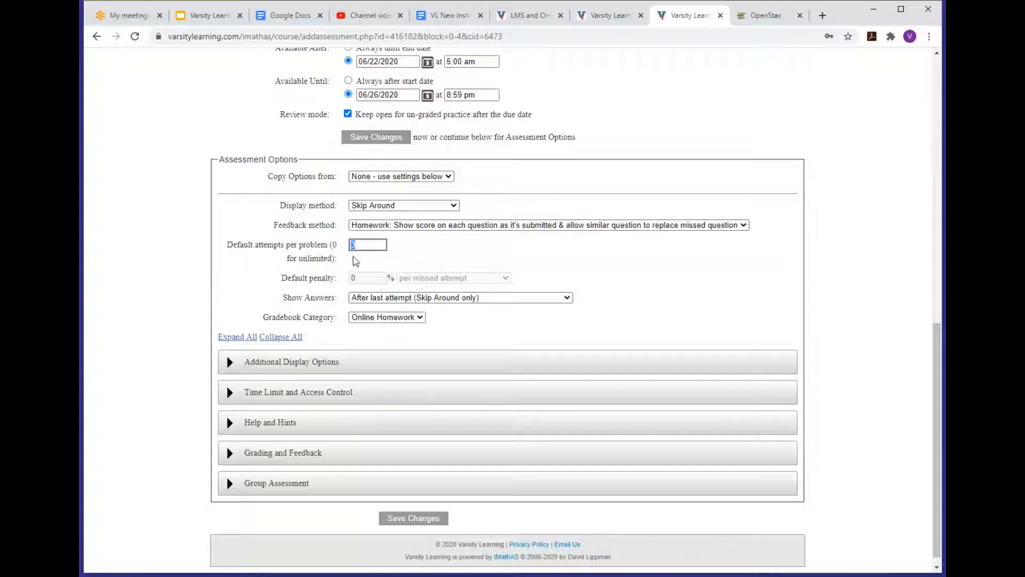
type("4")
left_click_drag(363, 244, 348, 248)
type("3")
Expand the additional display options of Topic A.1 and examine the calendar icon, shuffling and question display settings.
left_click(329, 319)
left_click(302, 367)
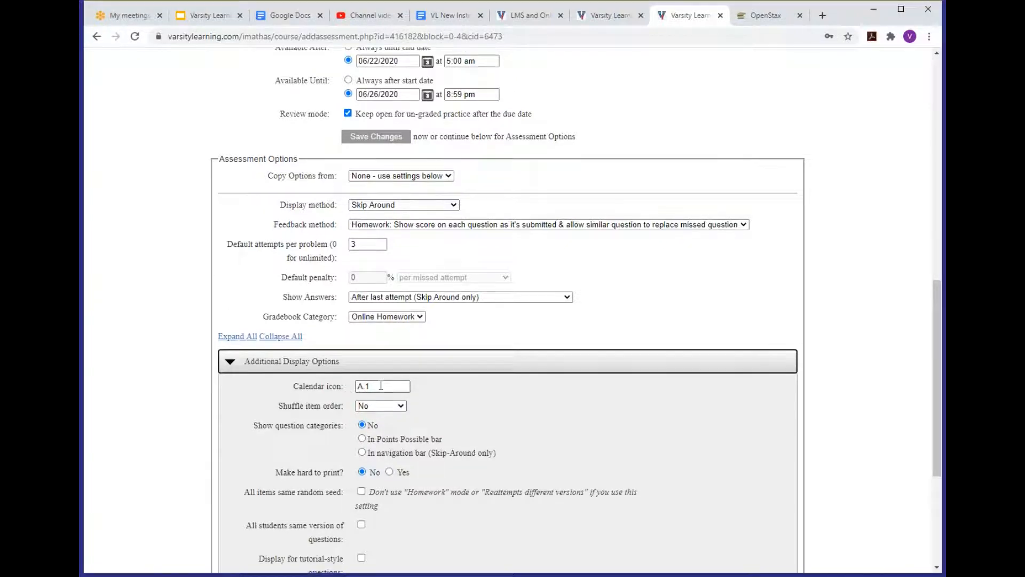
scroll(377, 385, "down", 1)
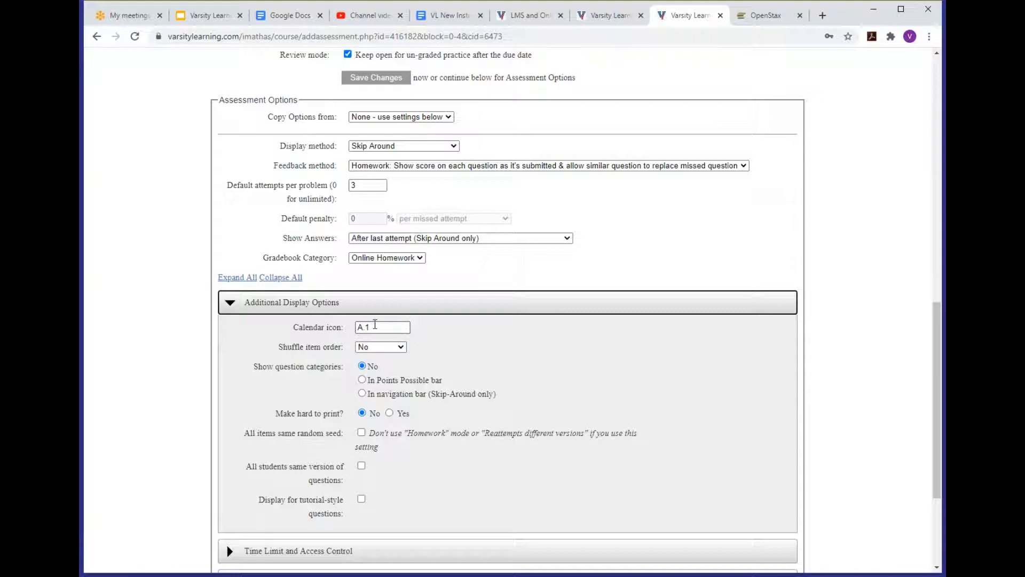
scroll(375, 324, "down", 1)
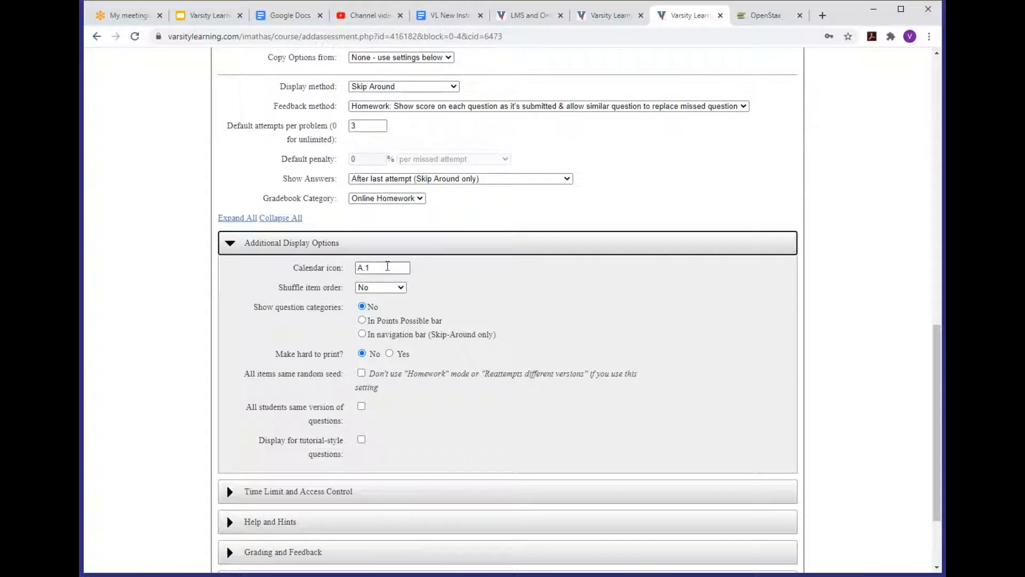
scroll(419, 378, "down", 1)
scroll(328, 365, "down", 1)
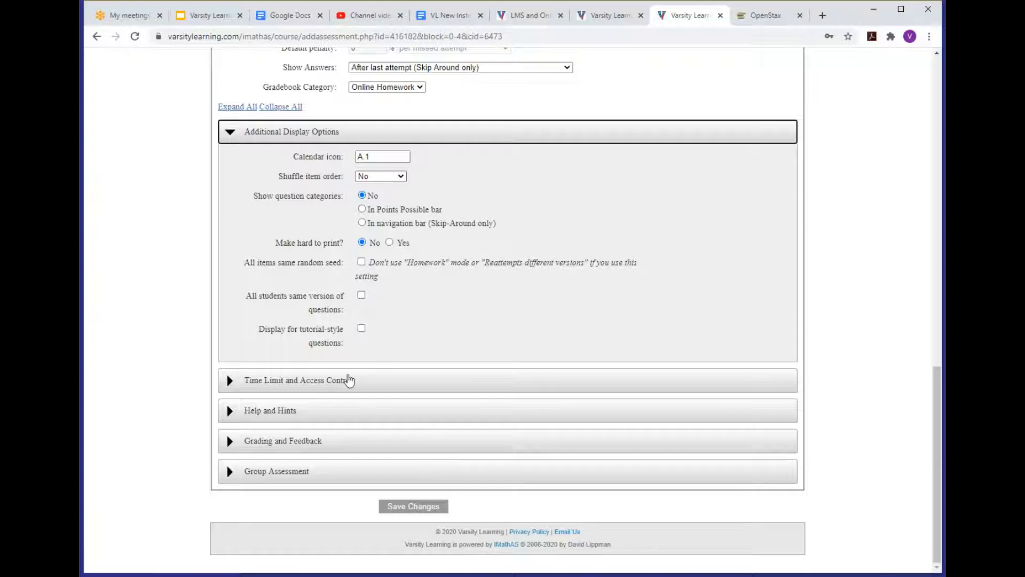
Set Topic A.1's time limit and access control to allow unlimited LatePasses, including use of LatePasses after the due date.
left_click(349, 380)
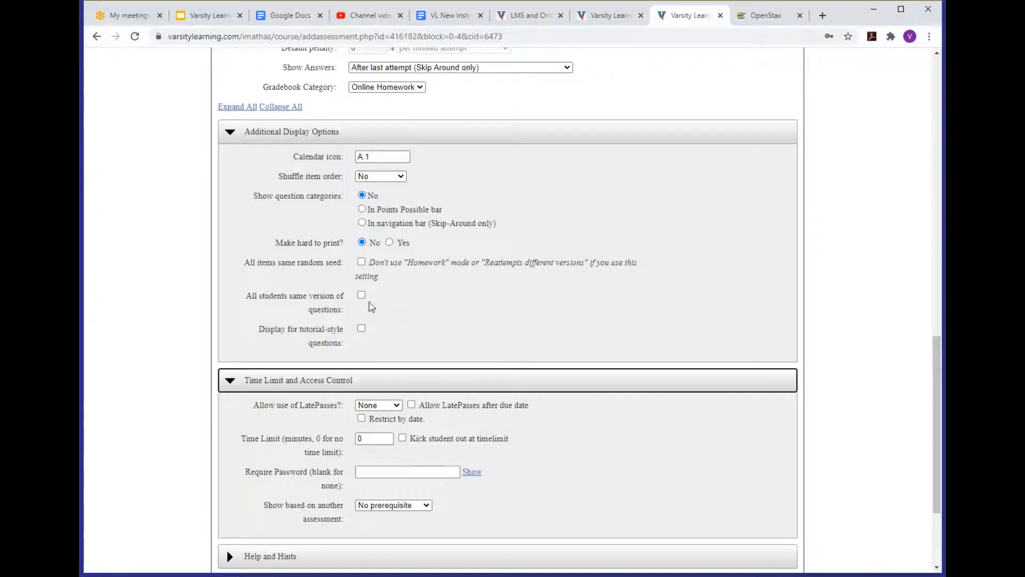
scroll(377, 343, "down", 3)
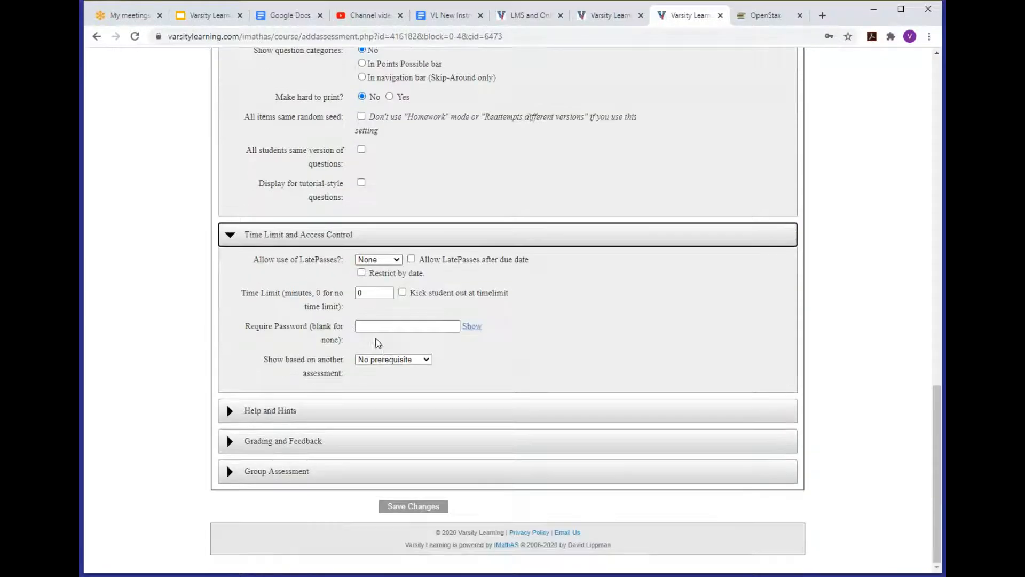
left_click(396, 260)
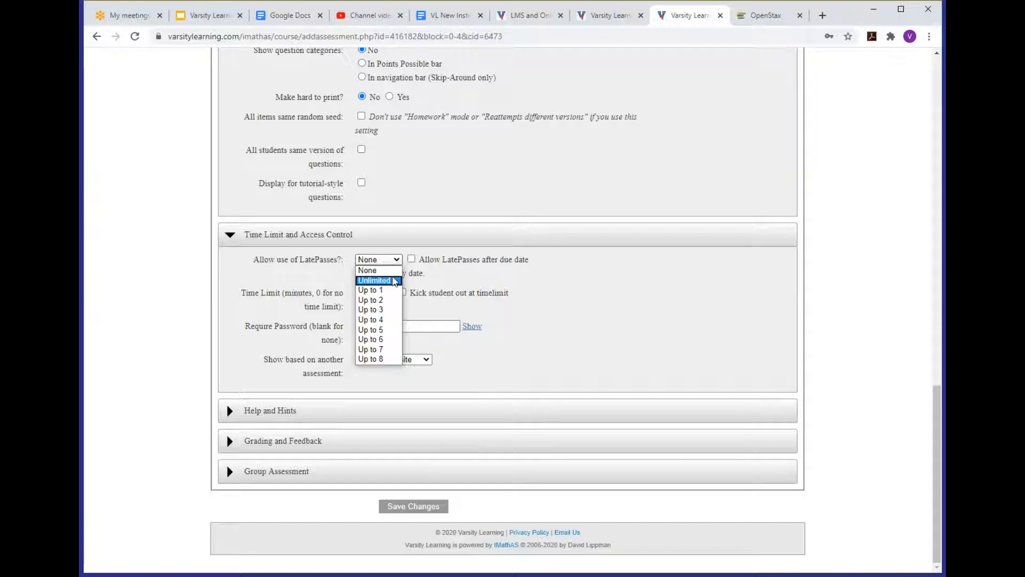
left_click(394, 281)
left_click(411, 259)
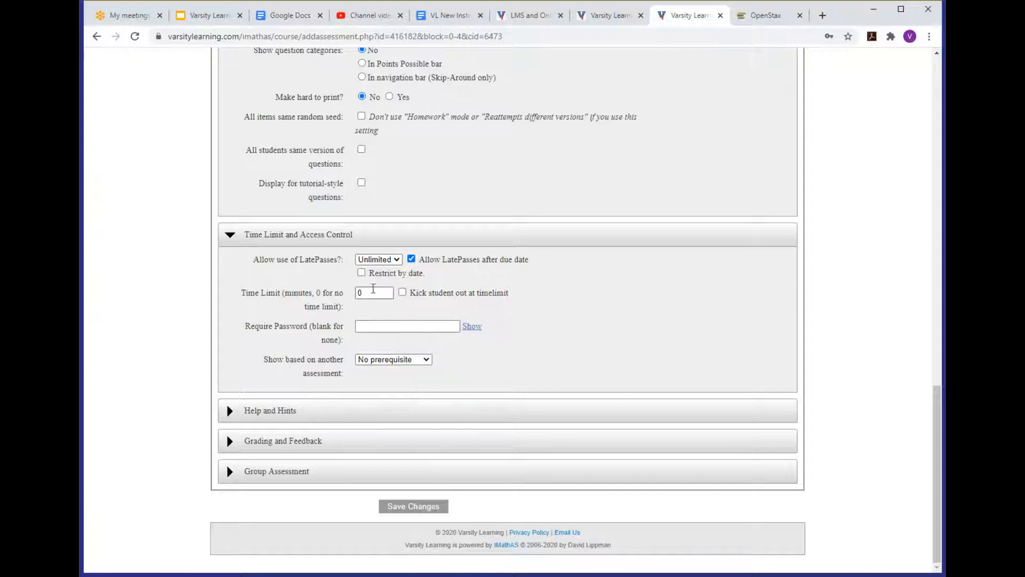
Enable the hints and video/text buttons in the Help and Hints settings of Topic A.1.
left_click(279, 416)
scroll(361, 319, "down", 2)
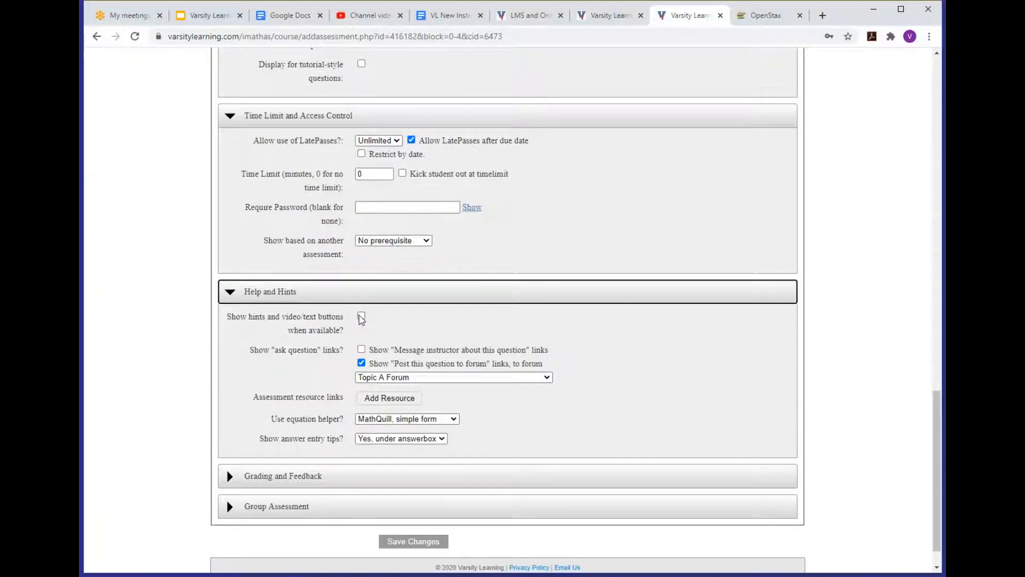
left_click(361, 317)
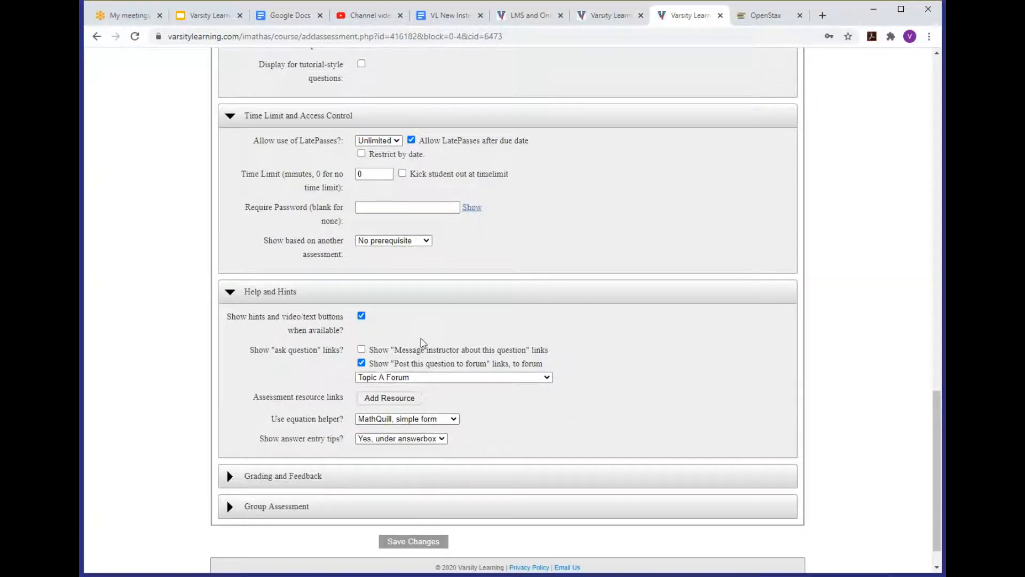
Review the Grading and Feedback settings of Topic A.1 and save the assessment changes.
scroll(419, 347, "down", 1)
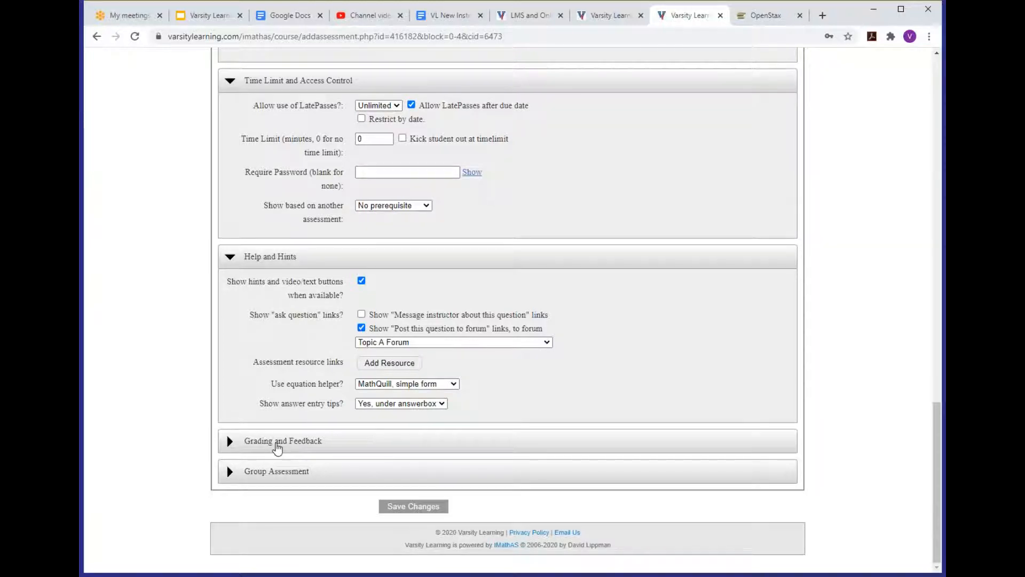
left_click(277, 448)
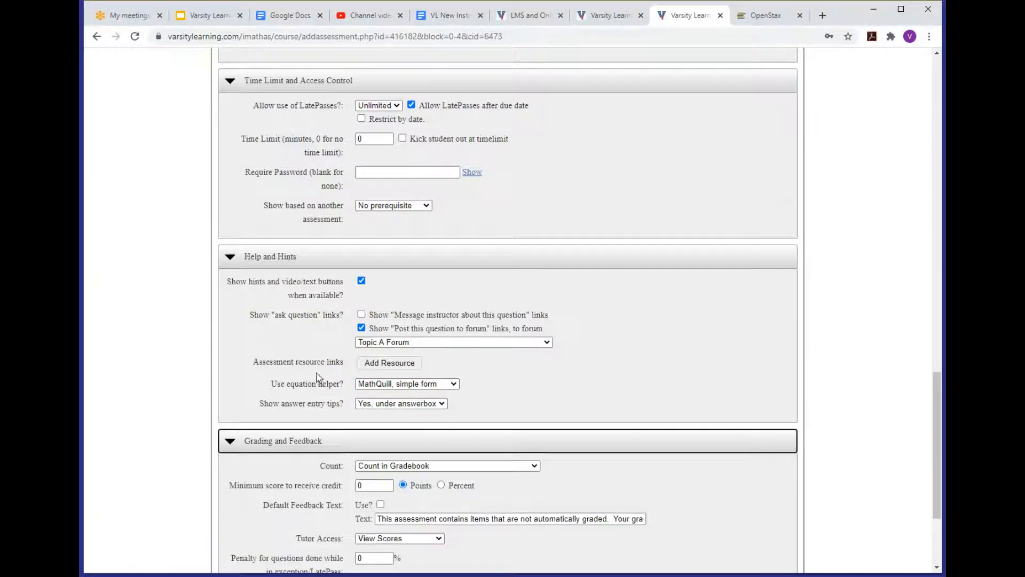
scroll(320, 383, "down", 3)
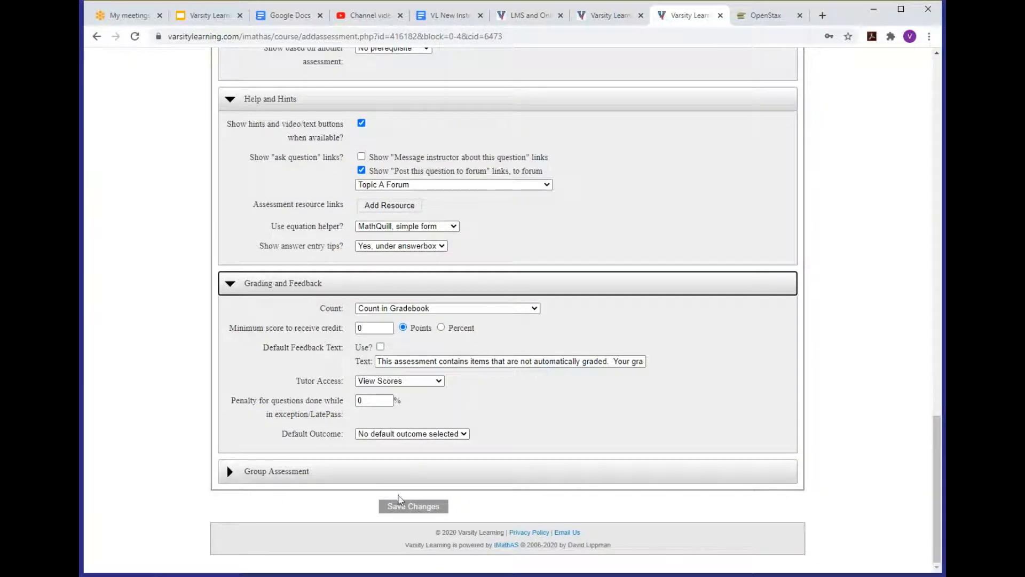
left_click(403, 512)
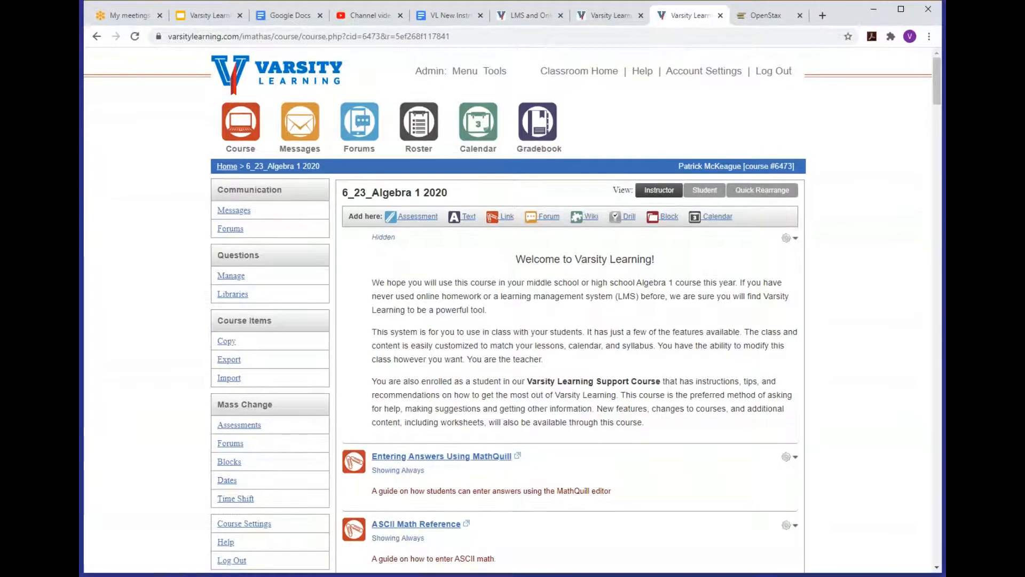
Find Topic A.1 in the Prealgebra Review block and open its list of questions for review.
scroll(477, 422, "down", 7)
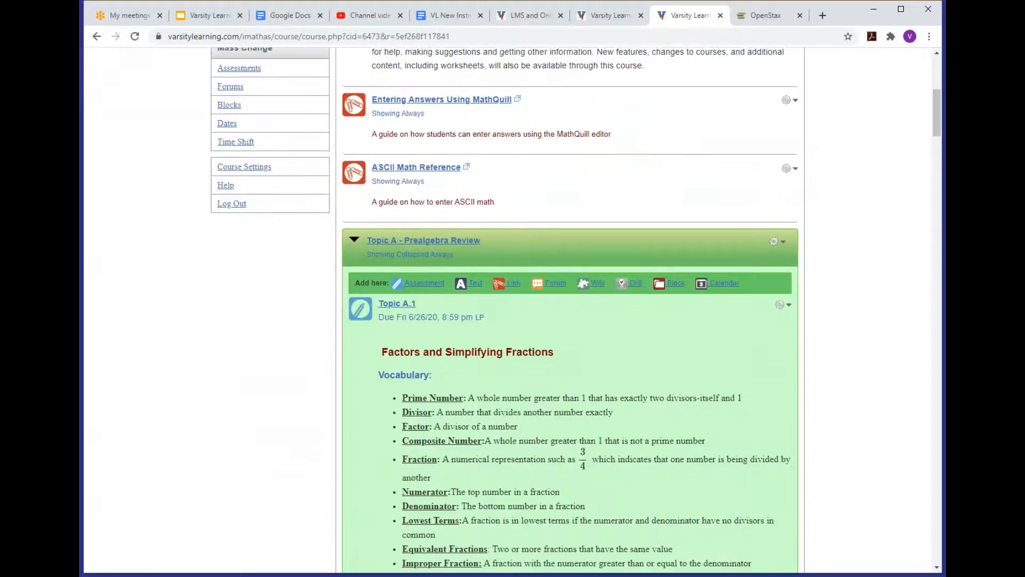
scroll(569, 310, "down", 5)
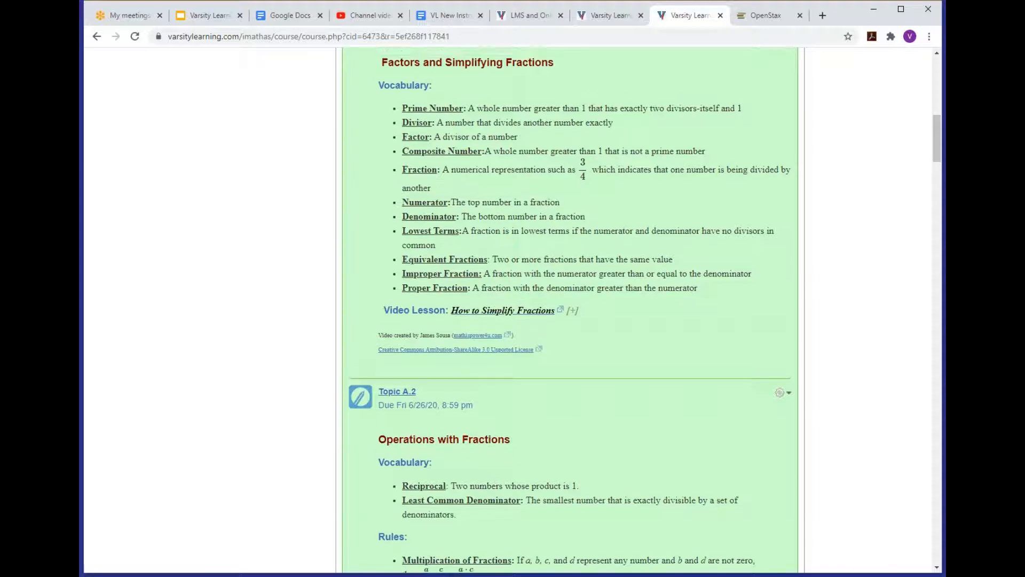
scroll(570, 310, "up", 4)
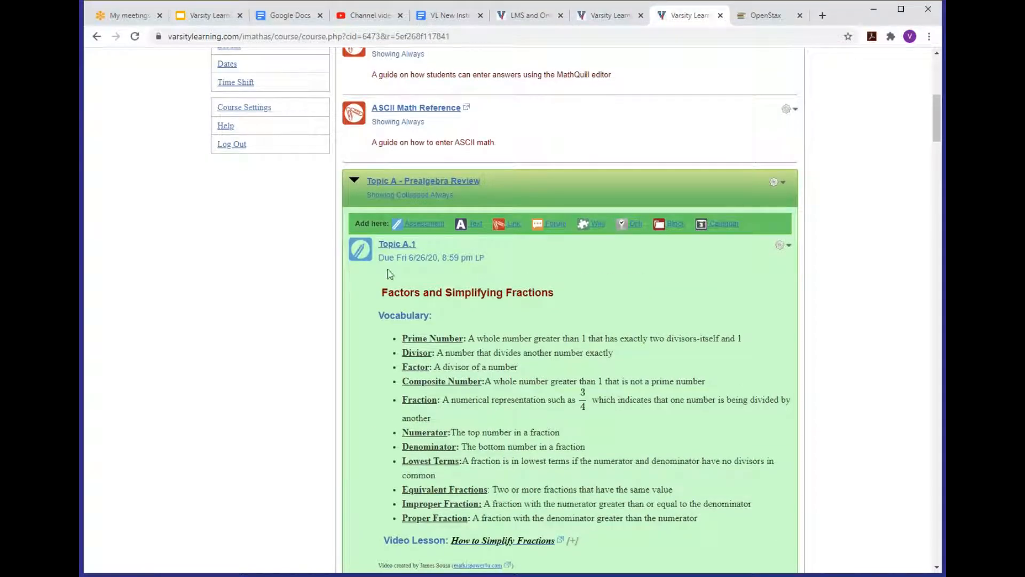
left_click(786, 247)
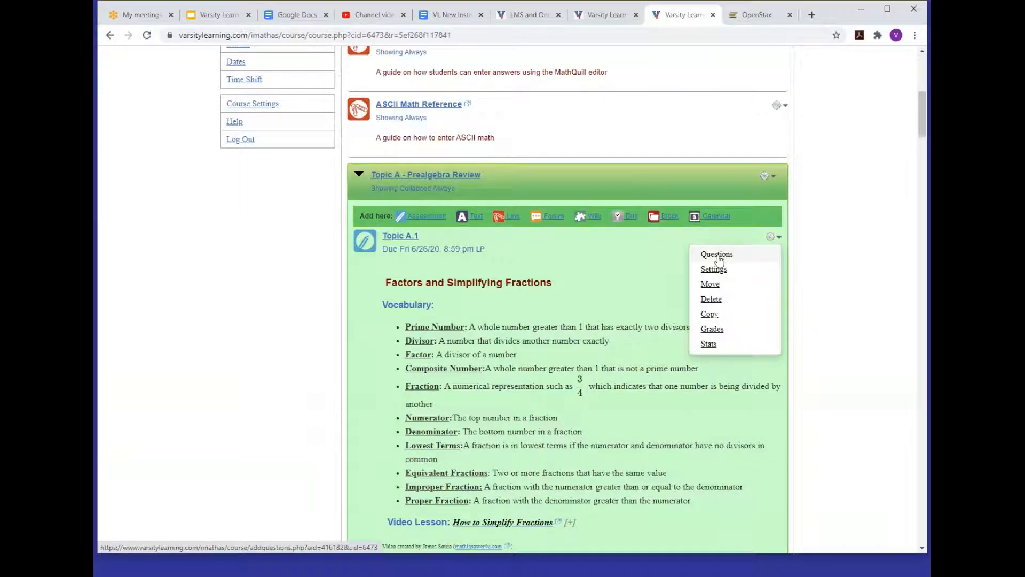
left_click(718, 256)
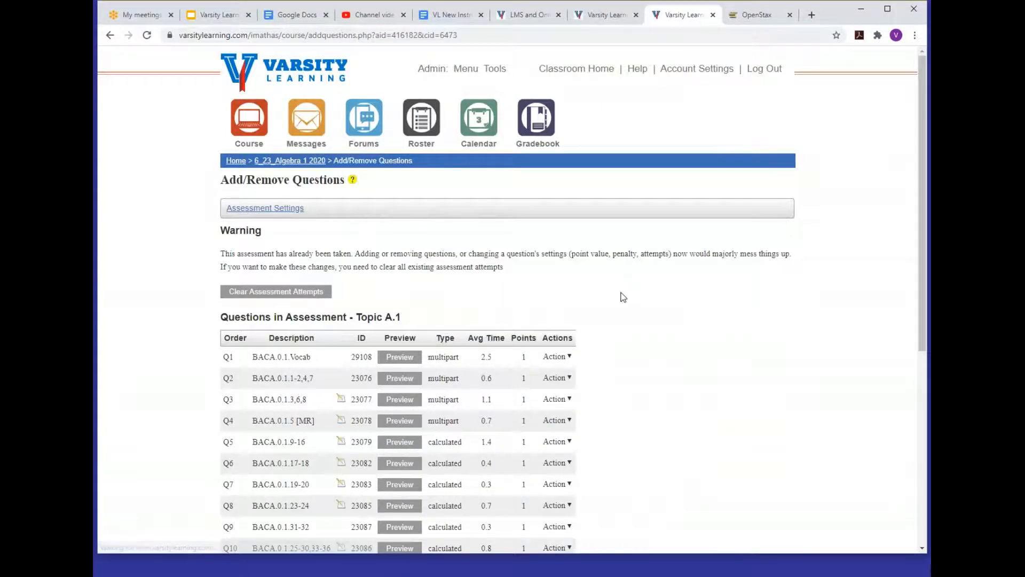
scroll(623, 297, "down", 4)
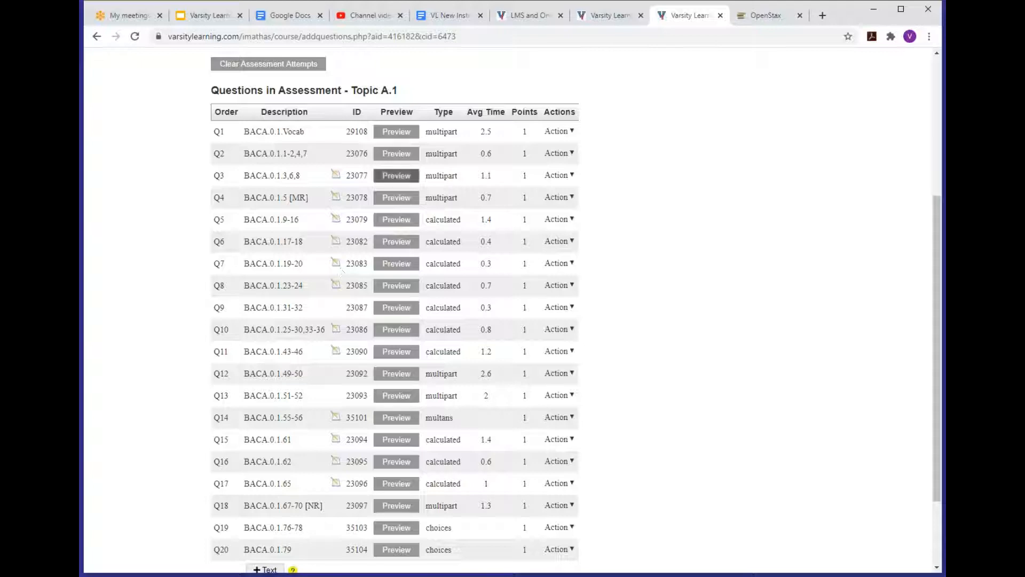
Preview question Q2 of Topic A.1 and step through the following questions up to Q7 on reducing fractions.
left_click(406, 154)
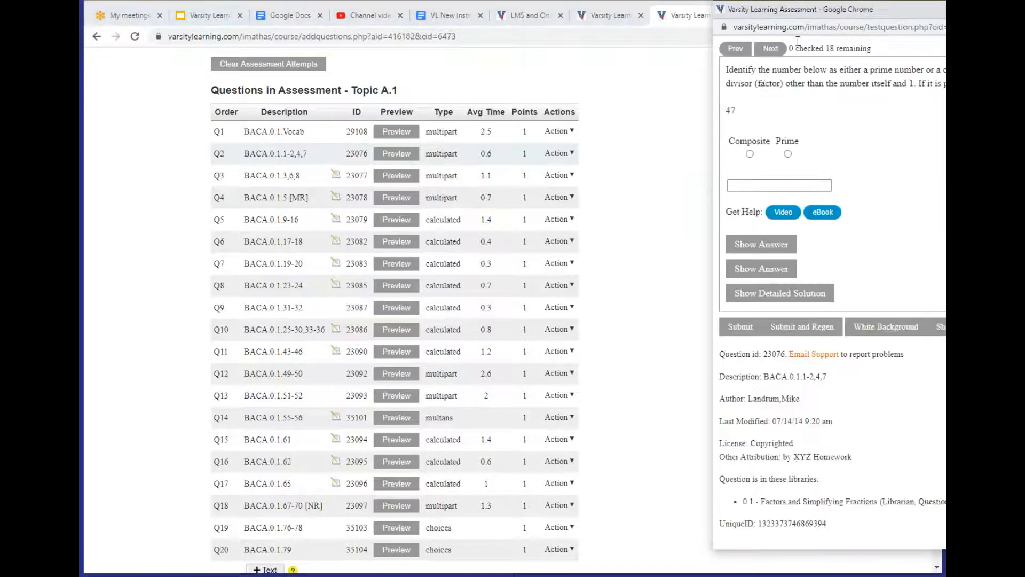
left_click_drag(821, 15, 502, 37)
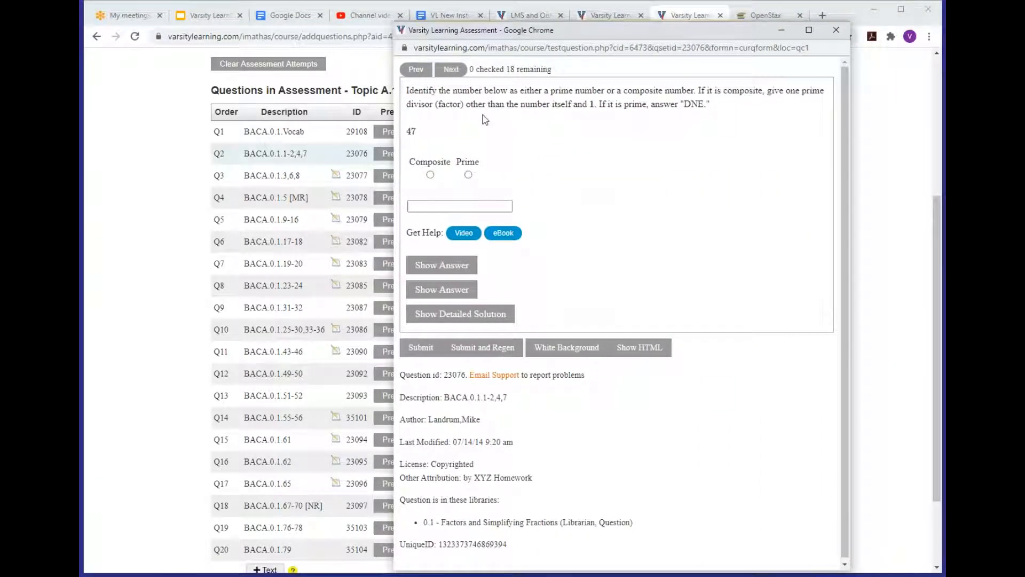
left_click(452, 69)
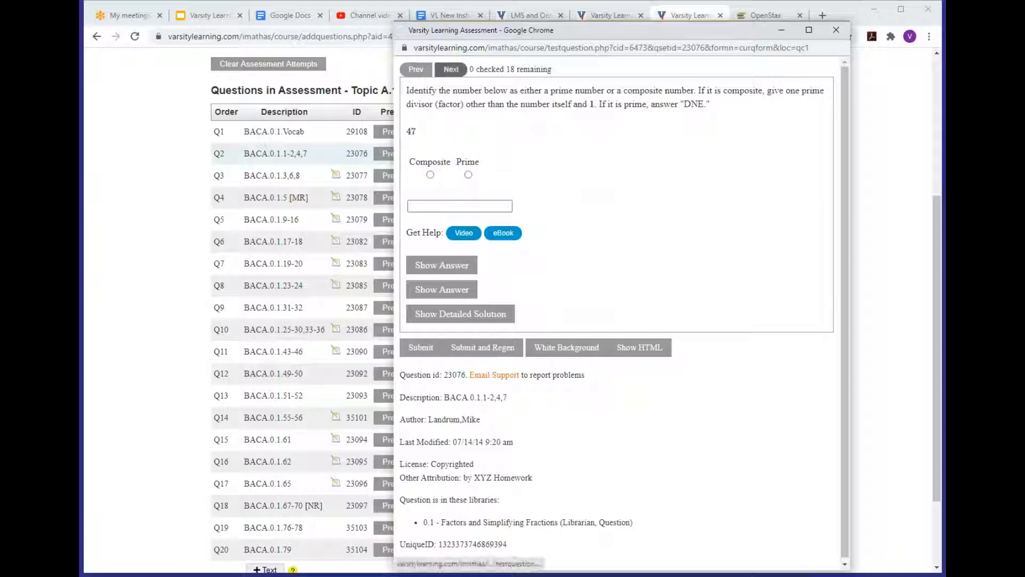
left_click(451, 70)
left_click(451, 70)
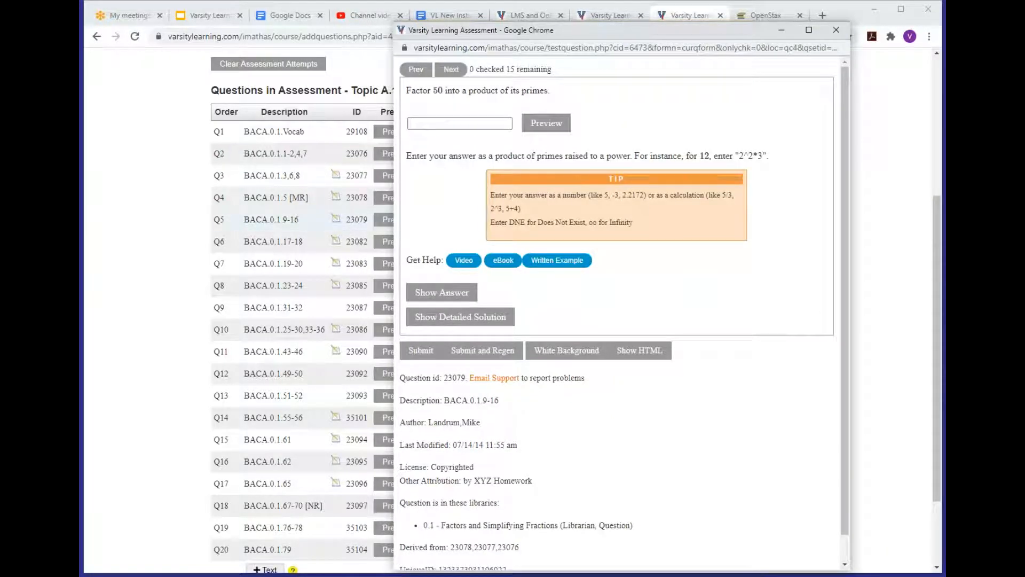
left_click(451, 70)
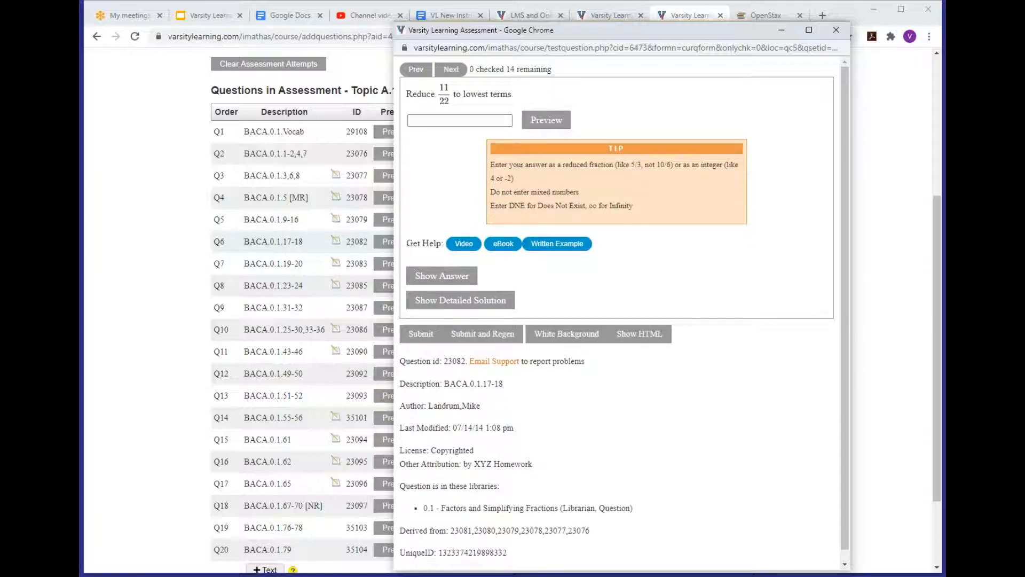
left_click(451, 69)
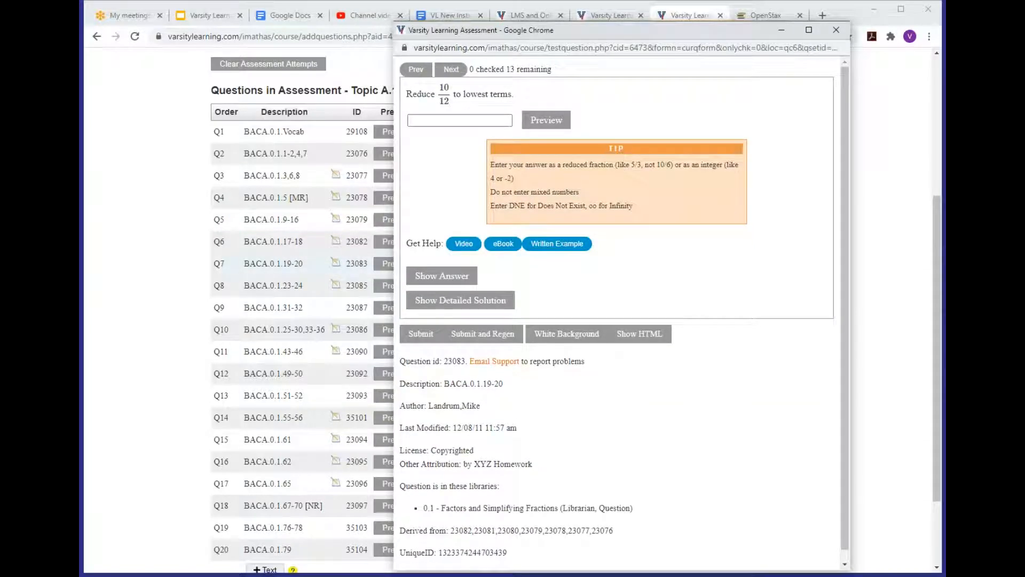
Show the answer to the Q7 fraction question, regenerate it repeatedly to compare its versions, and close the preview.
left_click(452, 276)
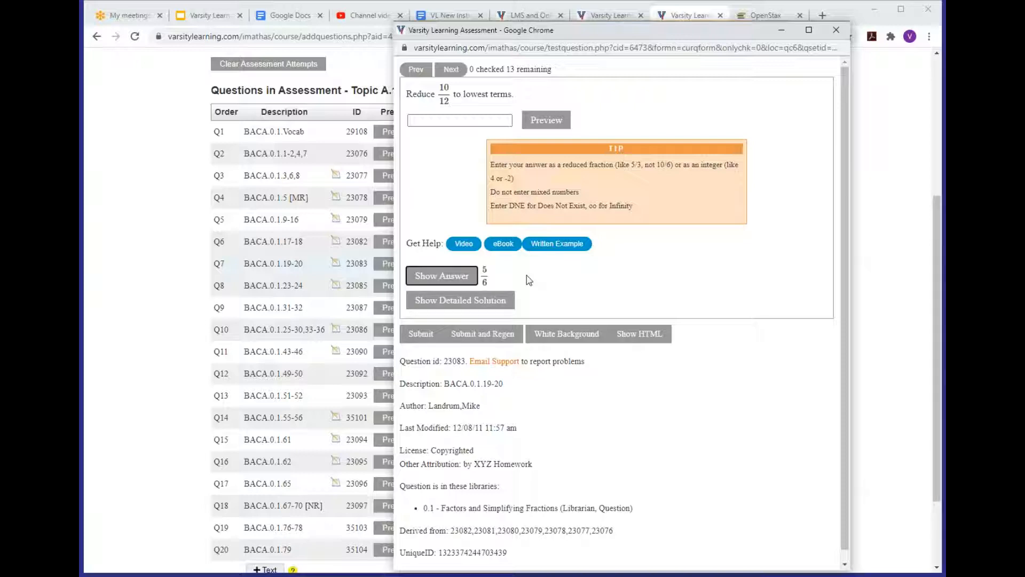
left_click(483, 337)
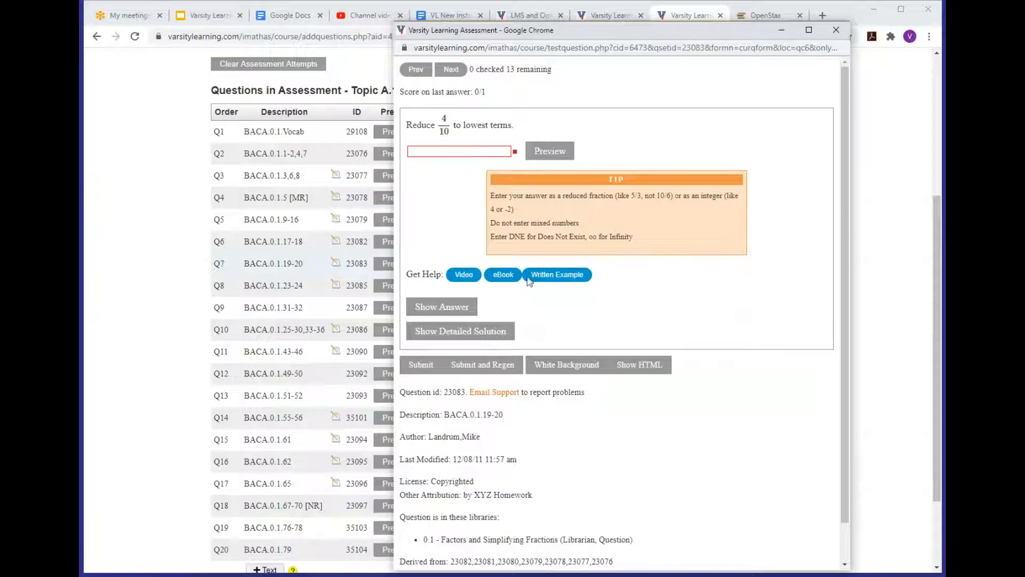
left_click(480, 364)
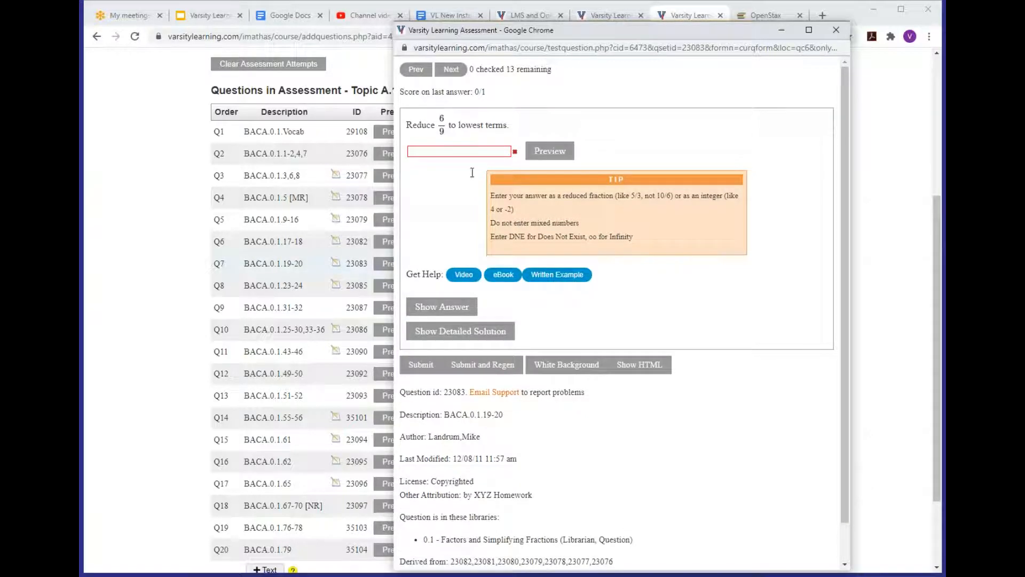
left_click(481, 368)
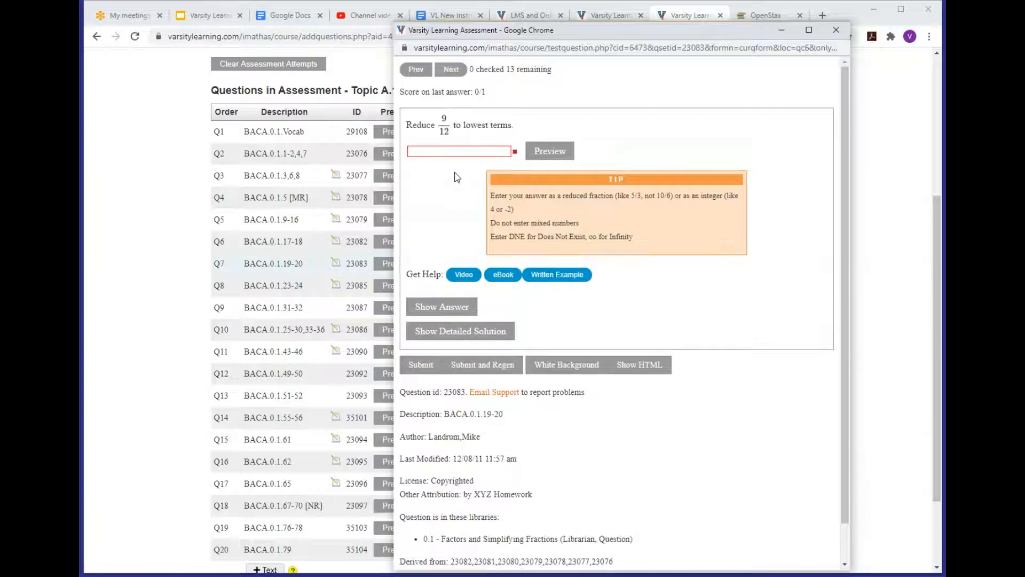
left_click(484, 369)
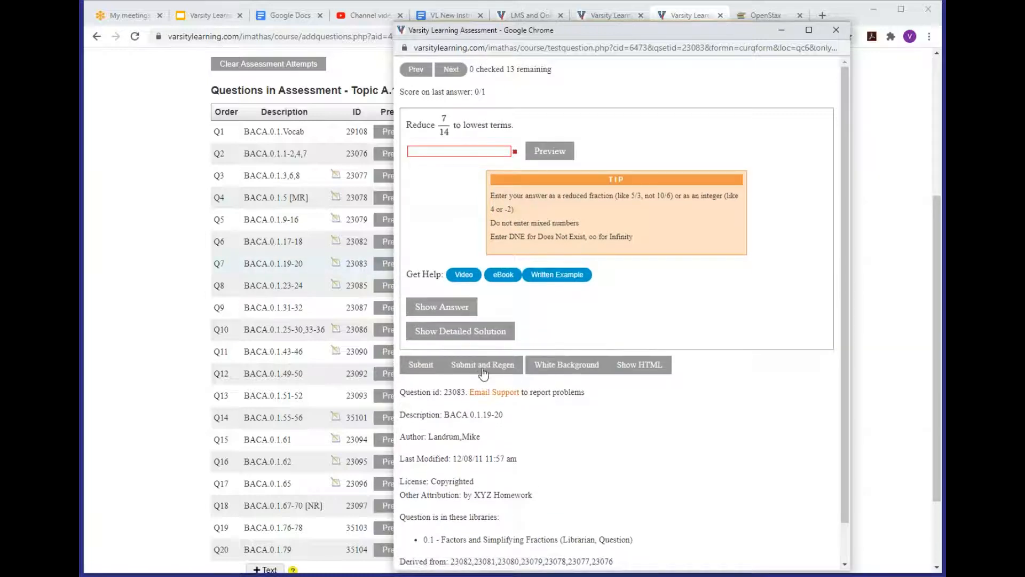
left_click(483, 368)
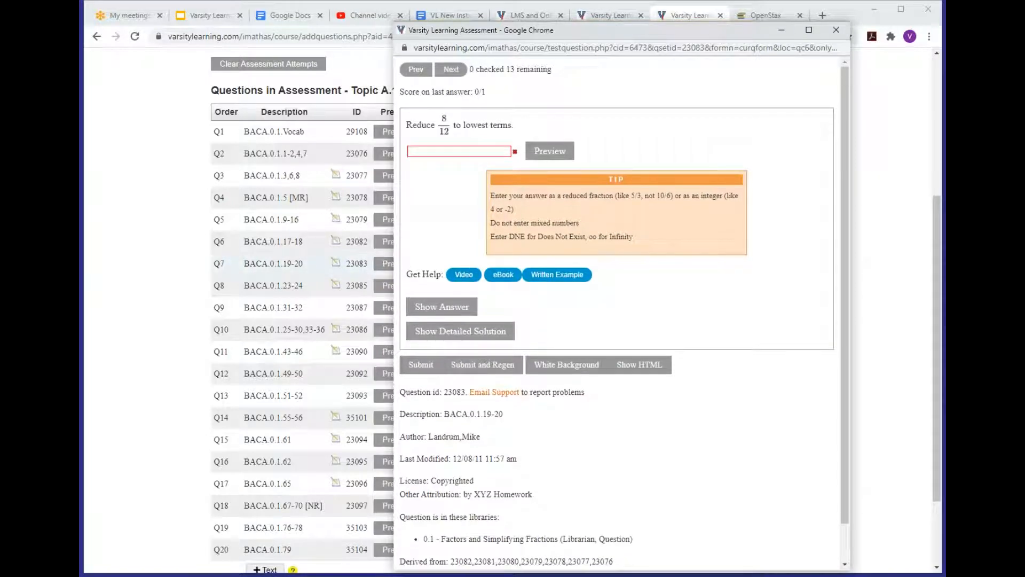
left_click(483, 365)
left_click(483, 364)
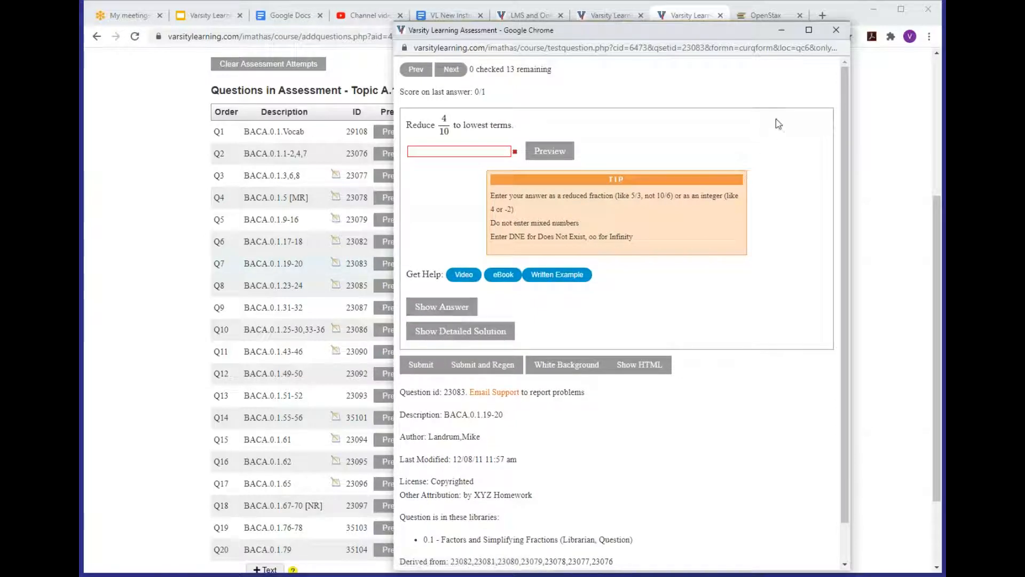
left_click(837, 30)
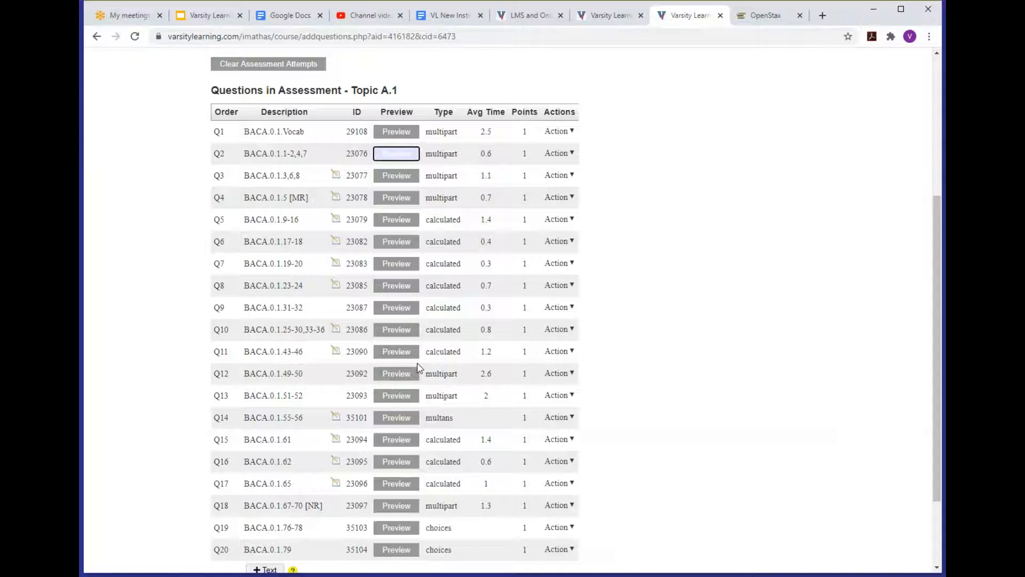
Return to the 6_23_Algebra 1 2020 course page and open the question list of Topic A.4.
scroll(419, 367, "down", 2)
scroll(489, 373, "up", 5)
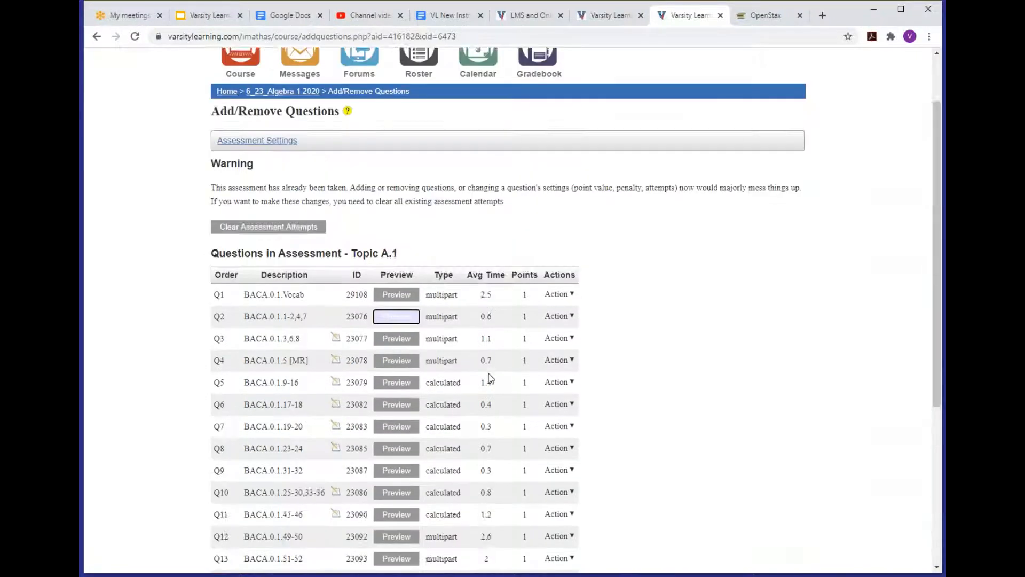
scroll(489, 377, "up", 2)
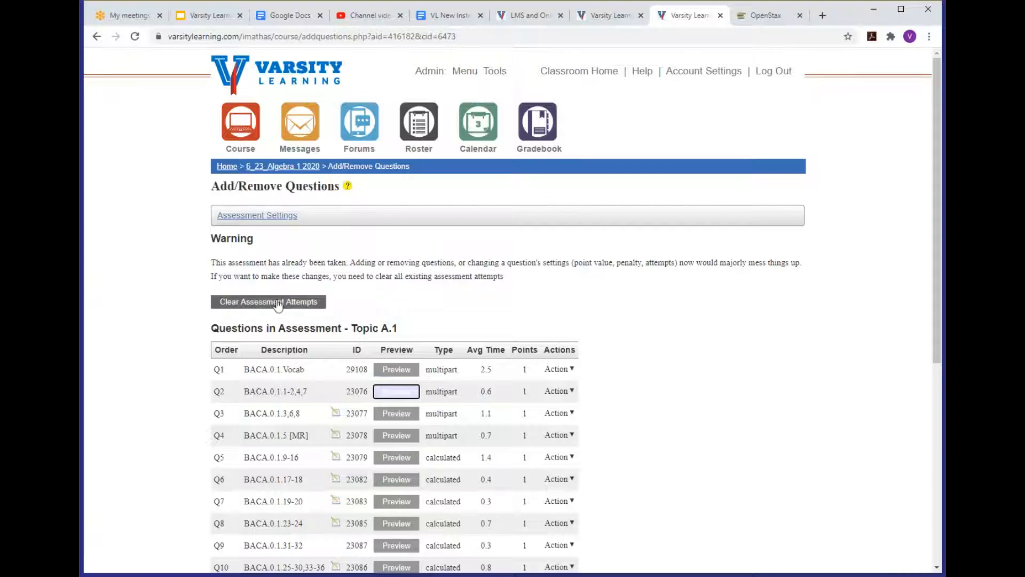
left_click(308, 166)
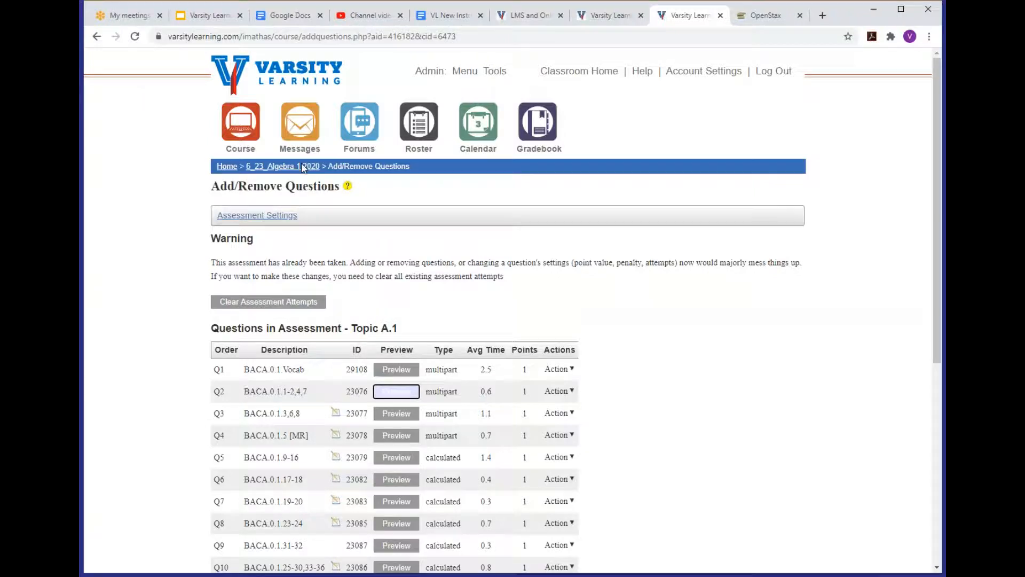
scroll(470, 360, "down", 15)
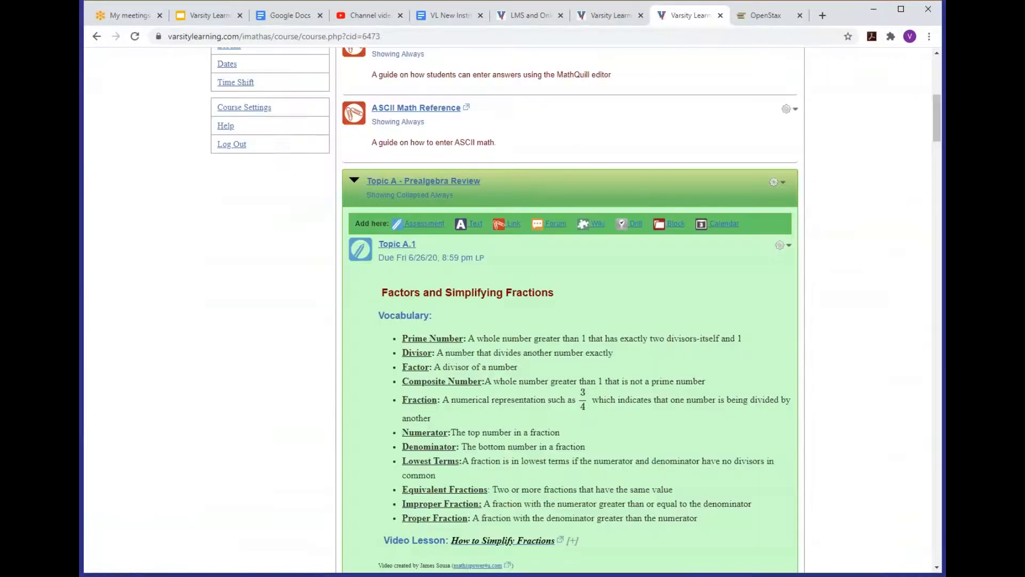
scroll(508, 388, "down", 6)
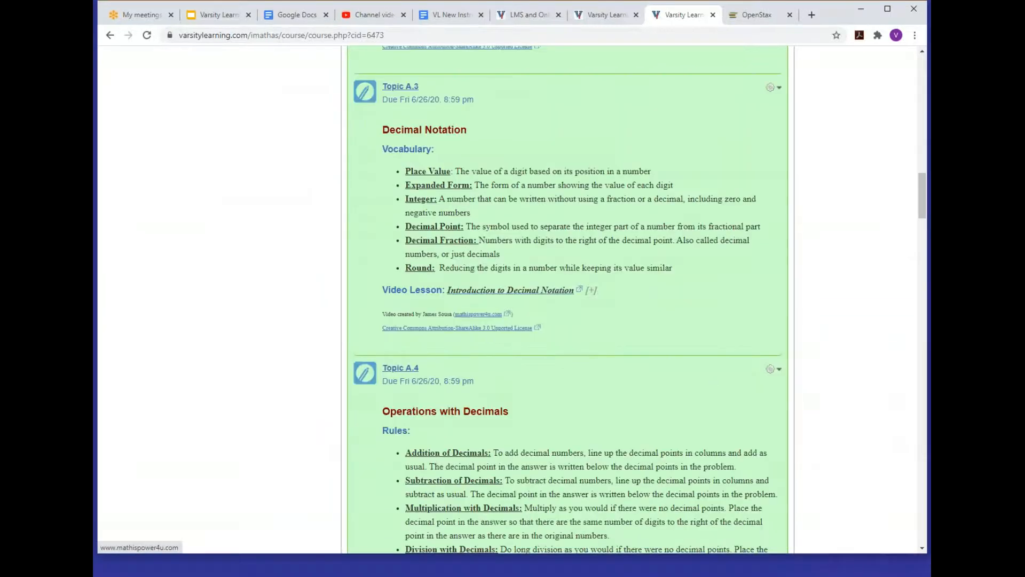
left_click(781, 381)
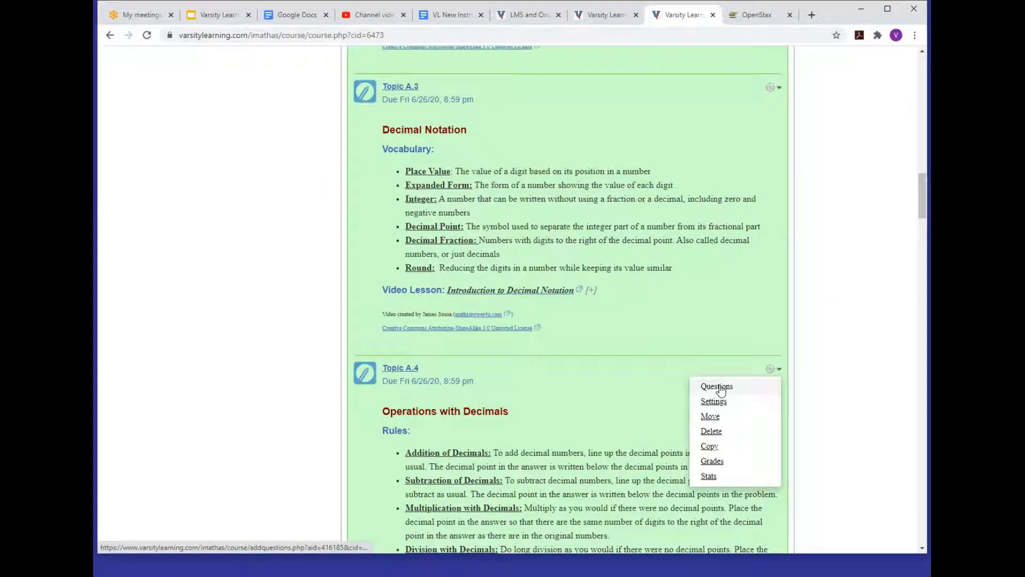
left_click(718, 387)
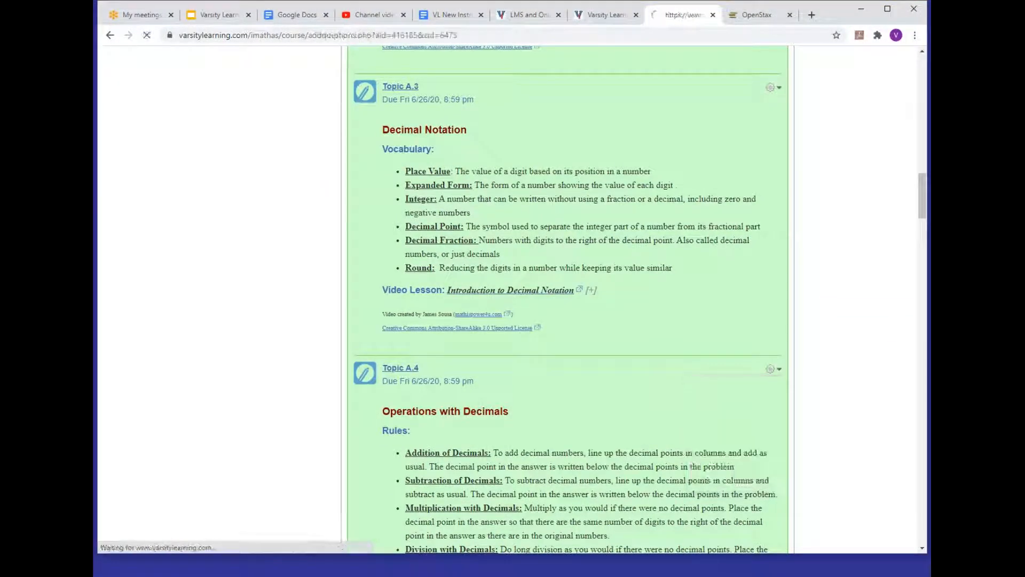
Look through the questions assigned to Topic A.4 and try selecting Q1 and Q2 in the list.
scroll(521, 363, "down", 3)
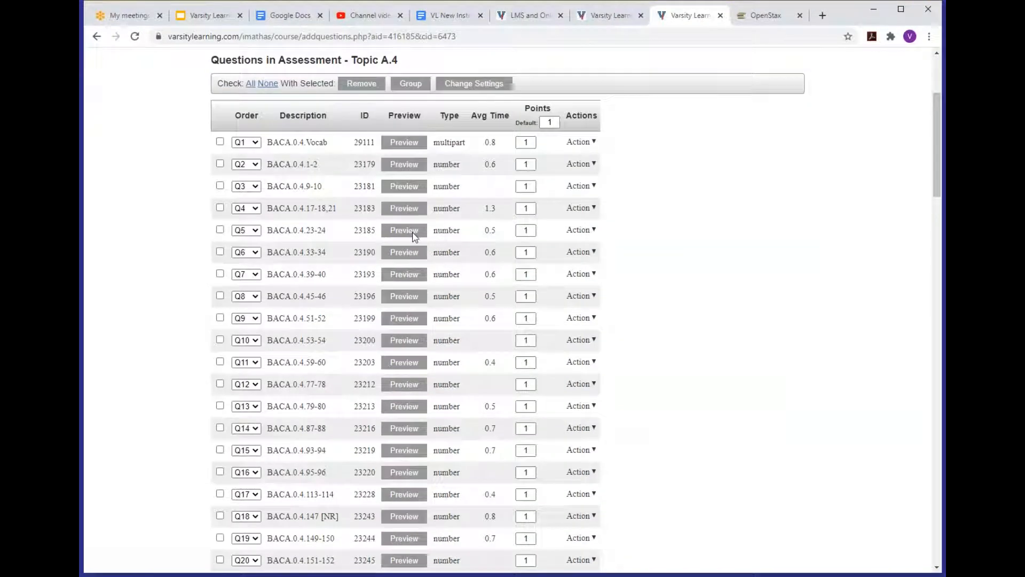
scroll(344, 264, "down", 4)
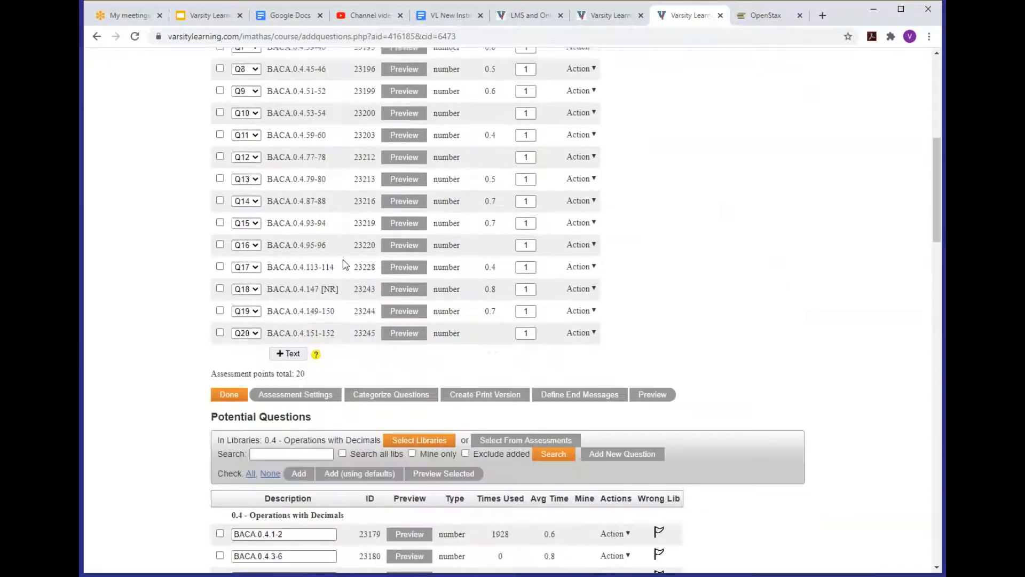
scroll(344, 264, "up", 5)
scroll(225, 401, "down", 4)
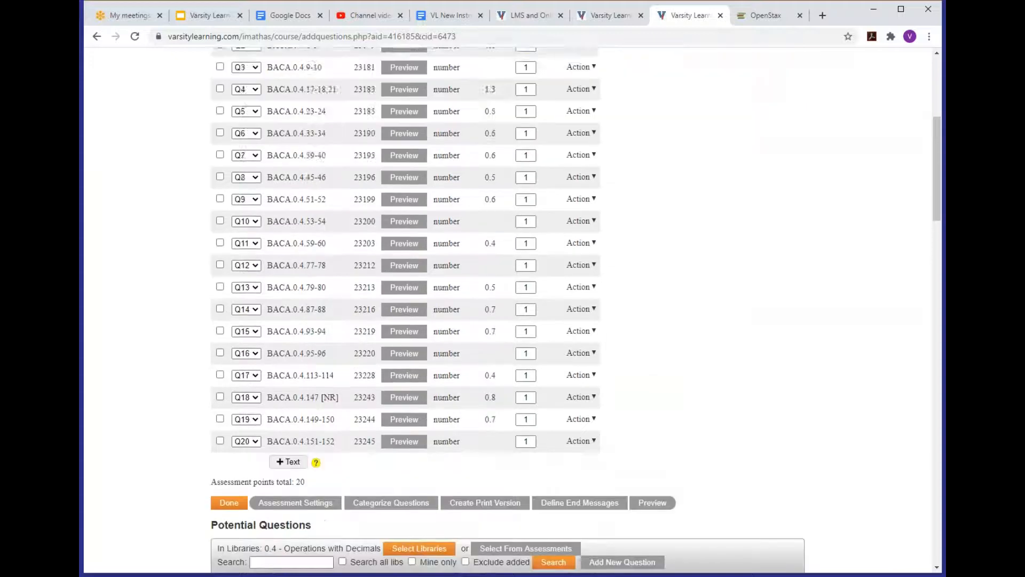
scroll(353, 390, "up", 4)
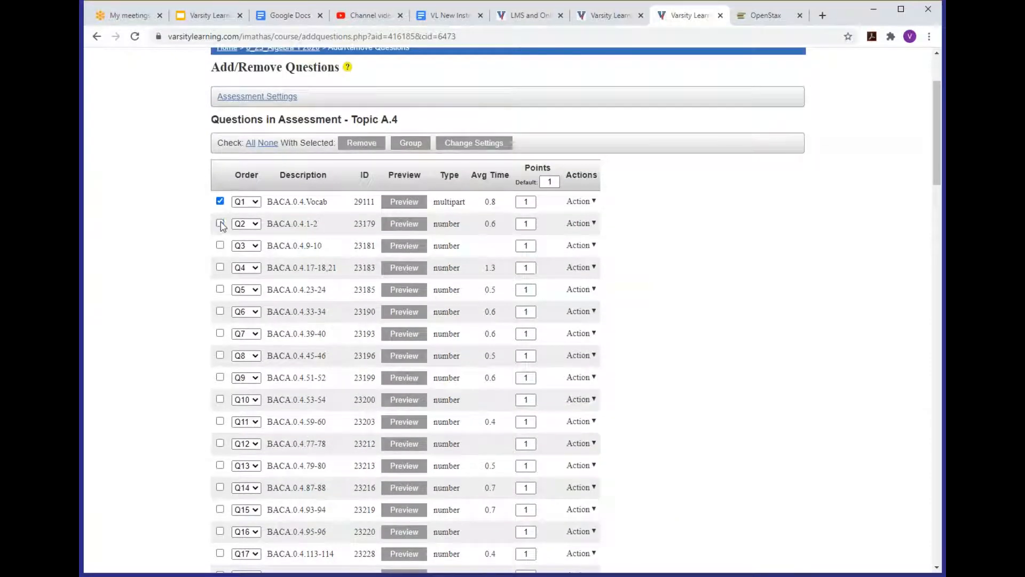
left_click(220, 223)
Select question BACA.0.4.3-6 among the potential questions in the 0.4 - Operations with Decimals library and open its preview.
scroll(424, 315, "down", 4)
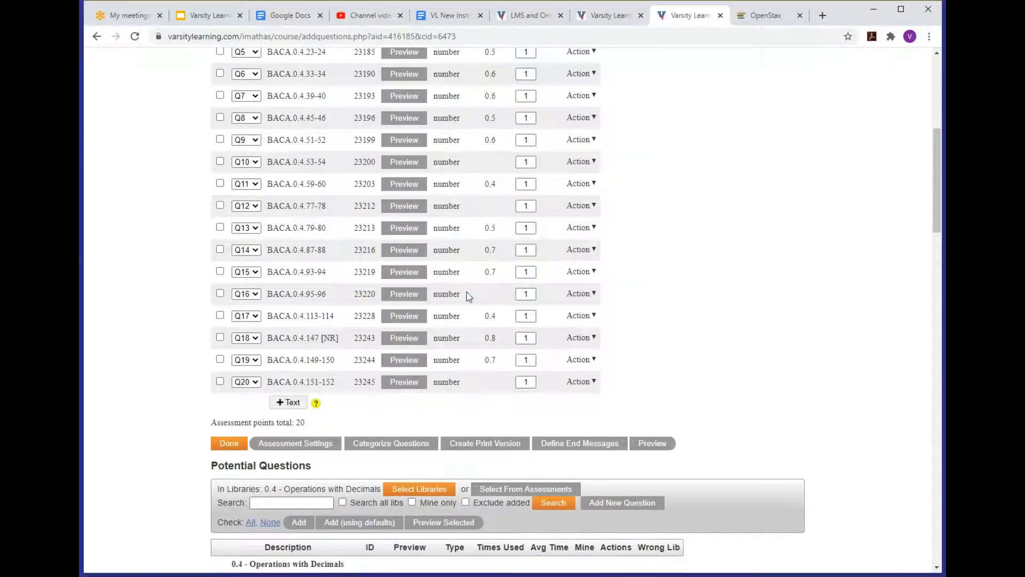
scroll(469, 296, "down", 2)
scroll(468, 296, "down", 1)
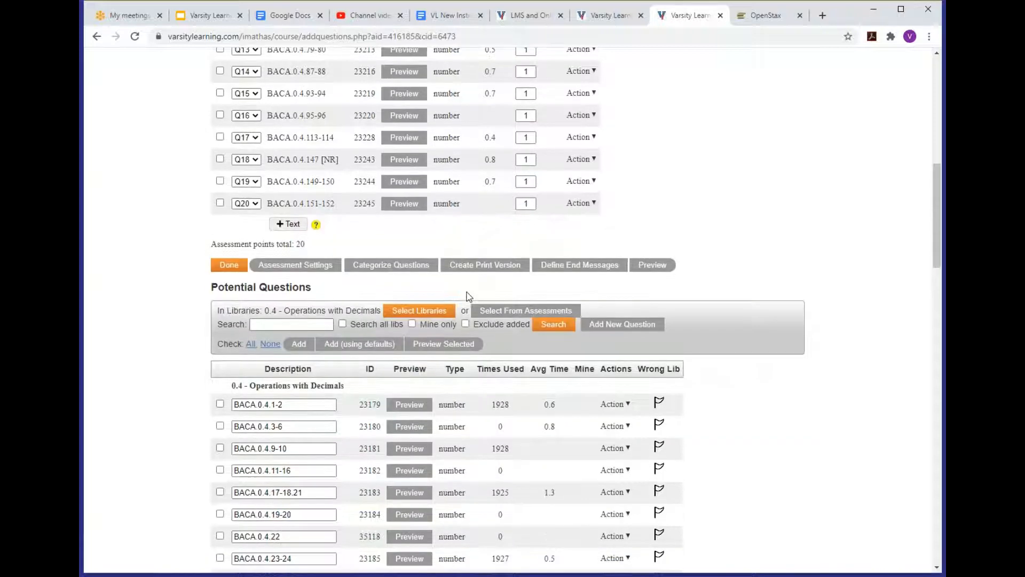
scroll(395, 255, "down", 1)
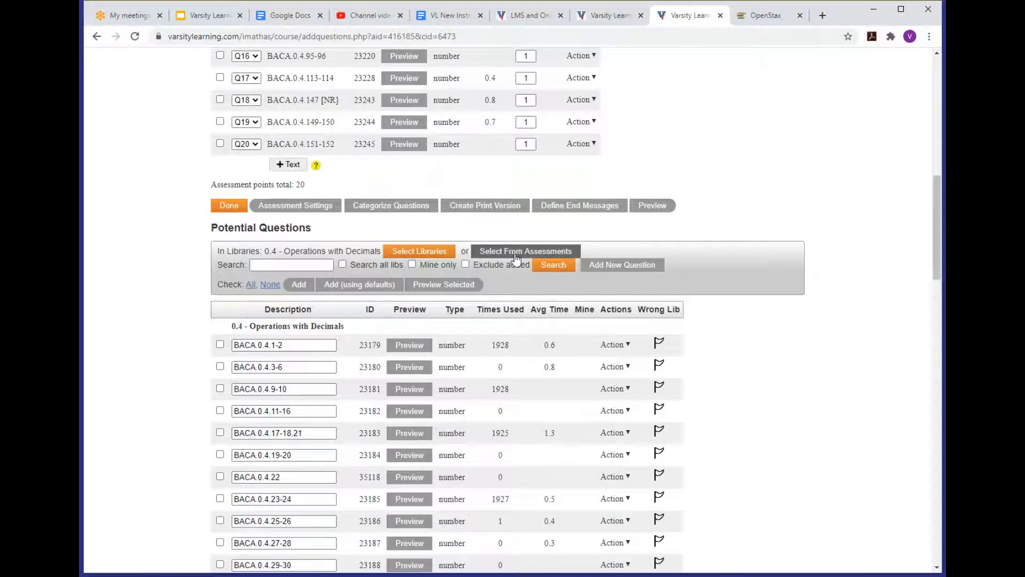
scroll(515, 258, "down", 2)
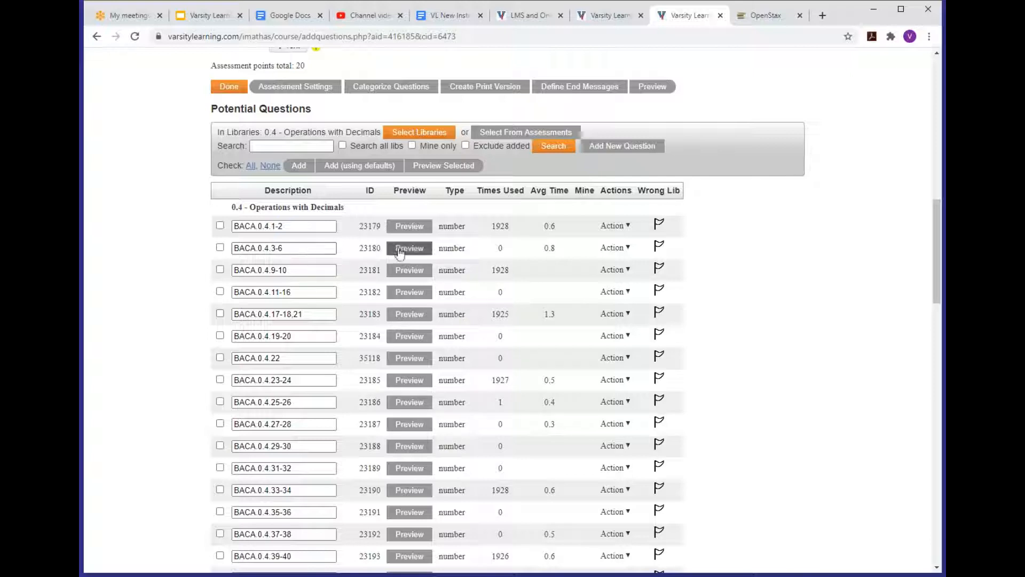
left_click(220, 247)
left_click(412, 248)
left_click_drag(860, 12, 568, 29)
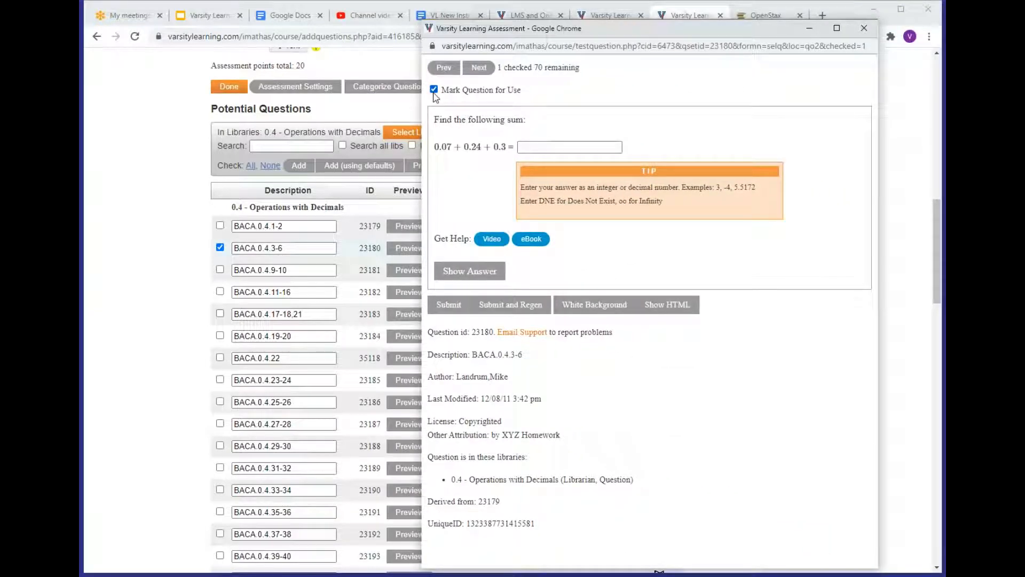
Step through the following question previews to BACA.0.4.35-36, mark it for use, and close the preview.
left_click(479, 68)
left_click(480, 71)
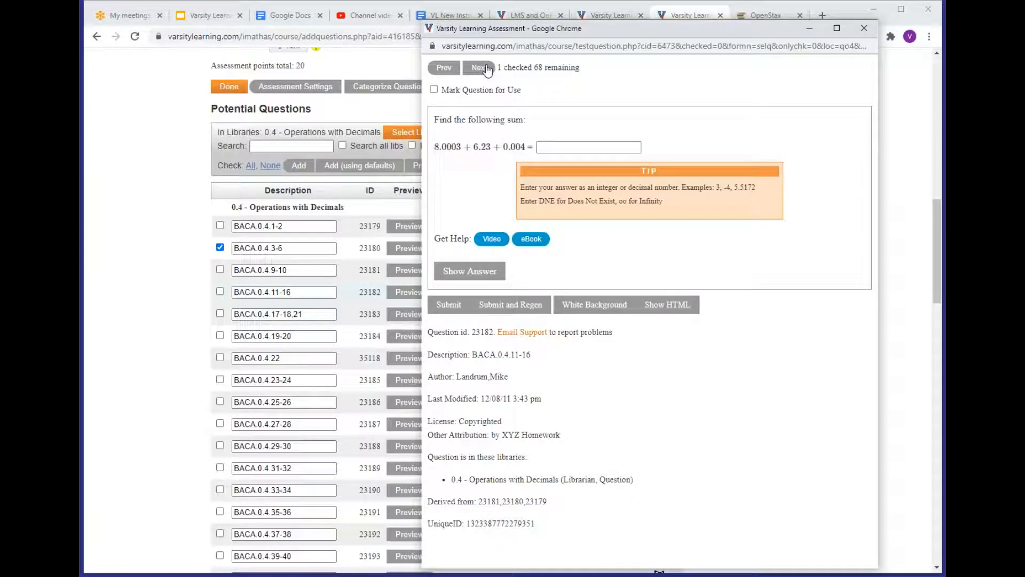
left_click(483, 69)
left_click(483, 69)
left_click(485, 68)
left_click(485, 69)
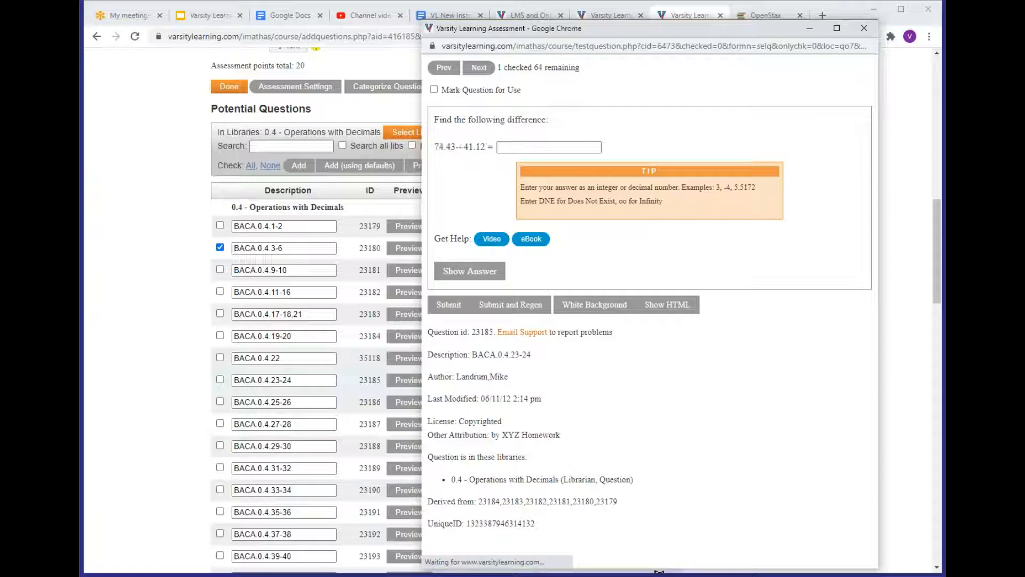
left_click(483, 69)
left_click(483, 69)
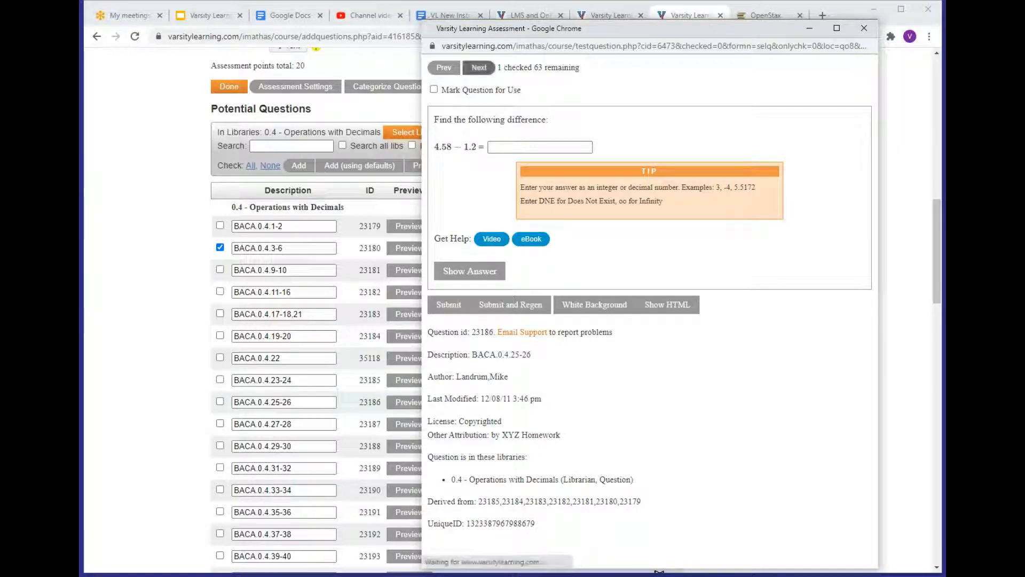
left_click(483, 69)
left_click(483, 68)
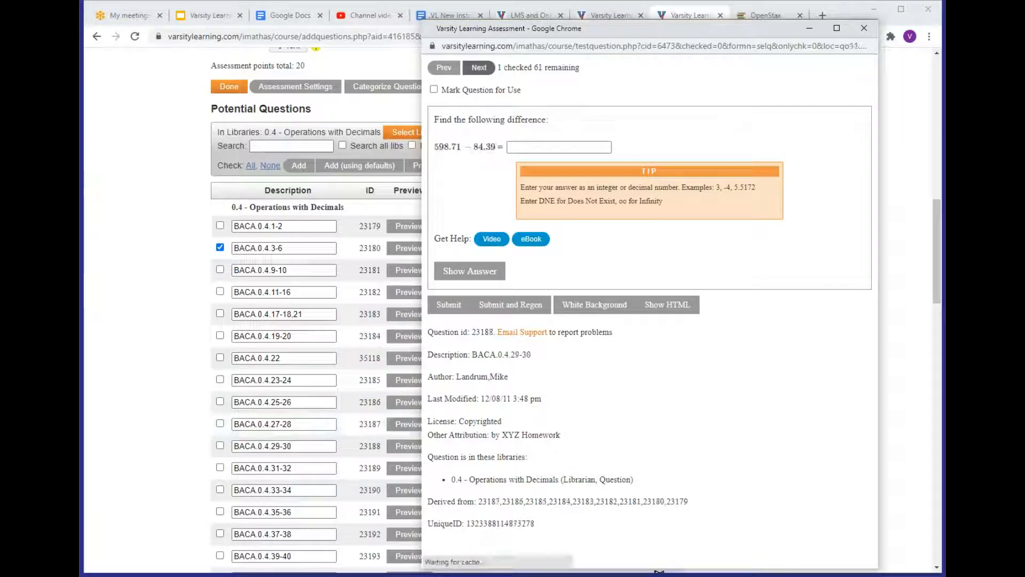
left_click(478, 67)
left_click(479, 67)
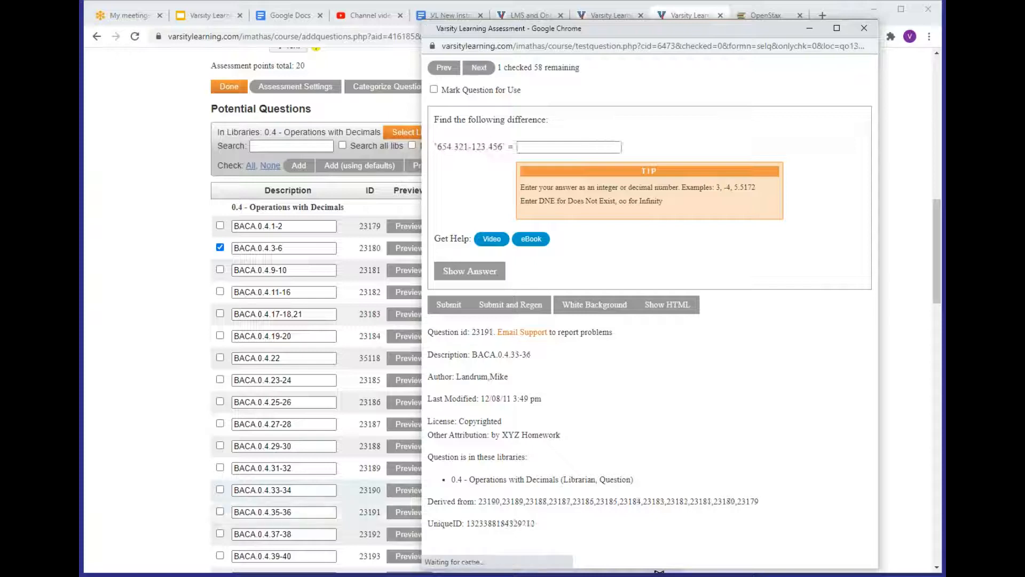
left_click(434, 89)
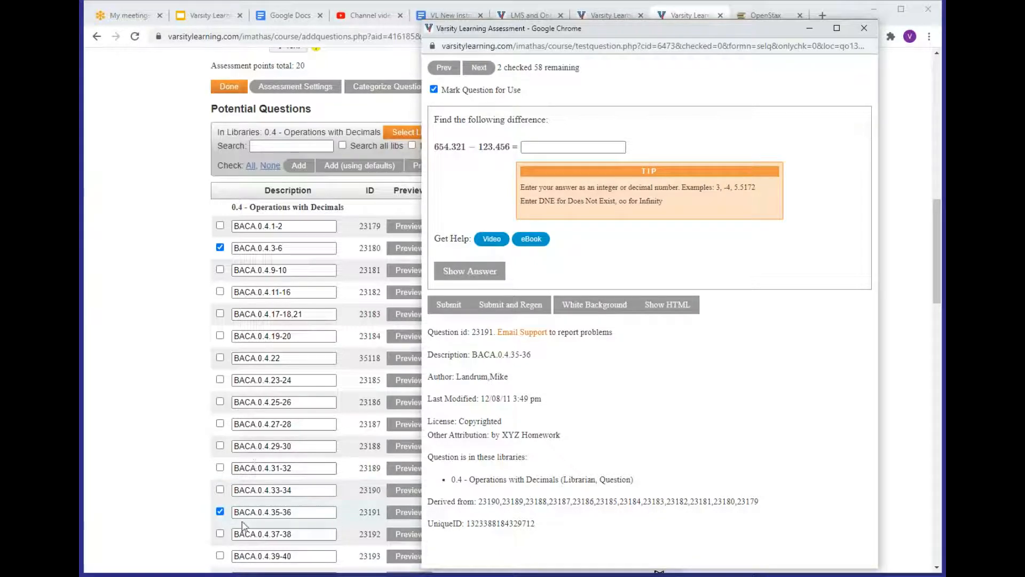
left_click(866, 28)
Add the selected questions to Topic A.4 using the defaults and finish editing the assessment's questions.
scroll(366, 248, "up", 1)
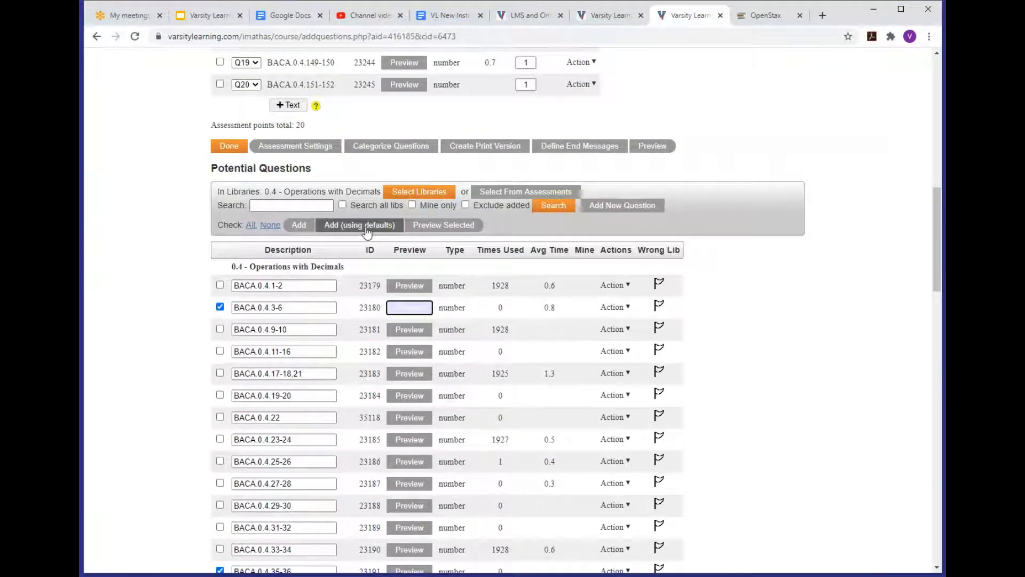
left_click(367, 226)
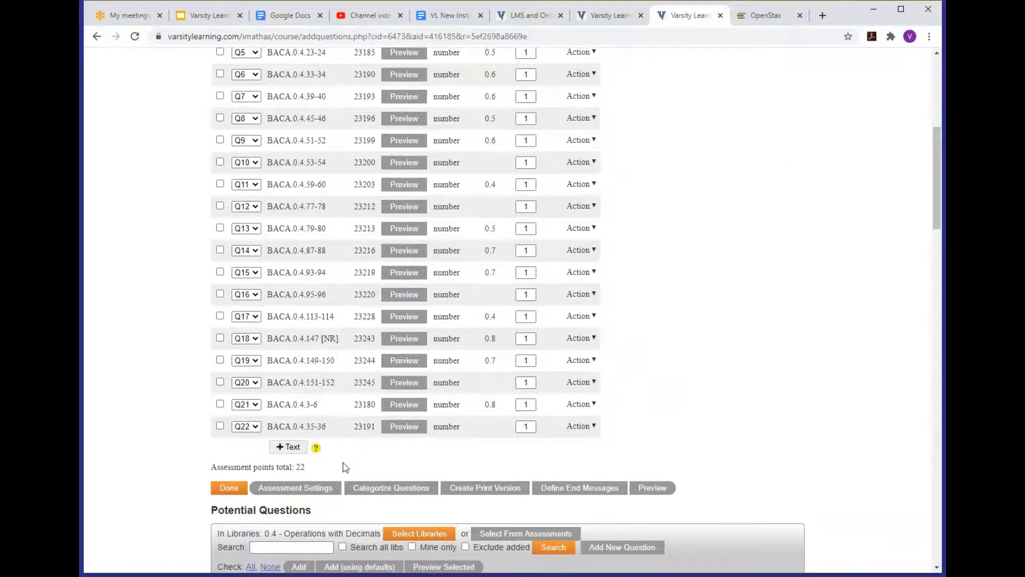
left_click(229, 429)
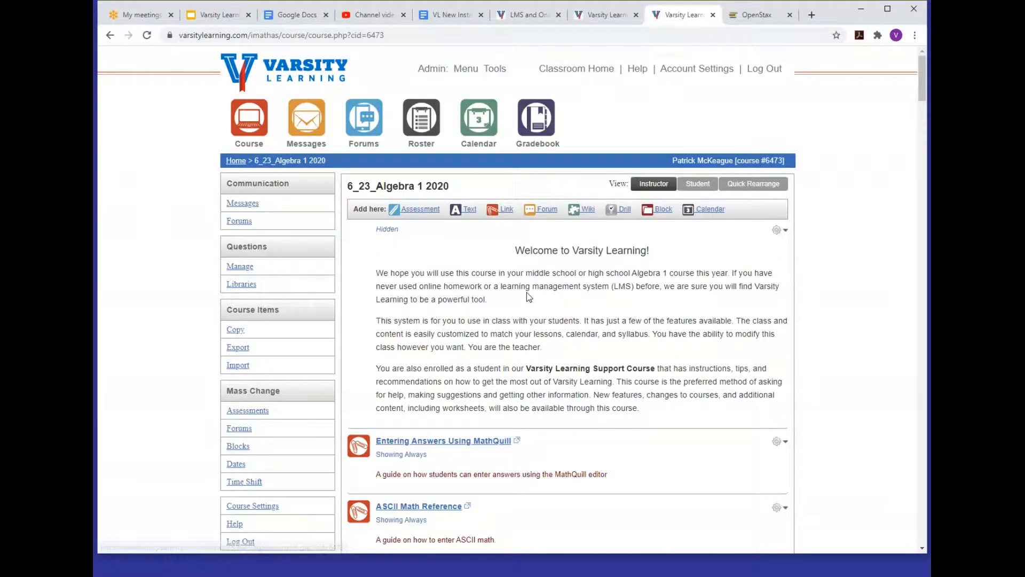
Collapse the Topic A - Prealgebra Review block on the course page and expand it again.
scroll(527, 292, "down", 5)
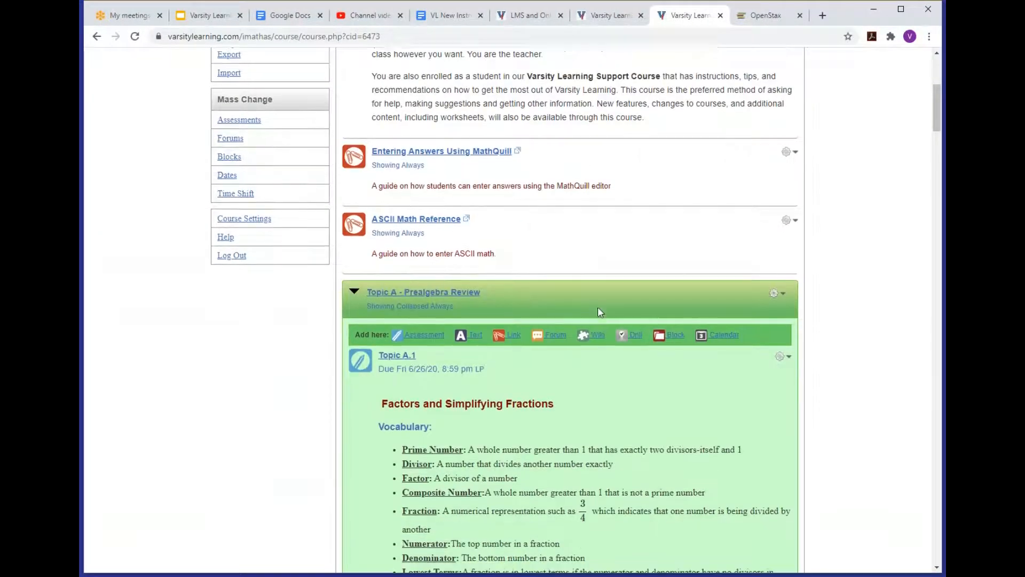
scroll(598, 309, "down", 3)
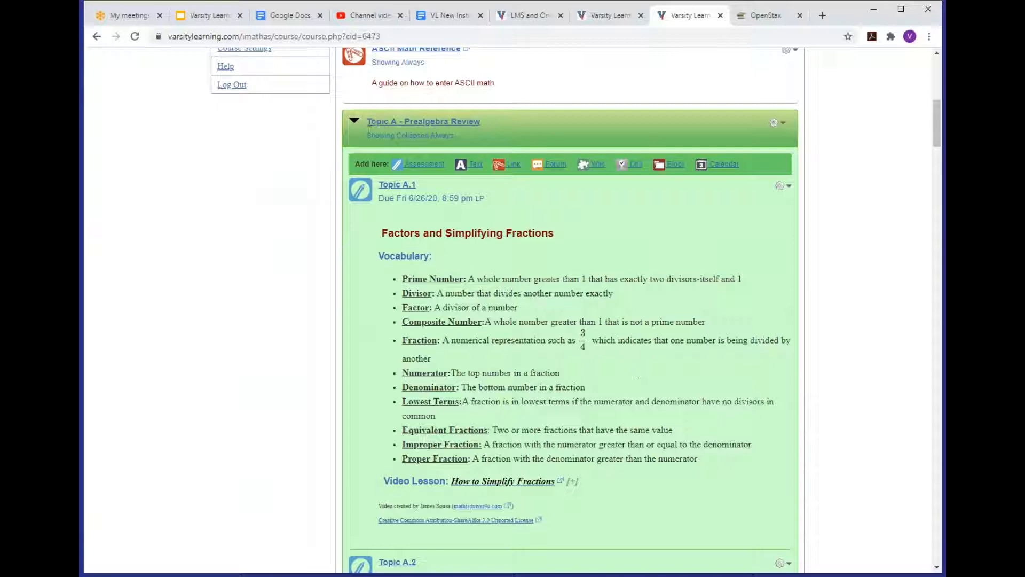
left_click(355, 123)
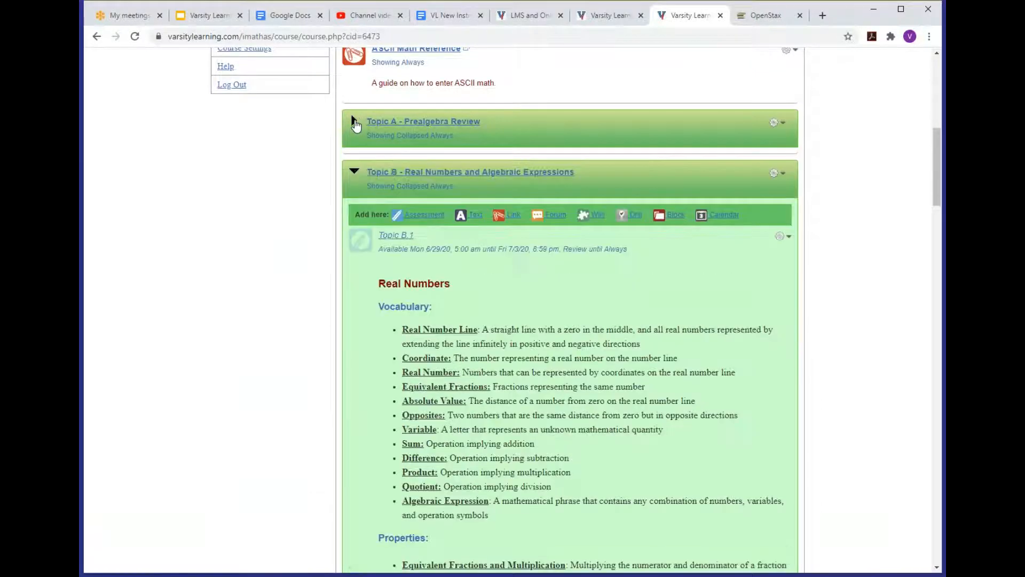
left_click(356, 125)
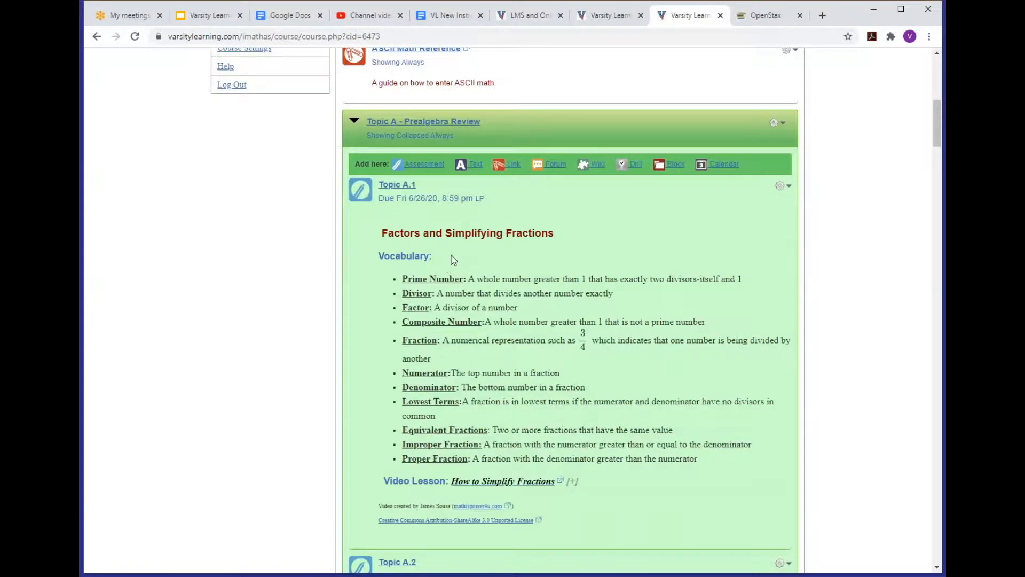
Copy the Topic A: Review assessment at the end of the Prealgebra Review block.
scroll(459, 267, "down", 7)
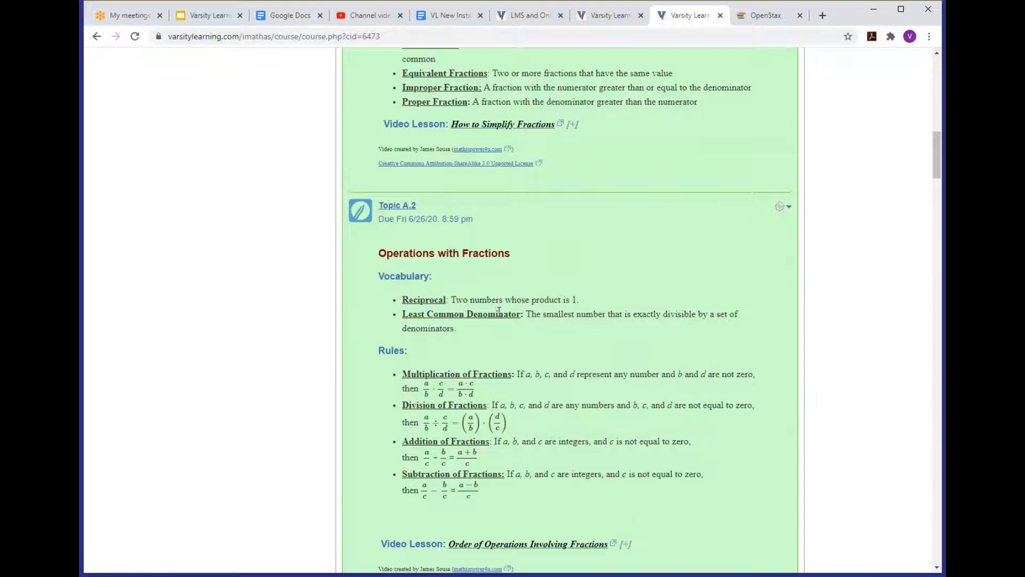
scroll(499, 311, "down", 18)
scroll(571, 310, "down", 10)
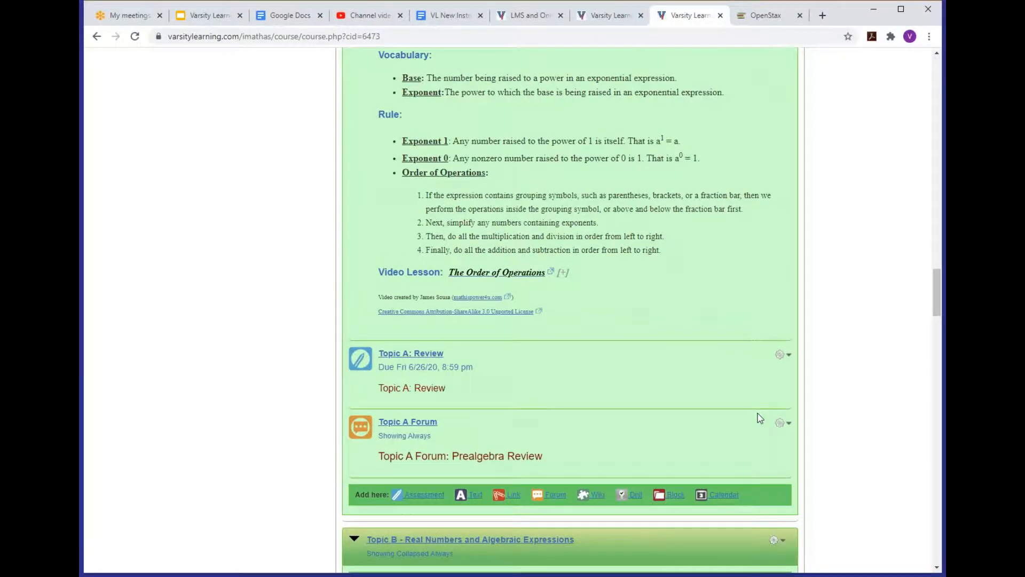
scroll(760, 418, "up", 2)
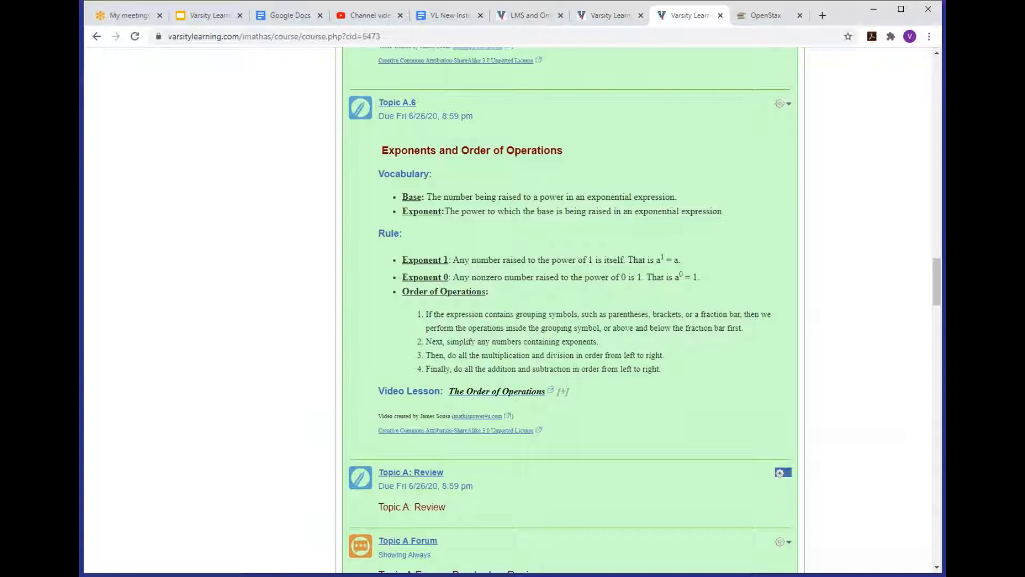
scroll(565, 456, "down", 2)
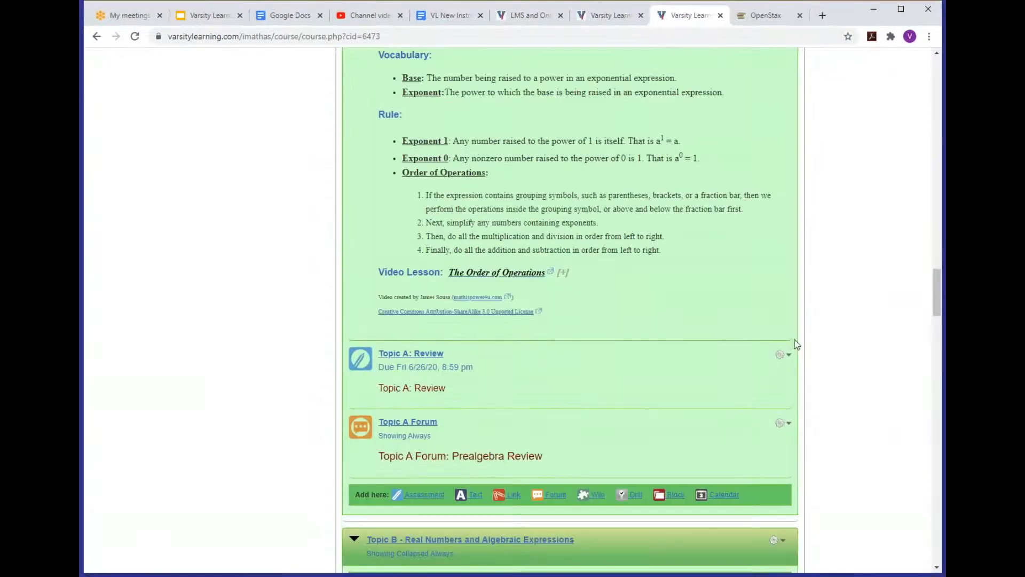
left_click(783, 358)
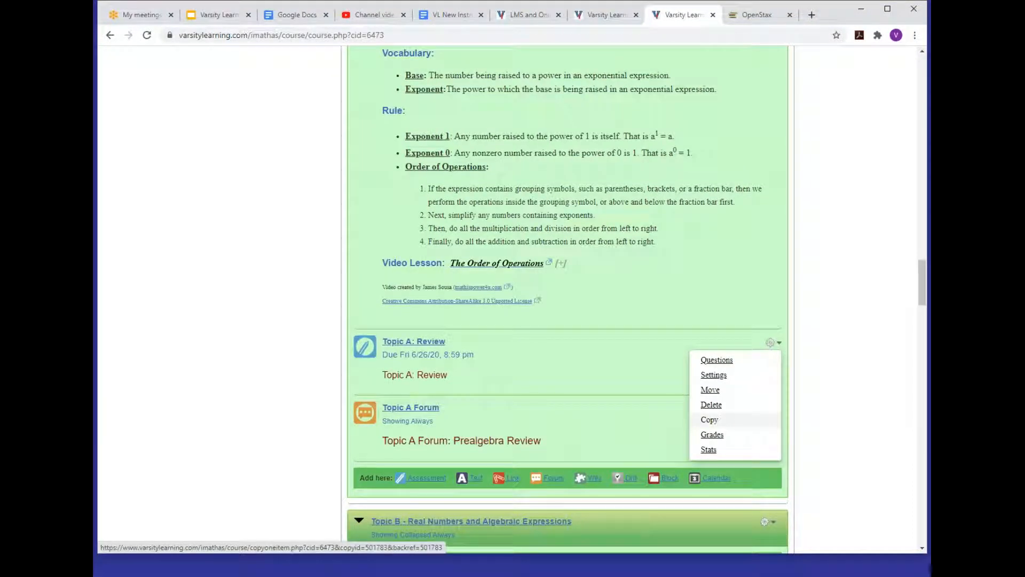
left_click(709, 420)
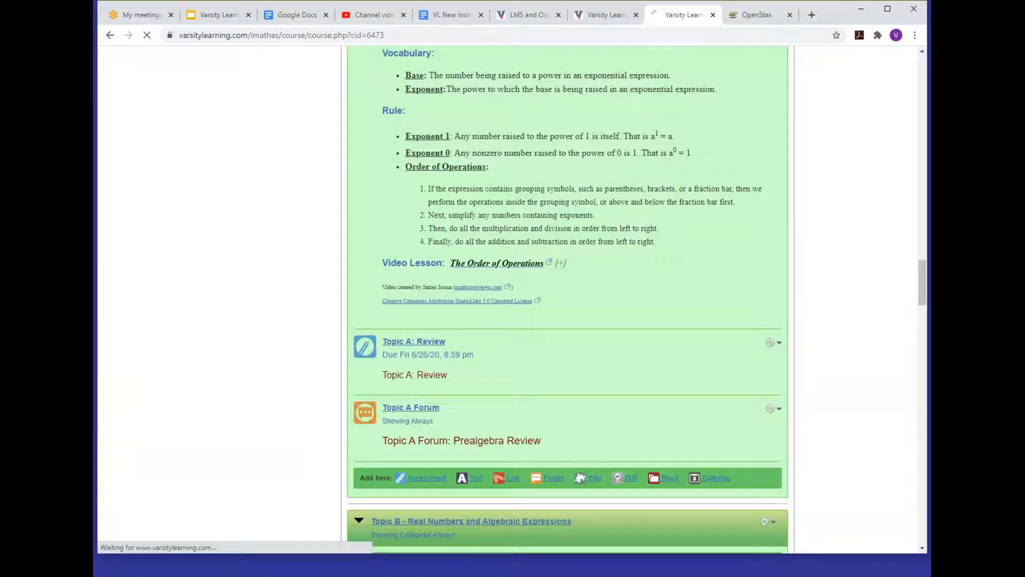
Review the assessments in the Topic B - Real Numbers and Algebraic Expressions block and collapse the block.
scroll(569, 310, "down", 15)
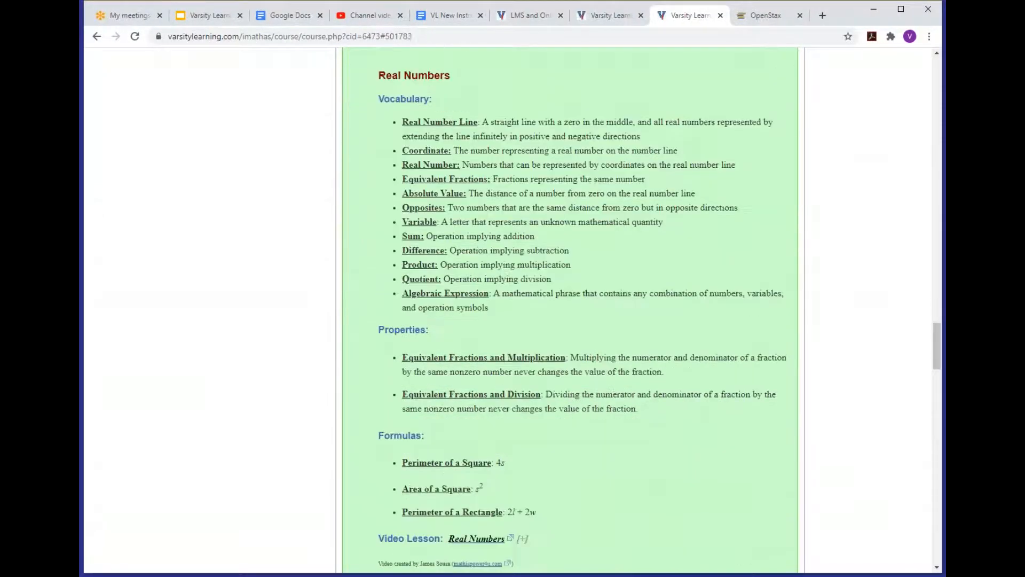
scroll(487, 414, "down", 18)
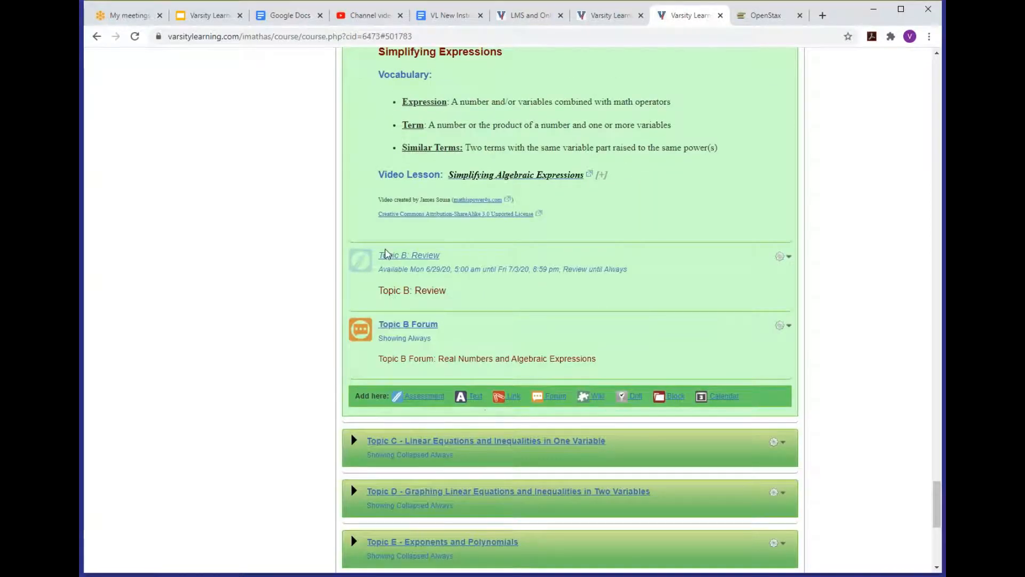
scroll(492, 304, "up", 3)
scroll(539, 439, "down", 5)
scroll(539, 439, "down", 2)
scroll(540, 439, "up", 18)
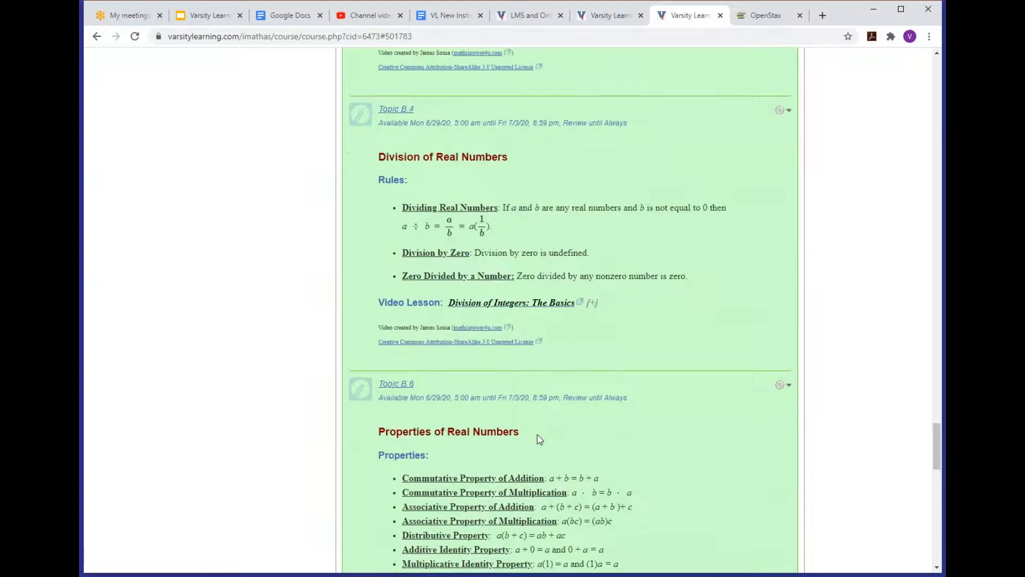
scroll(539, 439, "up", 15)
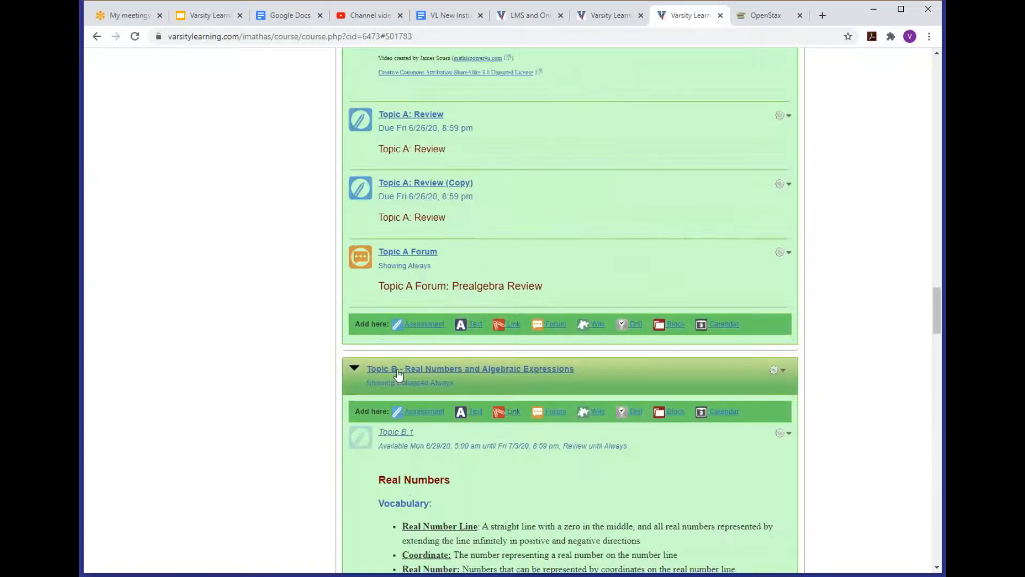
left_click(356, 377)
scroll(508, 295, "up", 2)
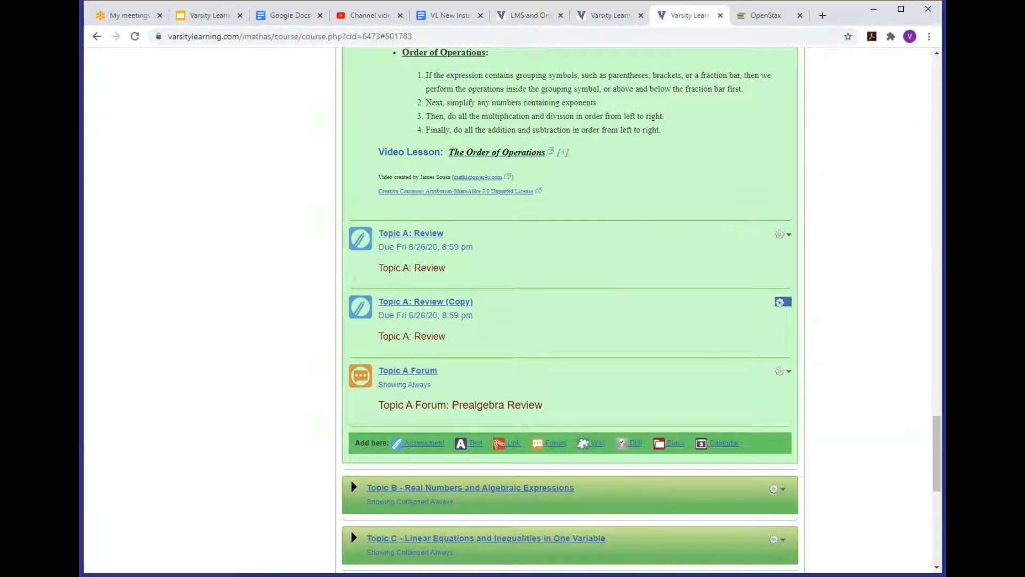
In the copied Topic A: Review assessment's settings, rename it Quiz 1 and replace the summary with "Quiz 1: Topic A".
left_click(780, 302)
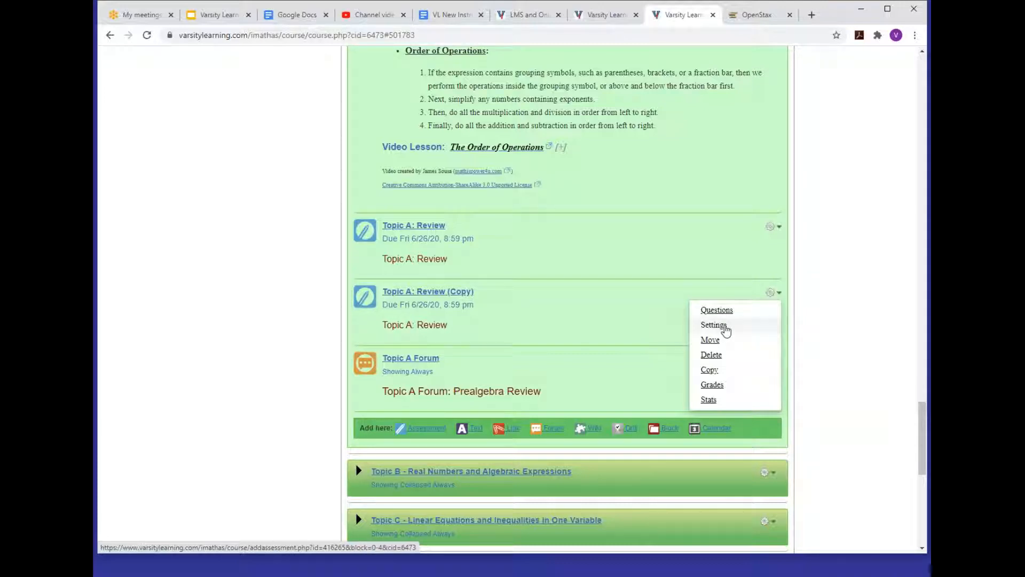
left_click(726, 330)
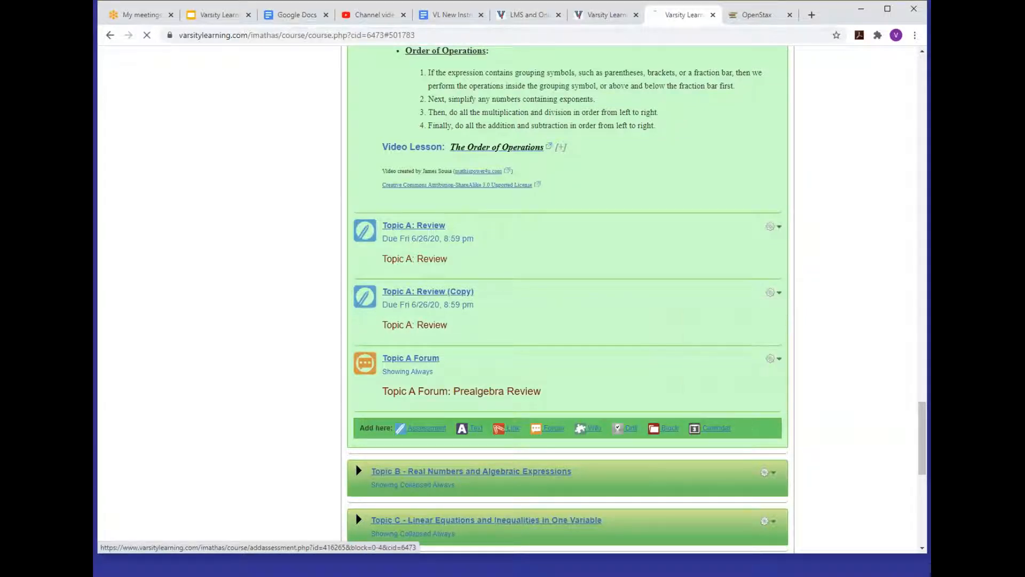
left_click_drag(429, 246, 348, 252)
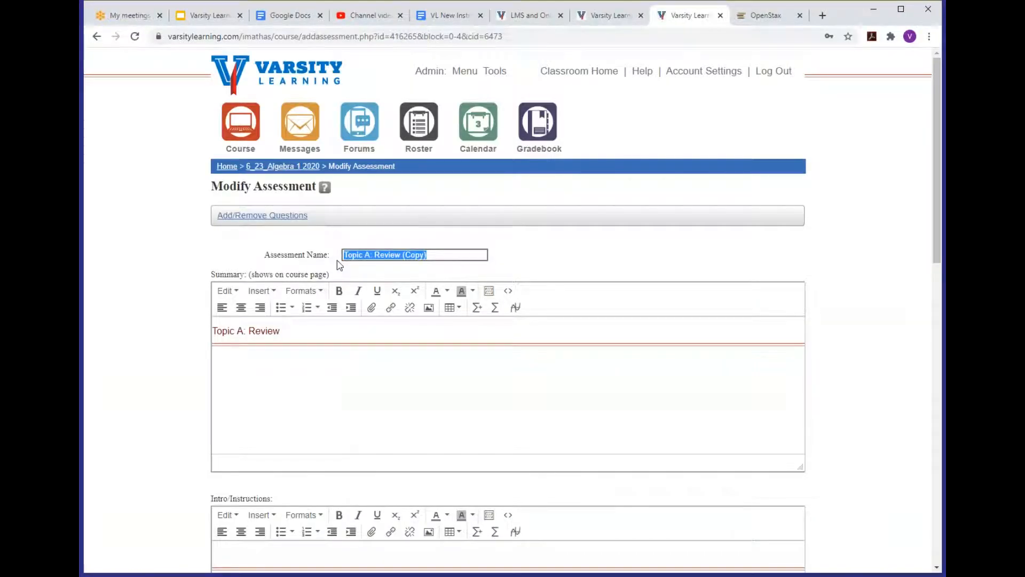
type("Quiz 1")
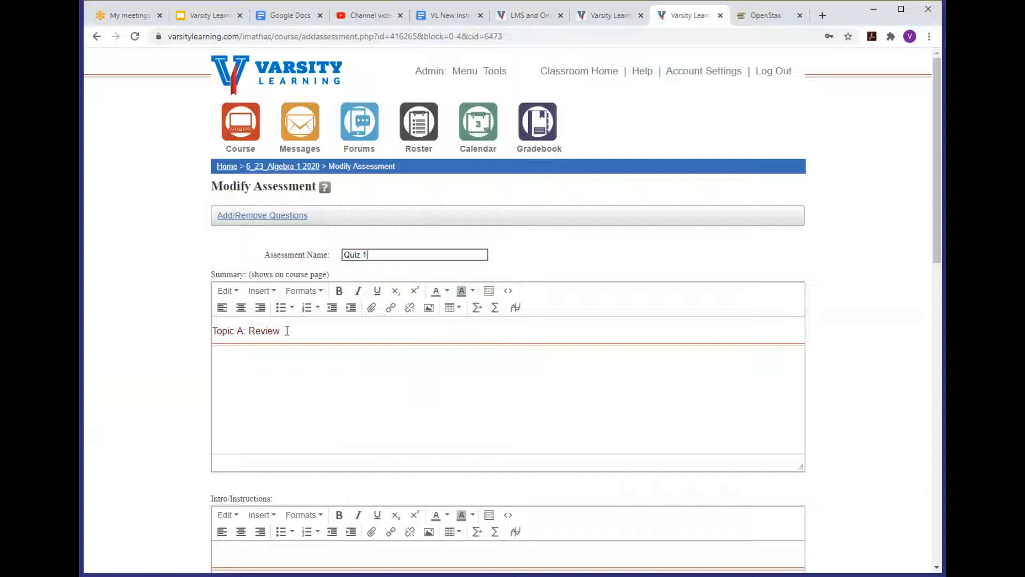
triple_click(270, 333)
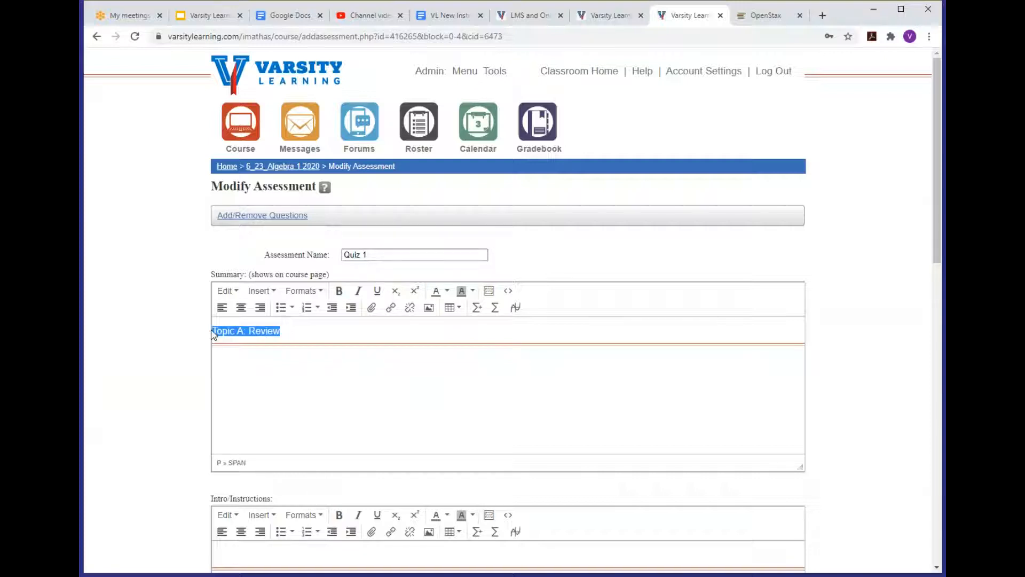
type("Quiz 1: Topic A")
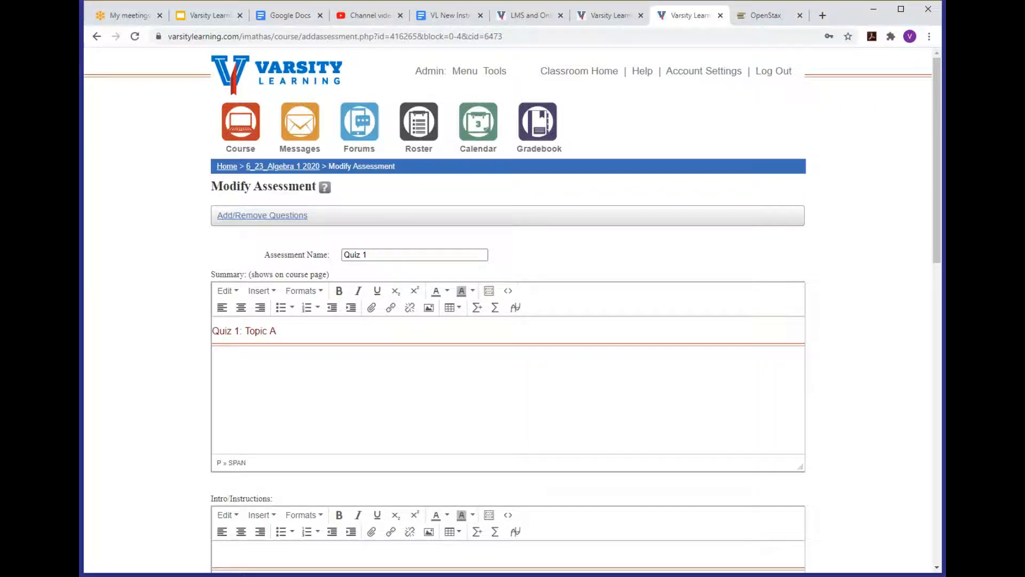
Shrink the Intro/Instructions editor, set the quiz's visibility to Hide, and save the changes.
scroll(331, 356, "down", 3)
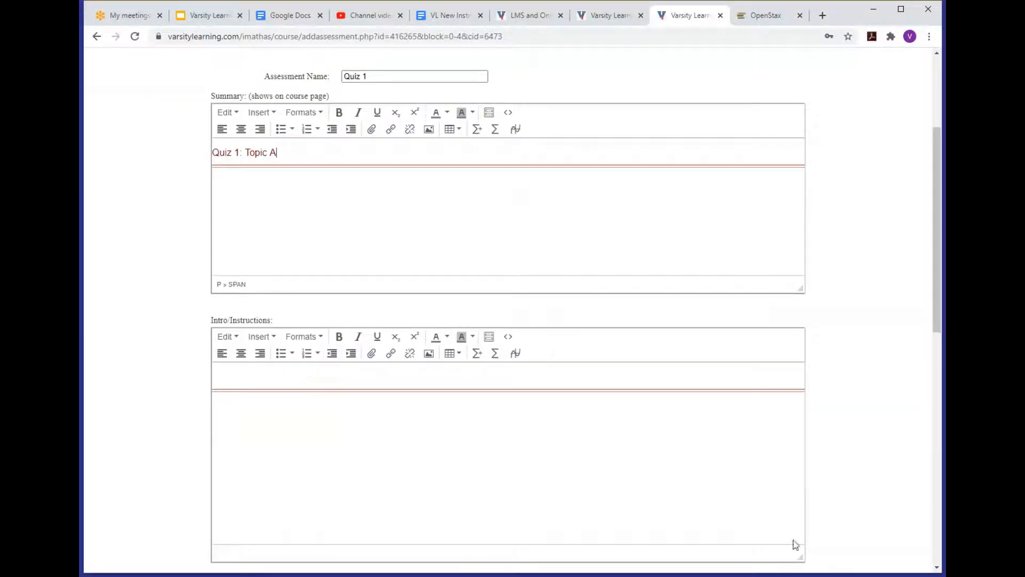
left_click_drag(801, 556, 798, 382)
scroll(729, 382, "down", 4)
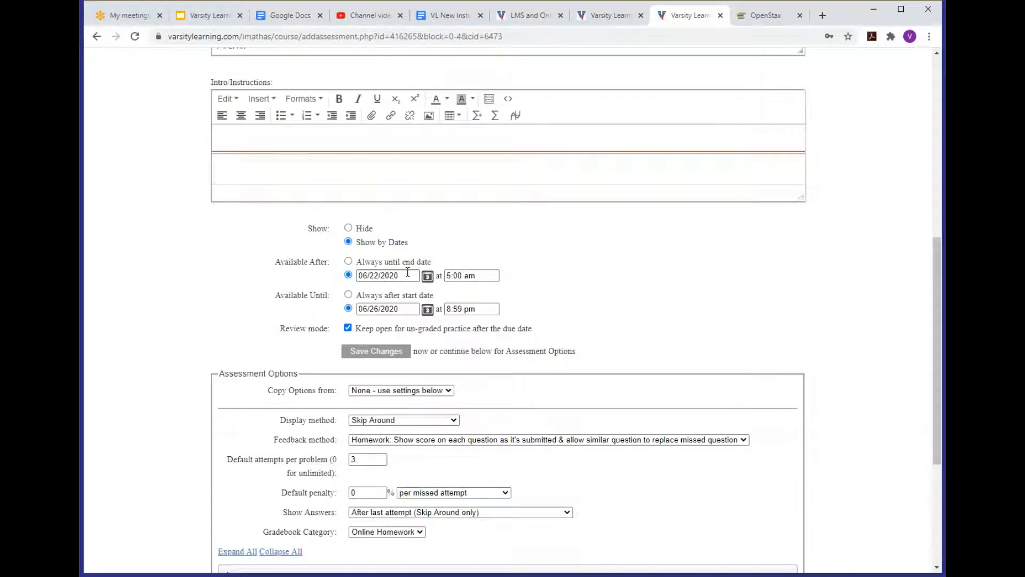
left_click(349, 229)
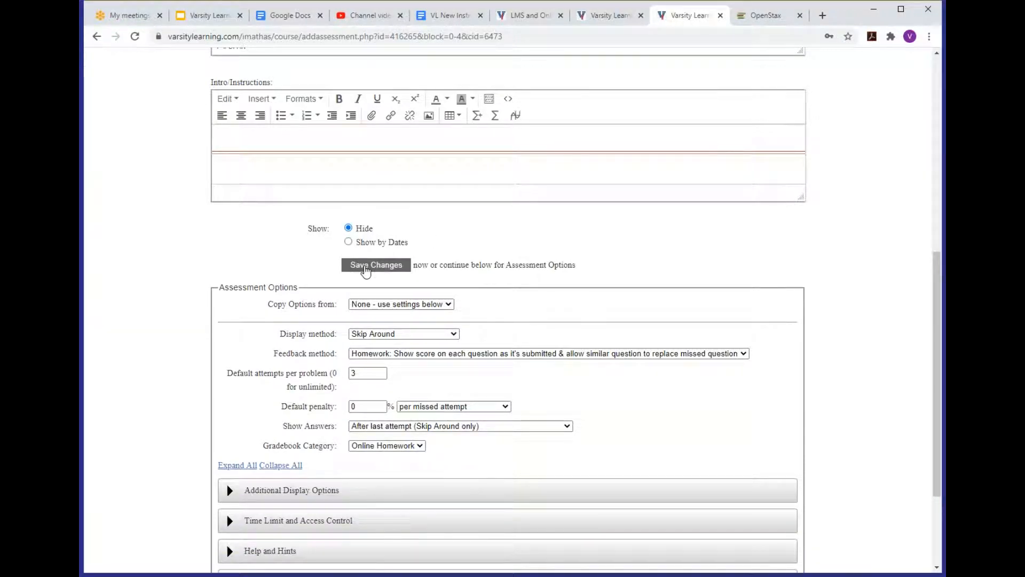
left_click(365, 270)
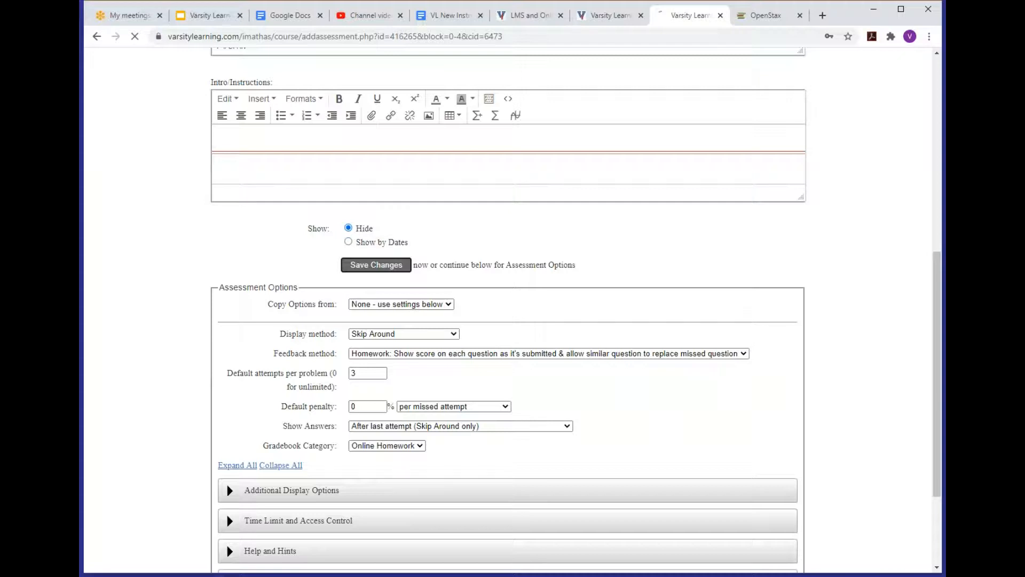
Check the Quiz 1 entry at the end of the Prealgebra Review block and expand the Topic D block.
scroll(508, 456, "down", 20)
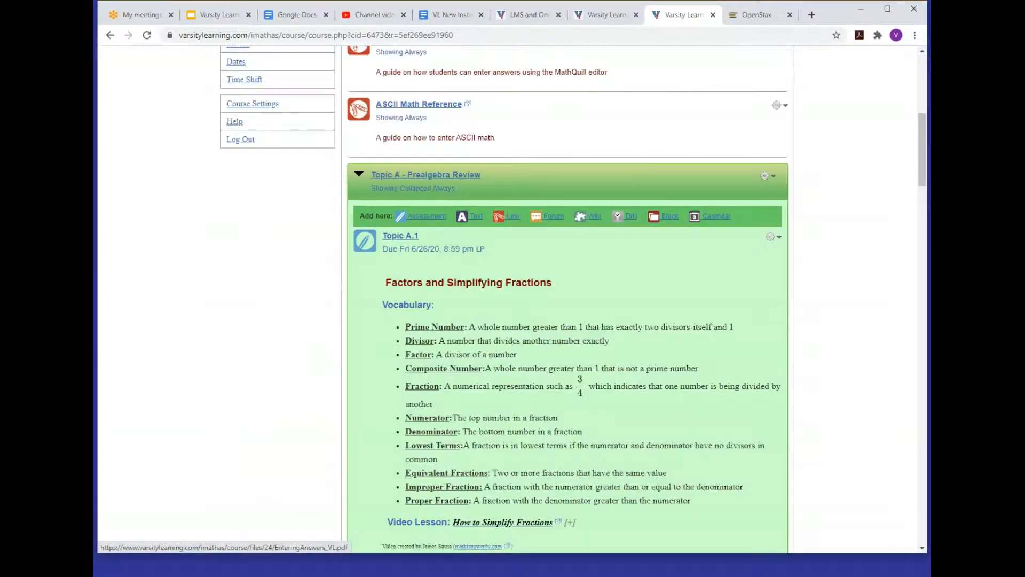
scroll(570, 309, "down", 20)
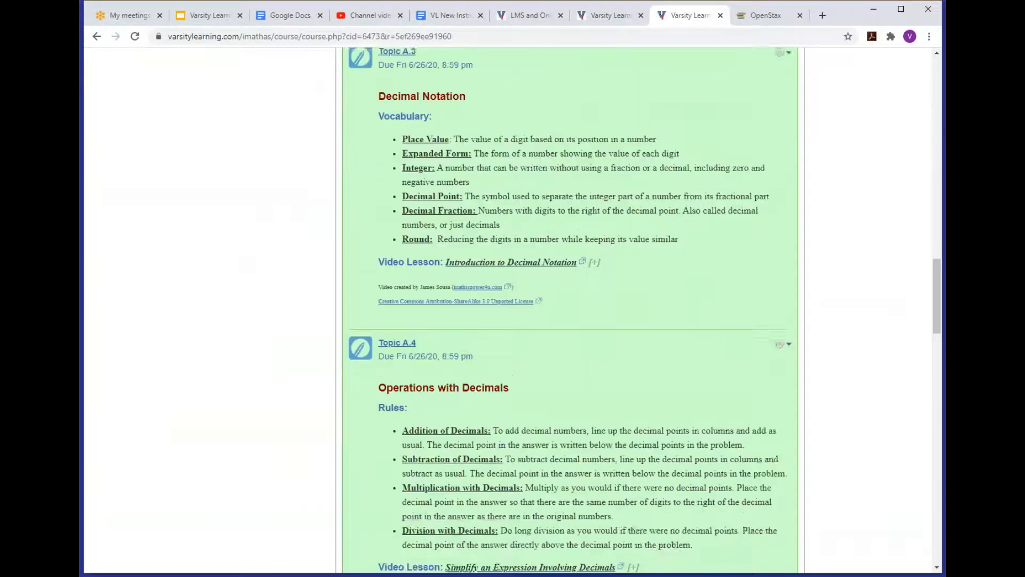
scroll(569, 310, "down", 10)
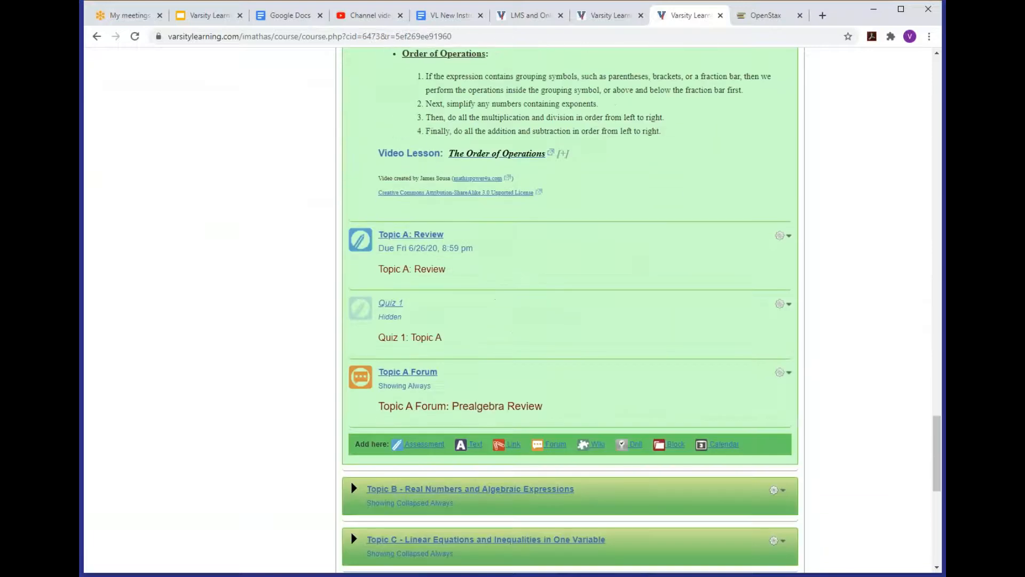
left_click_drag(404, 304, 380, 304)
left_click(401, 336)
scroll(587, 374, "down", 4)
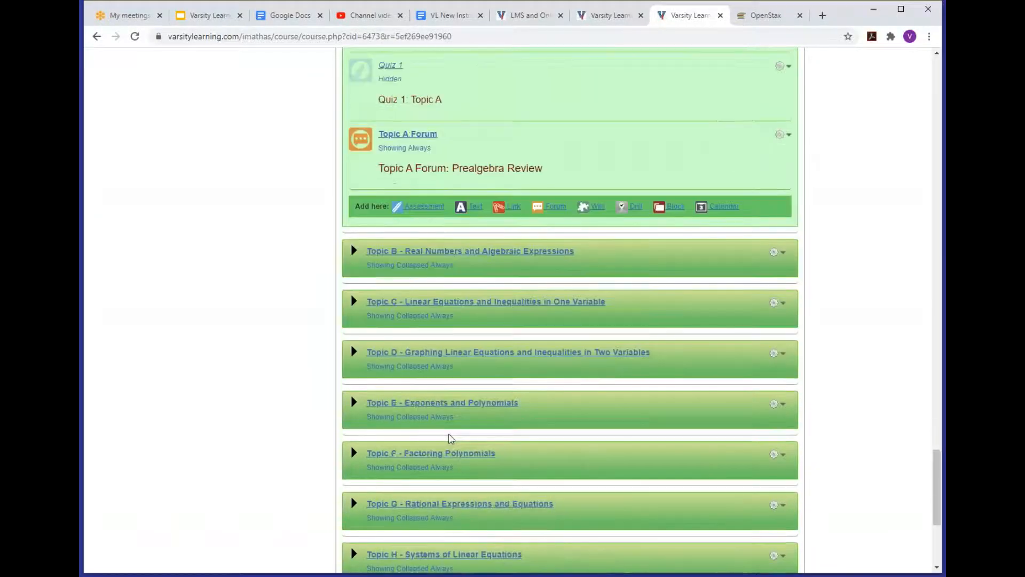
left_click(353, 353)
scroll(413, 267, "down", 3)
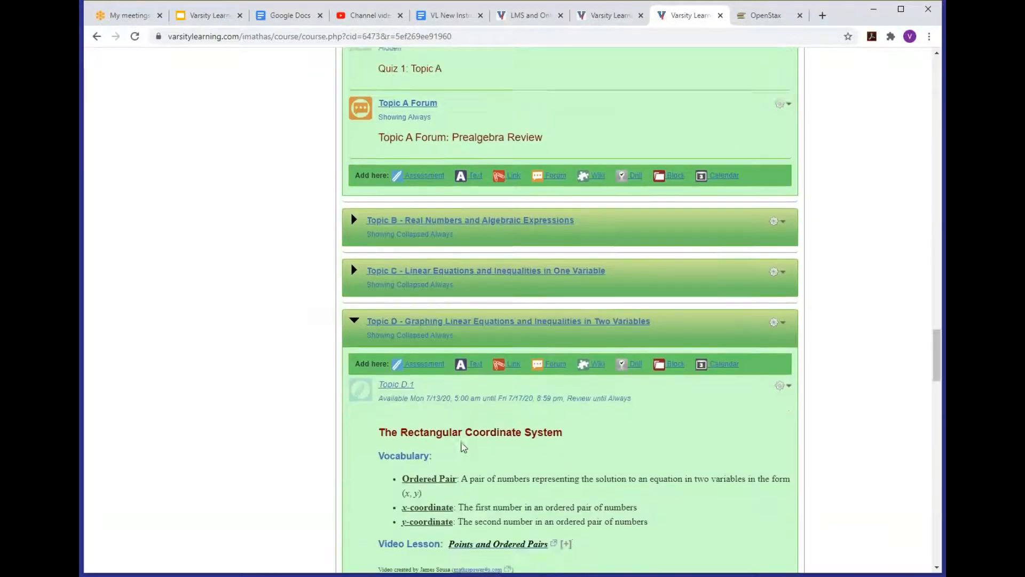
Using Mass Change Dates, set the End Date of all course items to Always and save the changes.
scroll(472, 490, "up", 12)
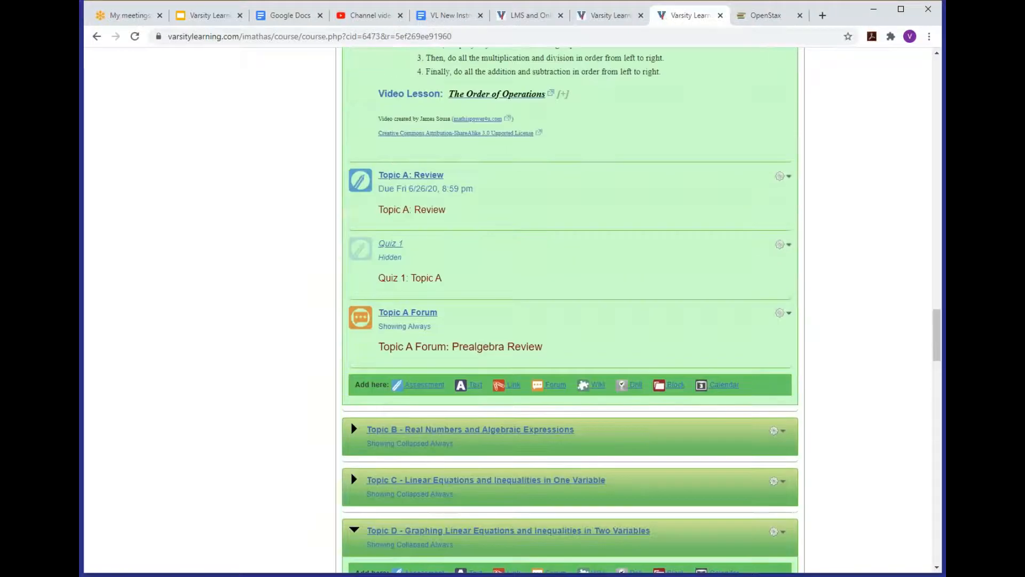
scroll(470, 440, "up", 15)
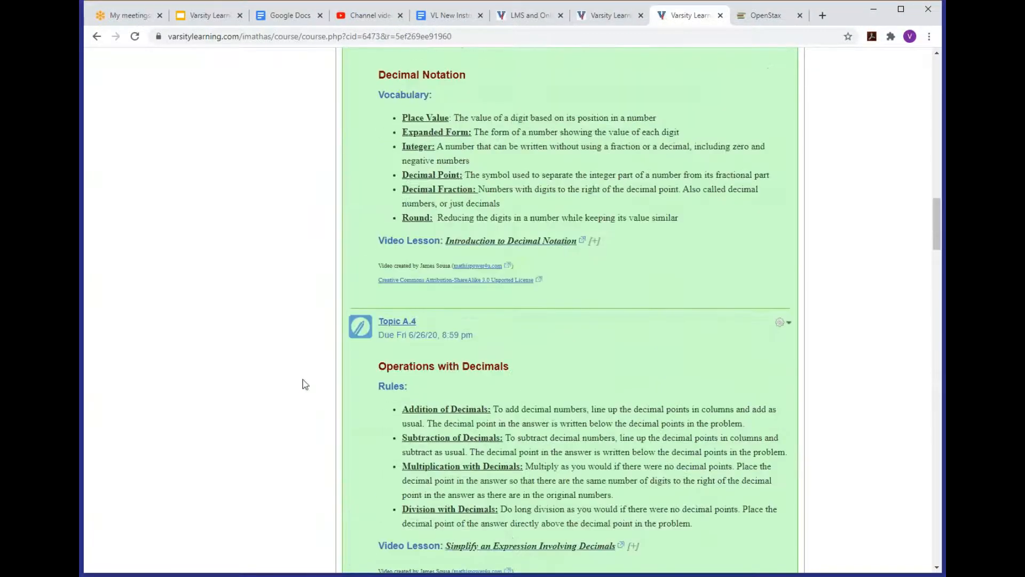
scroll(278, 367, "up", 12)
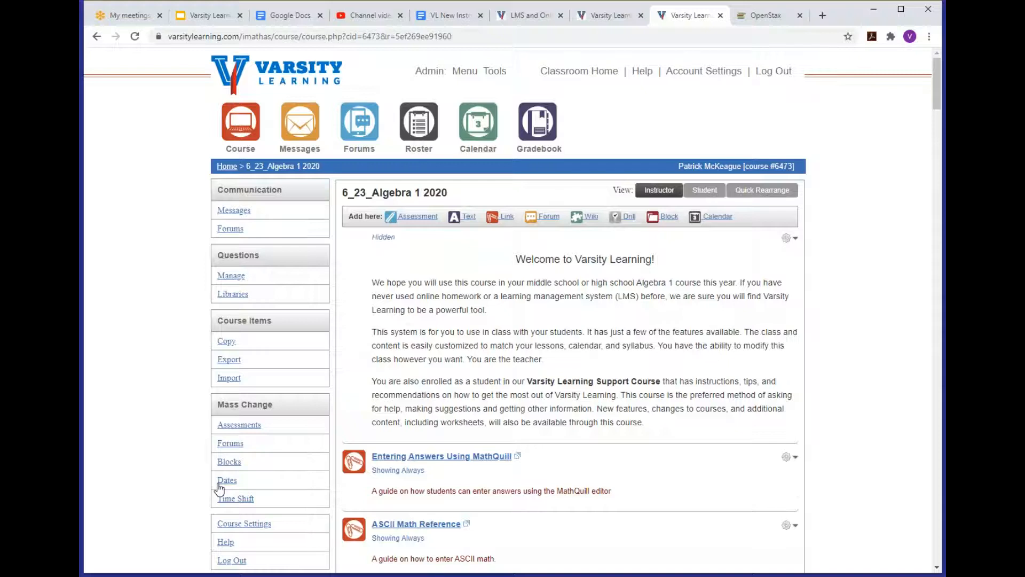
scroll(221, 485, "down", 4)
left_click(233, 235)
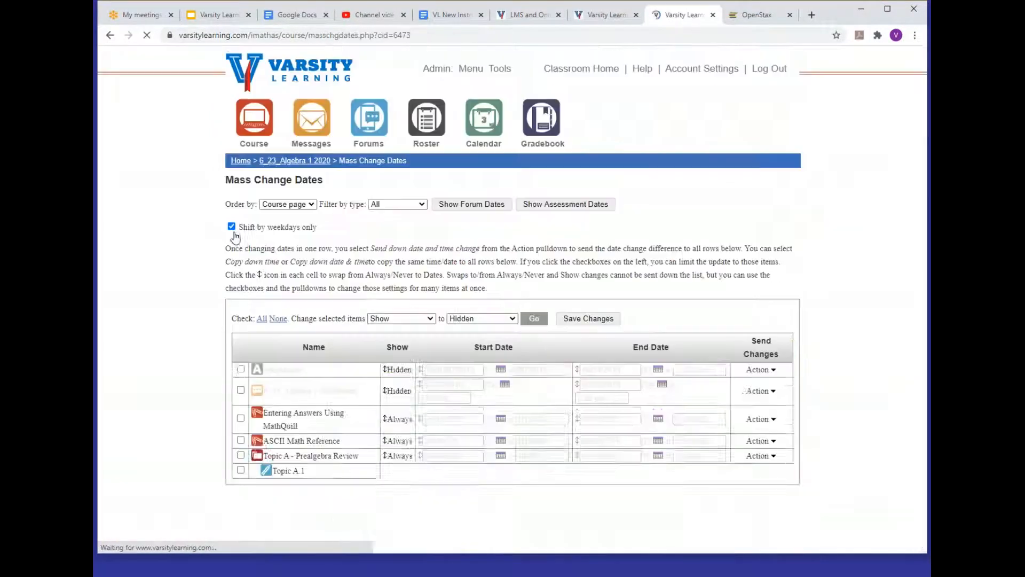
left_click(257, 318)
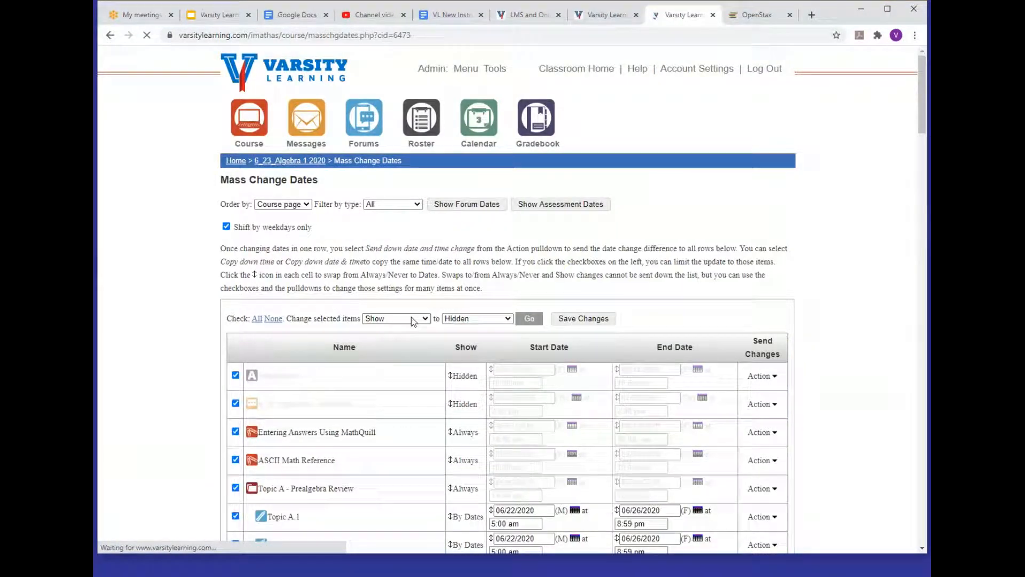
left_click(426, 319)
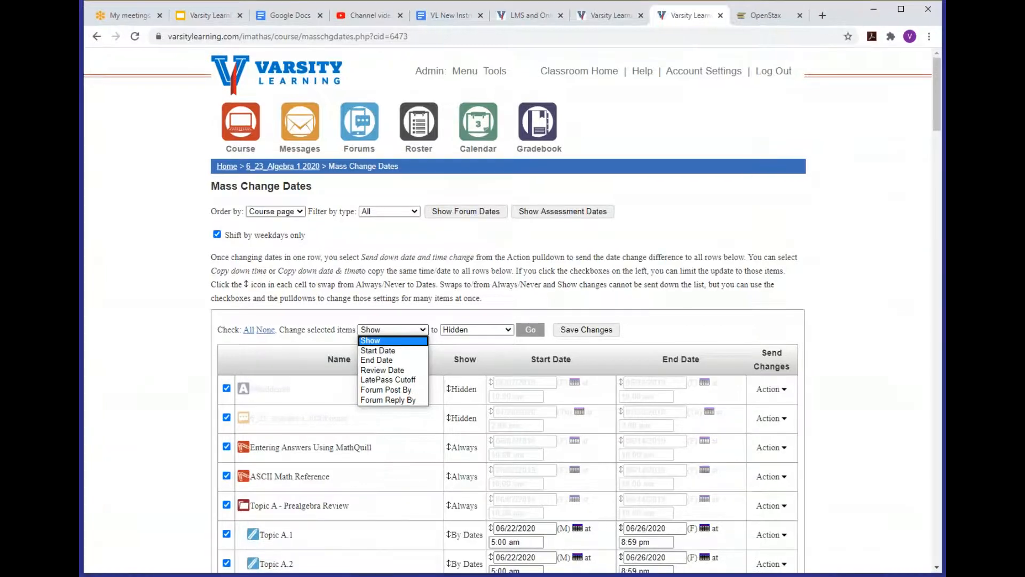
left_click(419, 347)
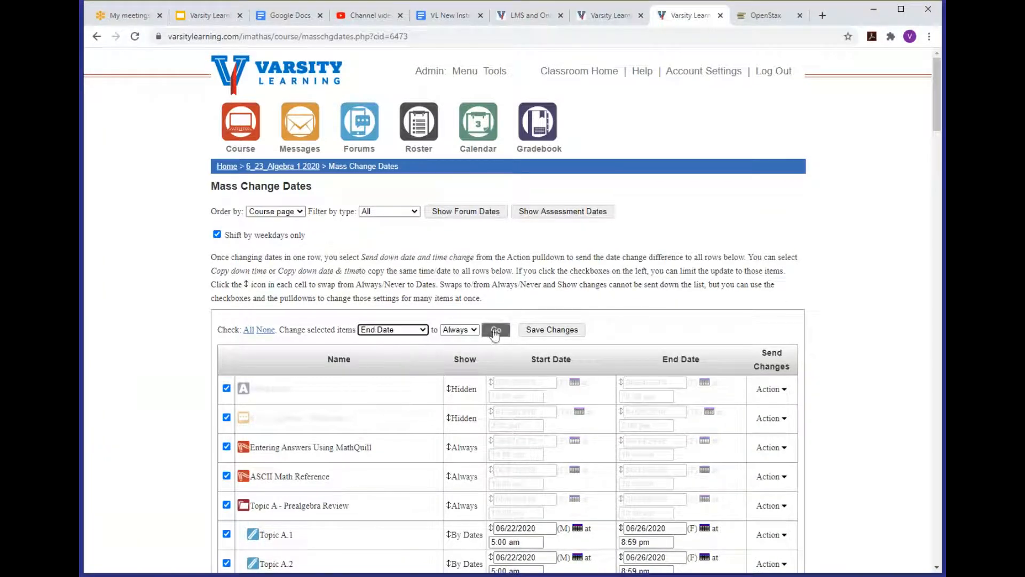
left_click(495, 329)
left_click(542, 331)
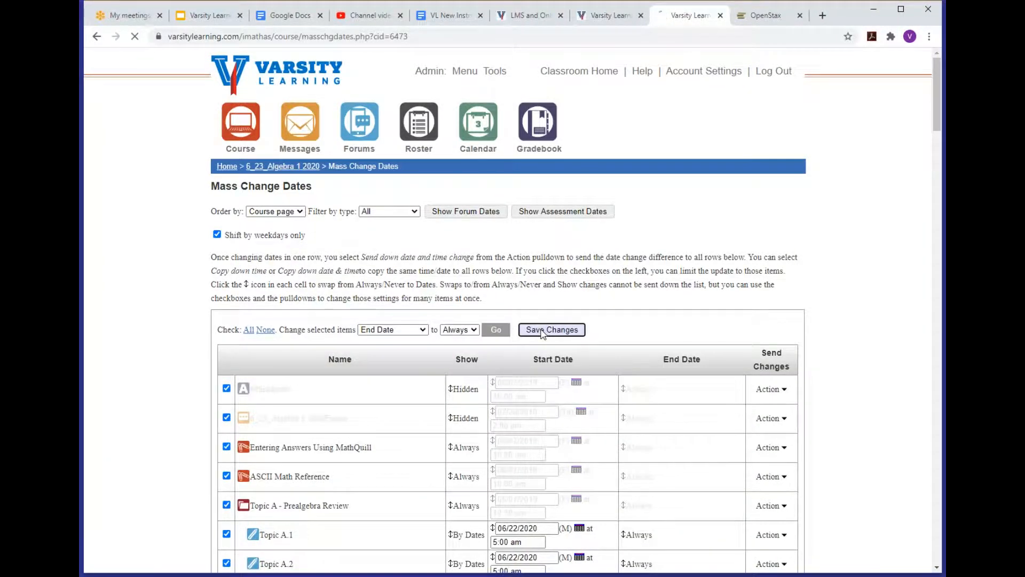
Reopen Mass Change Dates, set the Start Date of all course items to Always, and save the changes.
scroll(242, 466, "down", 2)
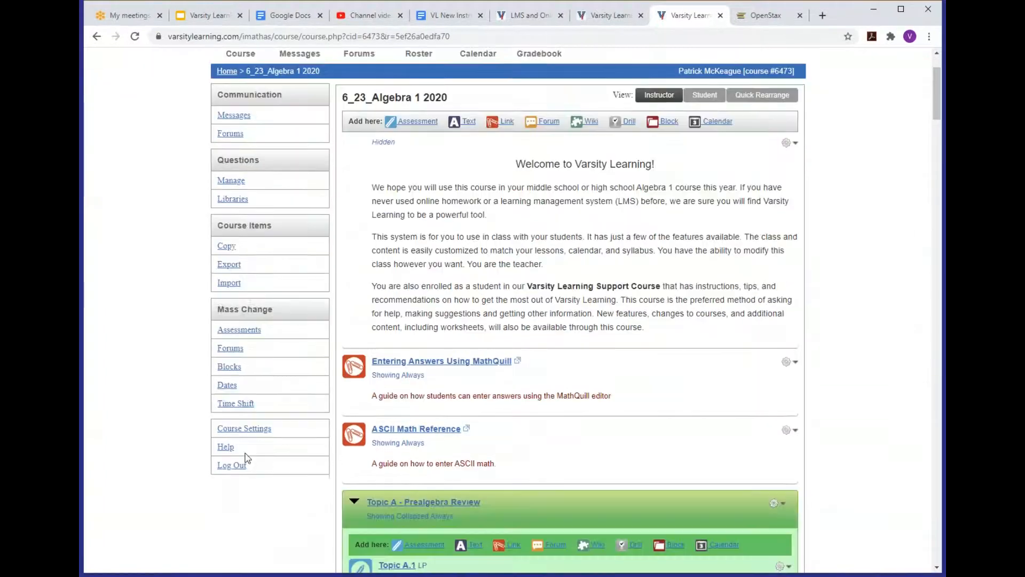
left_click(236, 349)
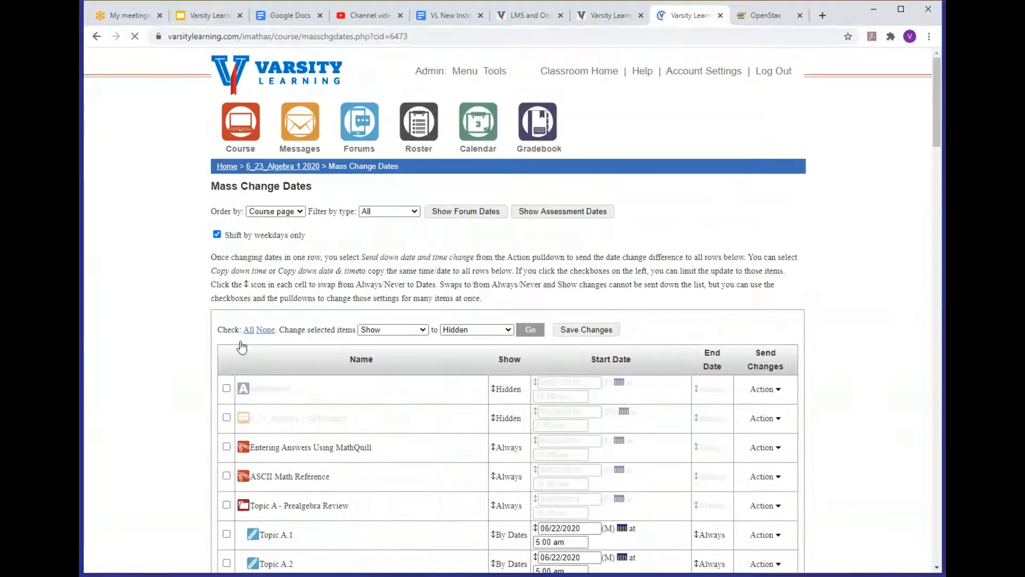
left_click(248, 329)
left_click(392, 329)
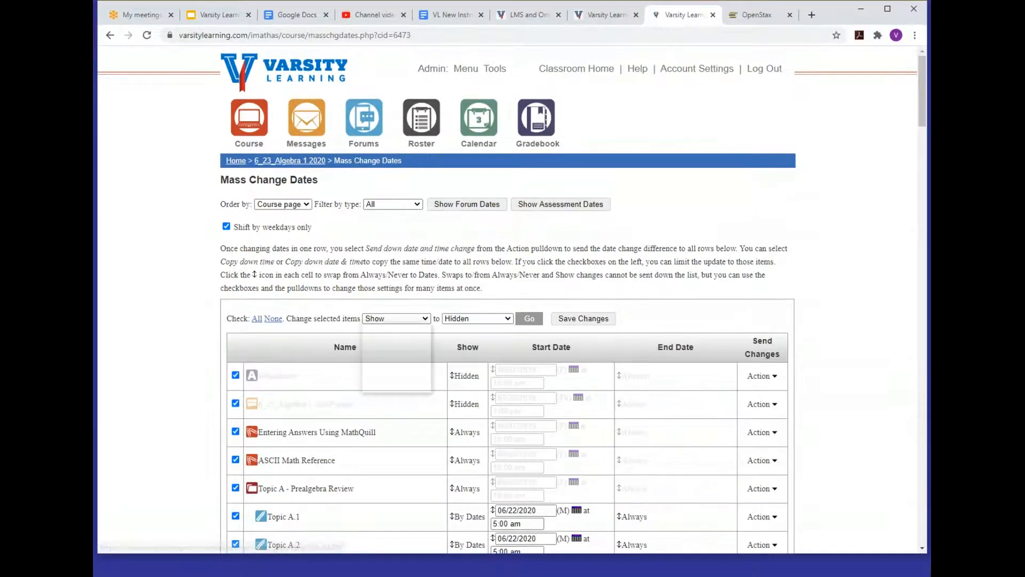
left_click(378, 351)
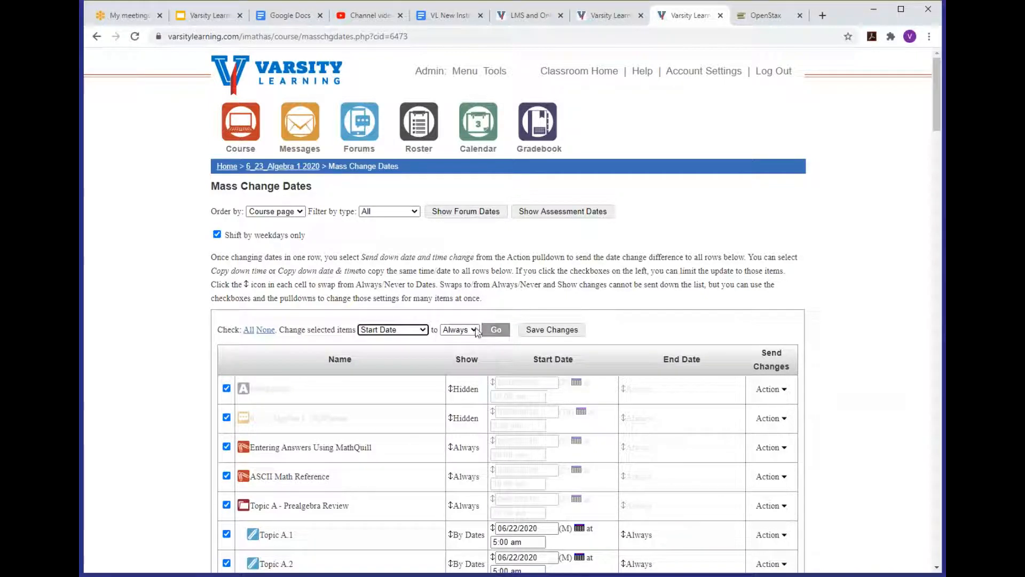
left_click(501, 331)
left_click(550, 331)
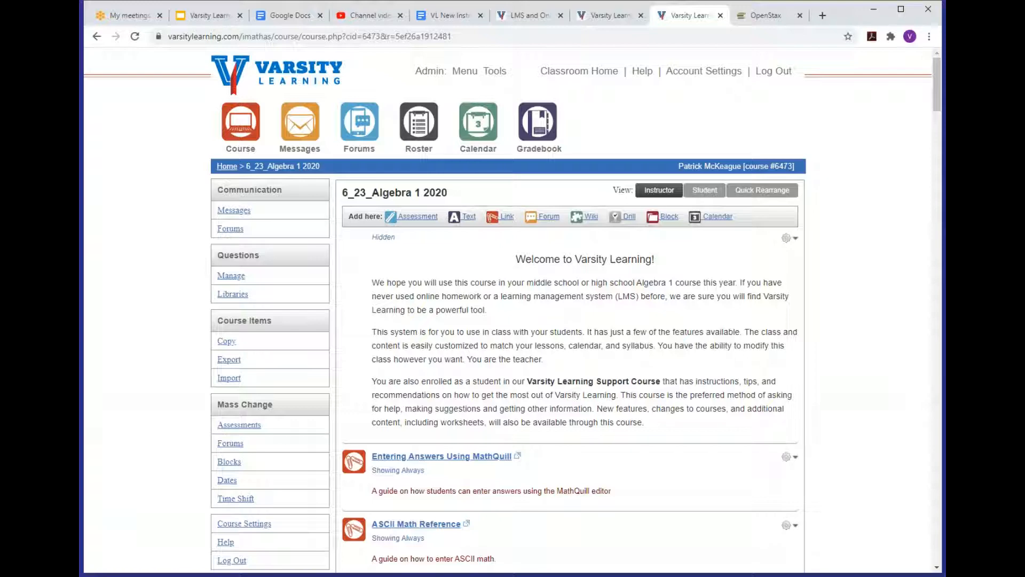
Open the settings of the hidden Quiz 1 at the end of the Topic A - Prealgebra Review block.
scroll(563, 325, "down", 5)
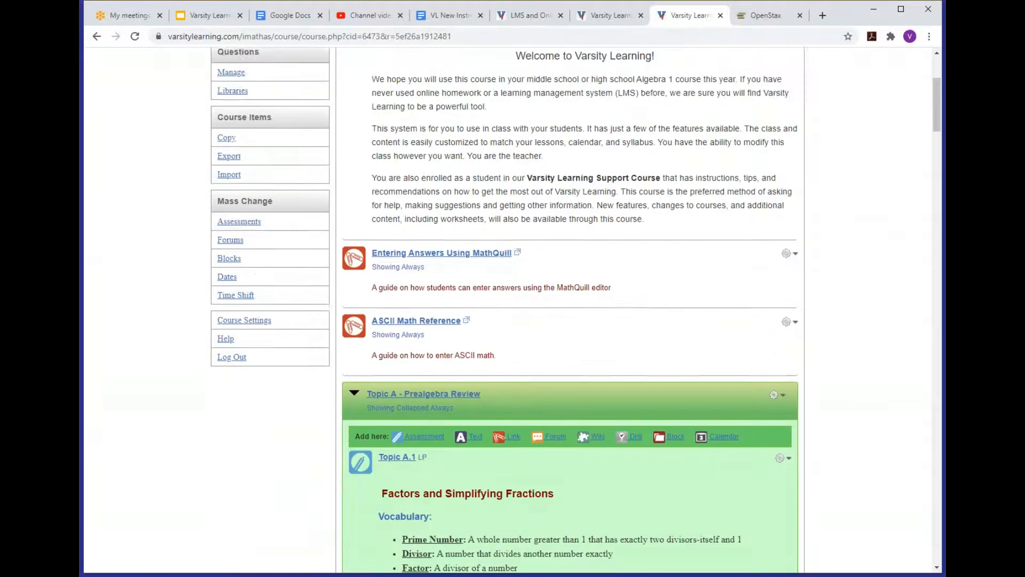
scroll(581, 370, "down", 20)
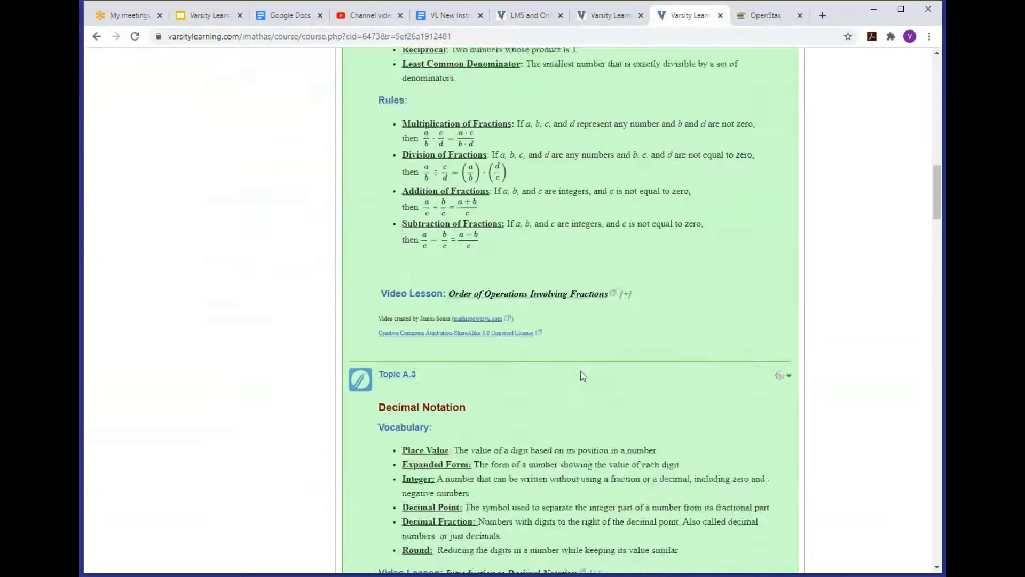
scroll(582, 376, "down", 14)
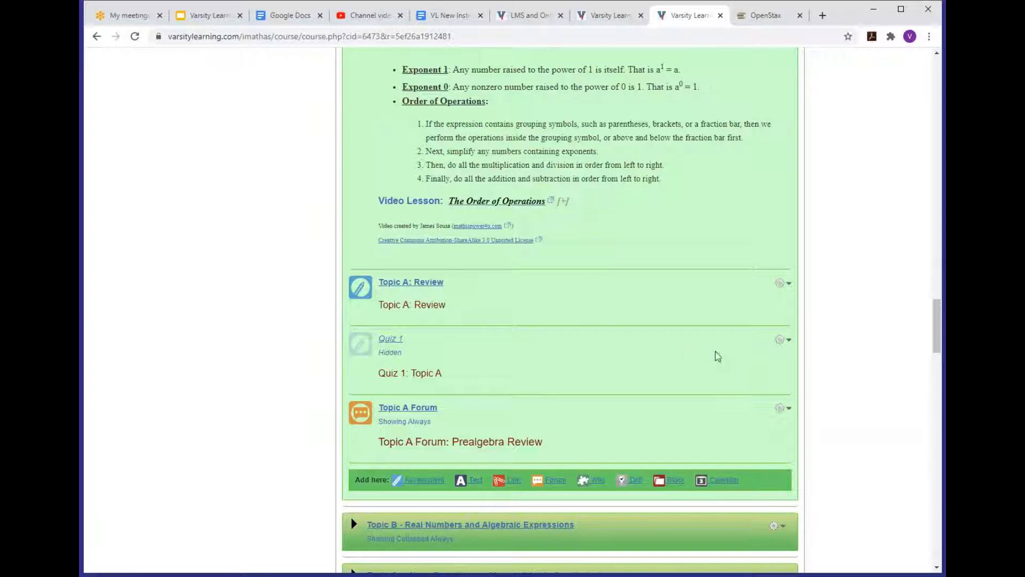
left_click(787, 342)
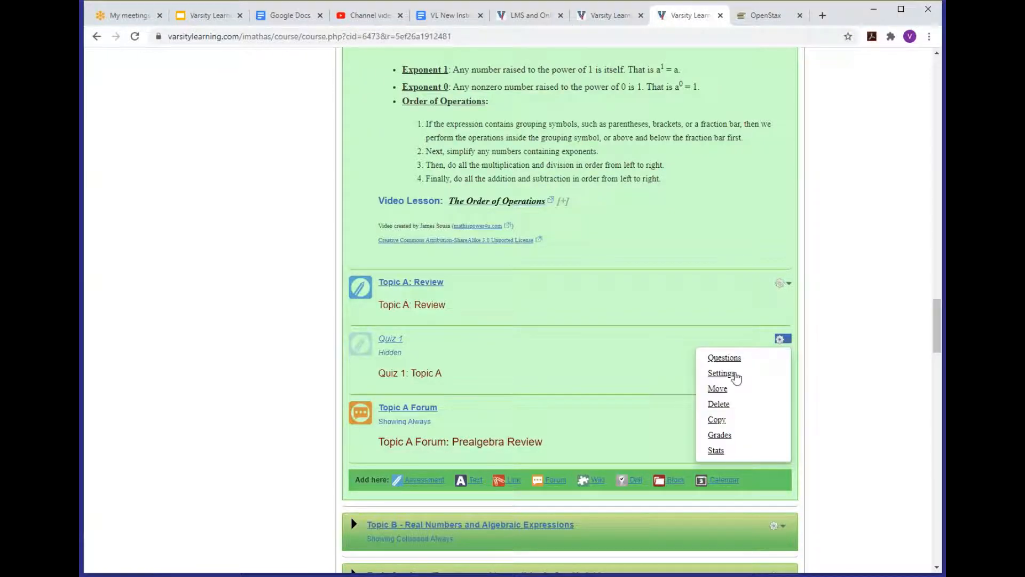
left_click(721, 362)
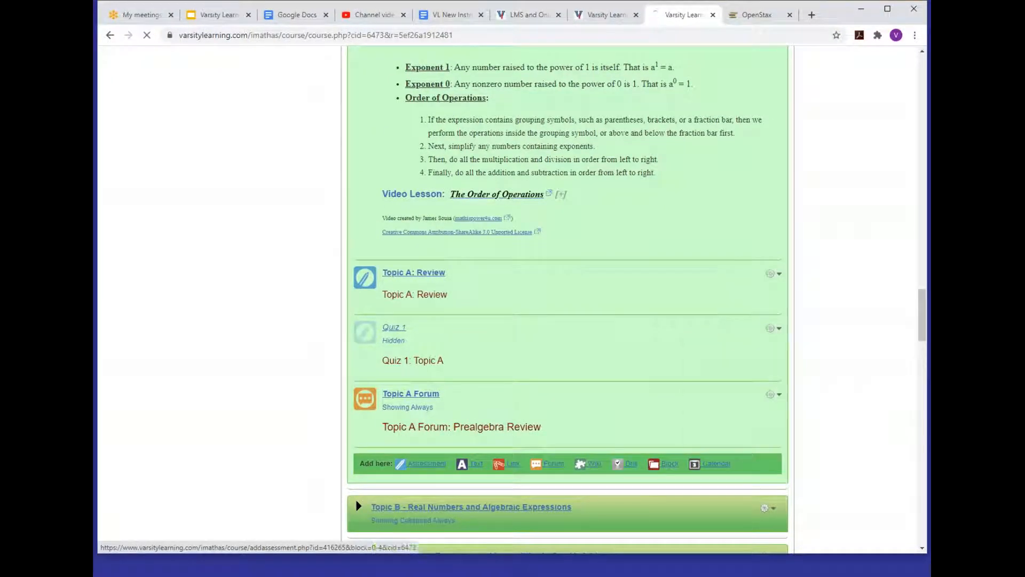
Shrink the Summary and Intro/Instructions editors on Quiz 1's Modify Assessment page.
scroll(599, 395, "down", 1)
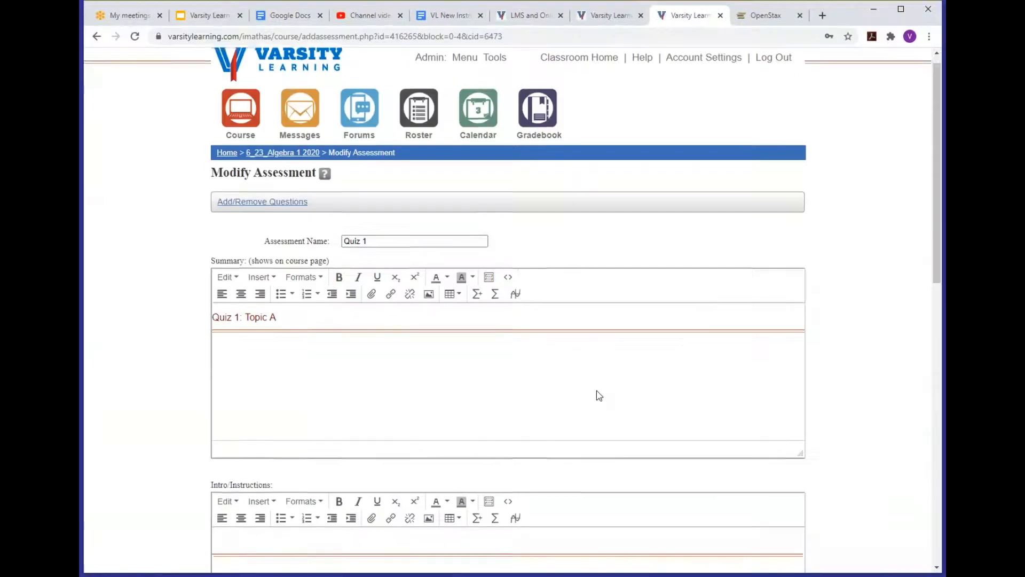
scroll(599, 395, "down", 3)
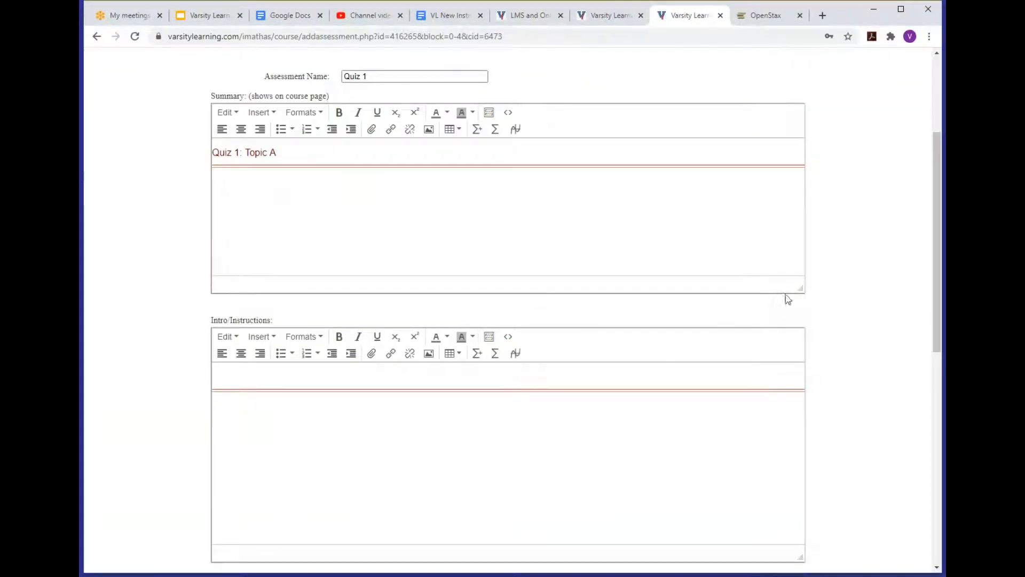
left_click_drag(799, 285, 799, 223)
scroll(744, 447, "down", 1)
scroll(744, 447, "down", 3)
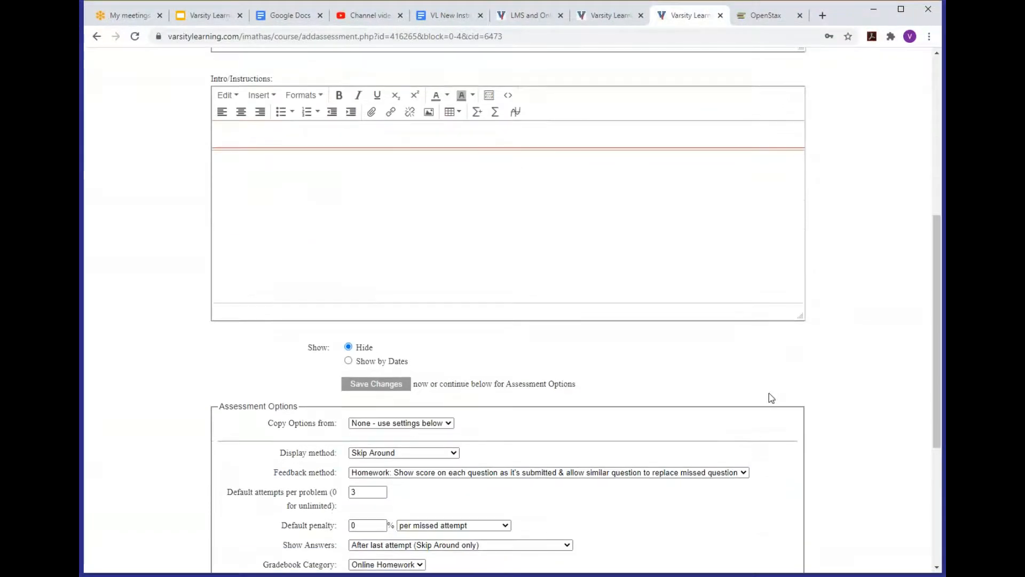
left_click_drag(799, 320, 800, 242)
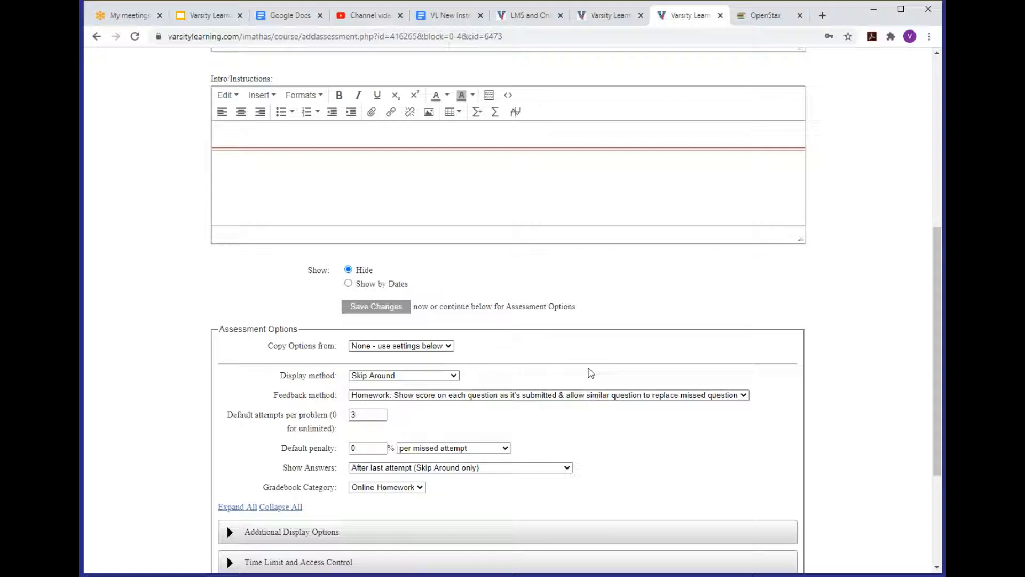
Set Quiz 1's display method to "Full test at once" and its feedback method to "Reshow question with score at the end of the test".
scroll(590, 371, "down", 3)
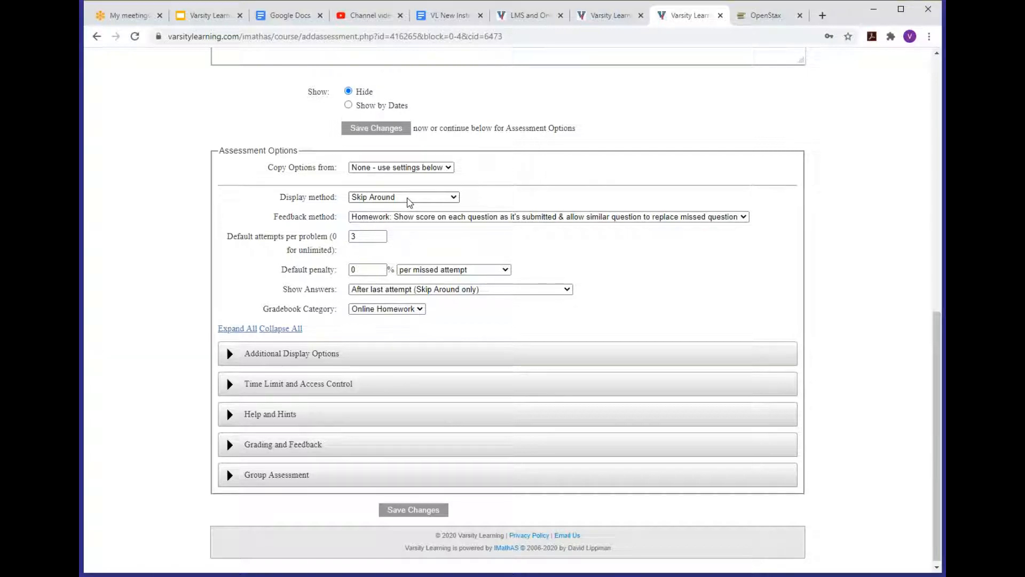
left_click(409, 202)
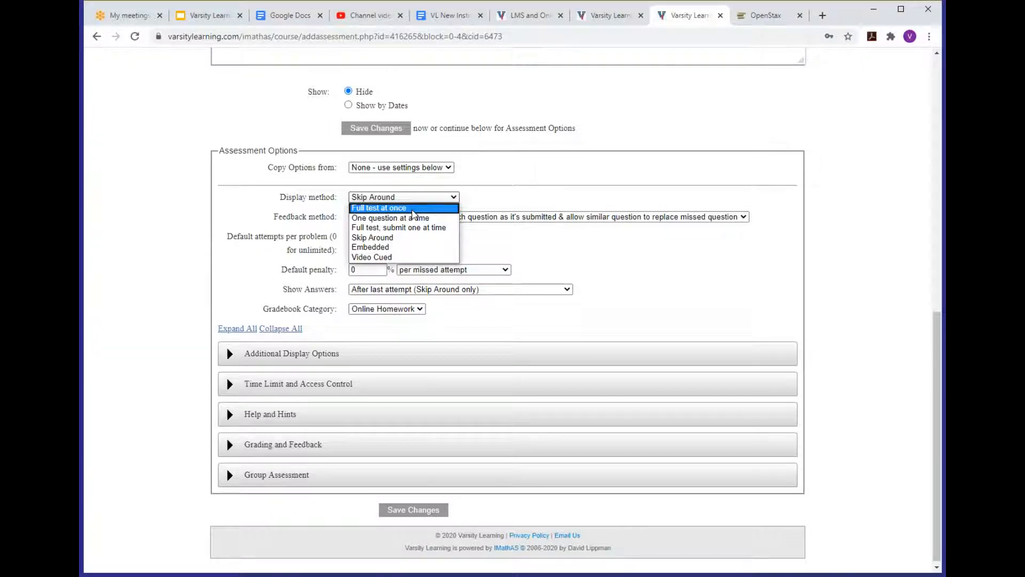
left_click(412, 211)
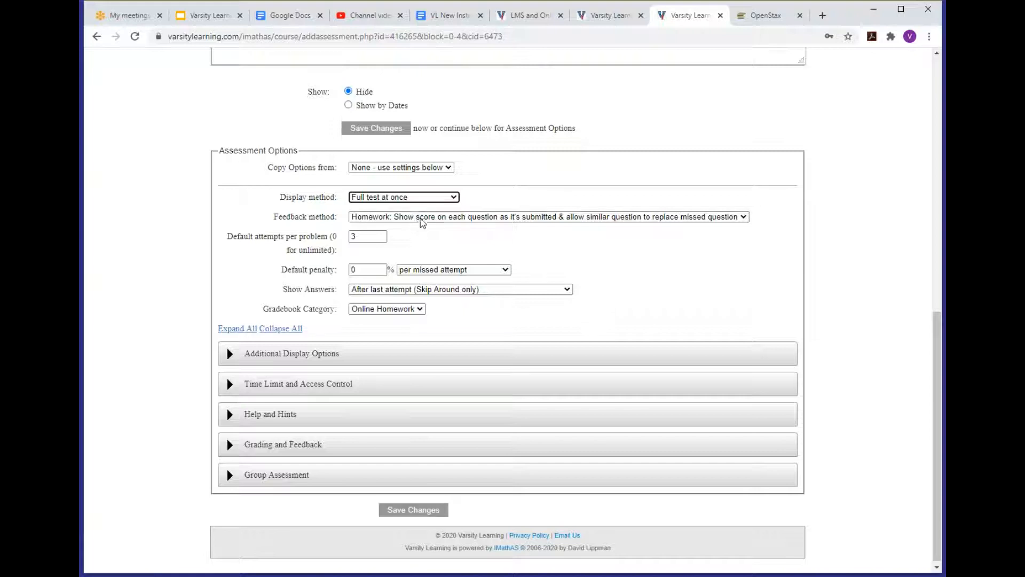
left_click(421, 219)
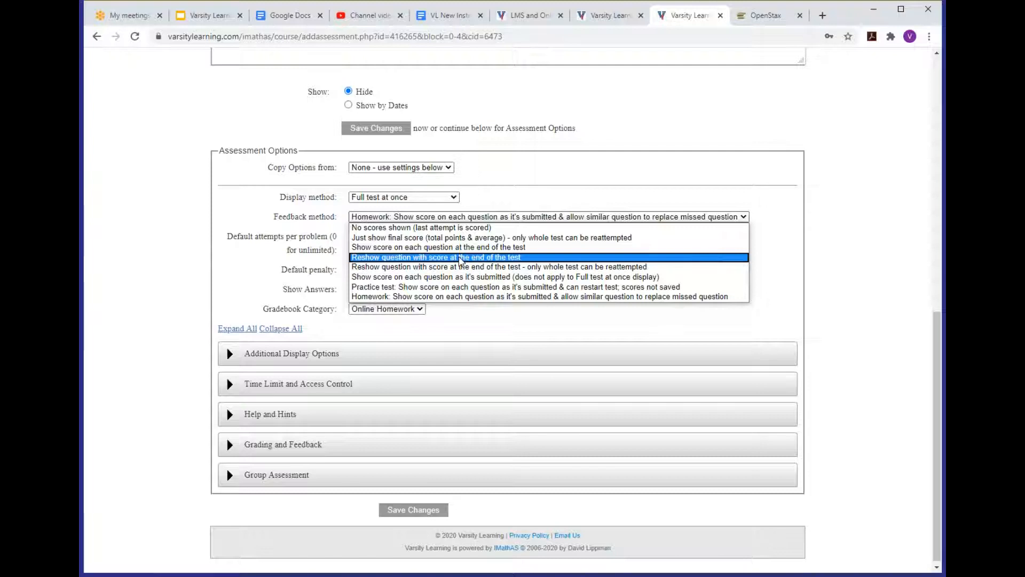
left_click(461, 257)
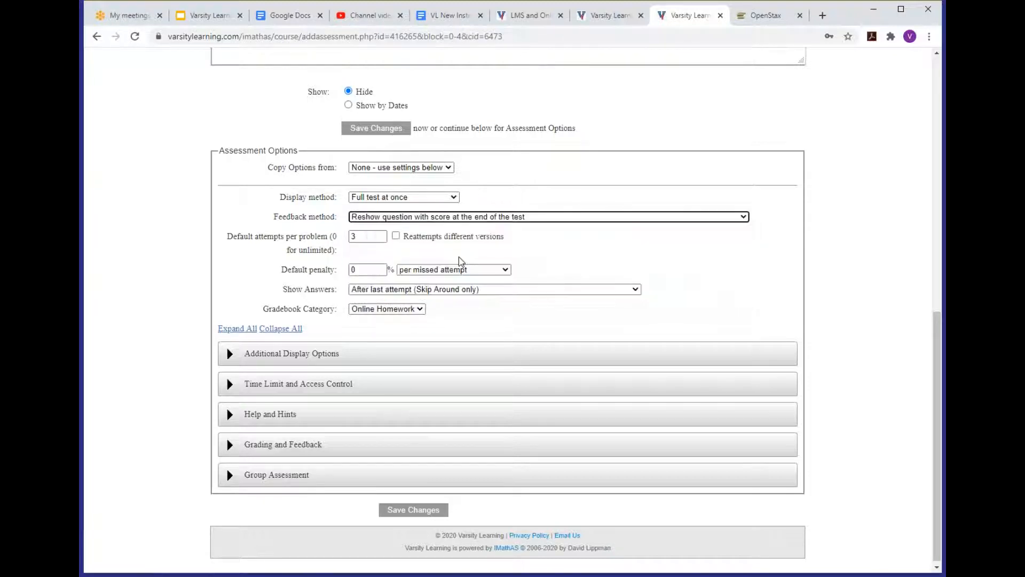
Set the quiz's default attempts per problem to 1.
double_click(362, 237)
type("1")
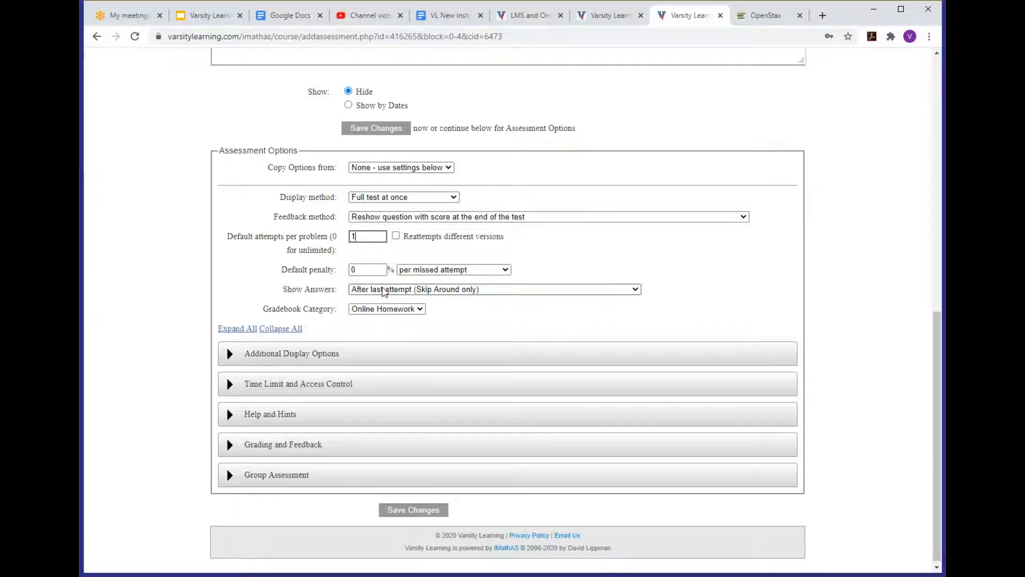
left_click(577, 242)
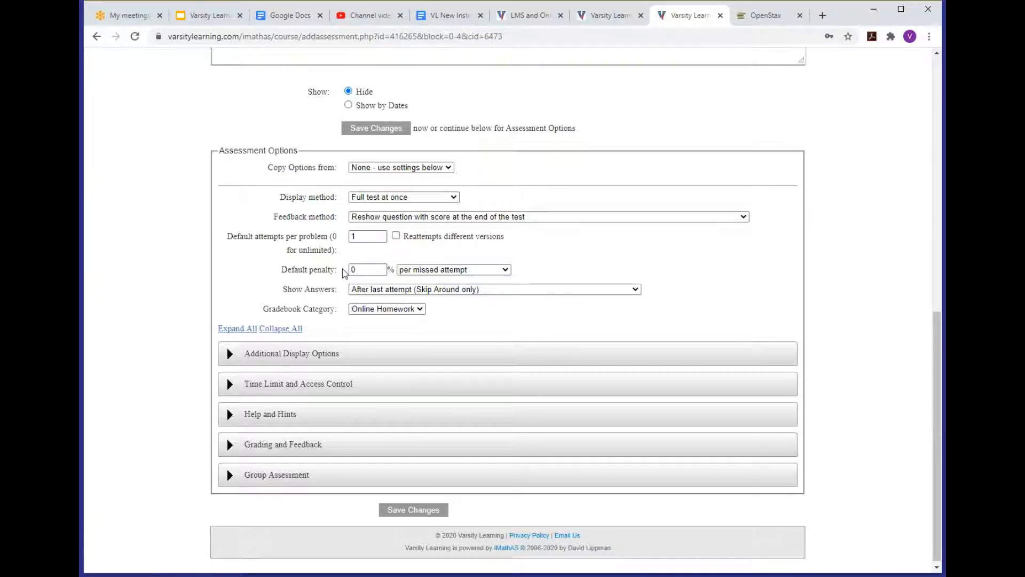
Set Show Answers to "After due date (in gradebook)" and the Gradebook Category to Quizzes.
left_click(395, 290)
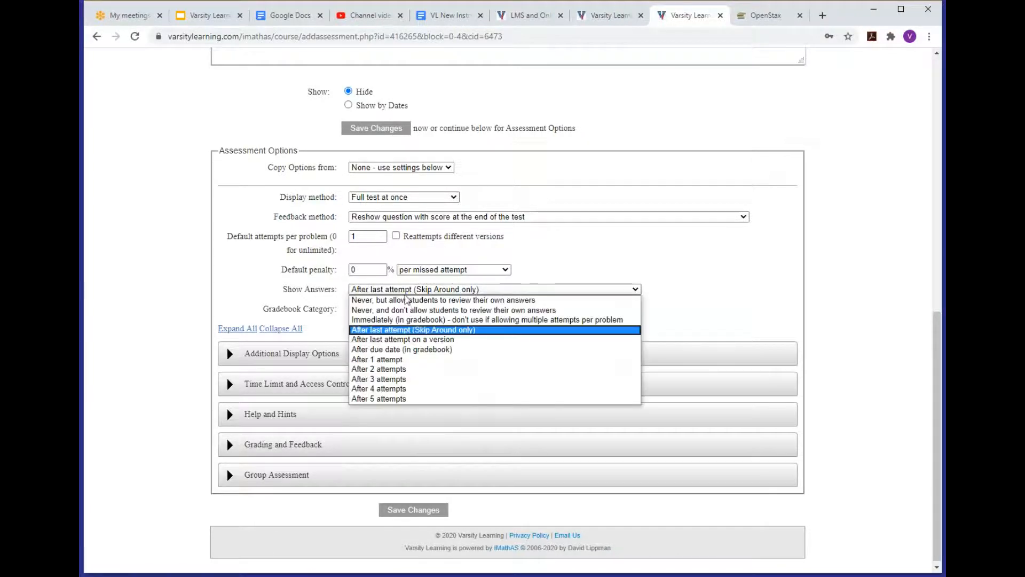
left_click(439, 353)
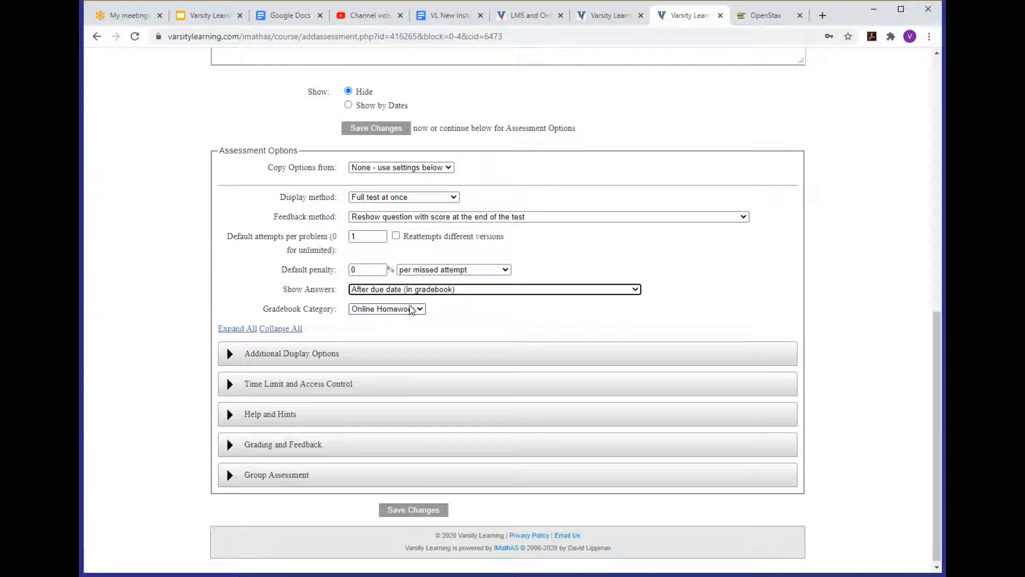
left_click(417, 312)
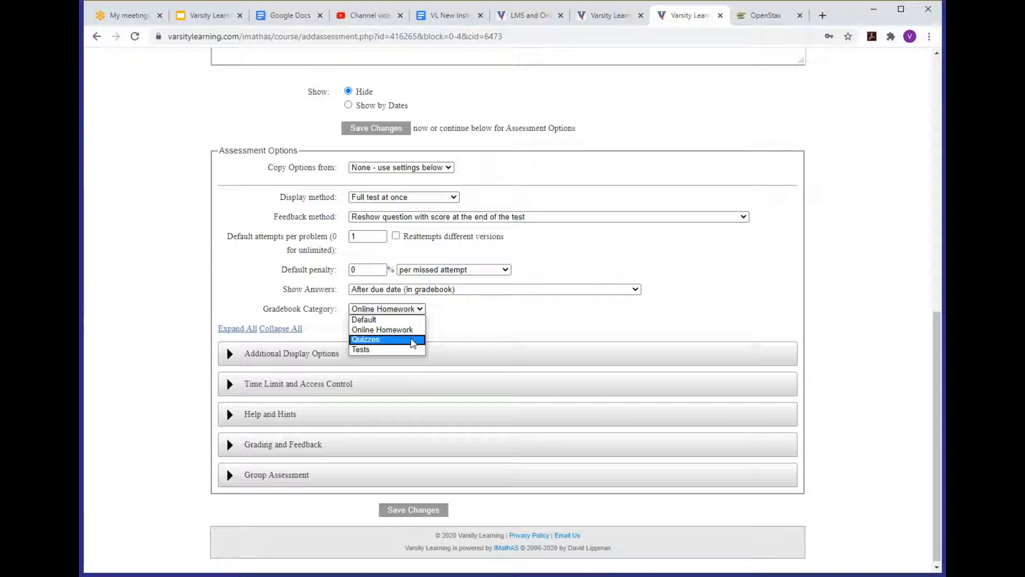
left_click(413, 339)
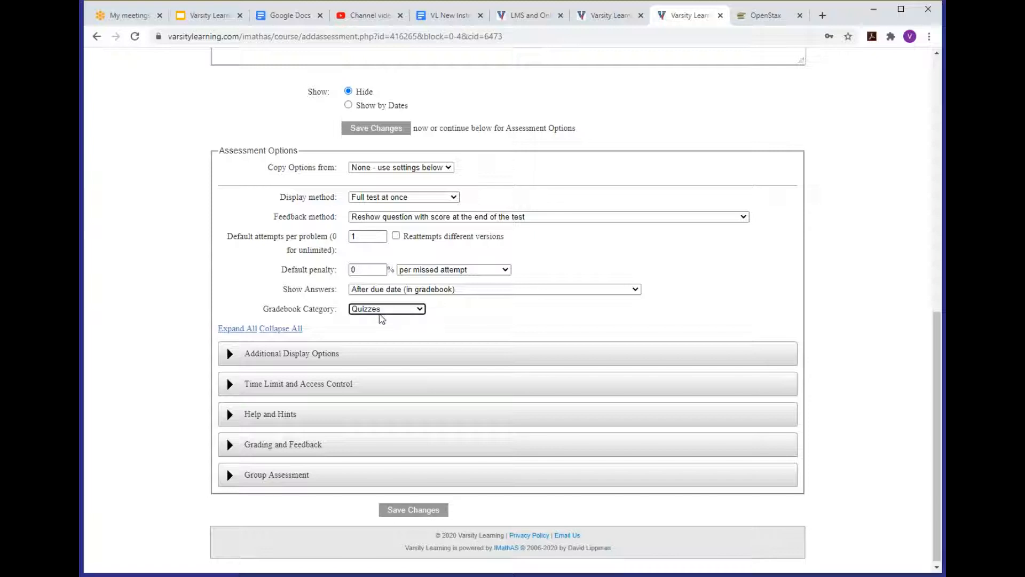
In Additional Display Options, change the calendar icon text to "Quiz 1".
left_click(292, 358)
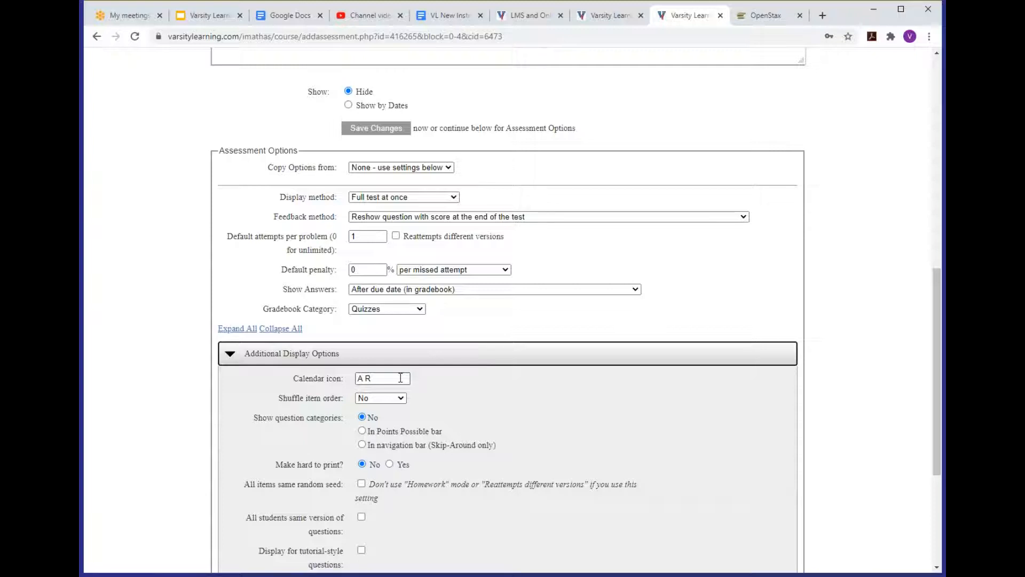
left_click_drag(381, 377, 295, 379)
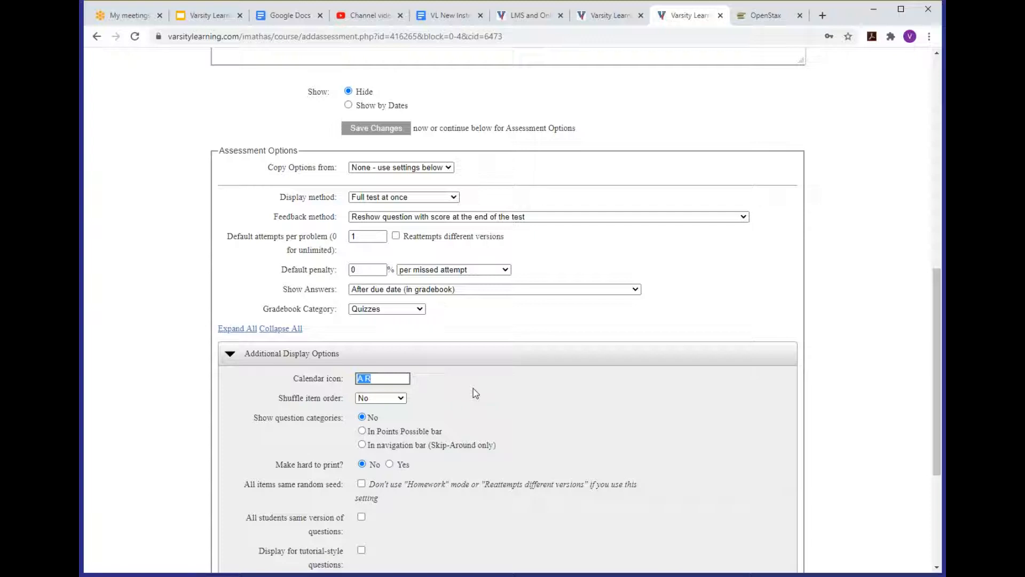
type("Qui")
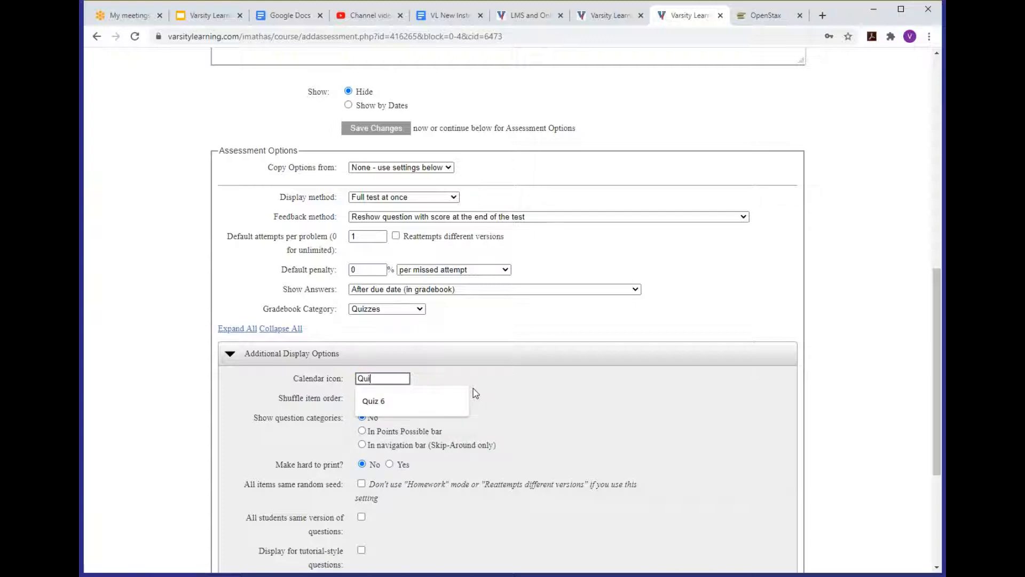
type("z 1")
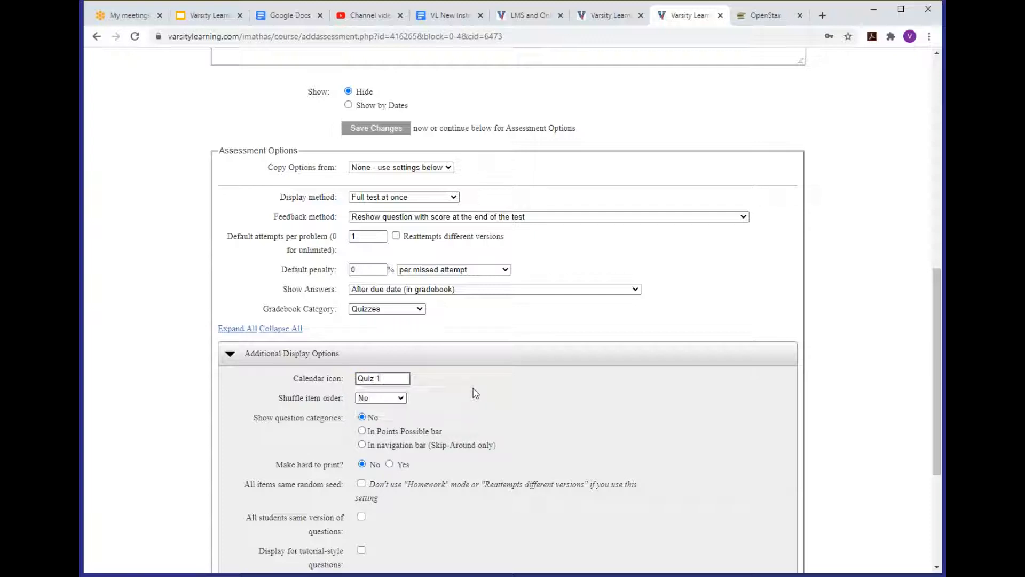
left_click(475, 392)
In Time Limit and Access Control, set a 30-minute time limit and enable kicking students out at the time limit.
scroll(466, 429, "down", 2)
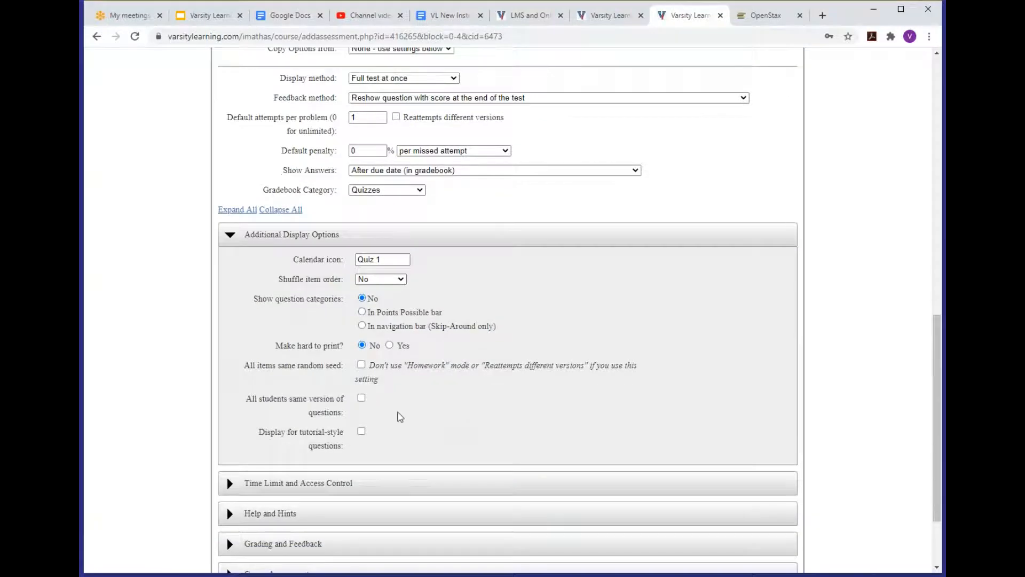
scroll(401, 423, "down", 2)
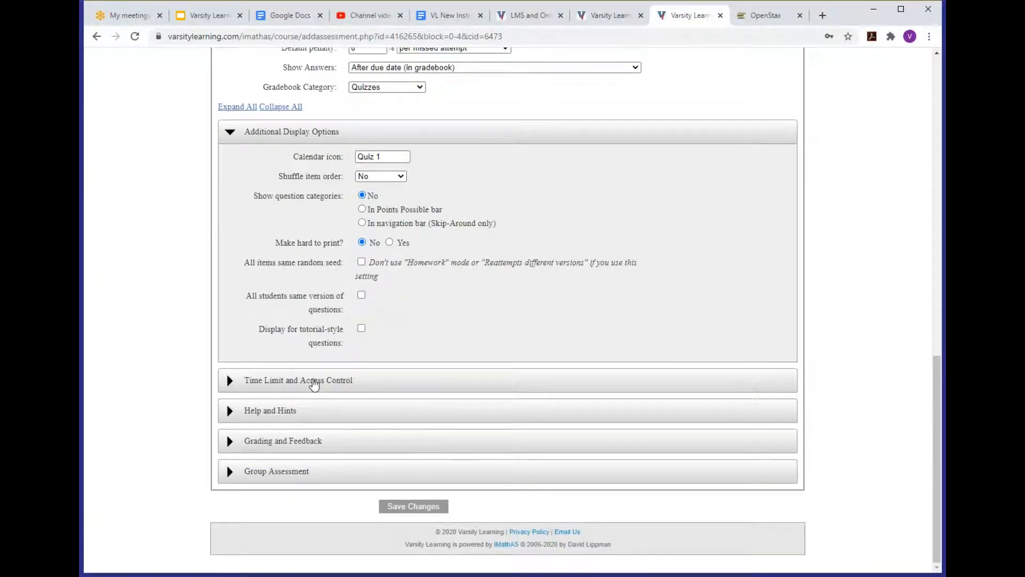
left_click(313, 381)
left_click(352, 439)
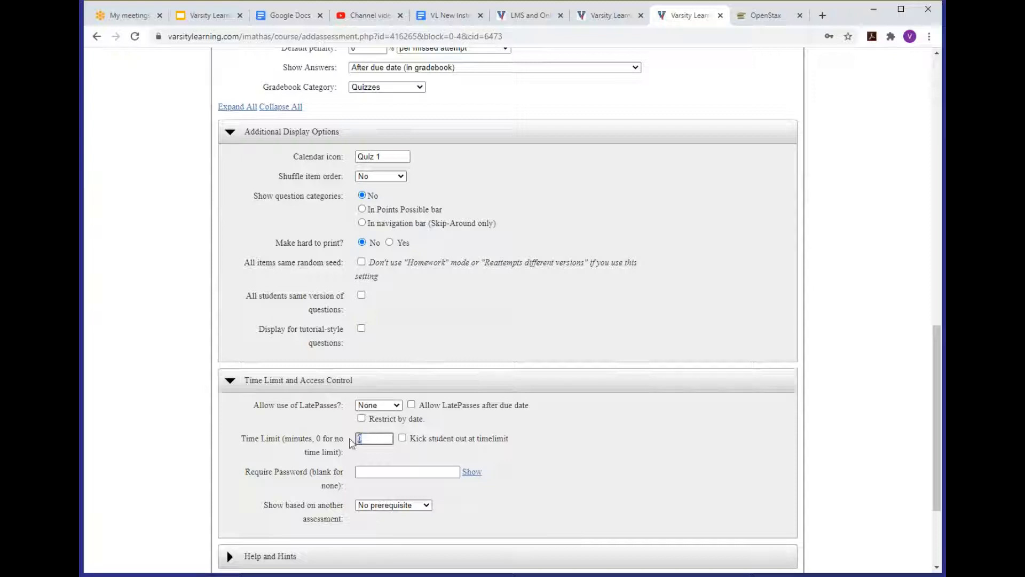
type("30")
left_click(402, 438)
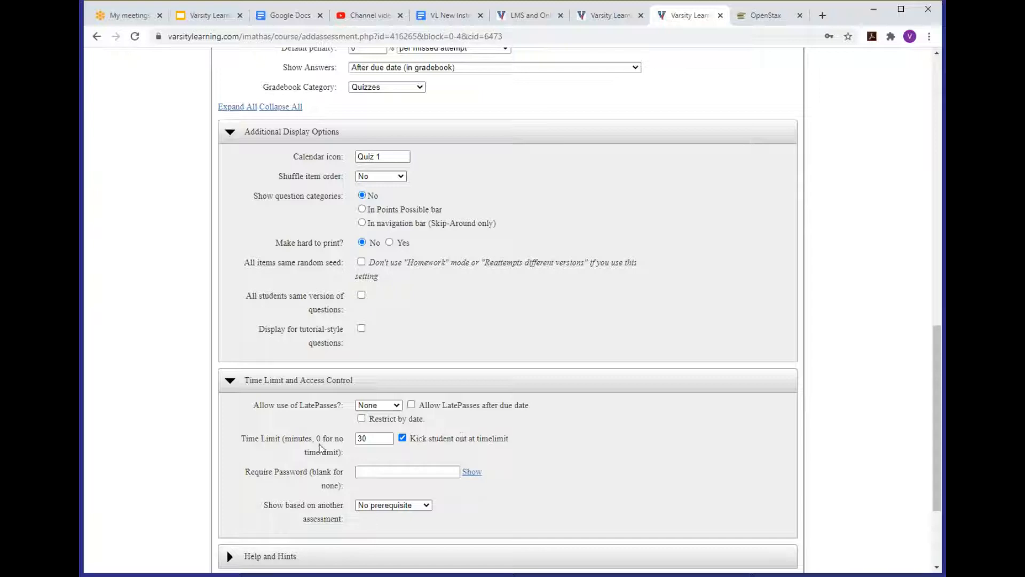
Narrow the browser window slightly from both sides.
scroll(448, 368, "down", 3)
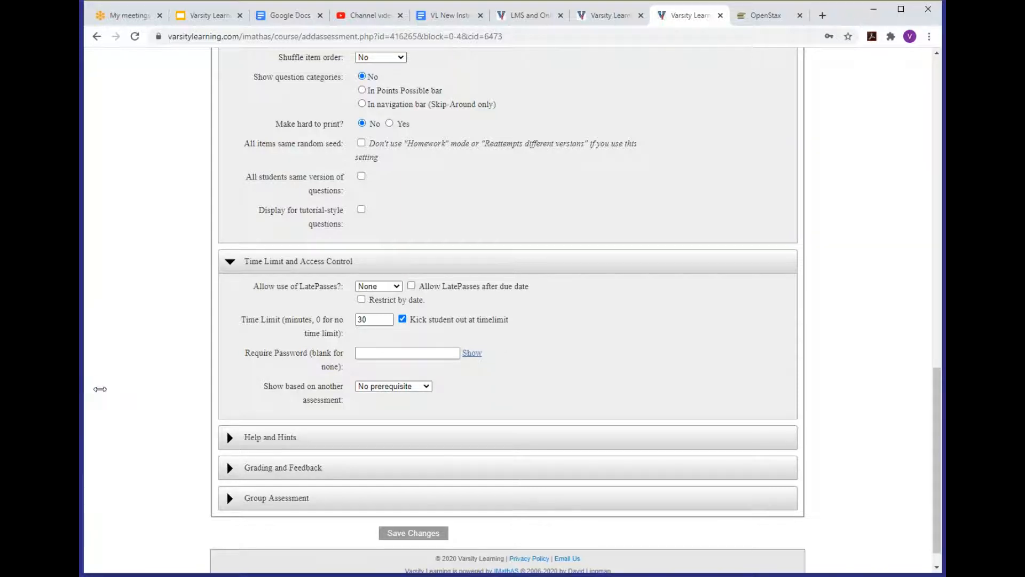
left_click_drag(100, 389, 121, 388)
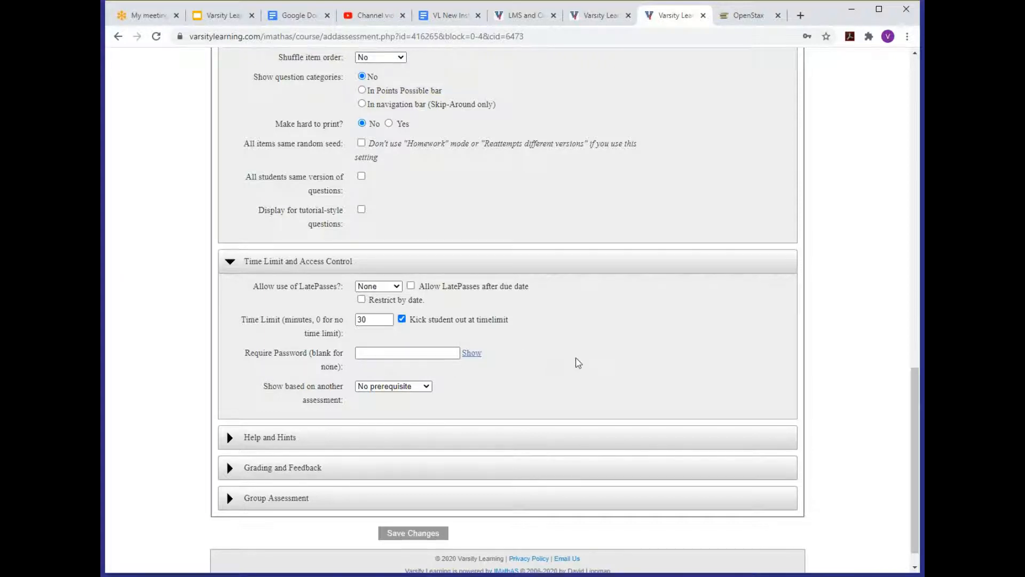
left_click_drag(922, 372, 896, 374)
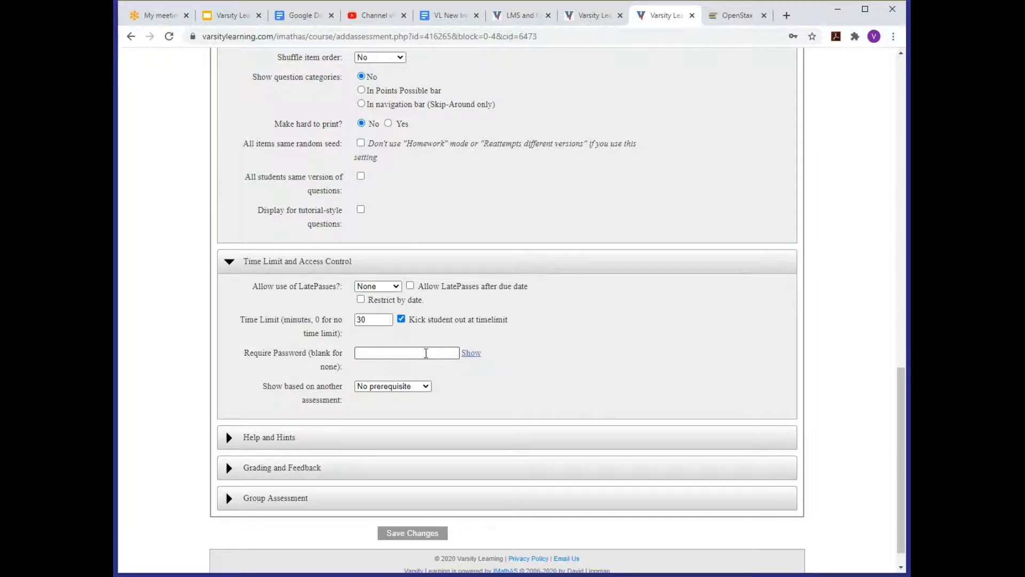
In Help and Hints, turn off the "Post this question to forum" links, and expand the Grading and Feedback section.
scroll(395, 389, "down", 1)
left_click(249, 445)
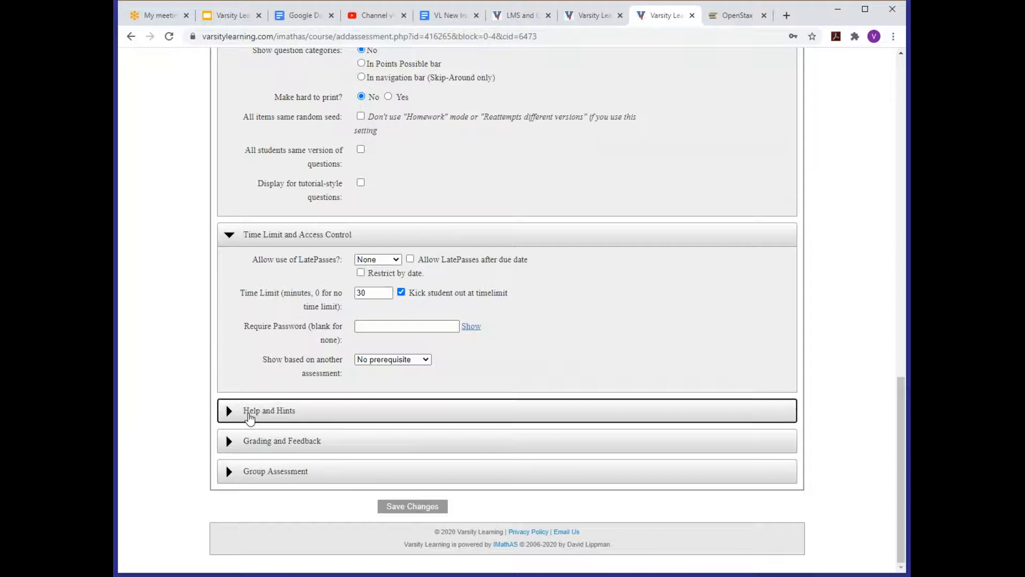
scroll(314, 376, "down", 3)
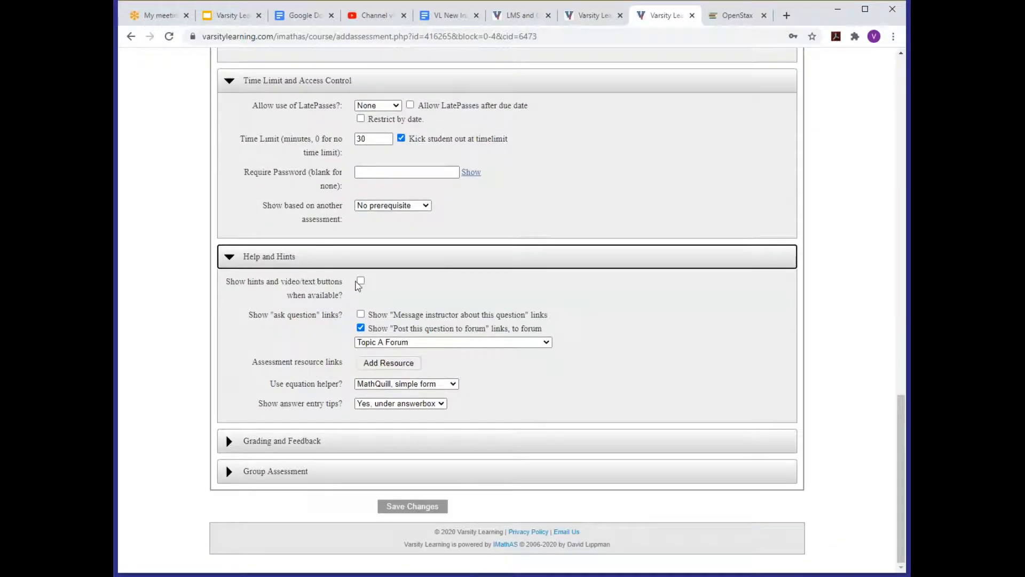
left_click(361, 328)
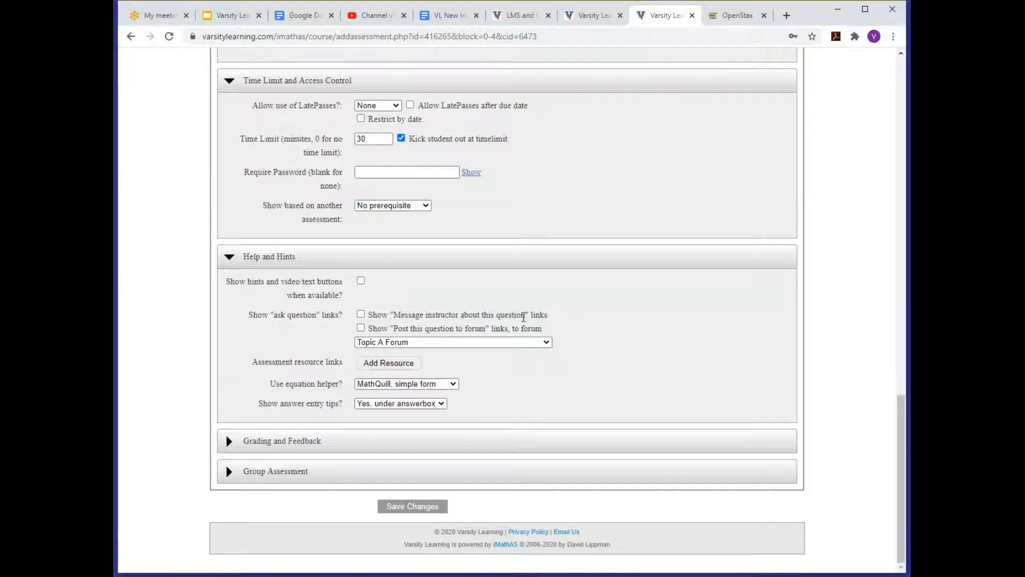
left_click(268, 447)
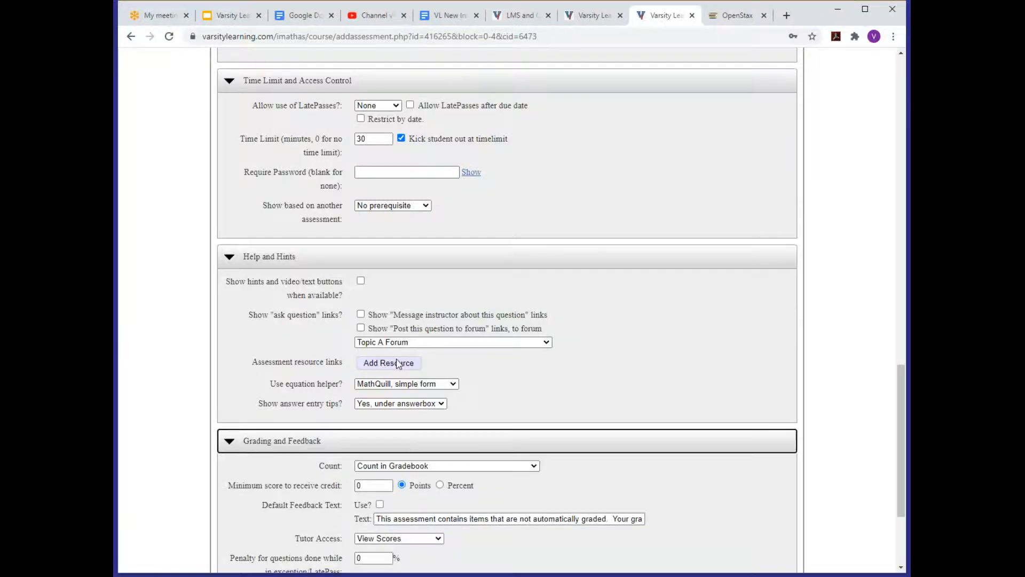
Keep Quiz 1 set to Count in Gradebook under Grading and Feedback, and save the assessment settings.
scroll(441, 304, "down", 3)
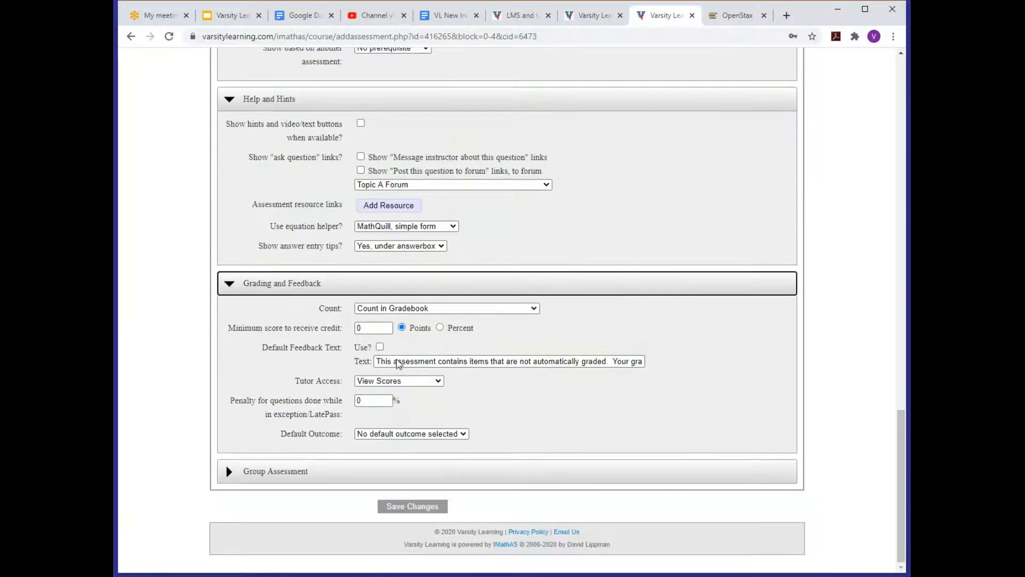
left_click(450, 309)
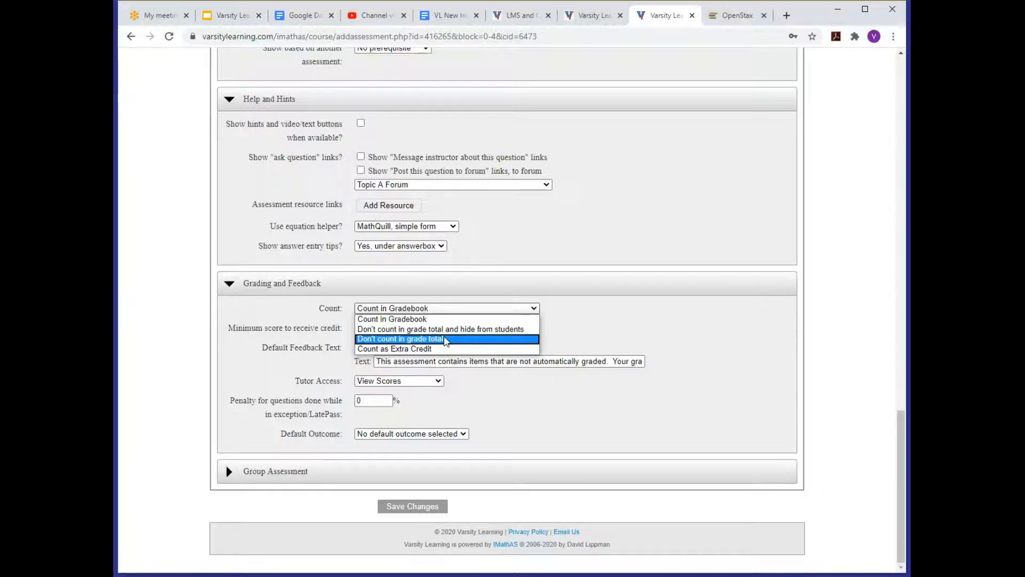
left_click(459, 322)
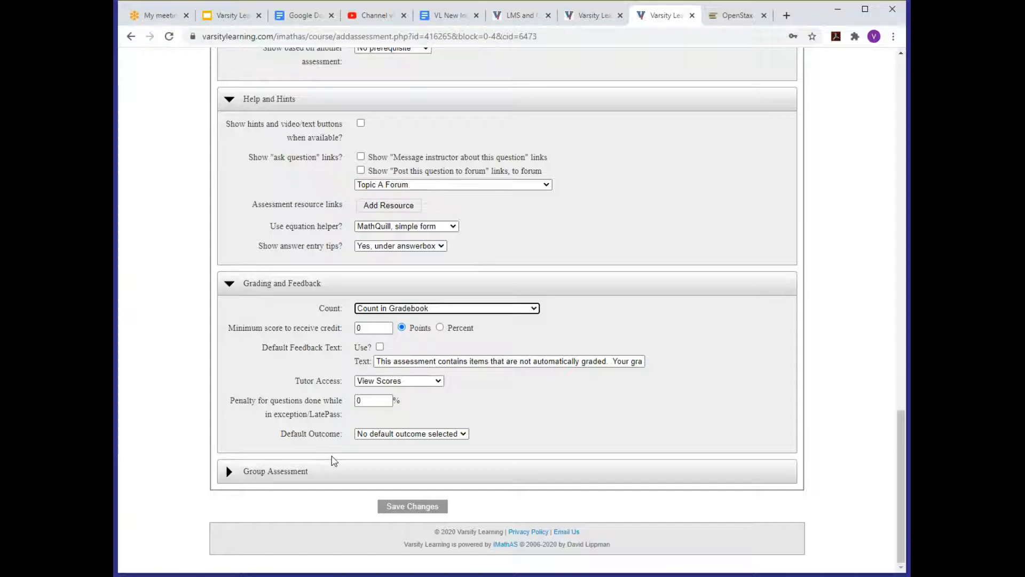
left_click(405, 507)
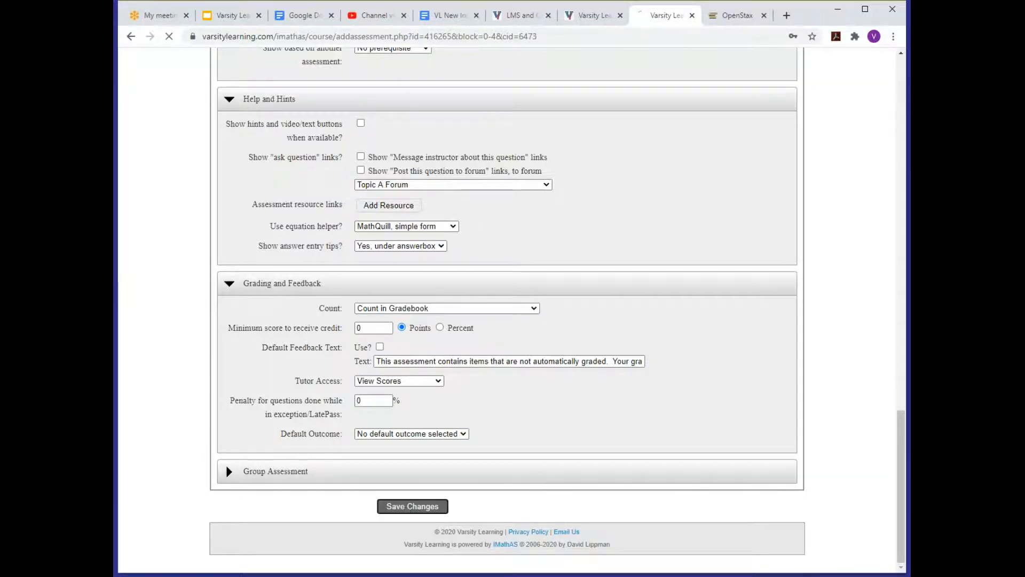
Find the hidden Quiz 1 at the end of the Topic A - Prealgebra Review block and open its questions for editing.
scroll(432, 459, "down", 6)
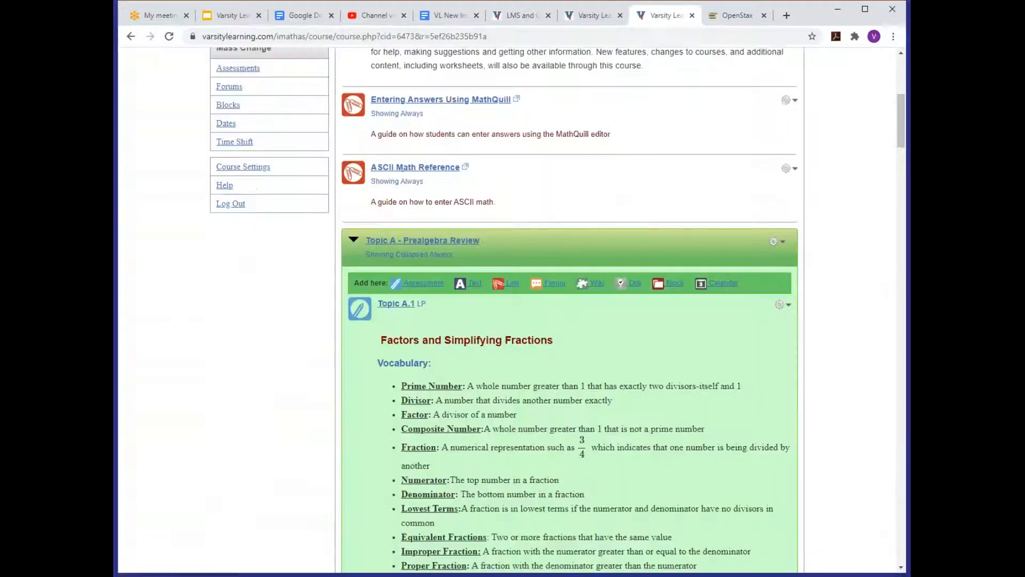
scroll(446, 369, "down", 4)
scroll(445, 386, "down", 18)
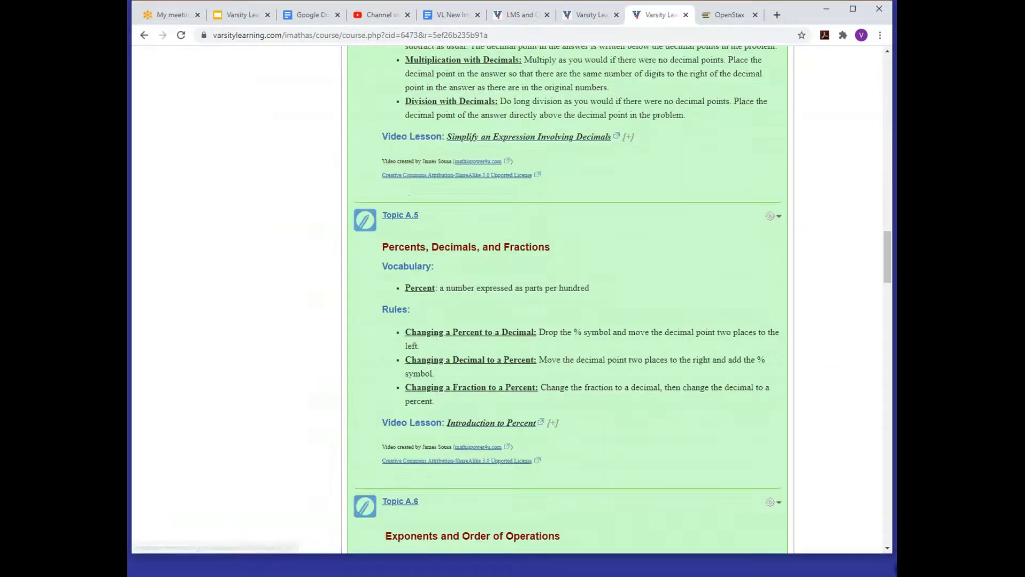
scroll(569, 309, "down", 12)
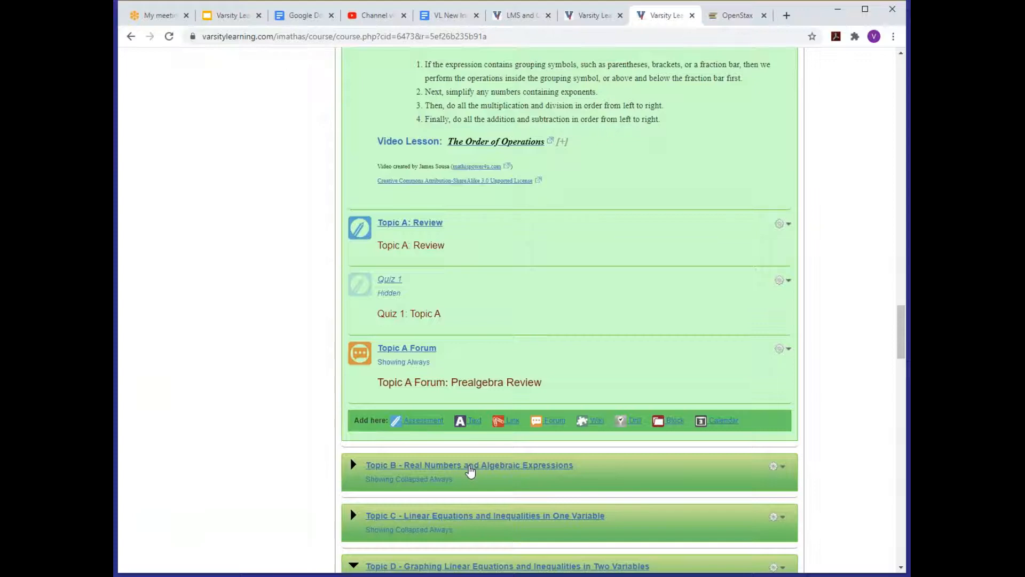
left_click_drag(403, 279, 380, 281)
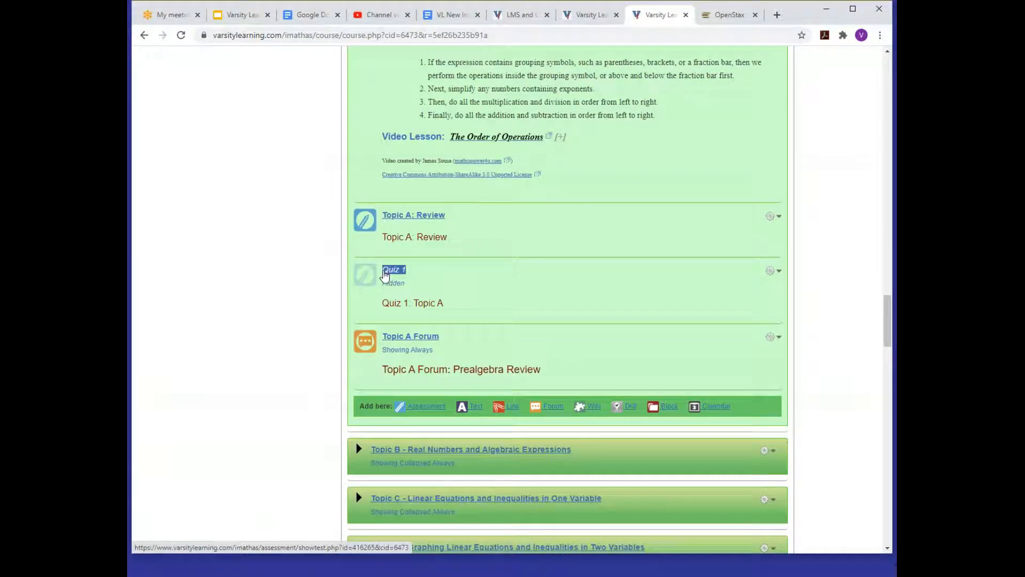
left_click_drag(457, 272, 382, 272)
left_click(454, 429)
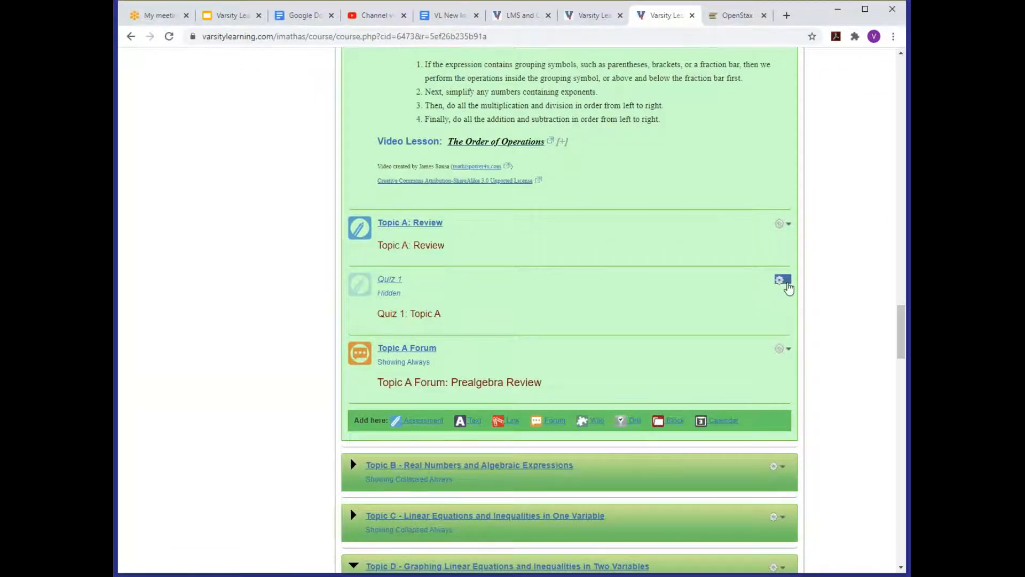
left_click(782, 281)
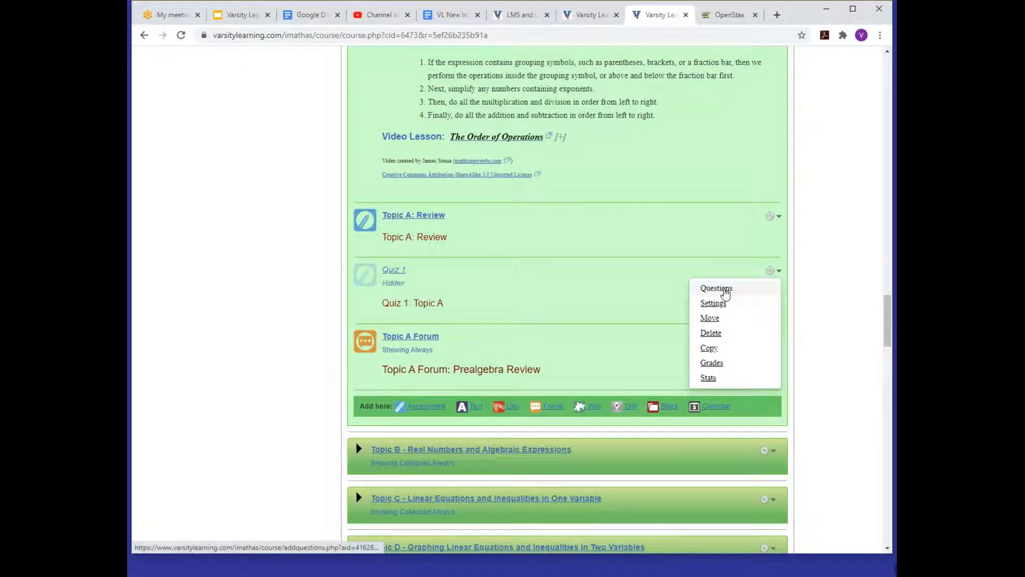
left_click(716, 288)
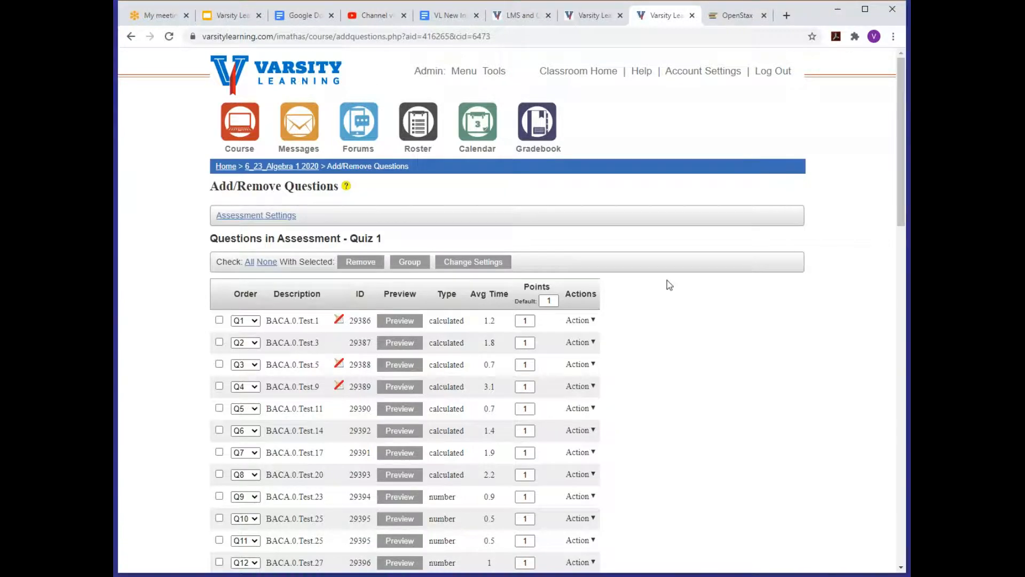
Remove all existing questions from Quiz 1 and confirm the removal.
left_click(250, 262)
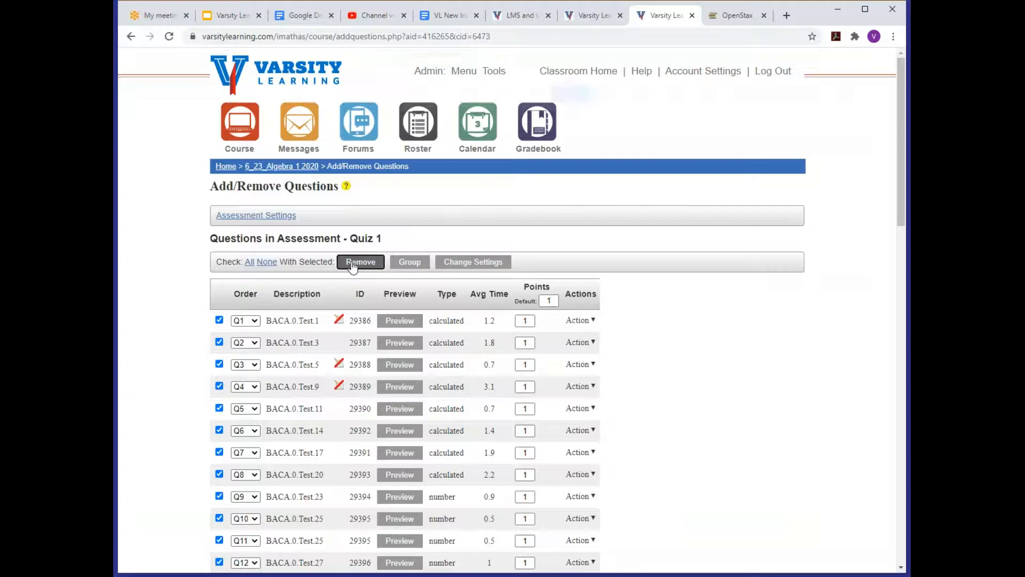
left_click(365, 253)
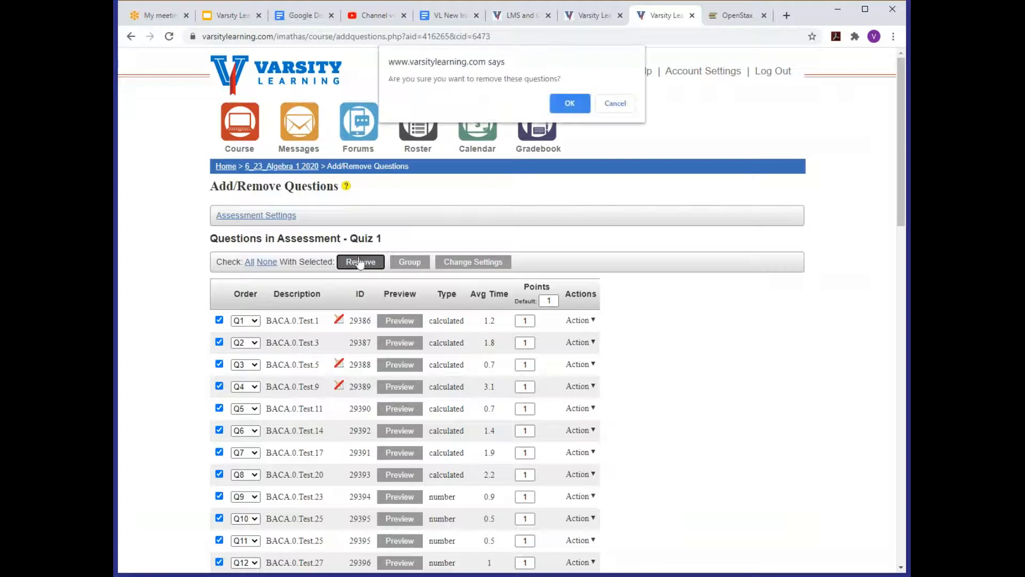
left_click(566, 103)
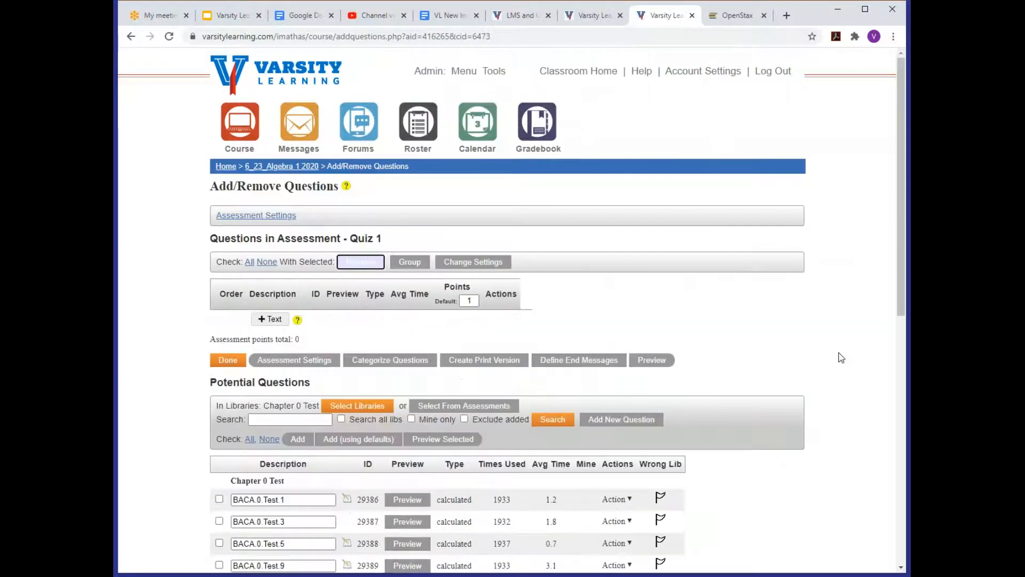
Choose assessments Topic A.3, A.4, A.5 and A.6 as the source of potential questions for Quiz 1.
scroll(841, 358, "down", 3)
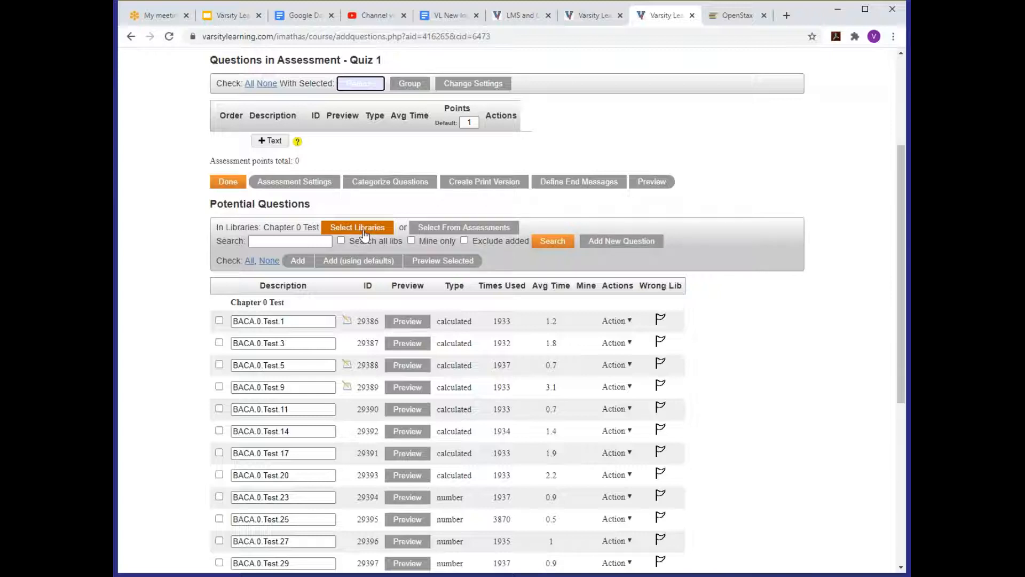
left_click(453, 228)
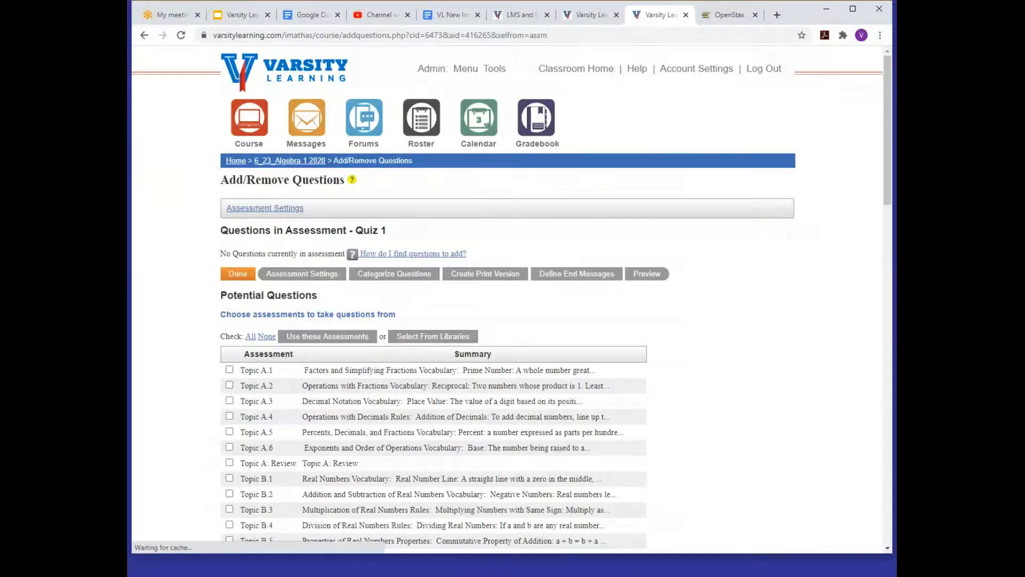
scroll(377, 345, "down", 1)
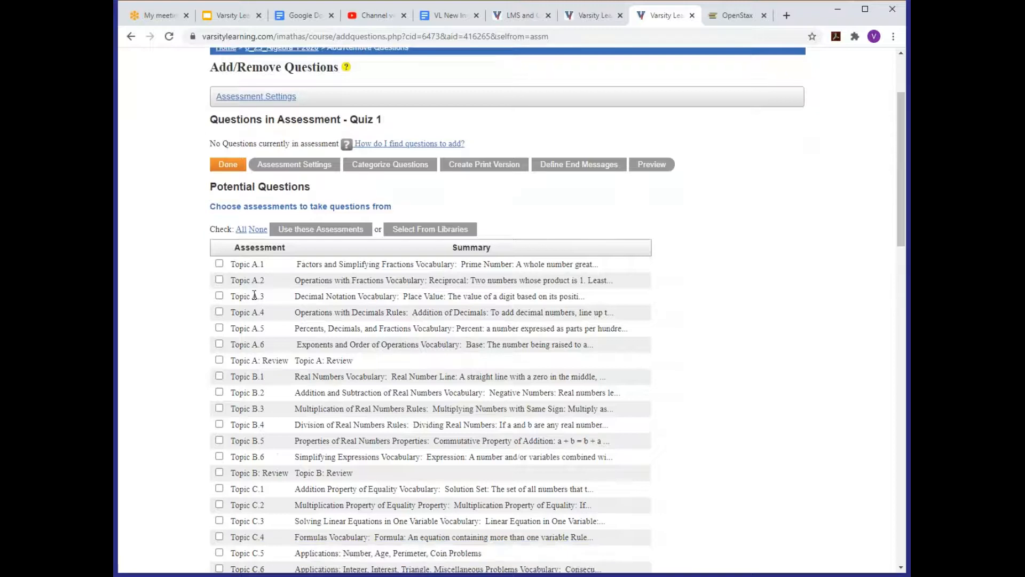
left_click(219, 328)
left_click(219, 312)
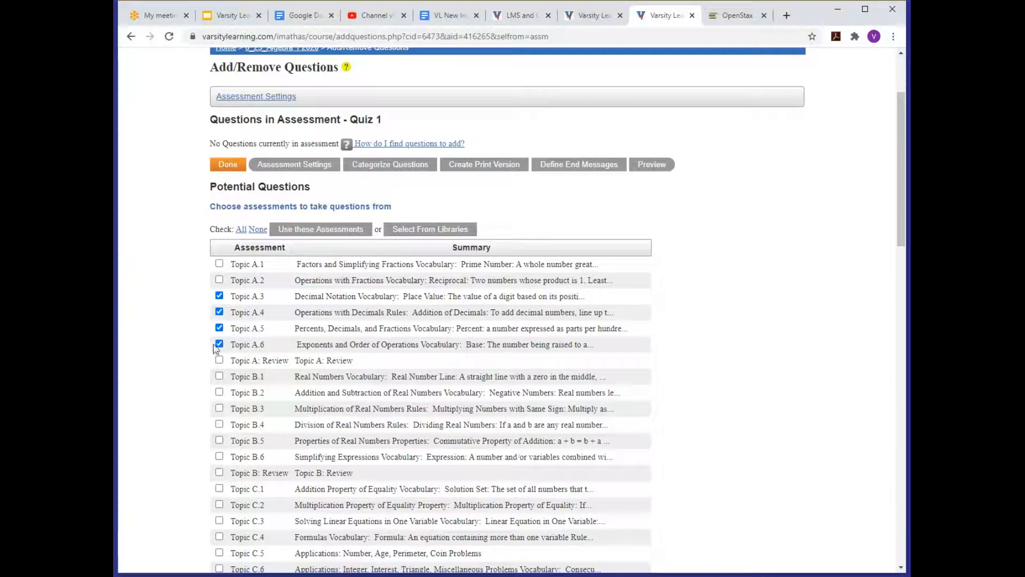
left_click(318, 230)
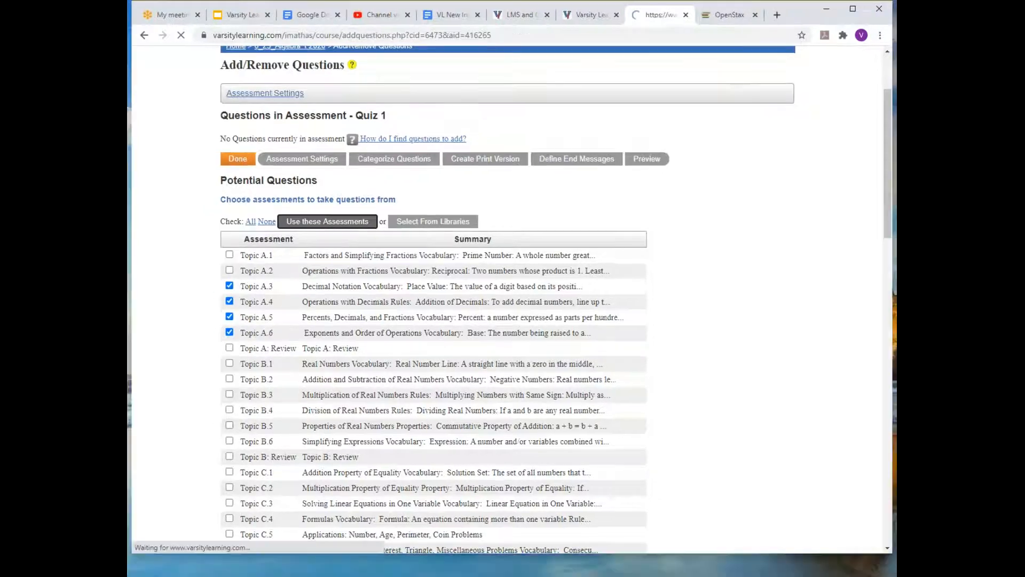
scroll(332, 312, "down", 4)
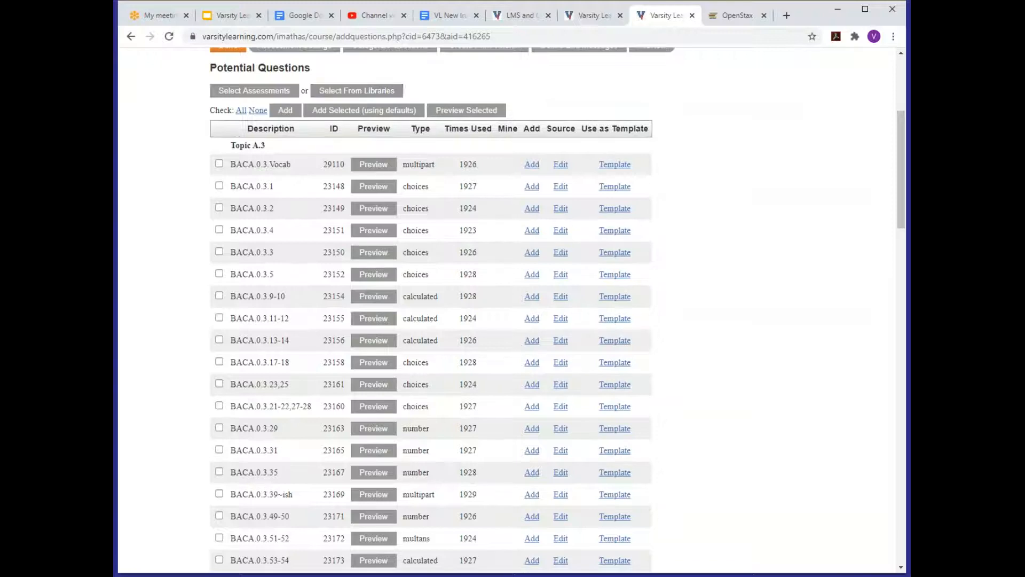
scroll(332, 313, "up", 2)
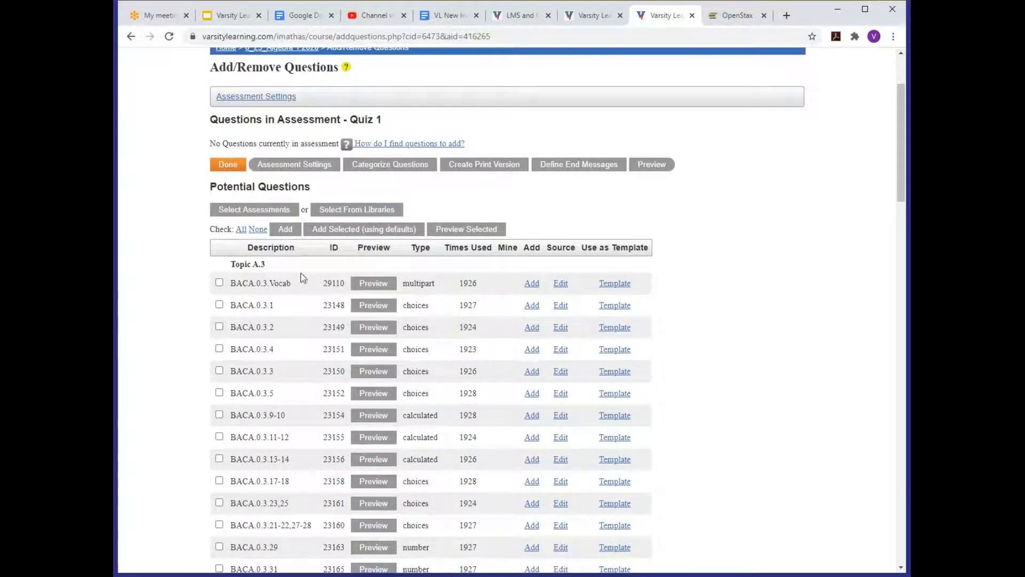
right_click(367, 146)
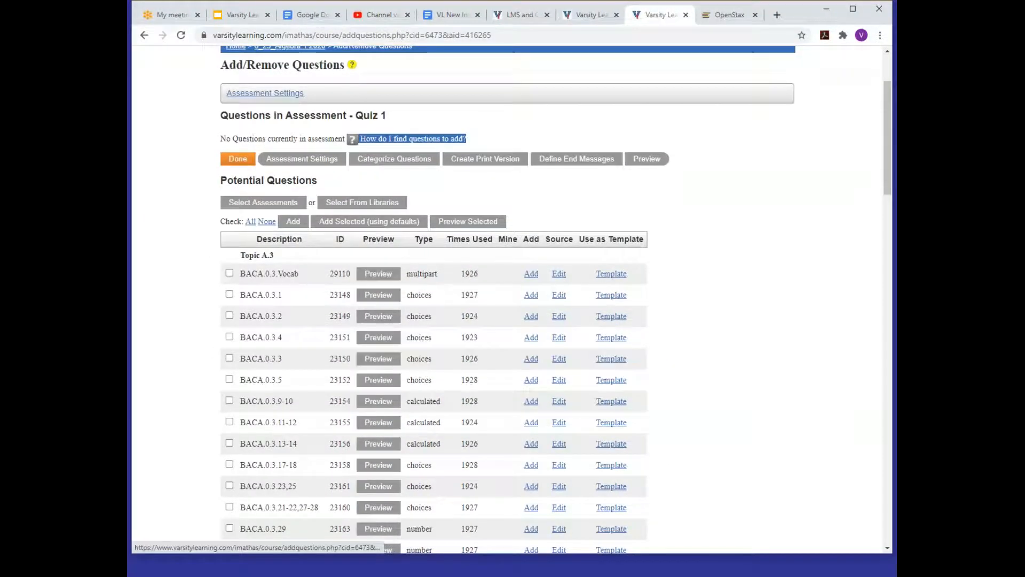
left_click(397, 122)
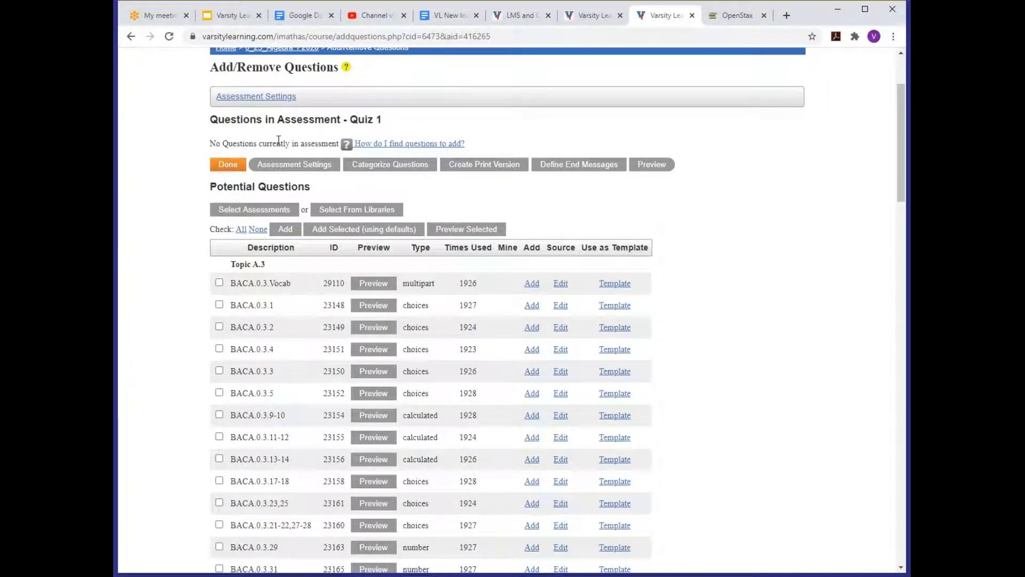
Preview the Topic A.3 questions starting with BACA.0.3.Vocab, bring the preview window fully into view, and mark BACA.0.3.2 for use.
left_click(365, 285)
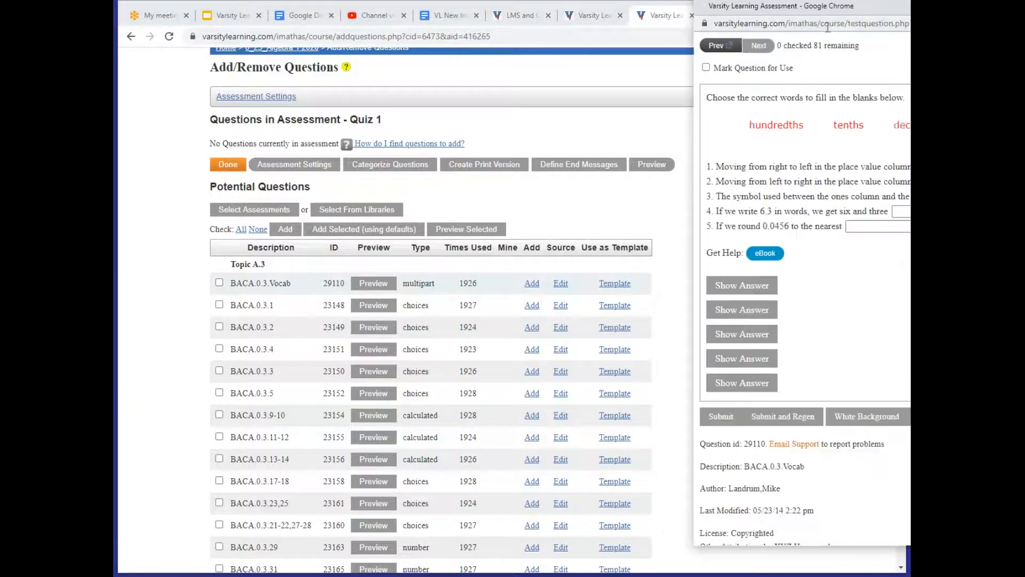
left_click_drag(862, 2, 539, 37)
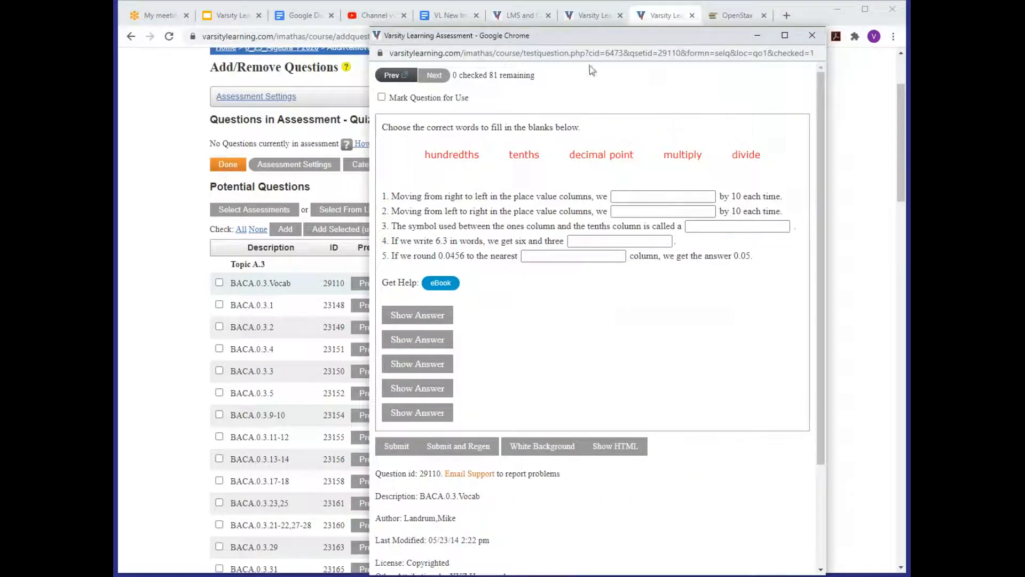
left_click(431, 76)
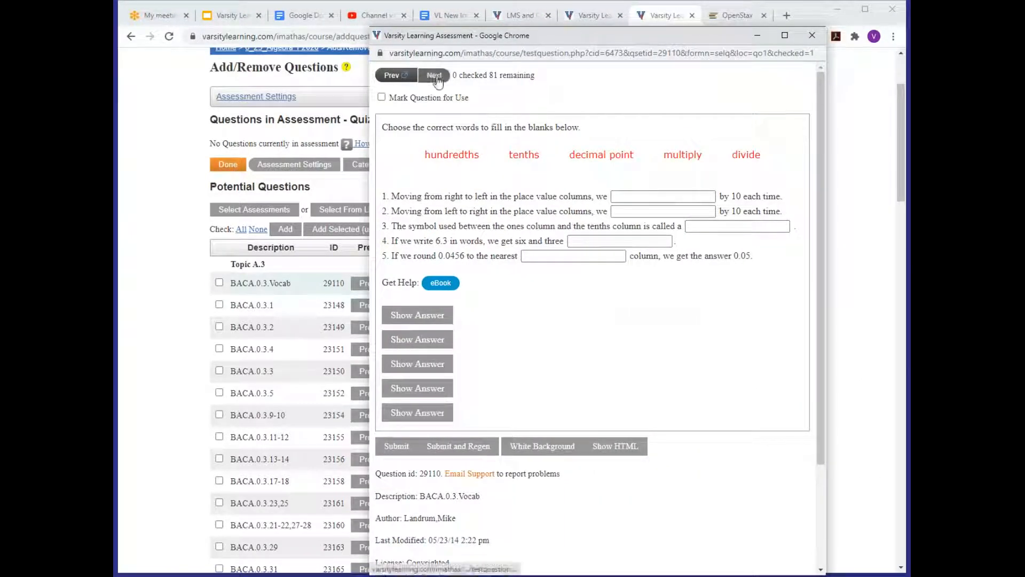
left_click(438, 79)
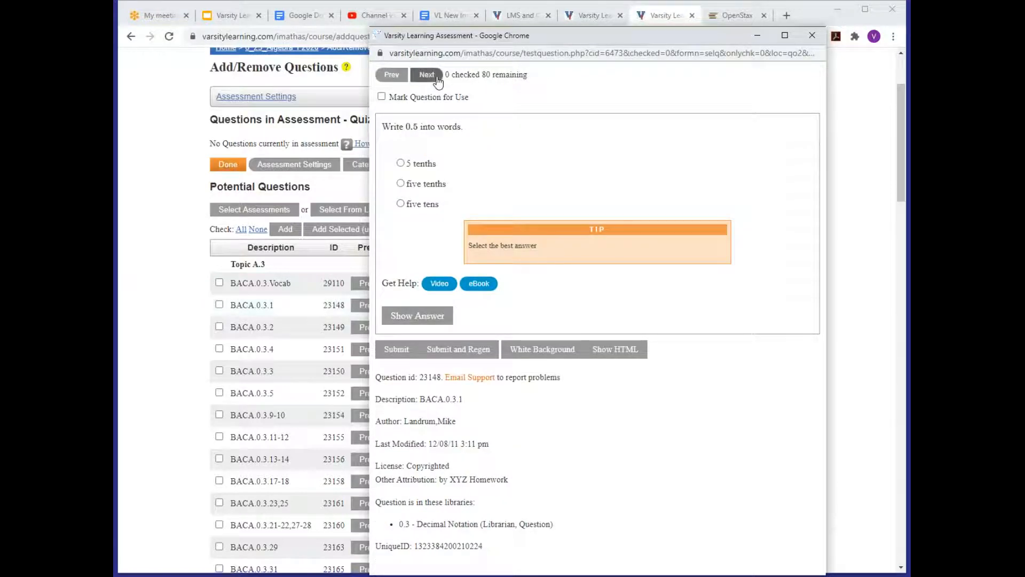
left_click(381, 97)
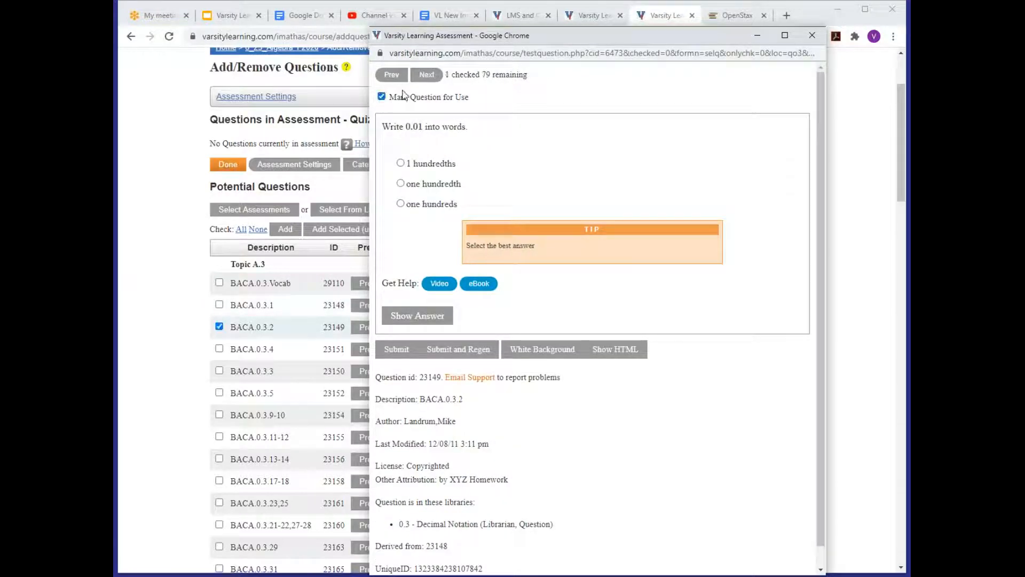
Advance through the question previews to BACA.0.3.9-10 and mark that question for use.
left_click(429, 78)
left_click(429, 78)
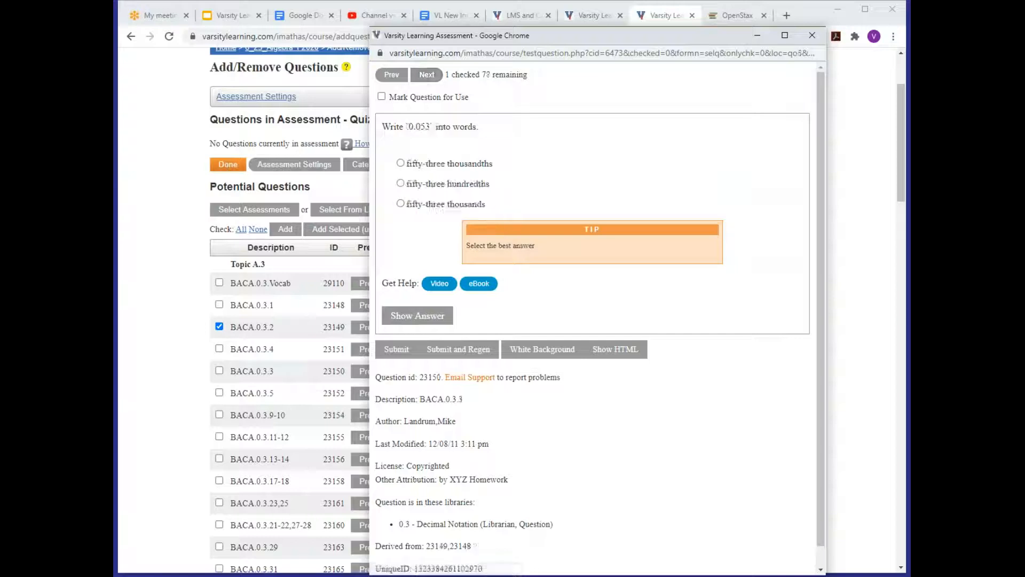
left_click(428, 78)
left_click(429, 78)
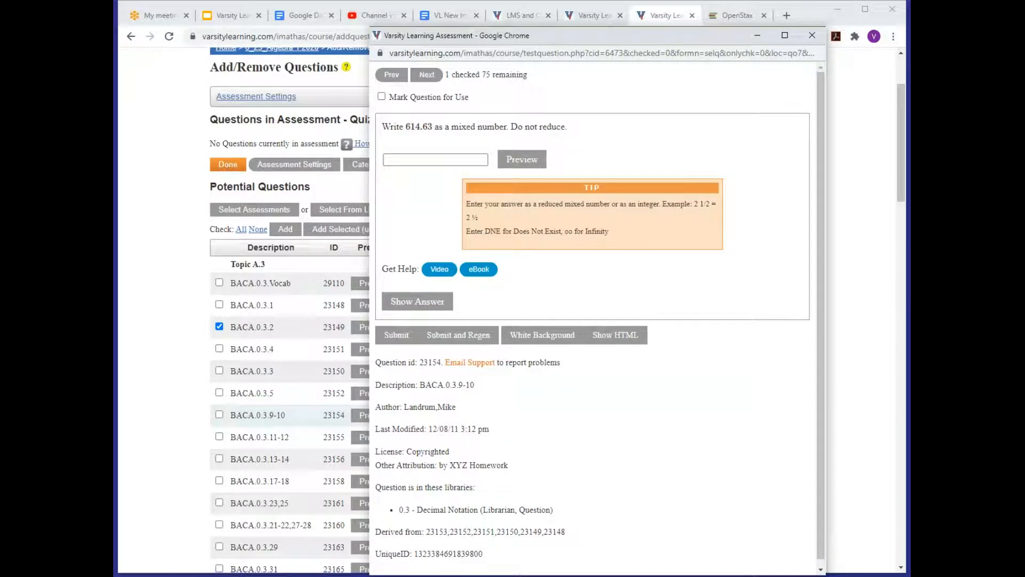
left_click(381, 96)
Advance through the remaining Topic A.3 question previews to BACA.0.3.51-52 and mark that question for use.
left_click(426, 74)
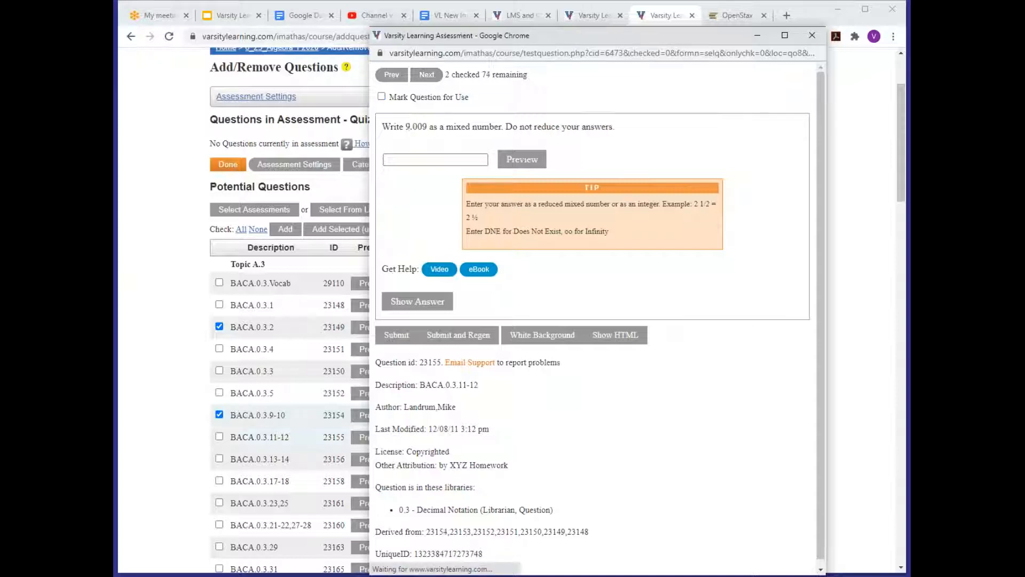
left_click(427, 74)
left_click(427, 74)
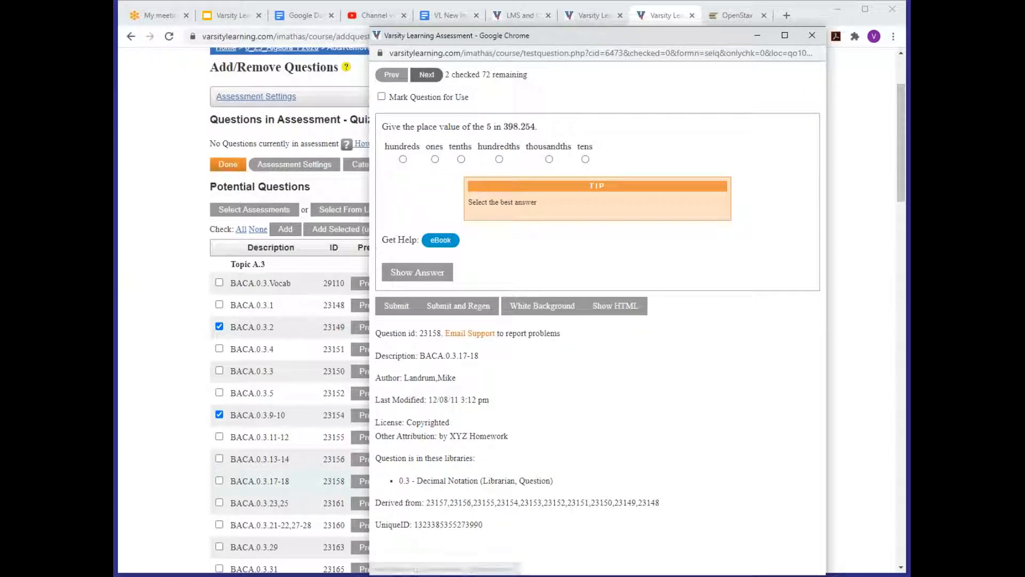
left_click(426, 75)
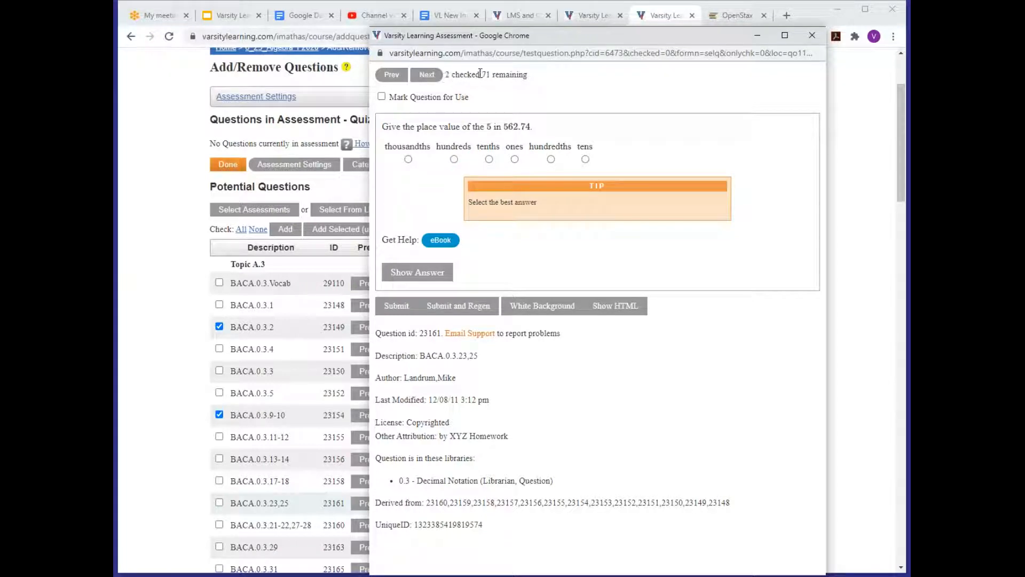
left_click(427, 74)
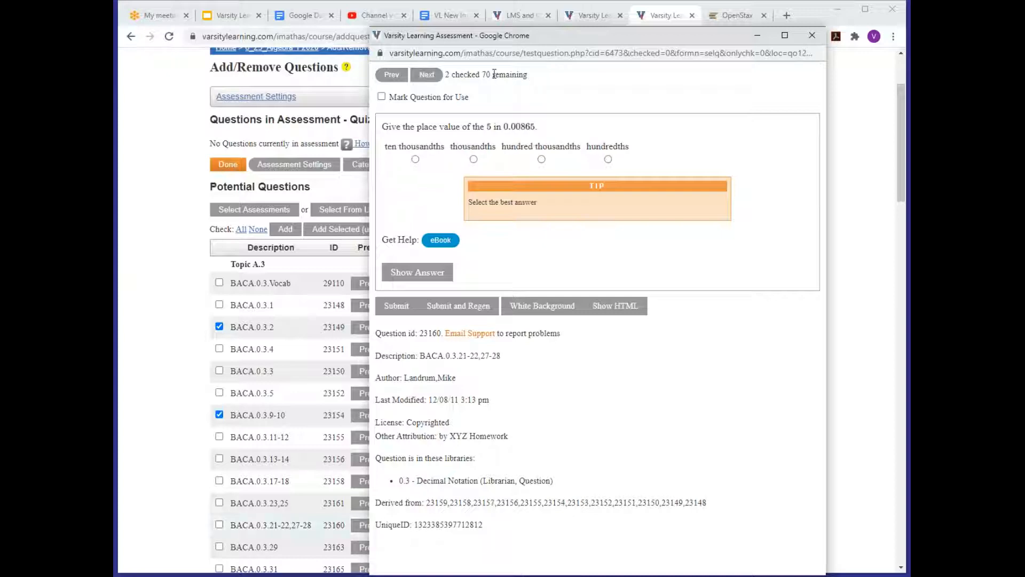
left_click(421, 77)
left_click(420, 78)
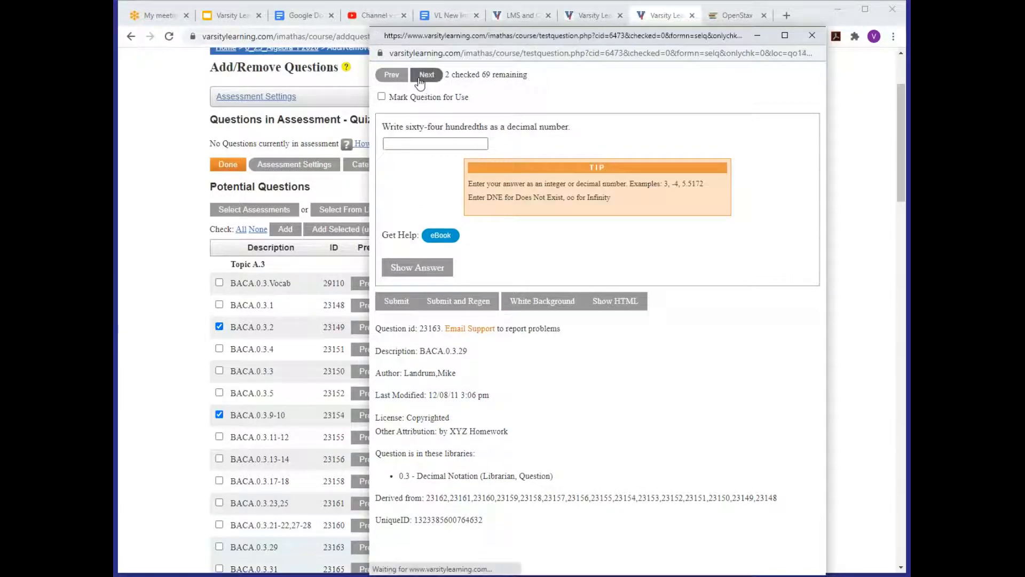
left_click(419, 79)
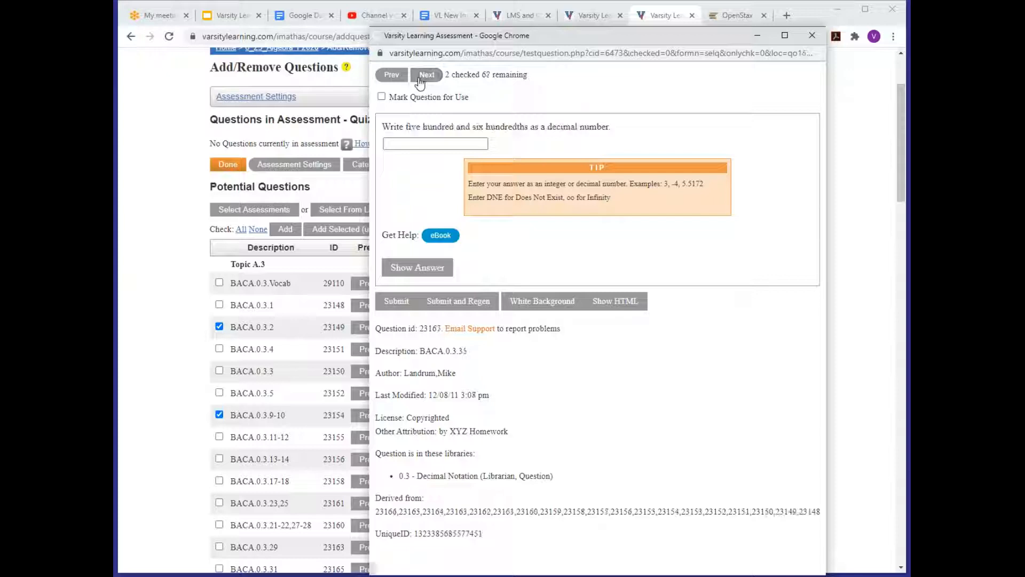
left_click(420, 80)
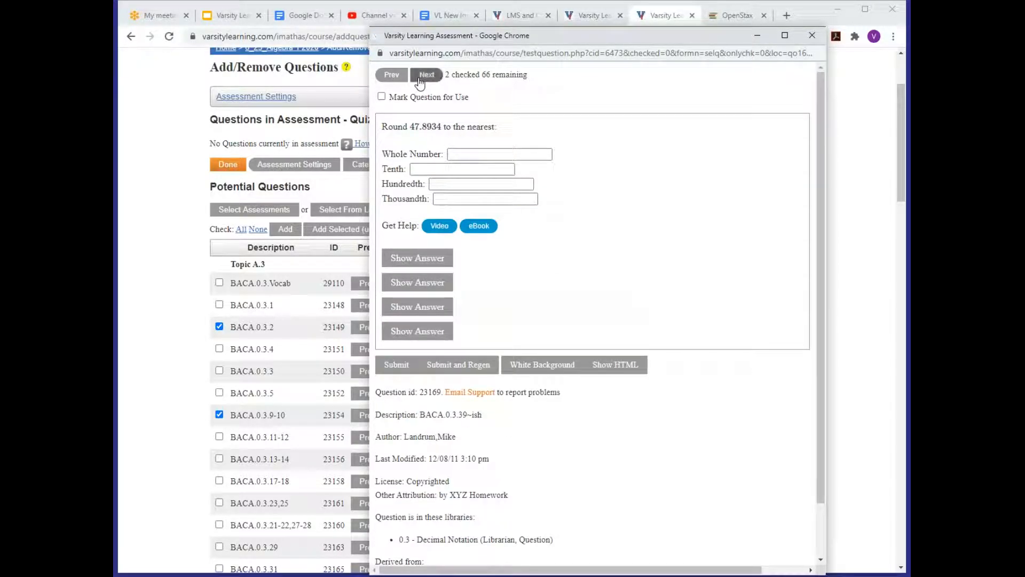
left_click(419, 78)
left_click(420, 78)
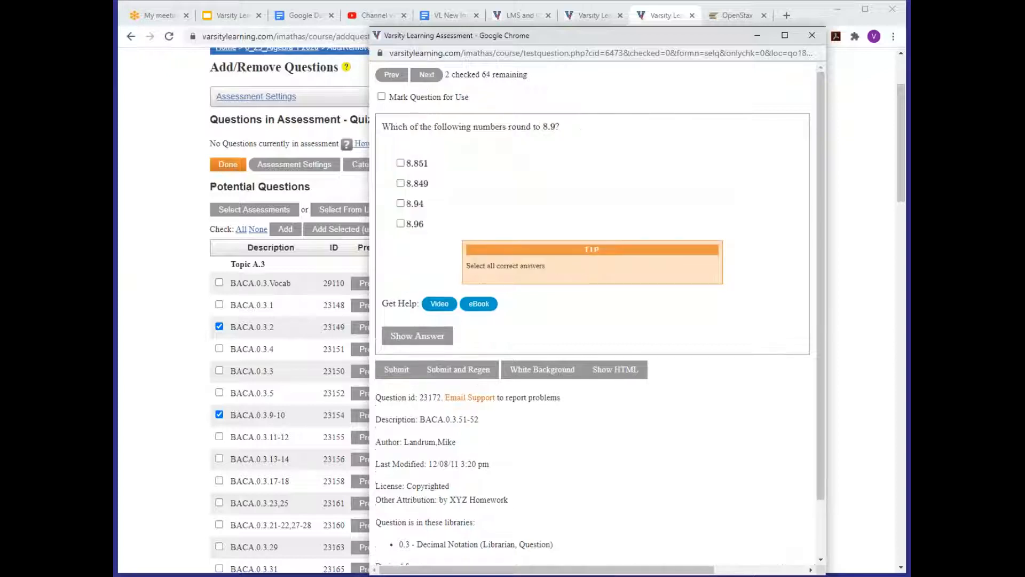
left_click(381, 97)
Advance the previews past the end of Topic A.3 to BACA.0.4.1-2 and mark that question for use.
left_click(426, 75)
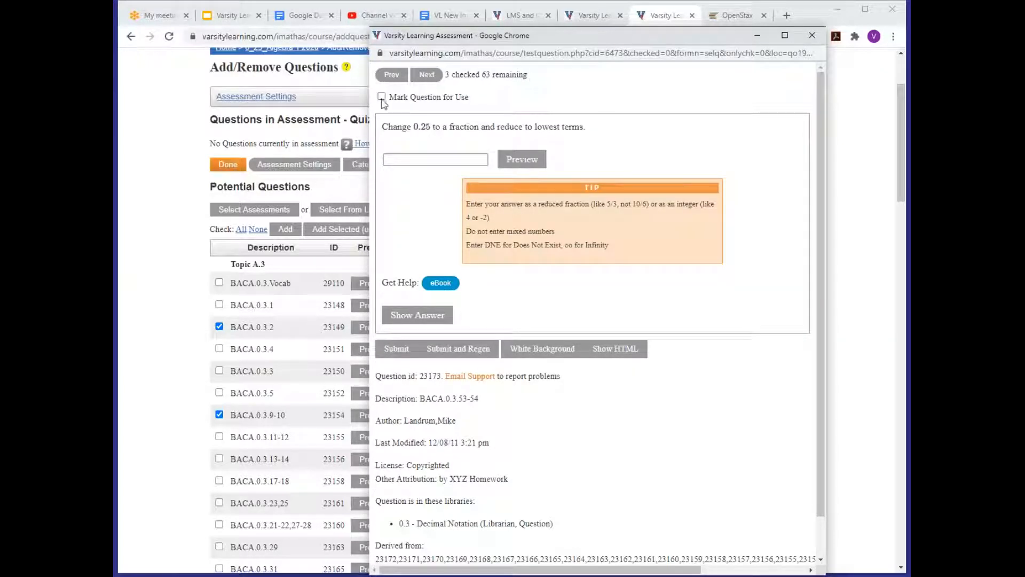
left_click(427, 74)
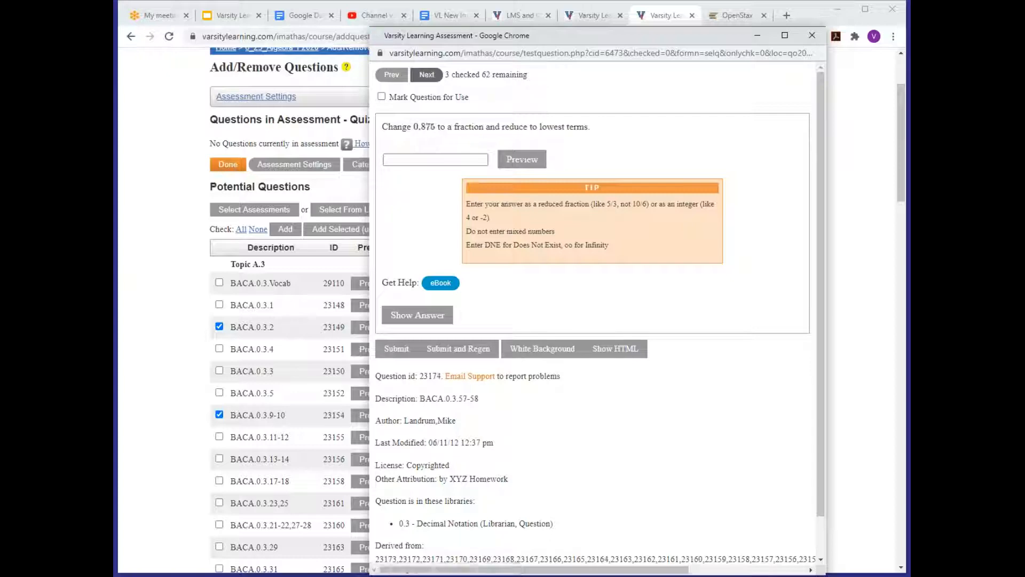
left_click(427, 75)
left_click(427, 75)
left_click(390, 75)
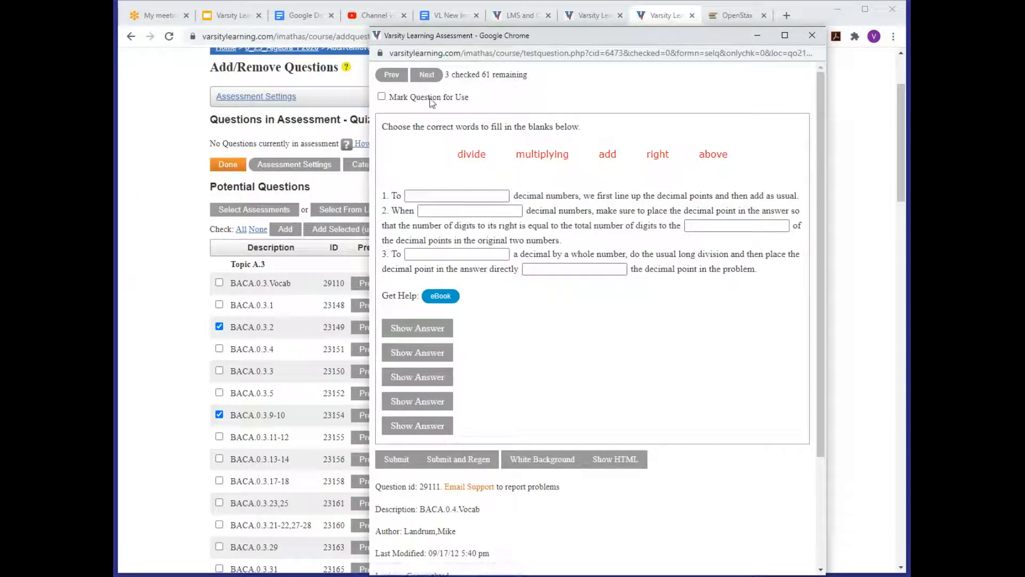
left_click(430, 76)
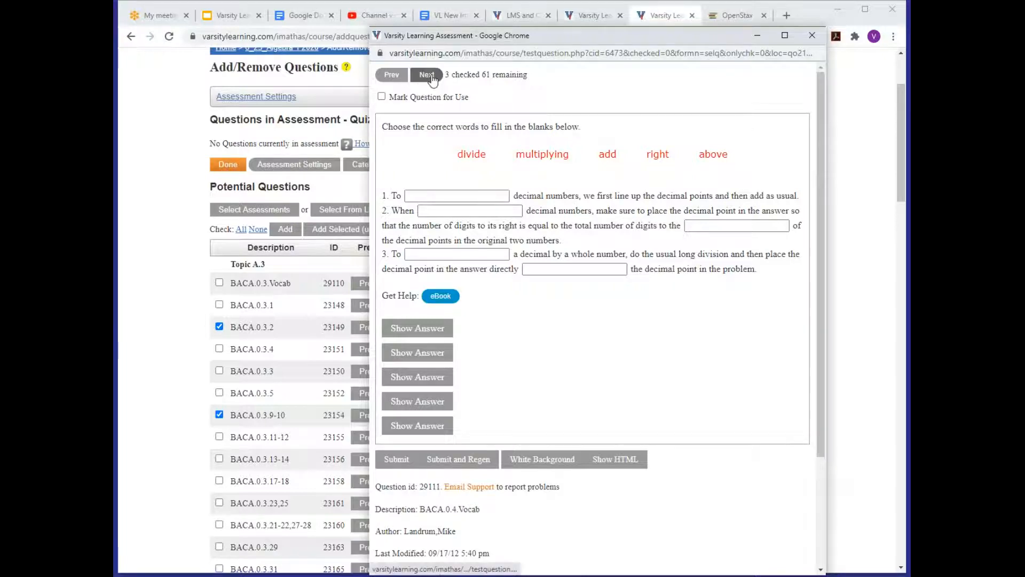
left_click(381, 97)
Continue through the Topic A.4 previews, marking questions BACA.0.4.23-24 and BACA.0.4.45-46 for use.
left_click(427, 74)
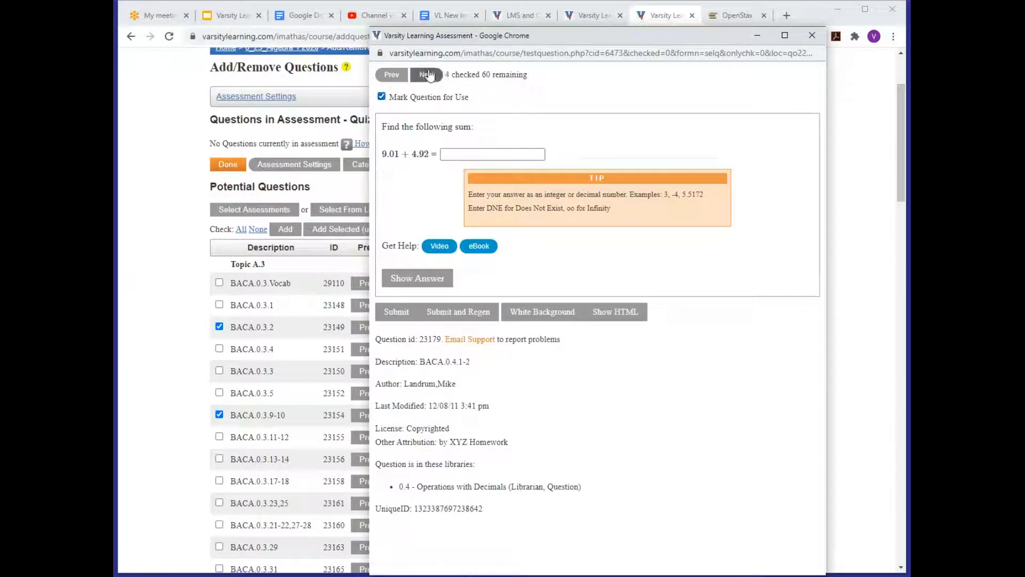
left_click(426, 75)
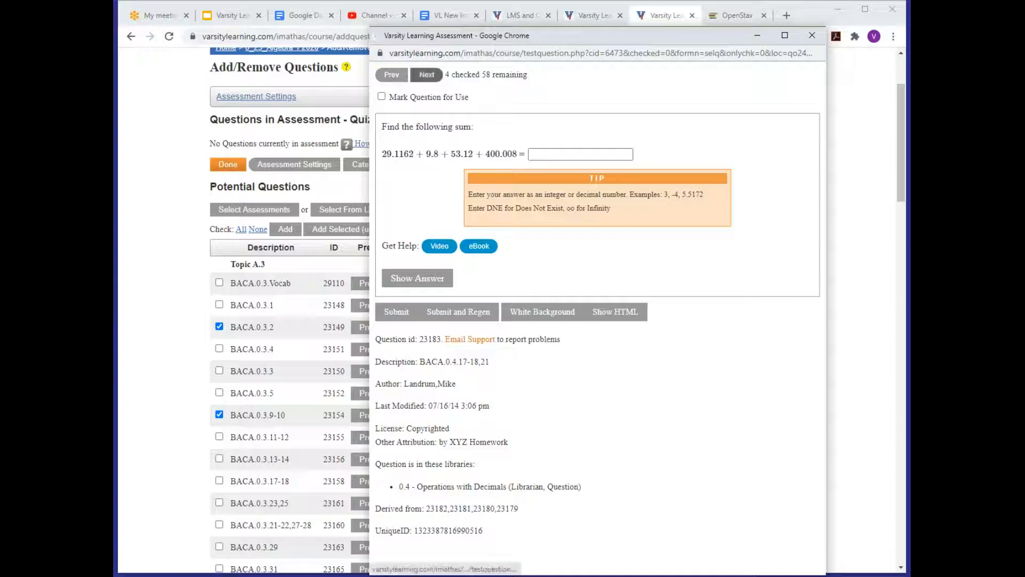
left_click(381, 97)
left_click(426, 76)
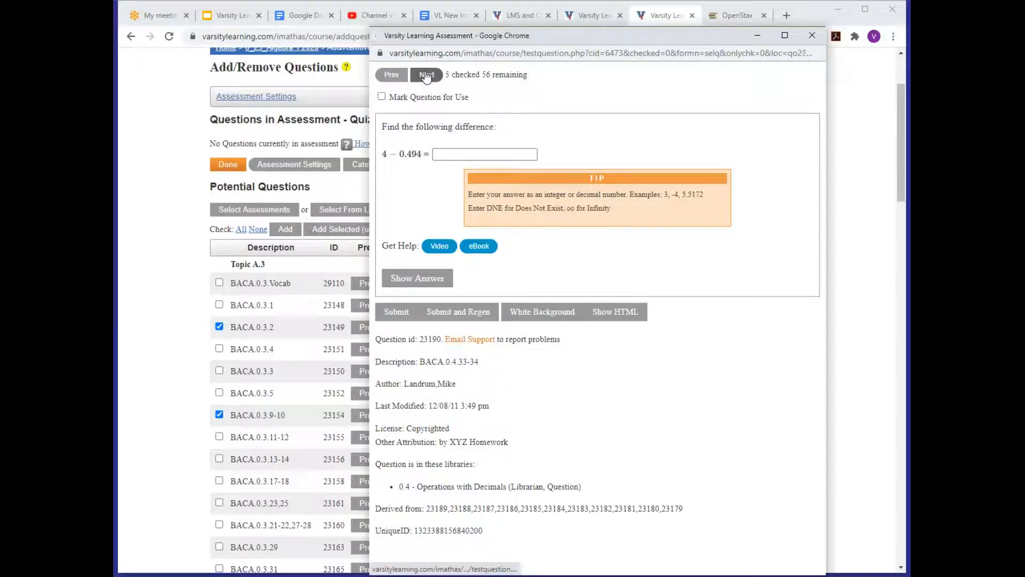
left_click(426, 75)
left_click(427, 77)
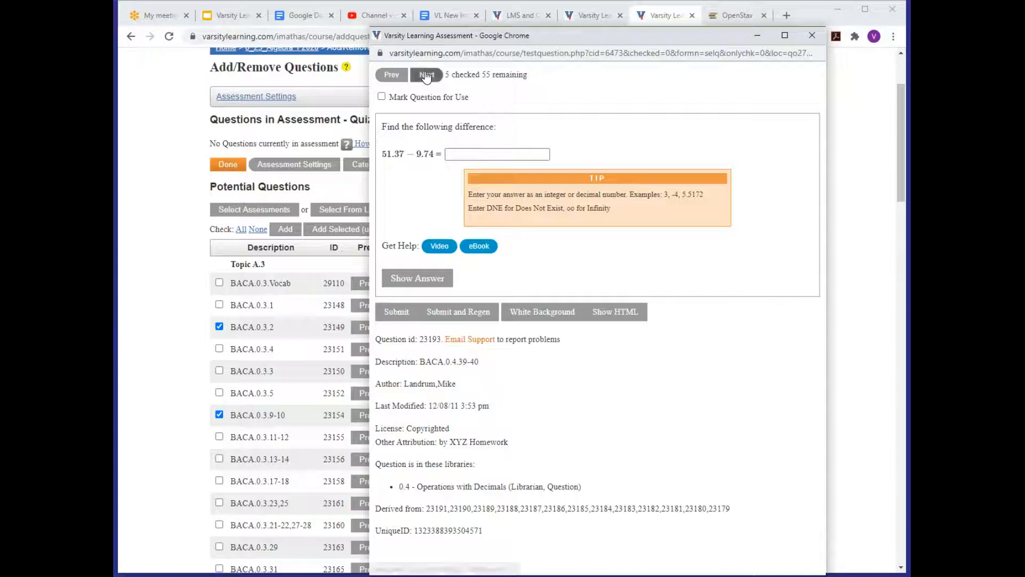
left_click(381, 97)
Advance the previews to the decimal multiplication question BACA.0.4.59-60 and mark it for use.
left_click(429, 77)
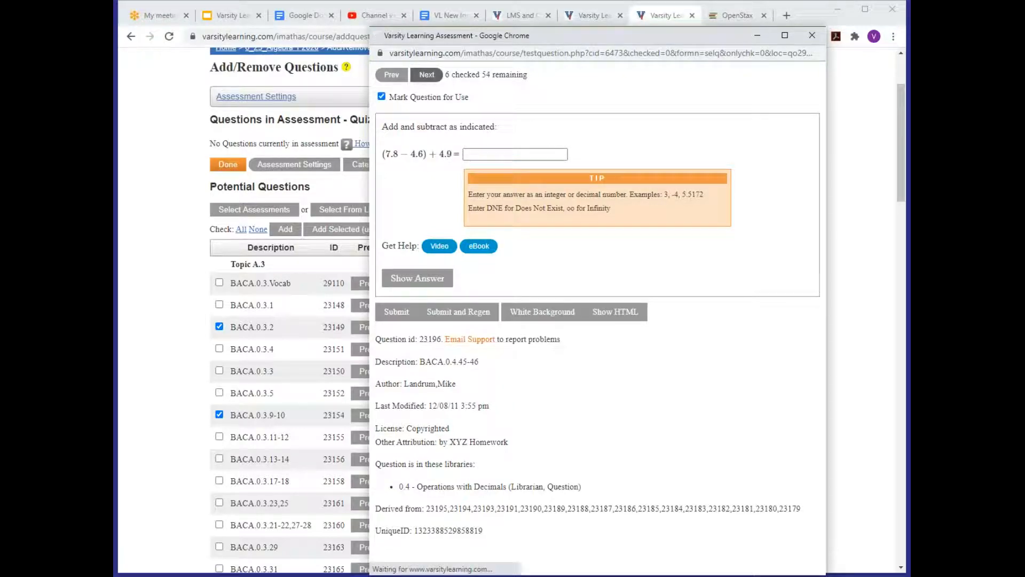
left_click(428, 77)
left_click(426, 75)
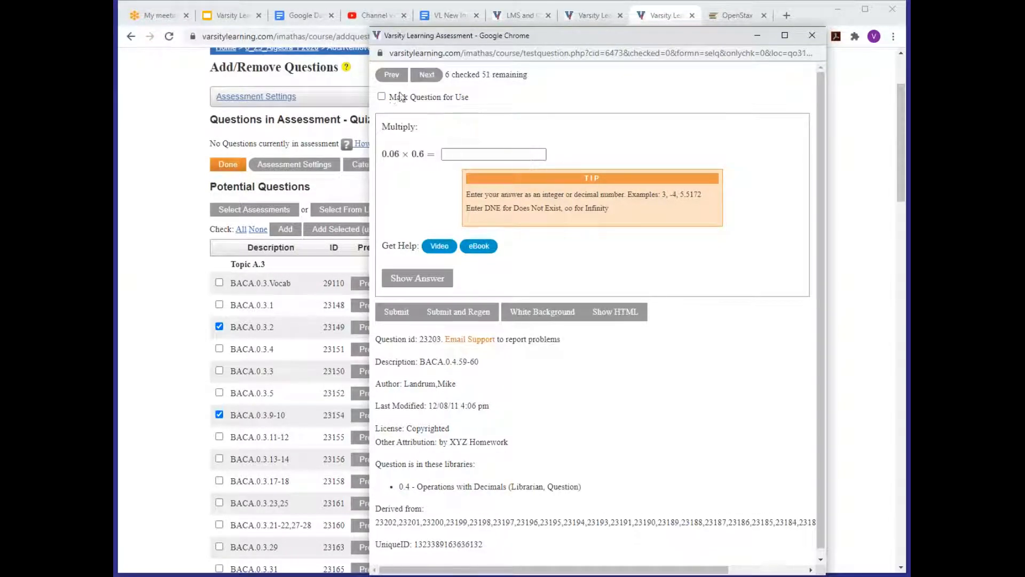
left_click(381, 97)
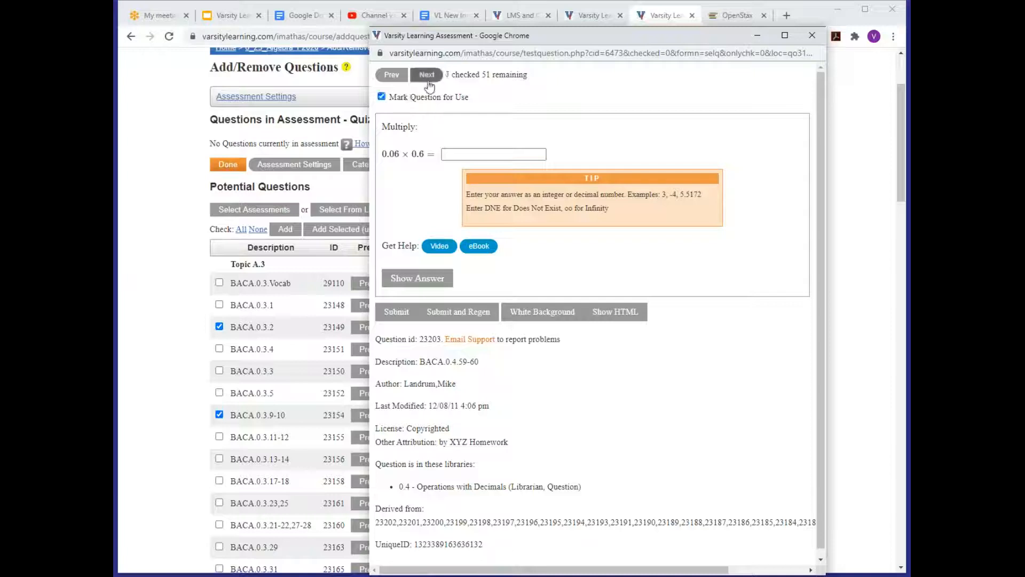
Review the marked questions in the list, then advance the previews to BACA.0.4.149-150 and mark it for use.
left_click(427, 74)
left_click(427, 75)
left_click(427, 75)
left_click(427, 76)
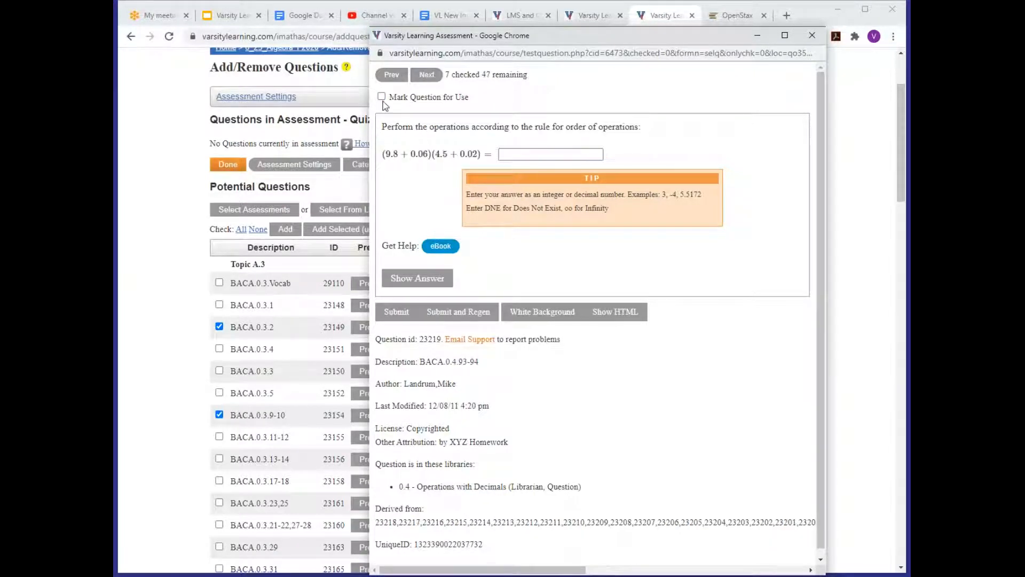
scroll(230, 366, "down", 7)
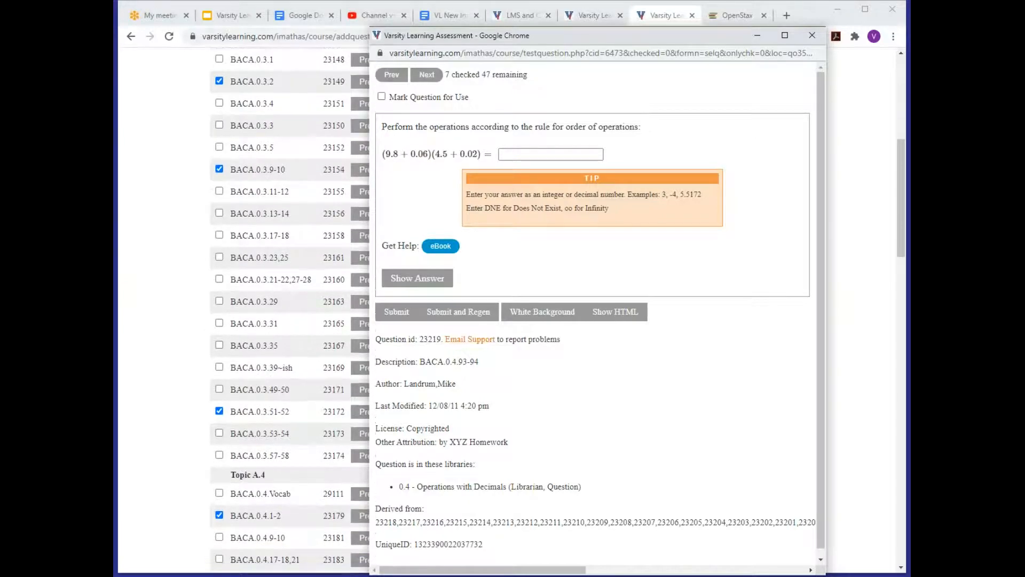
scroll(275, 345, "up", 1)
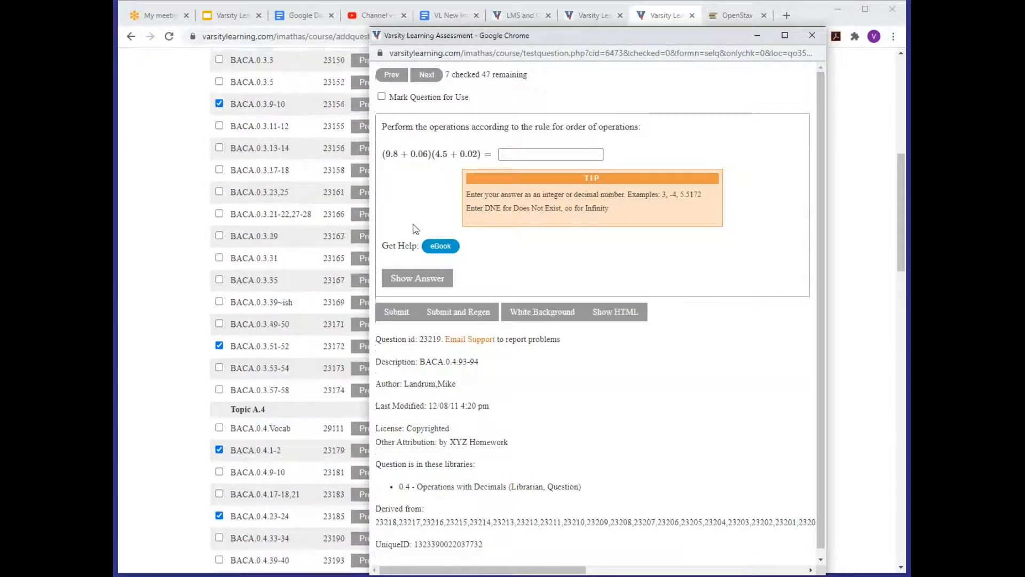
left_click(437, 77)
left_click(437, 77)
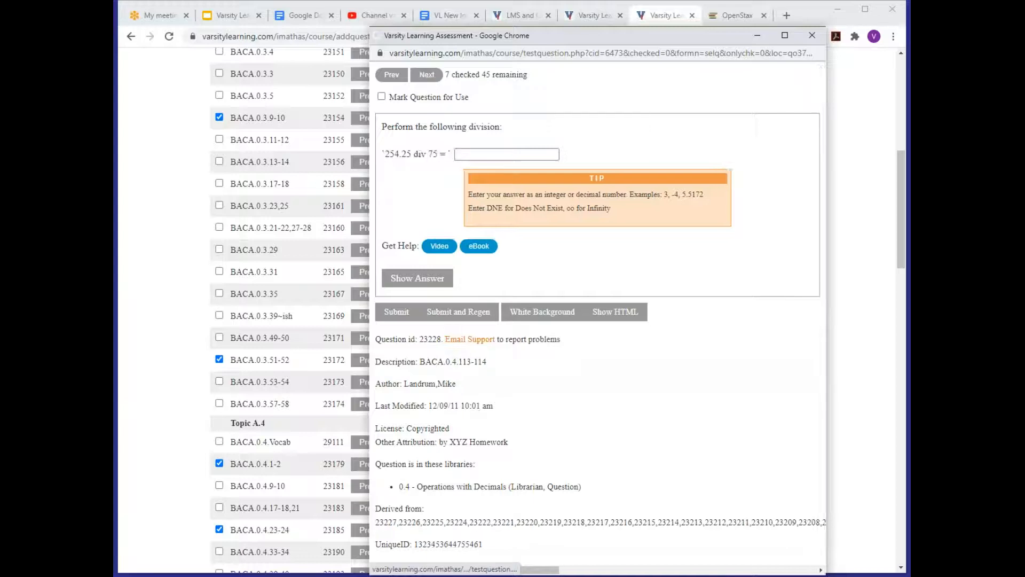
left_click(437, 77)
left_click(426, 75)
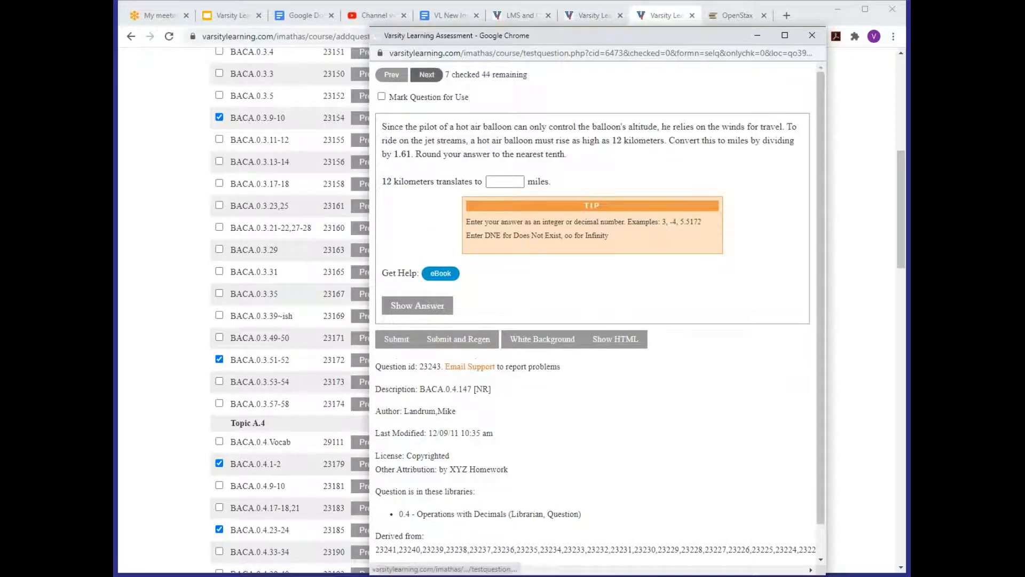
left_click(426, 75)
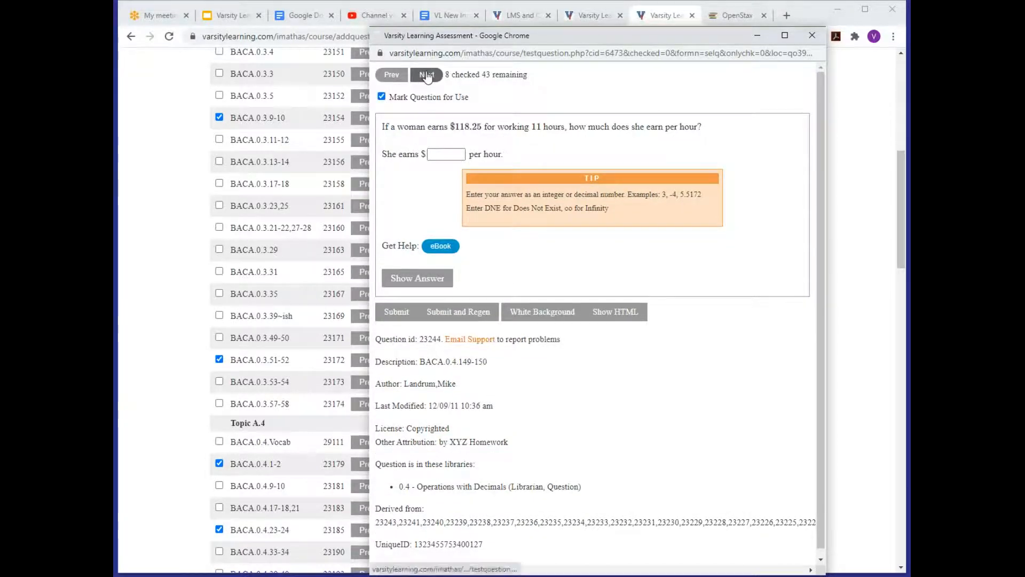
Advance the previews past the last Topic A.4 questions to BACA.0.5.1-4 and mark that question for use.
left_click(427, 75)
left_click(427, 75)
left_click(426, 74)
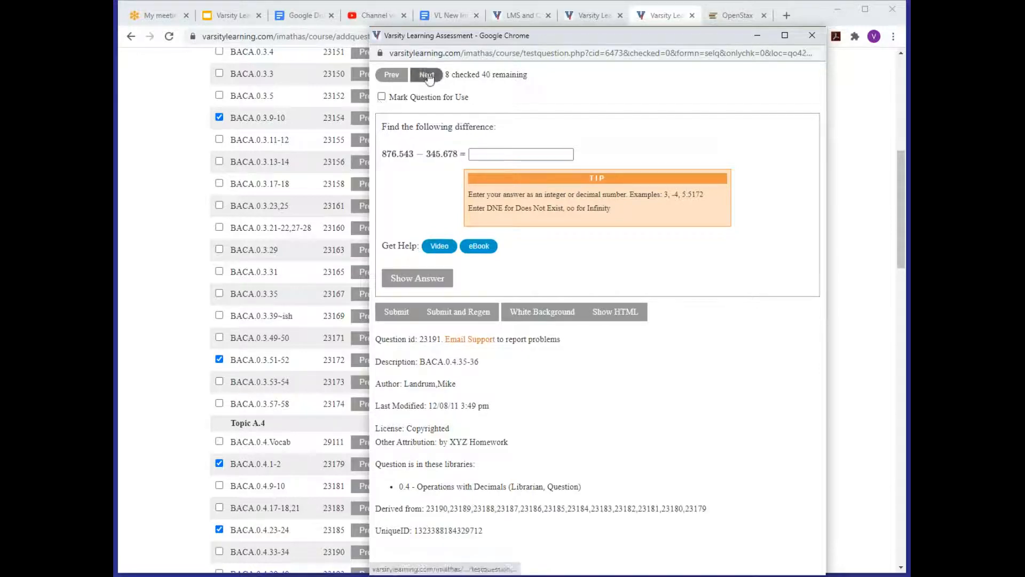
left_click(430, 77)
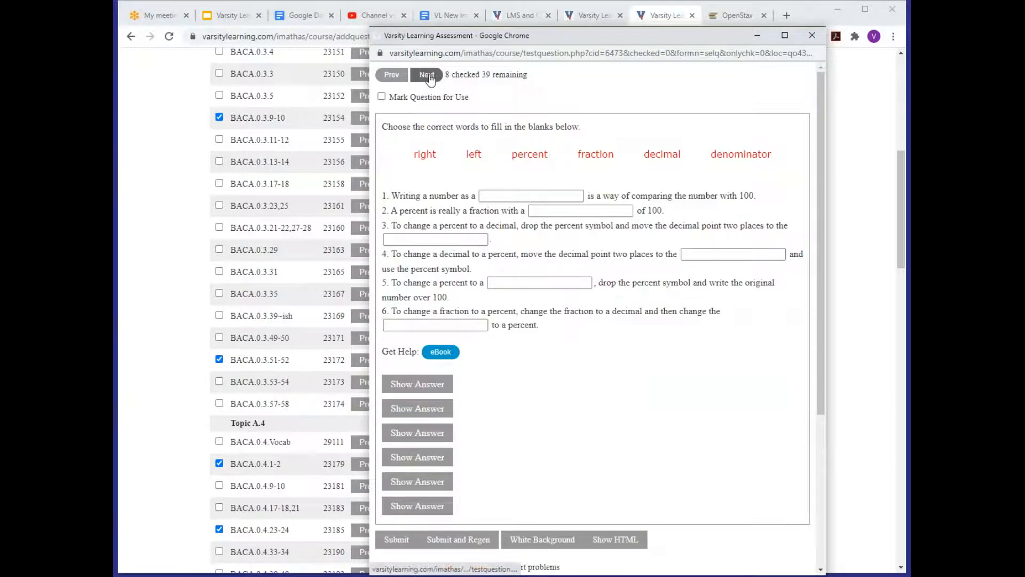
left_click(382, 97)
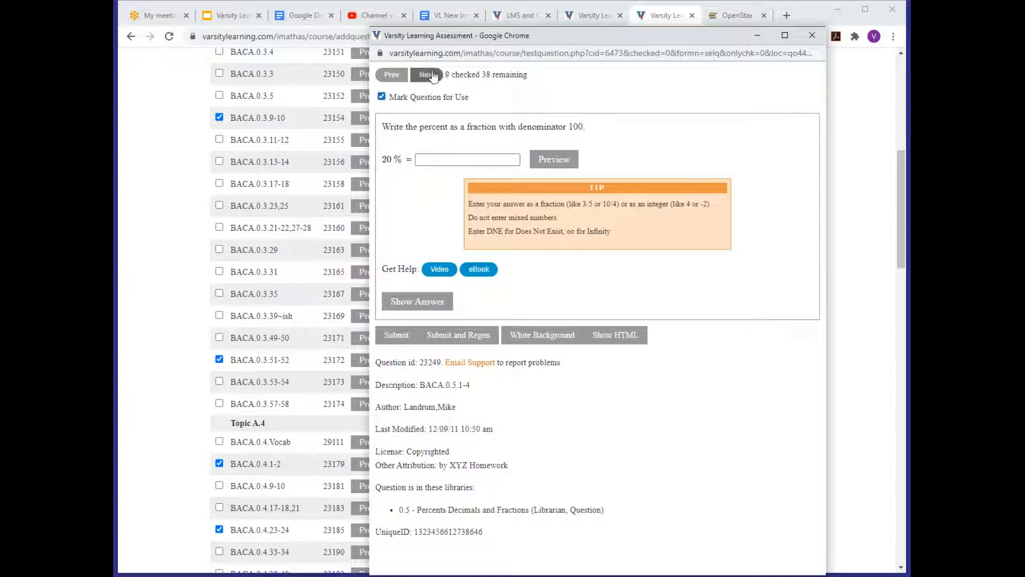
Advance through the Topic A.5 previews to BACA.0.5.25-30 and mark that question for use.
left_click(430, 76)
left_click(427, 75)
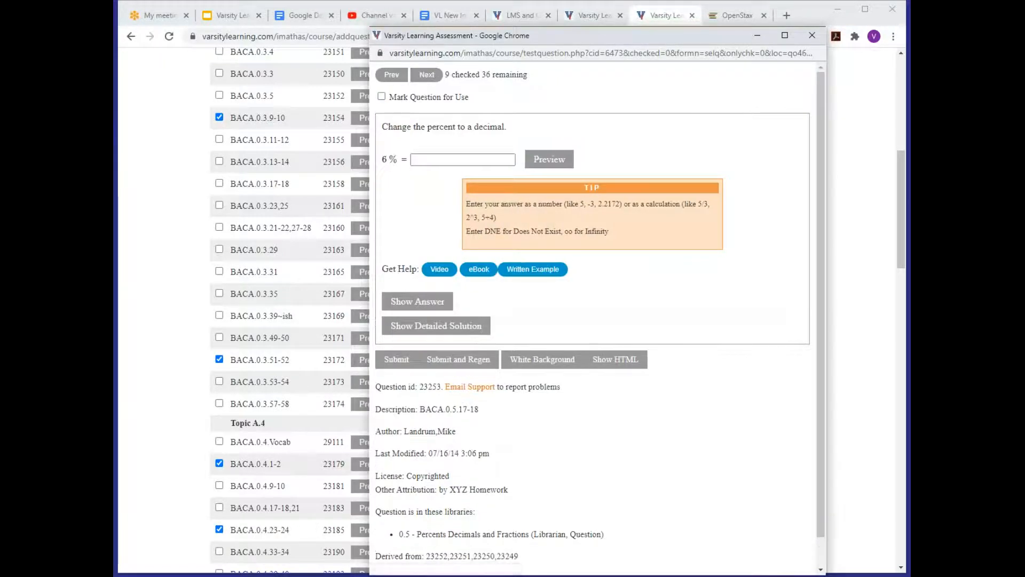
left_click(427, 74)
left_click(427, 75)
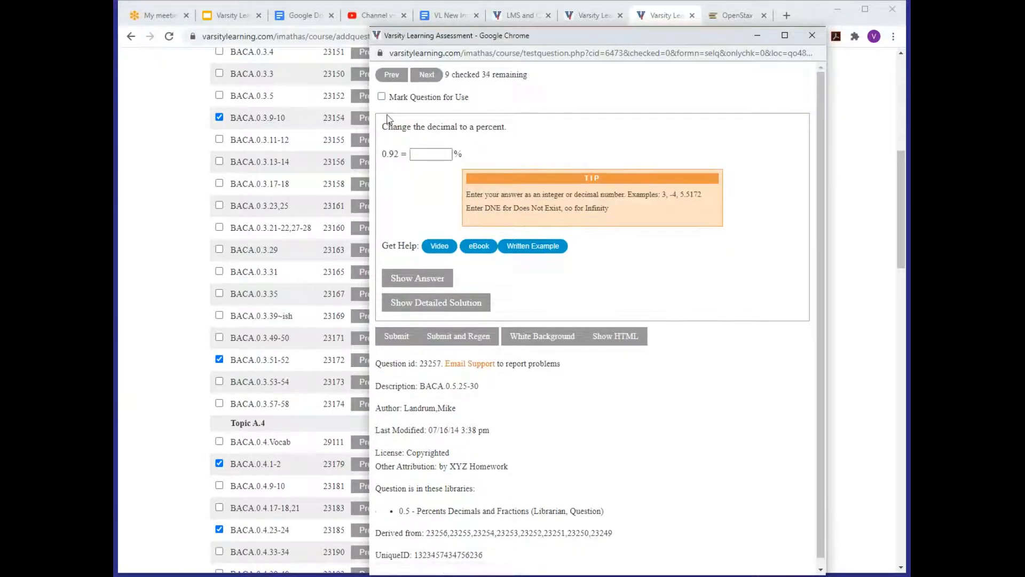
left_click(382, 97)
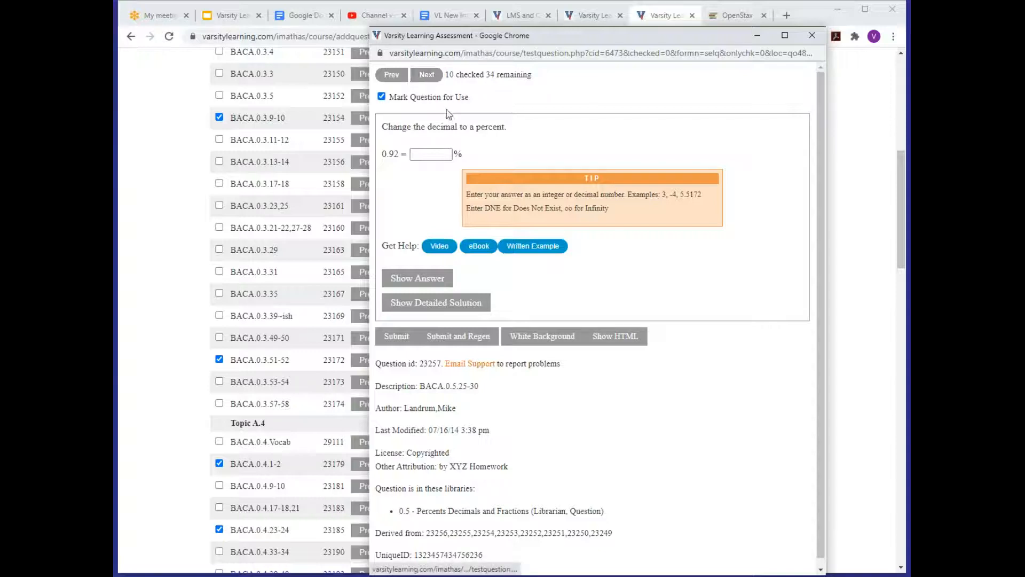
Close the question preview window and add all the marked questions to Quiz 1 using the default settings.
left_click(812, 35)
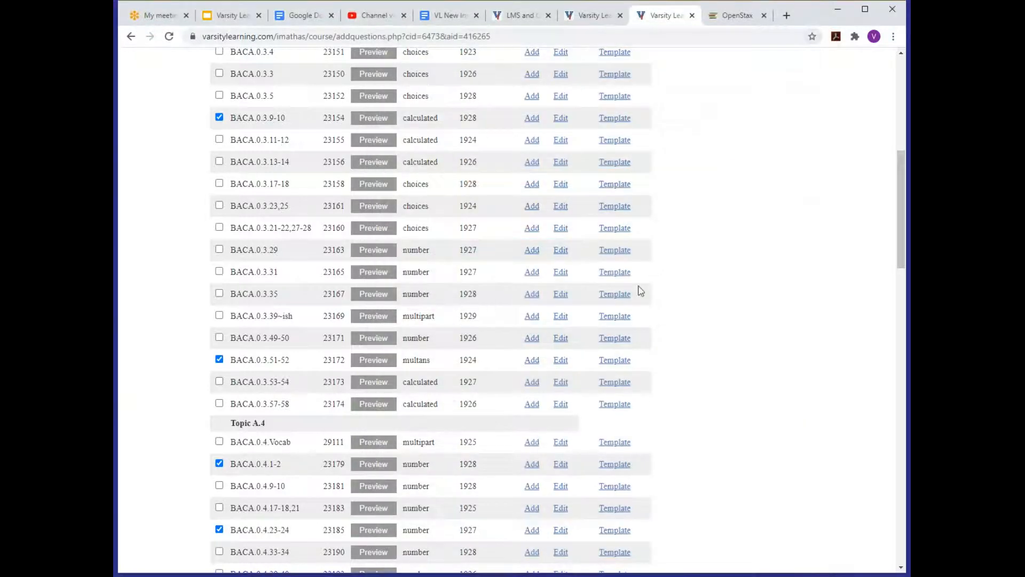
scroll(378, 395, "down", 15)
scroll(377, 393, "up", 15)
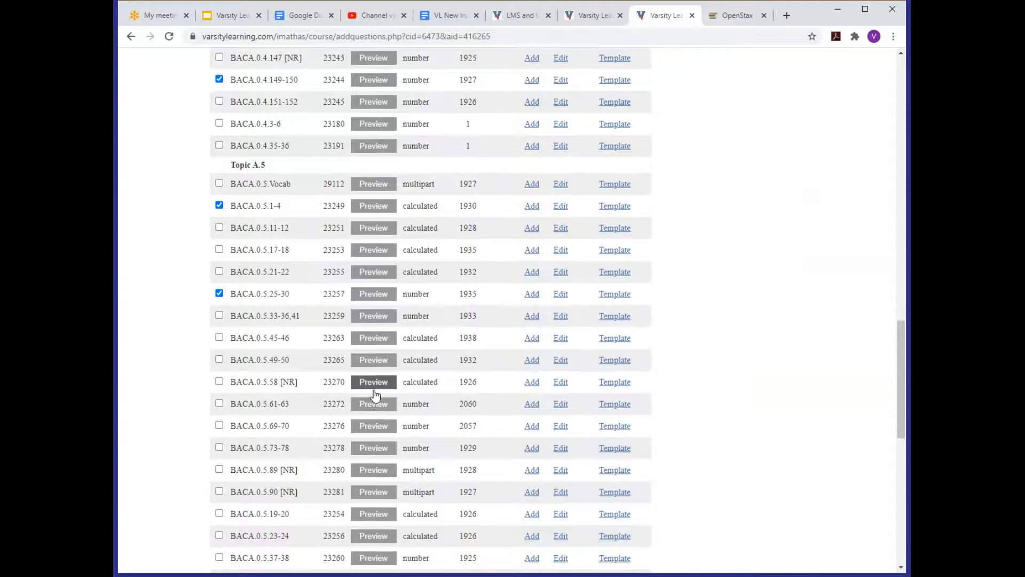
scroll(376, 394, "up", 3)
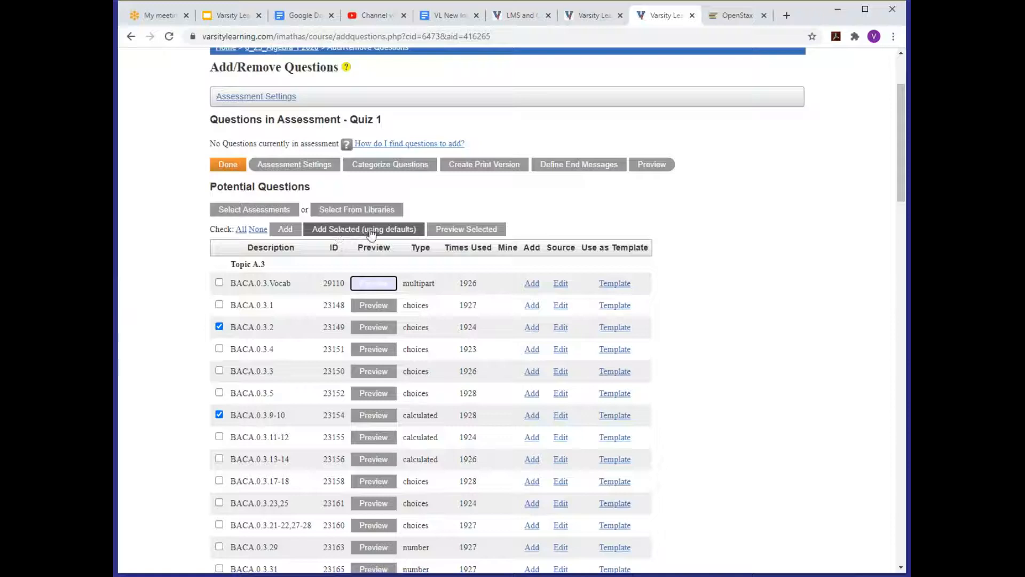
left_click(372, 232)
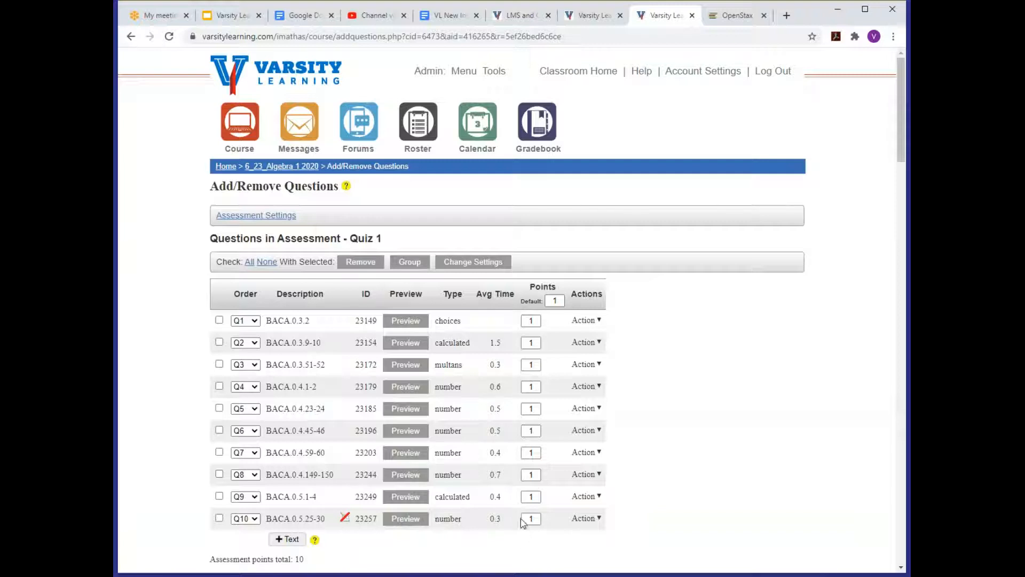
Set the default points per question in Quiz 1 to 5 and finish editing its questions.
left_click(562, 300)
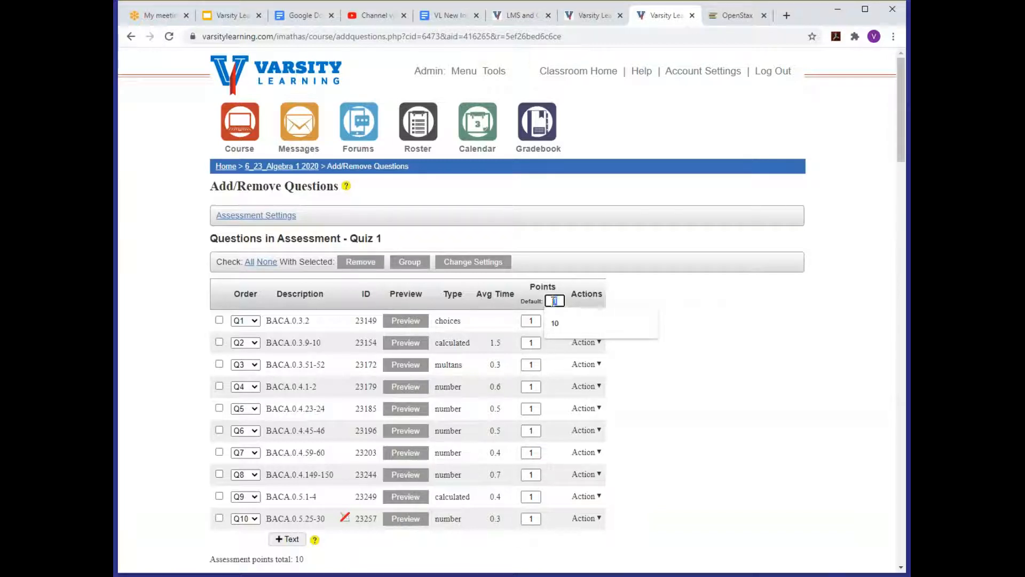
type("5")
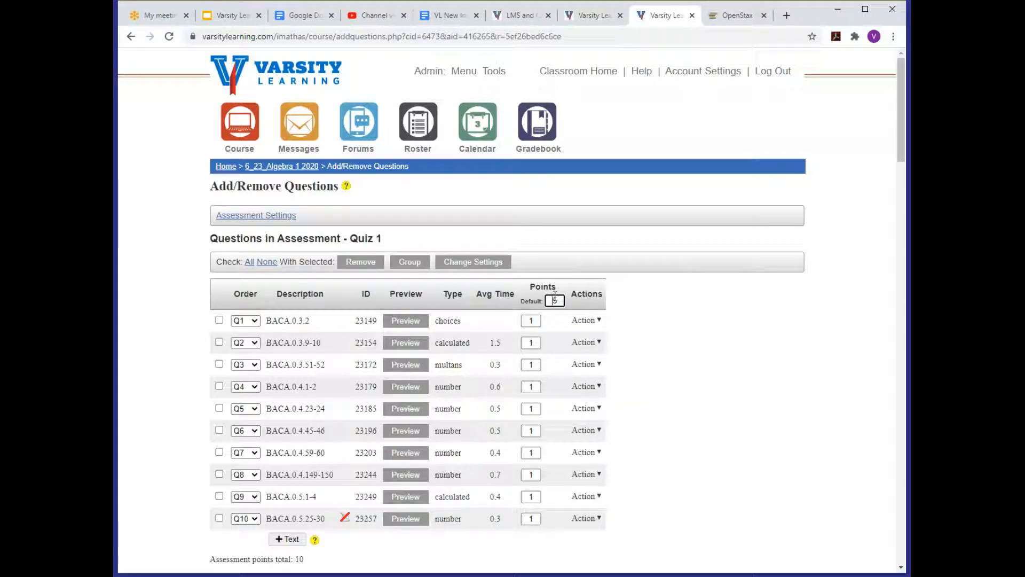
left_click(559, 371)
scroll(537, 456, "down", 2)
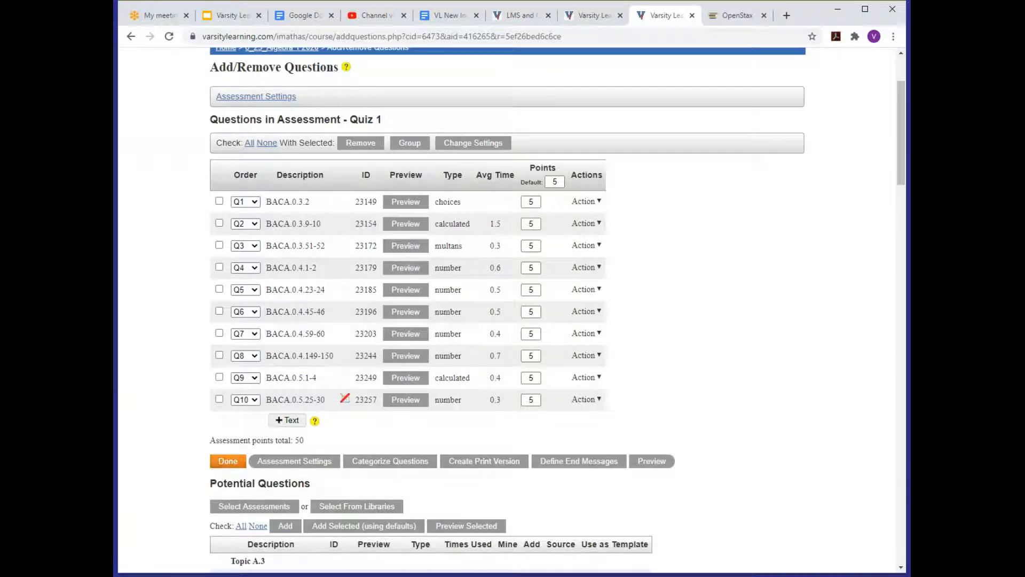
left_click(226, 463)
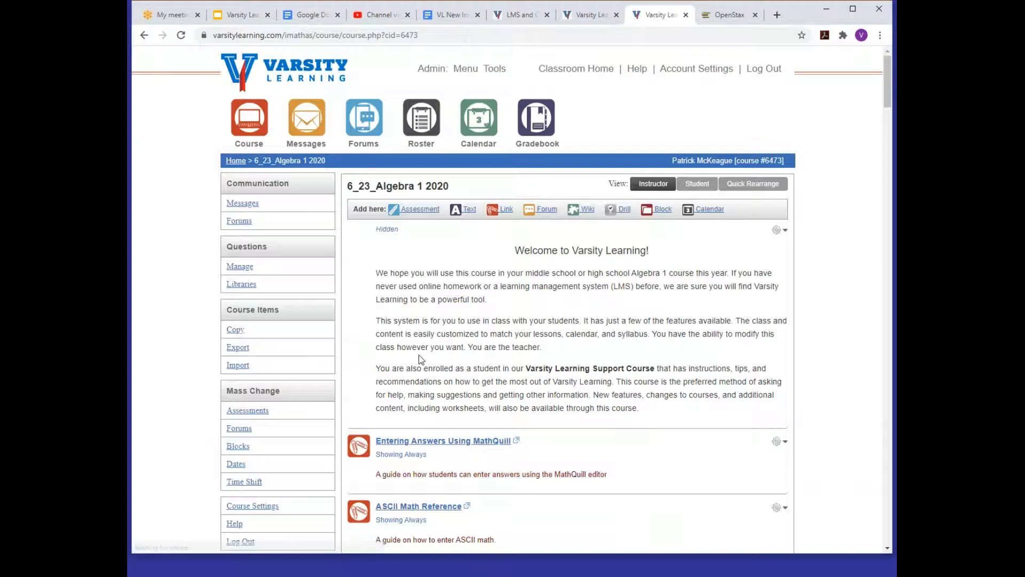
Change Quiz 1's visibility in its settings from hidden to Show by Dates and save the changes.
scroll(419, 356, "down", 6)
scroll(433, 383, "down", 15)
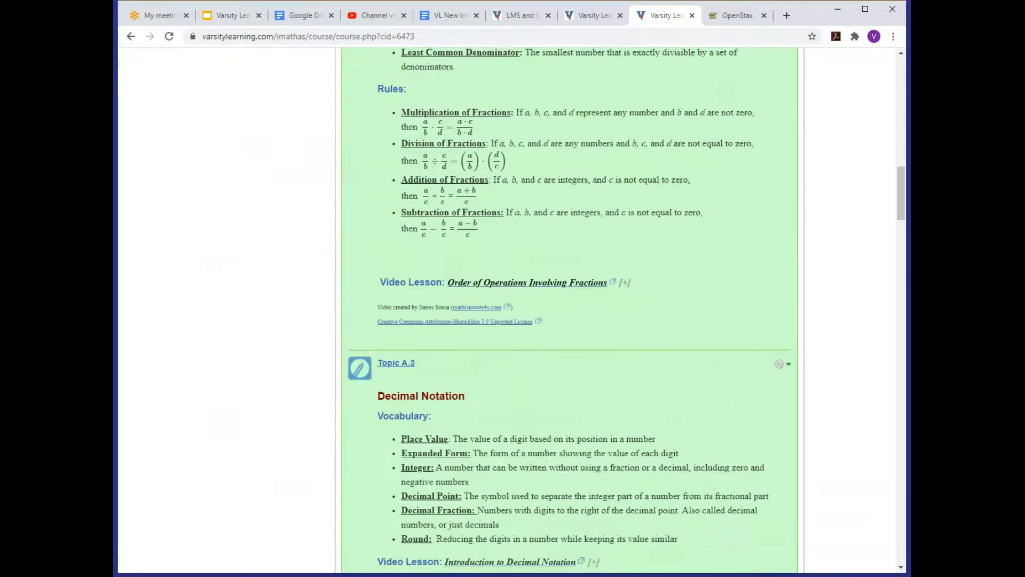
scroll(502, 403, "down", 14)
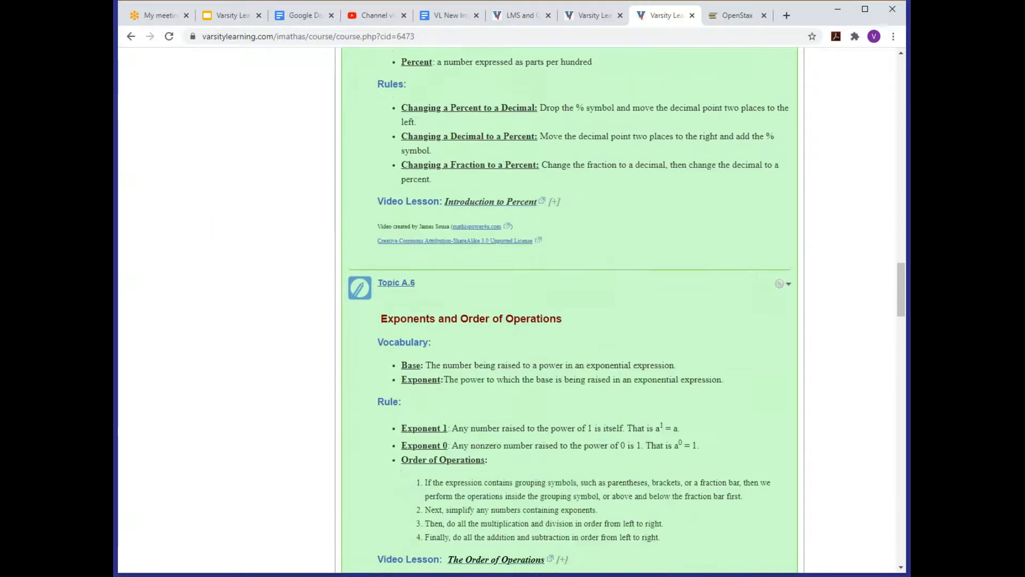
scroll(502, 403, "down", 8)
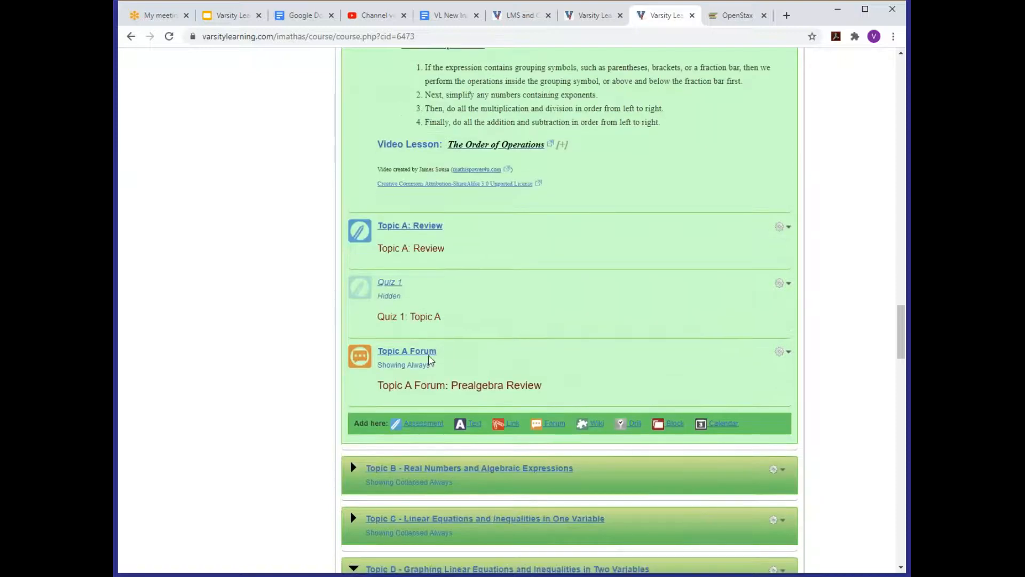
left_click(775, 271)
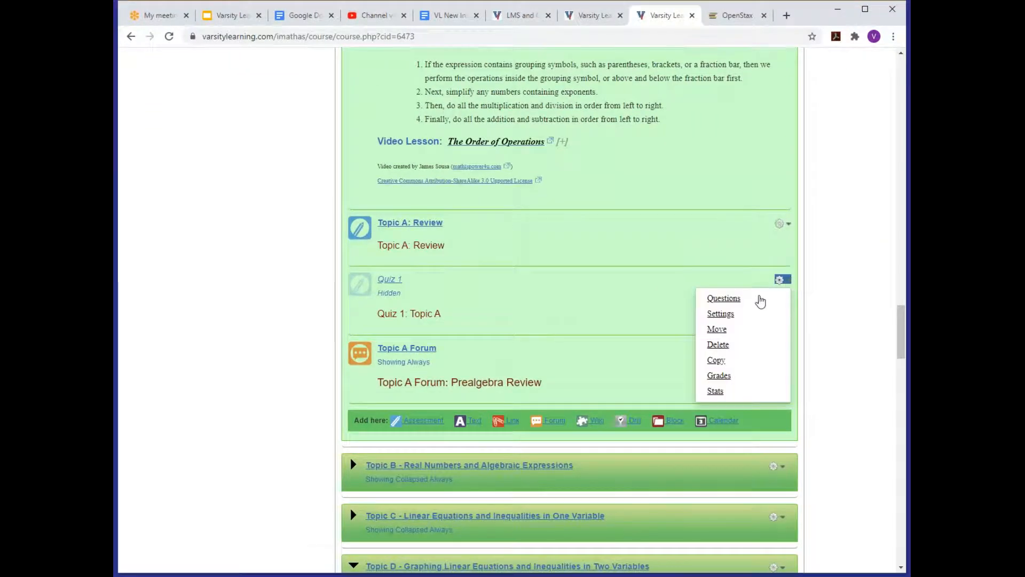
left_click(714, 304)
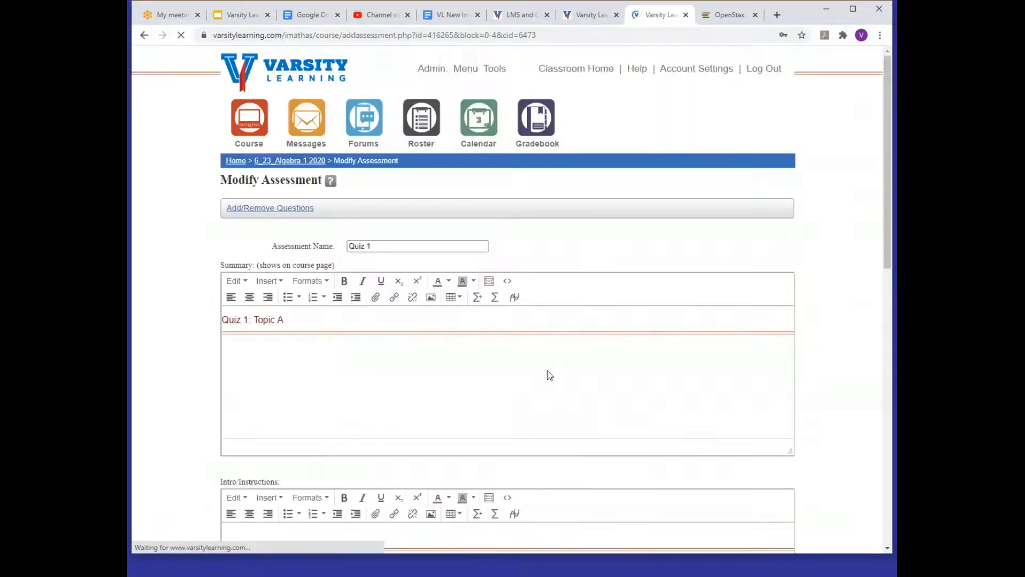
scroll(534, 379, "down", 4)
scroll(523, 384, "down", 6)
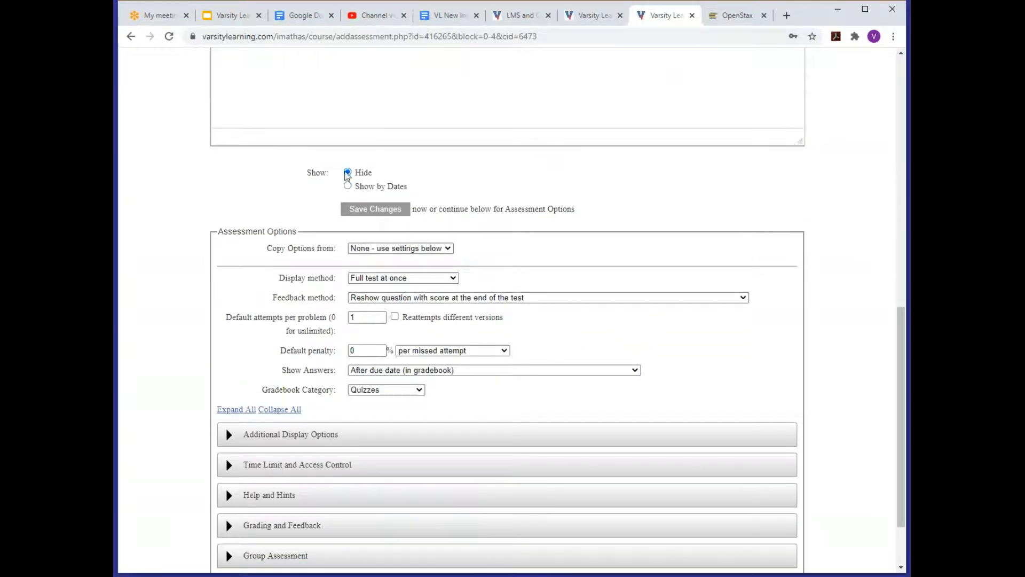
left_click(348, 184)
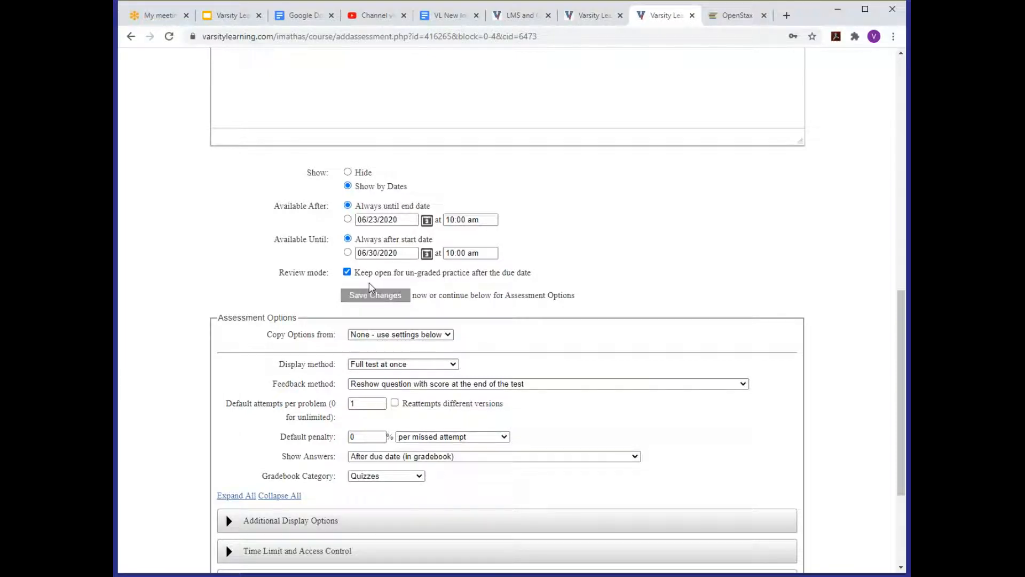
left_click(366, 297)
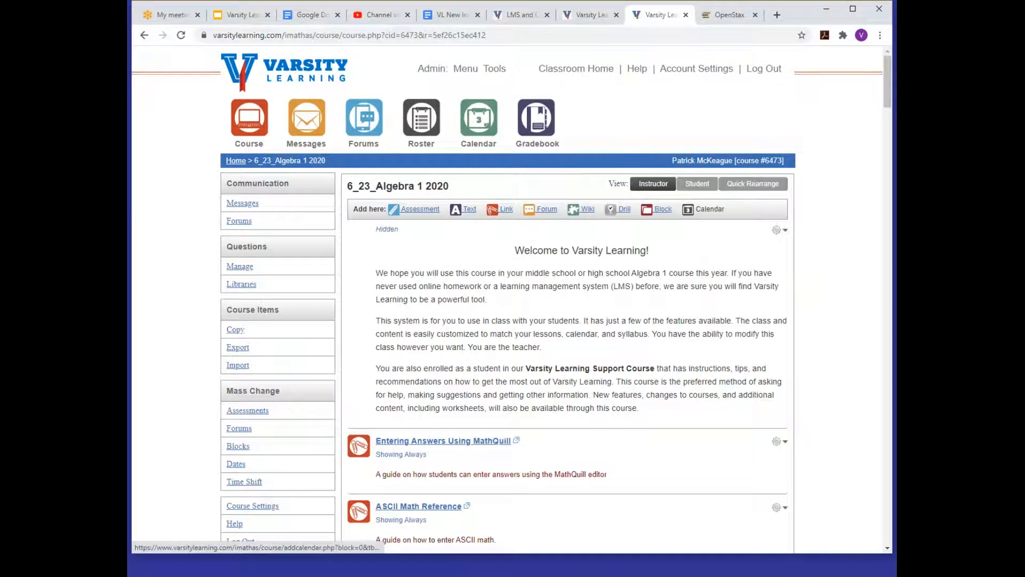
Add a calendar at the beginning of the course page.
left_click(710, 209)
scroll(710, 209, "down", 2)
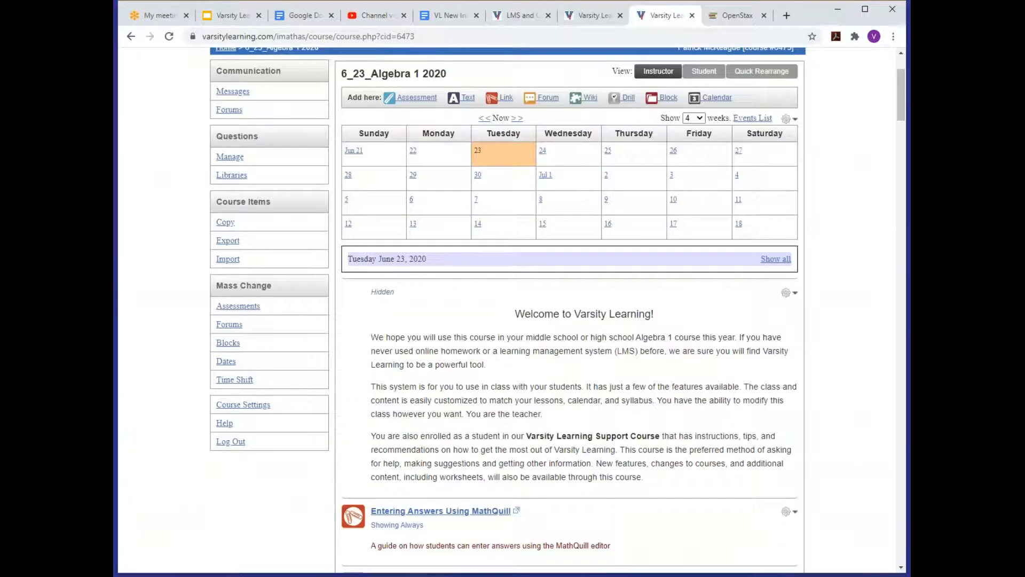
scroll(507, 267, "up", 1)
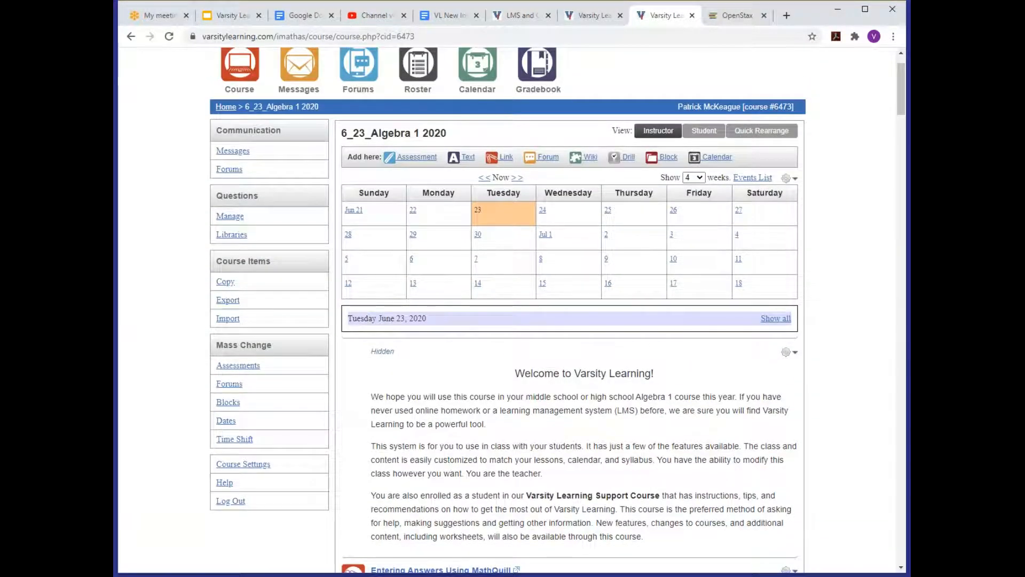
Make Quiz 1 available from 06/23/2020 until 06/30/2020 at 10:00 am and save the changes.
scroll(569, 309, "down", 14)
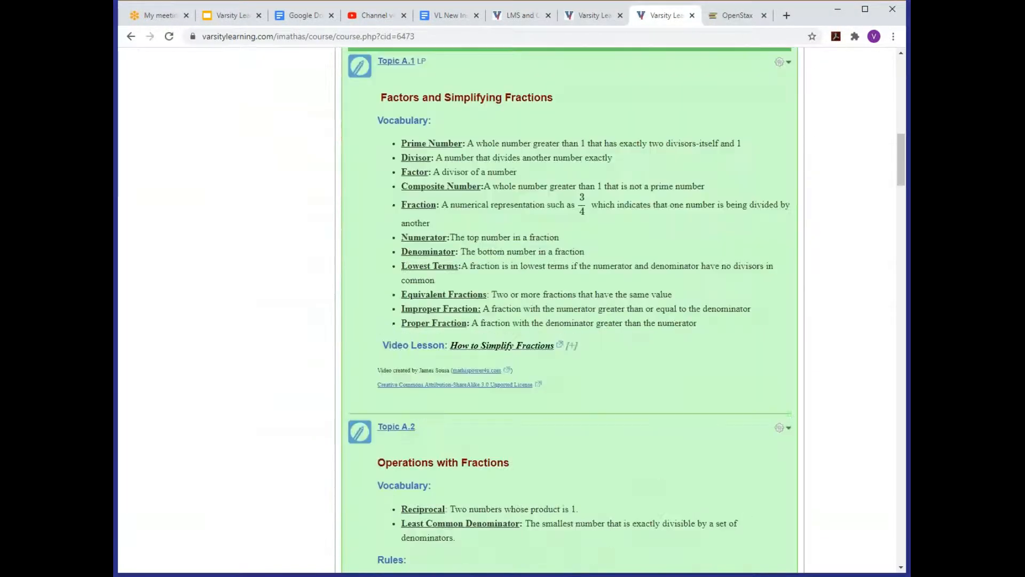
scroll(687, 308, "down", 13)
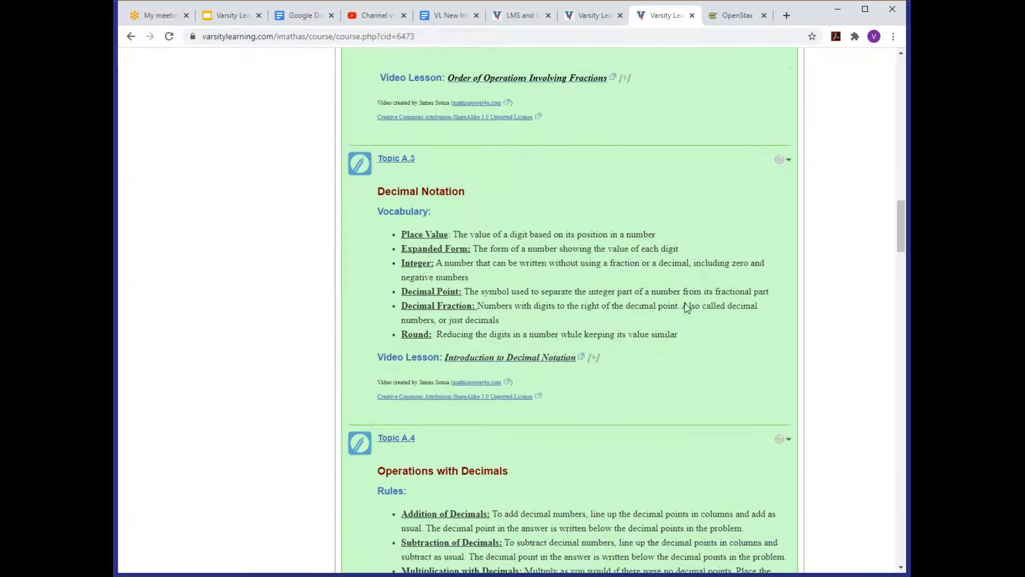
scroll(687, 308, "down", 15)
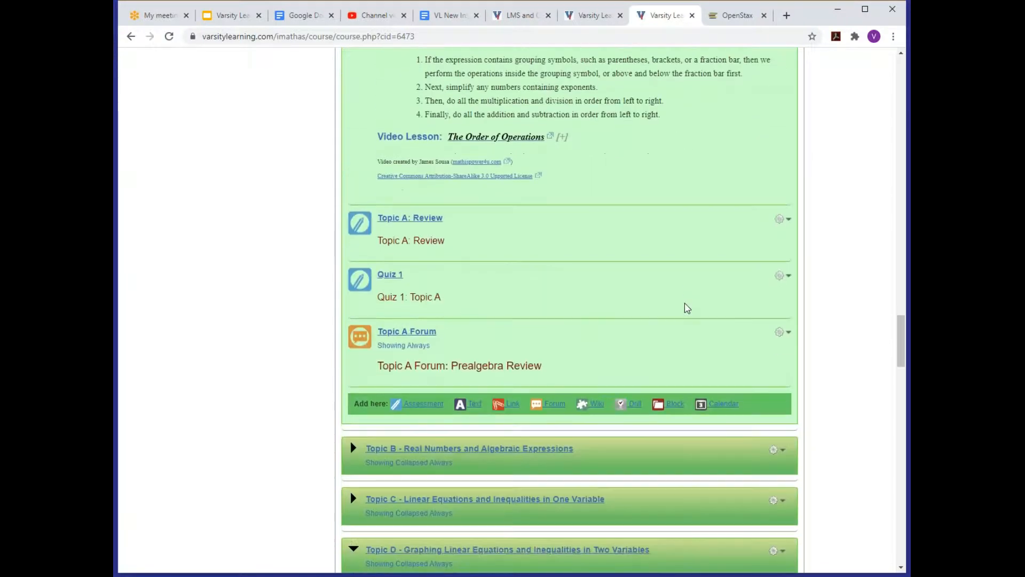
left_click(783, 276)
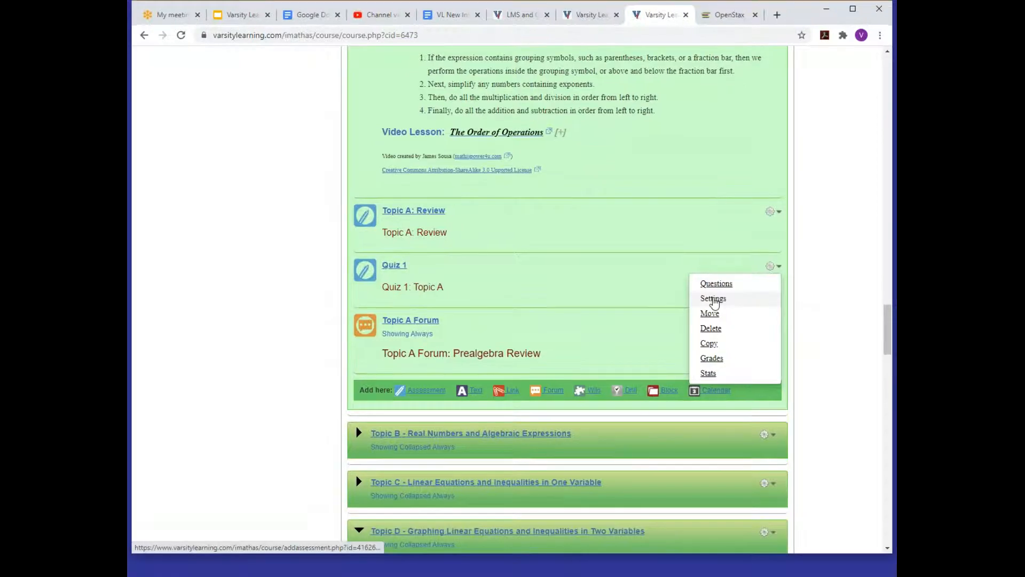
left_click(714, 299)
scroll(563, 314, "down", 8)
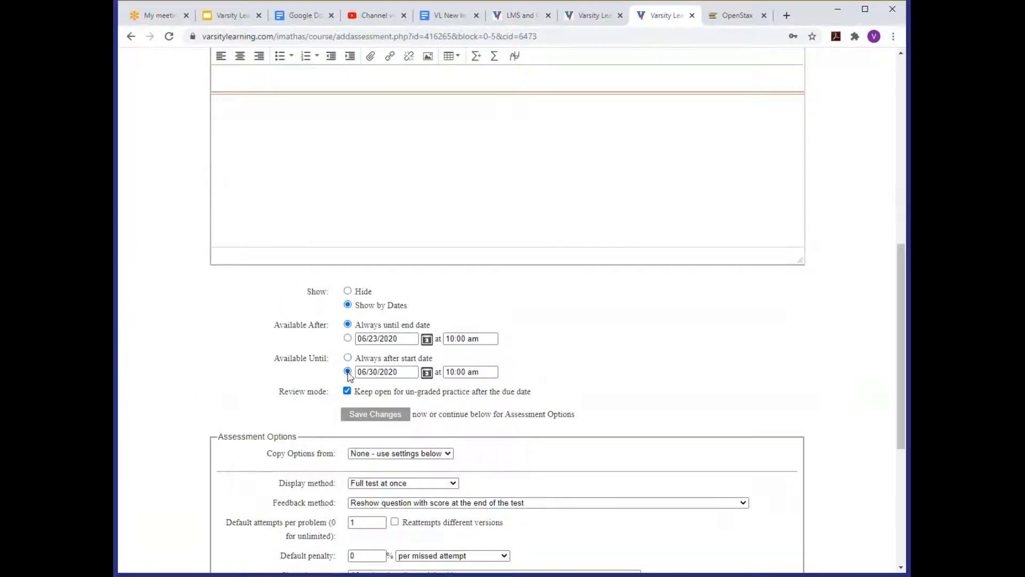
left_click(348, 338)
left_click(376, 416)
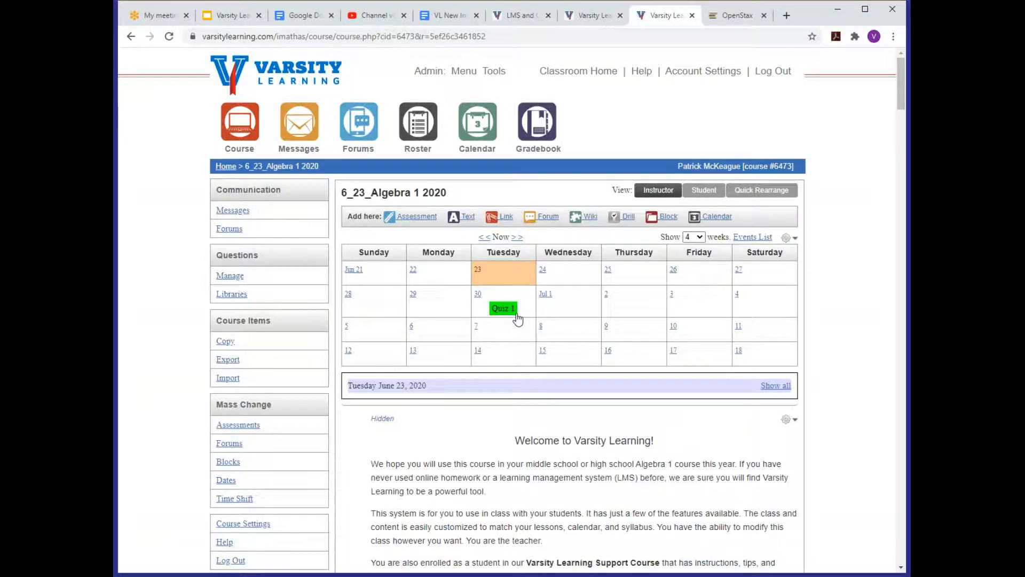
Open Quiz 1 from its June 30 calendar entry and start the timed assessment.
left_click(517, 317)
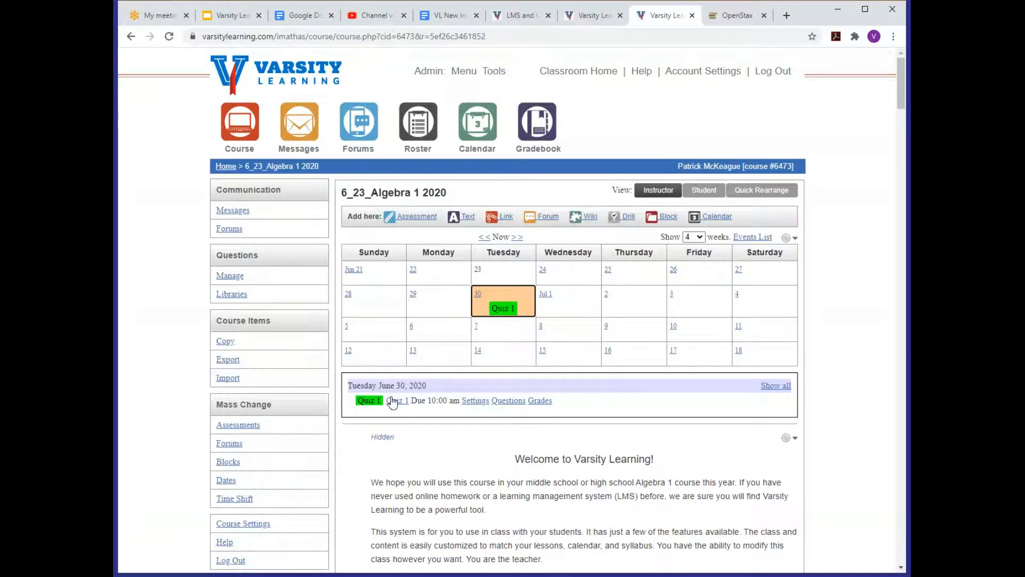
left_click_drag(391, 400, 395, 402)
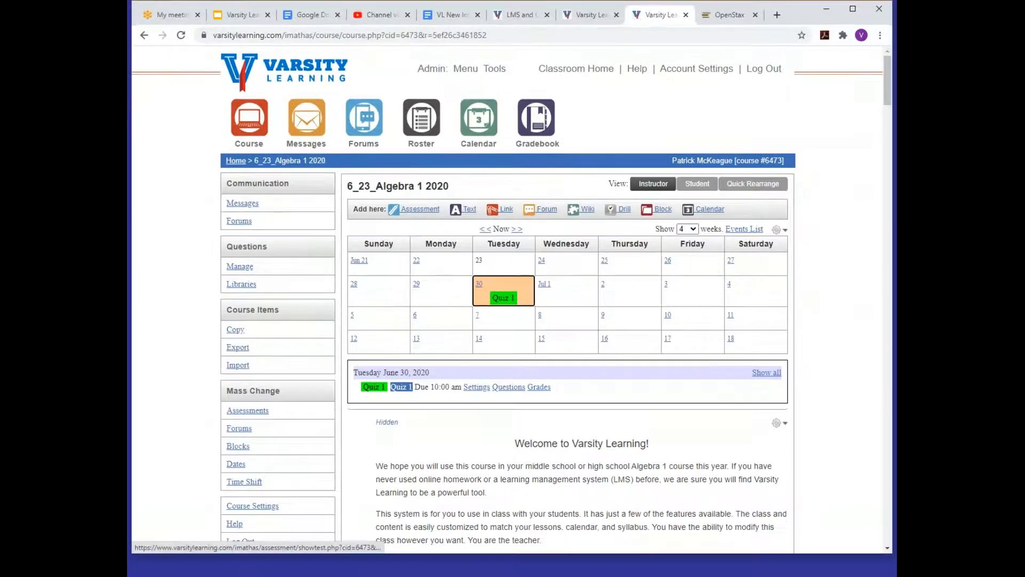
left_click(400, 387)
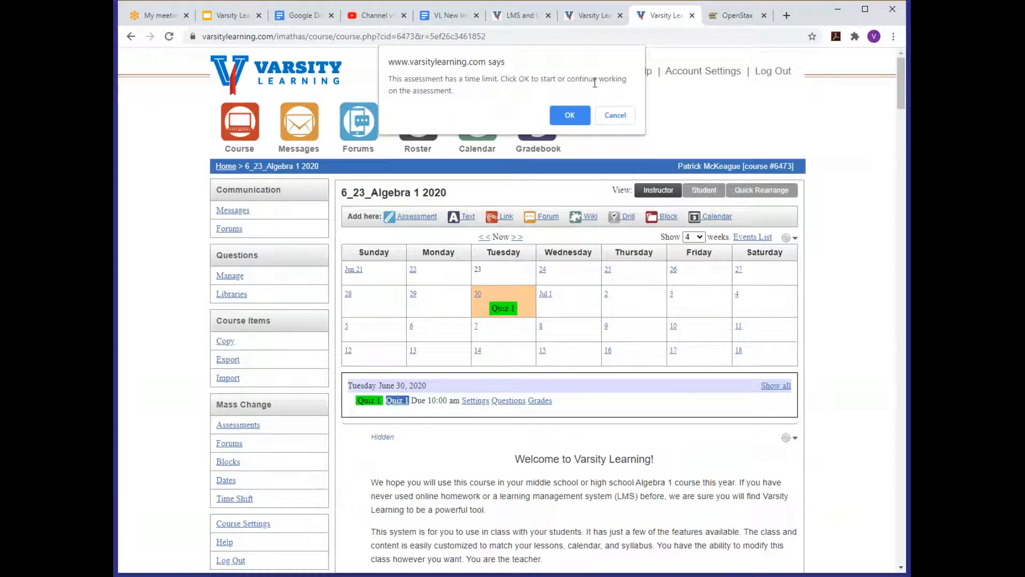
left_click(571, 115)
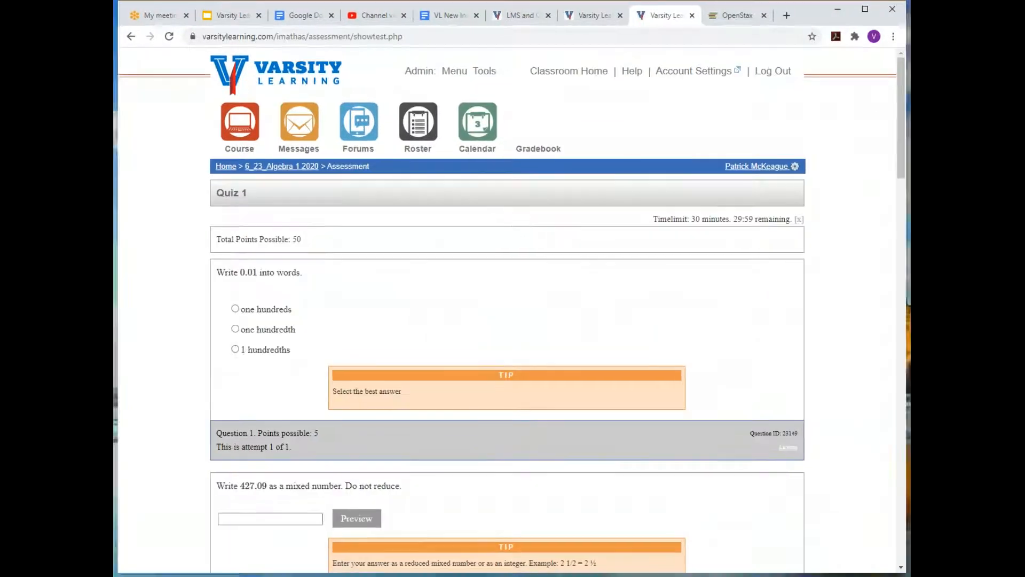
Check the quiz's time limit display and answer question 1 with "one hundredth".
double_click(736, 218)
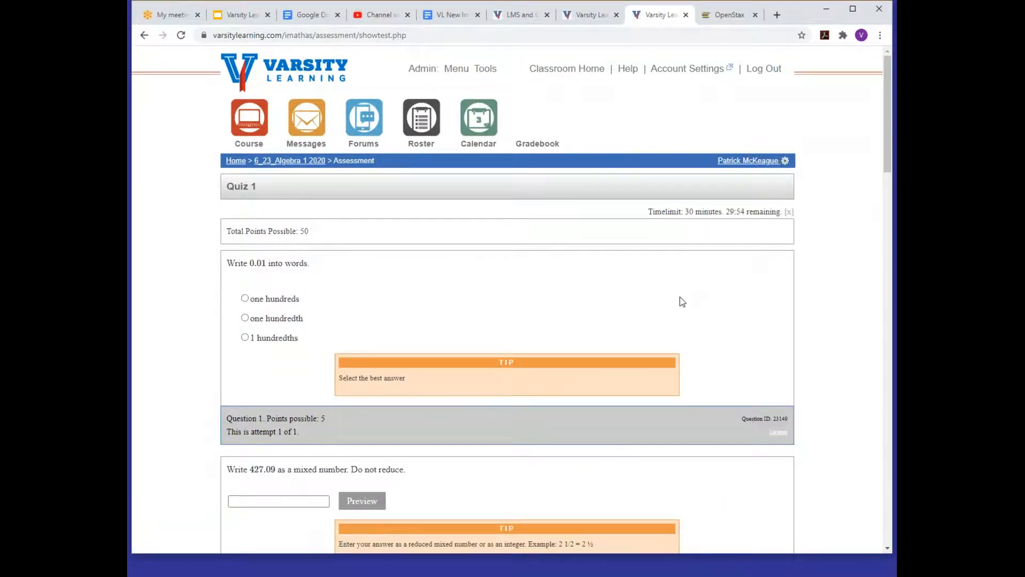
scroll(680, 296, "down", 2)
scroll(675, 304, "up", 2)
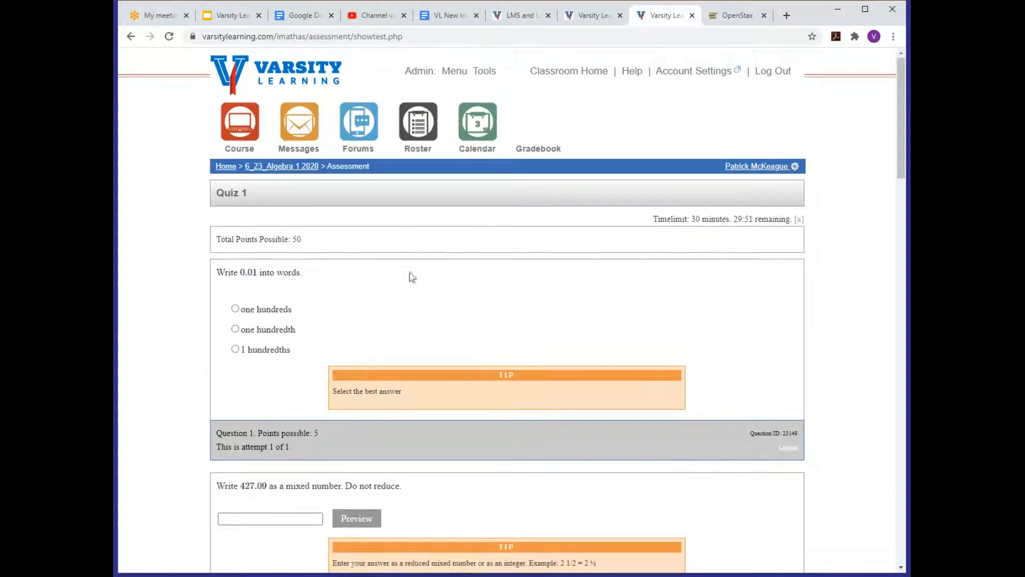
scroll(379, 302, "down", 2)
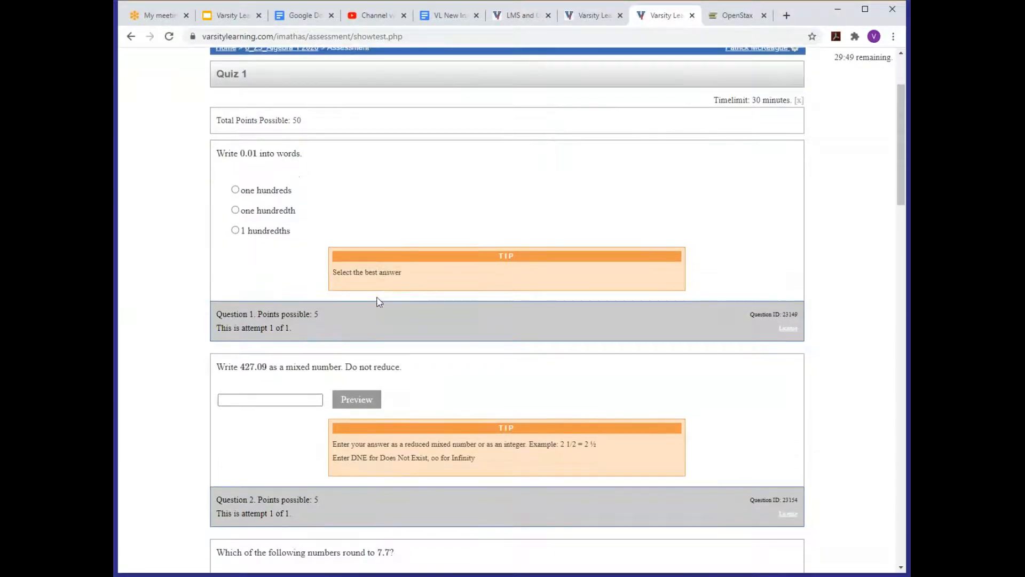
scroll(302, 329, "up", 1)
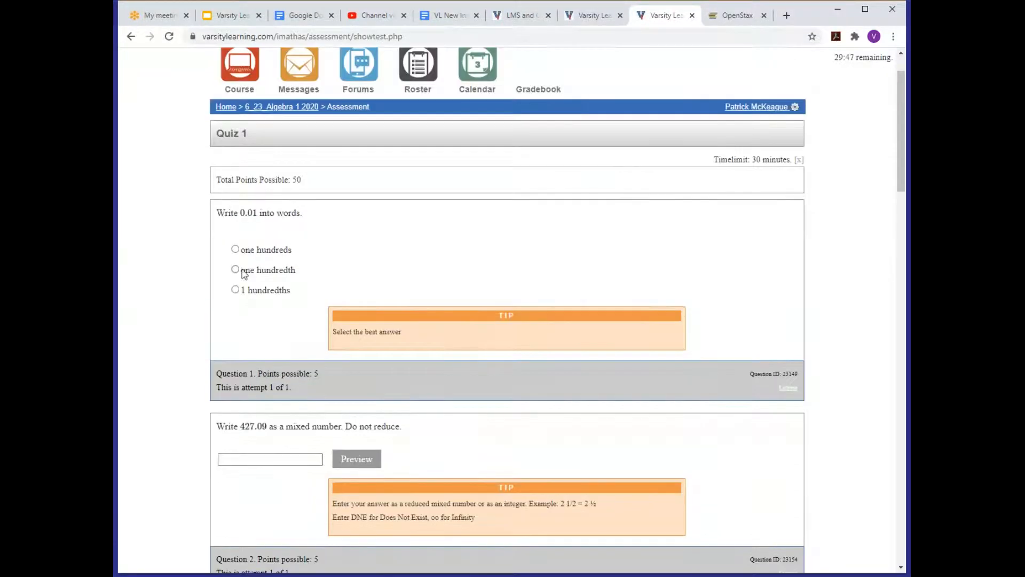
scroll(265, 355, "down", 2)
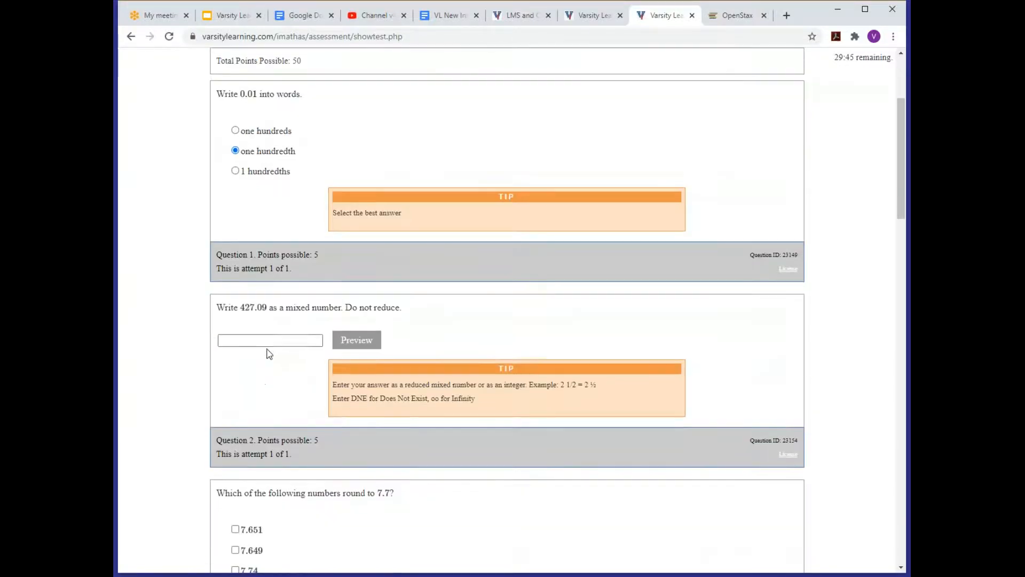
Save the Quiz 1 answers without submitting them for grading, then return to the assessment.
scroll(286, 373, "down", 9)
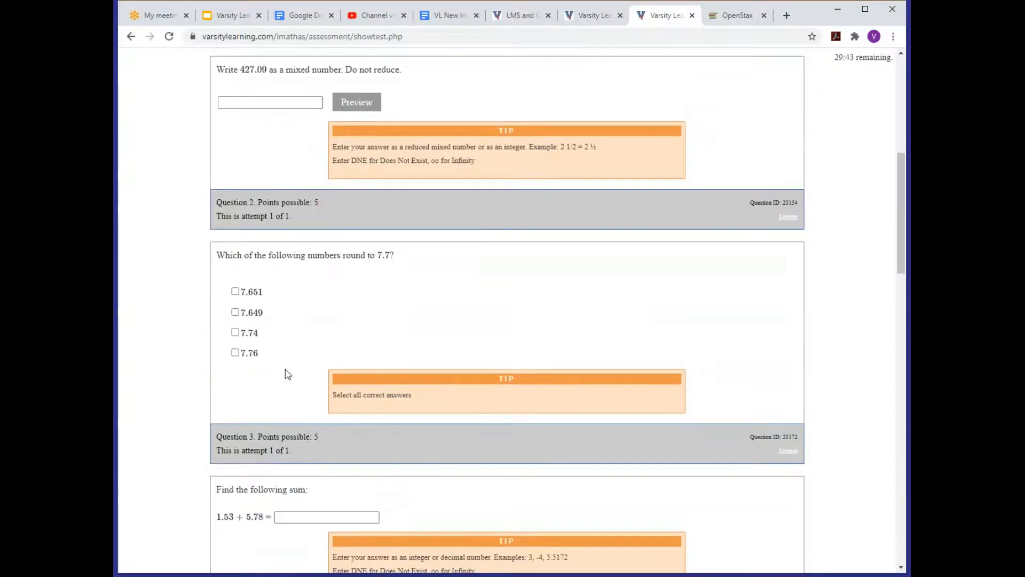
scroll(307, 438, "down", 15)
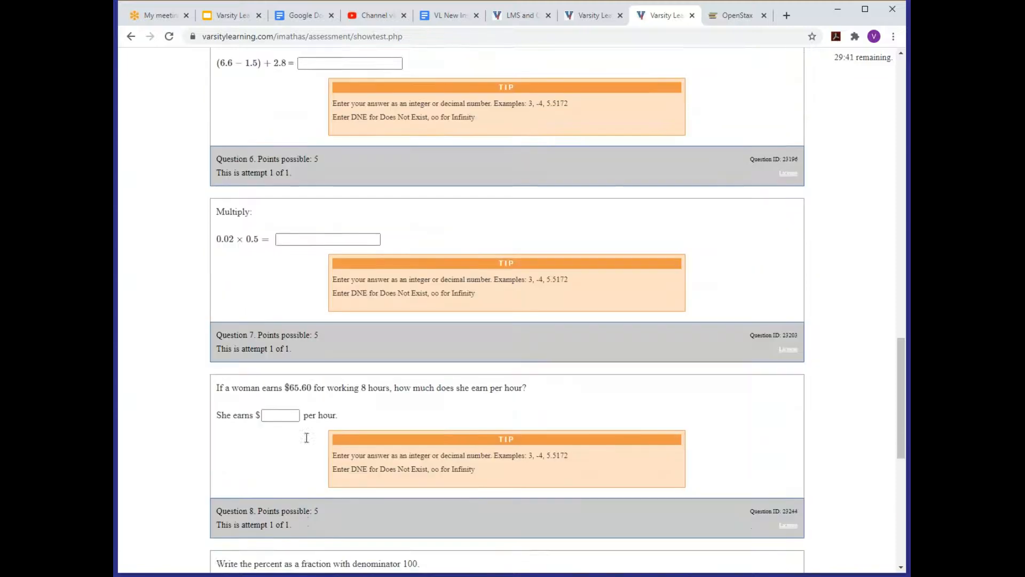
scroll(375, 184, "down", 1)
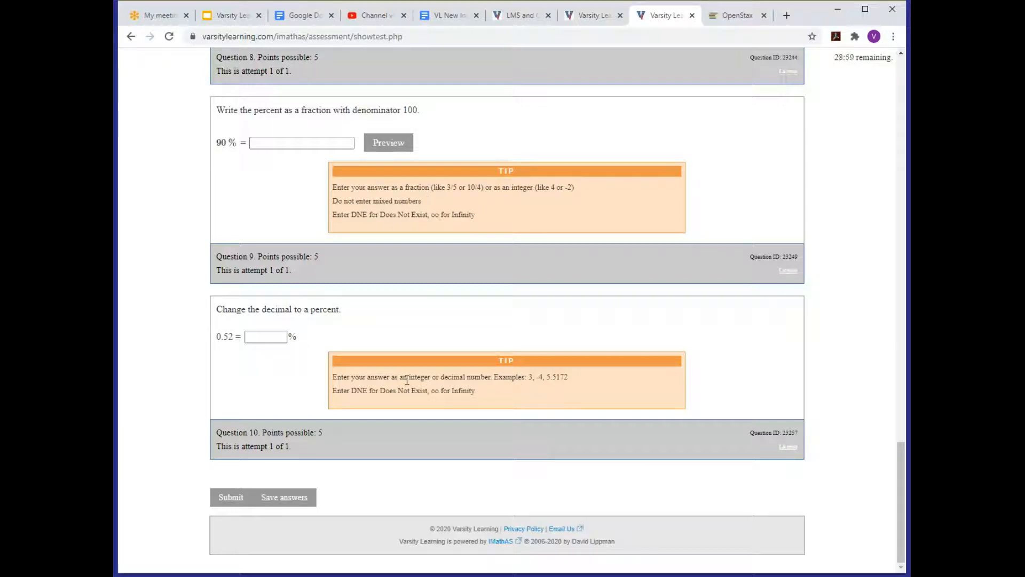
left_click(297, 498)
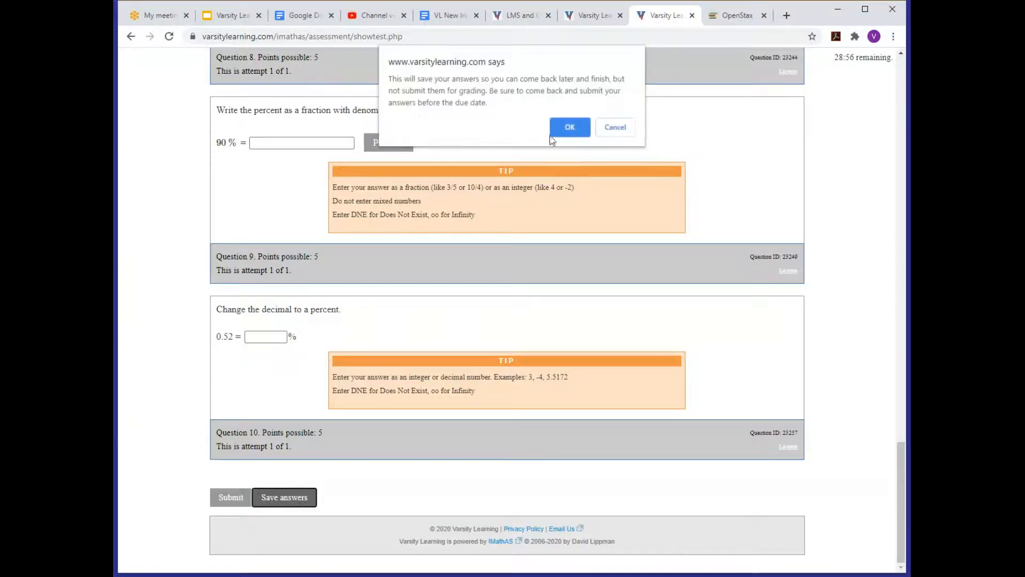
left_click(570, 129)
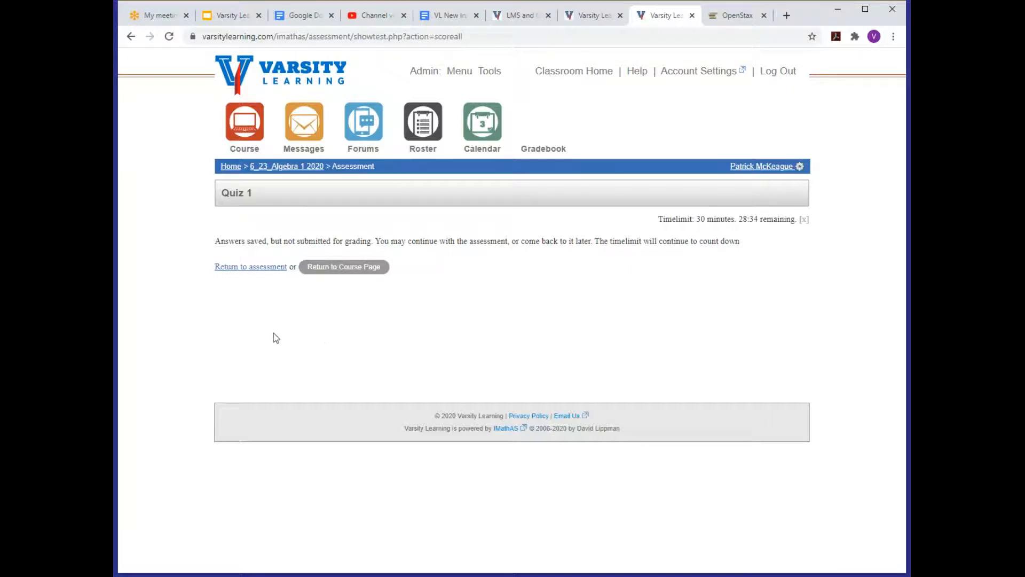
left_click(249, 267)
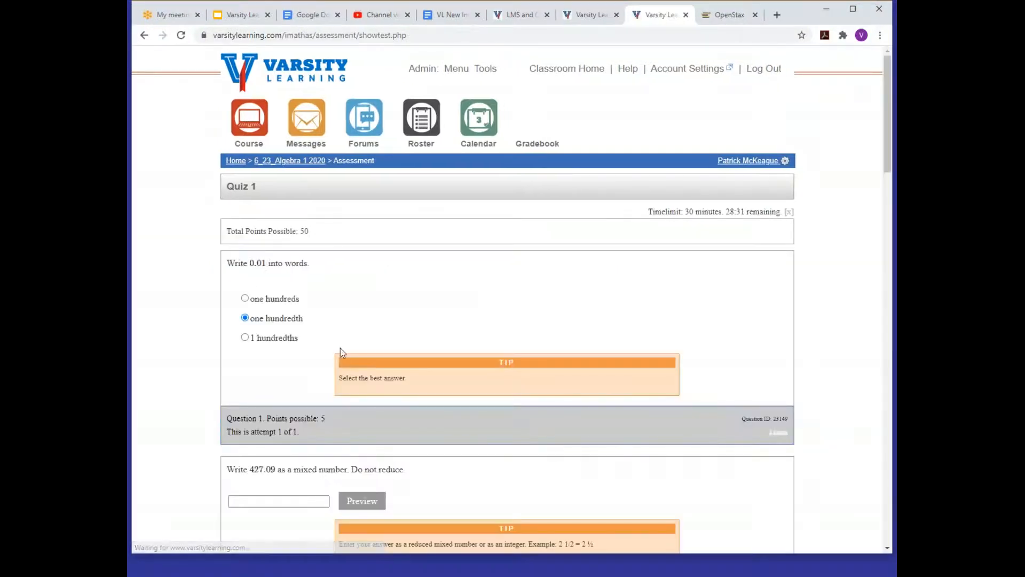
Look over the first questions of Quiz 1 and return to the 6_23_Algebra 1 2020 course page.
scroll(341, 348, "down", 12)
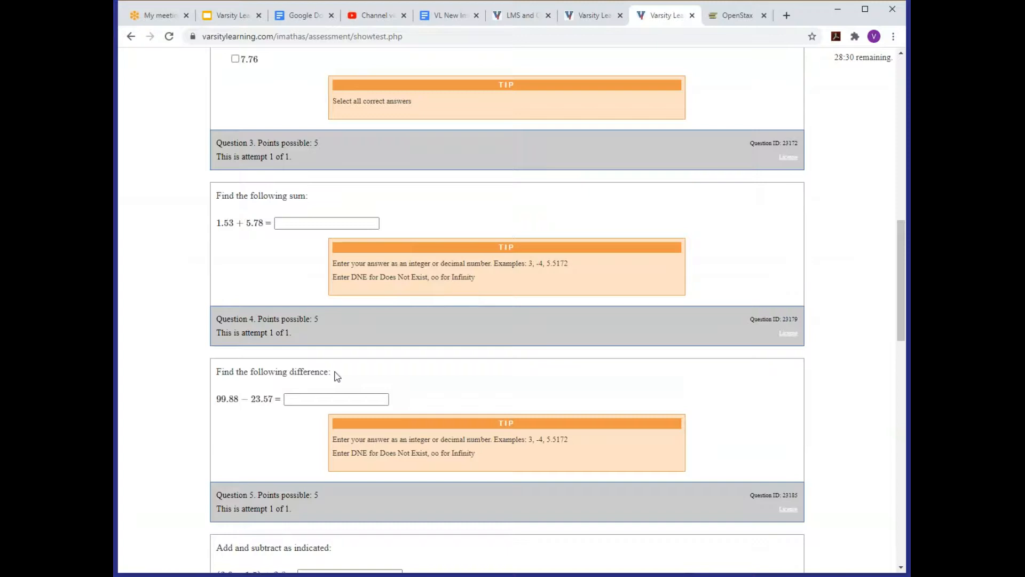
scroll(336, 376, "up", 10)
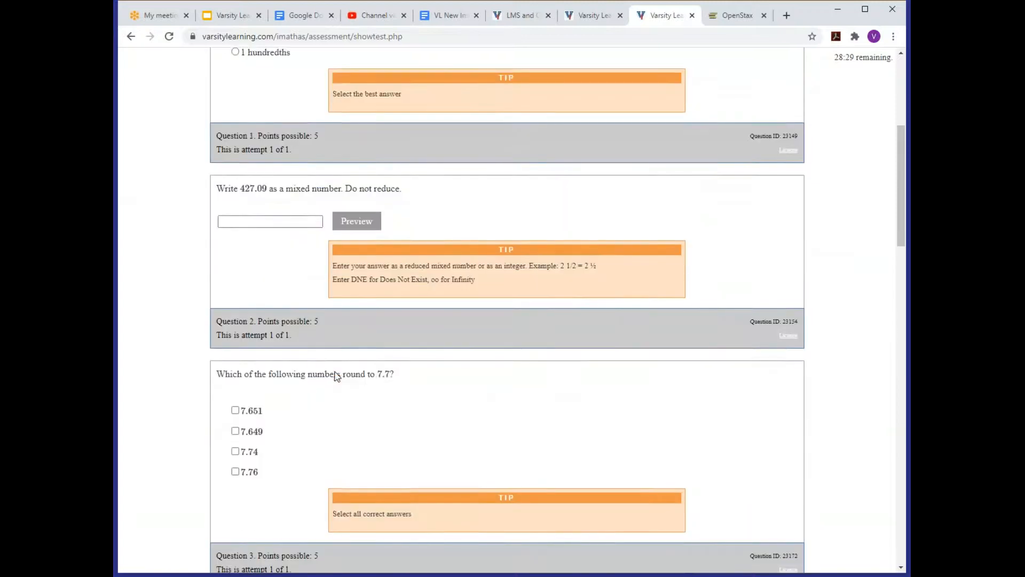
left_click(295, 167)
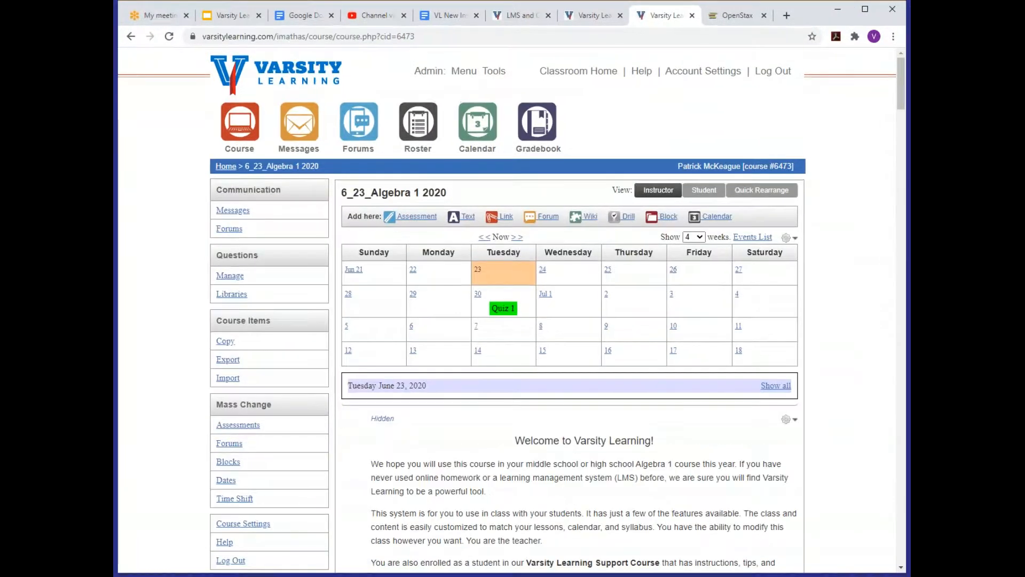
Examine the vocabulary, rules and video lessons in Topics A.1 to A.3 under Topic A - Prealgebra Review.
scroll(772, 414, "down", 8)
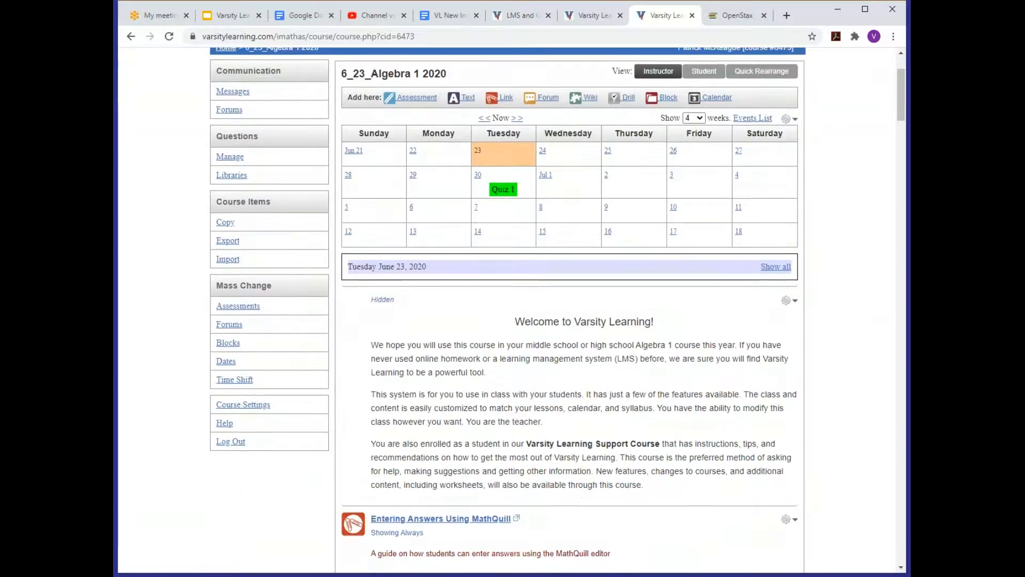
scroll(445, 439, "down", 6)
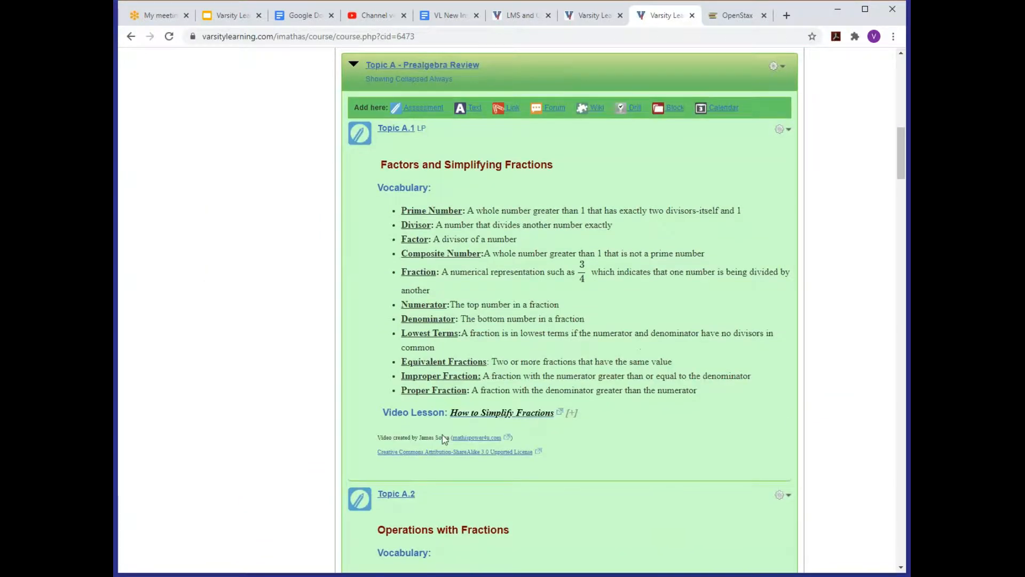
scroll(445, 440, "down", 5)
scroll(481, 450, "down", 13)
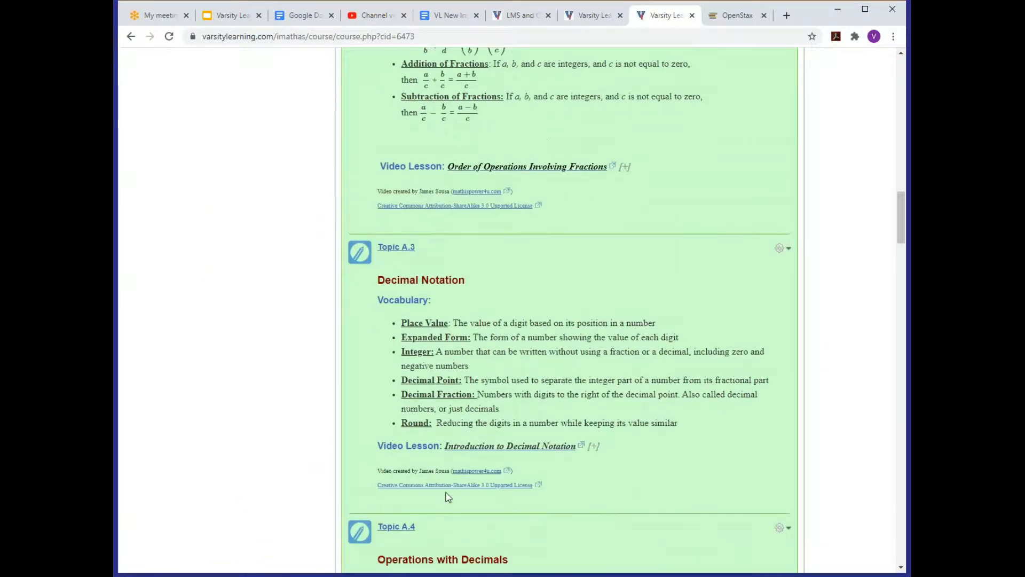
scroll(453, 501, "up", 5)
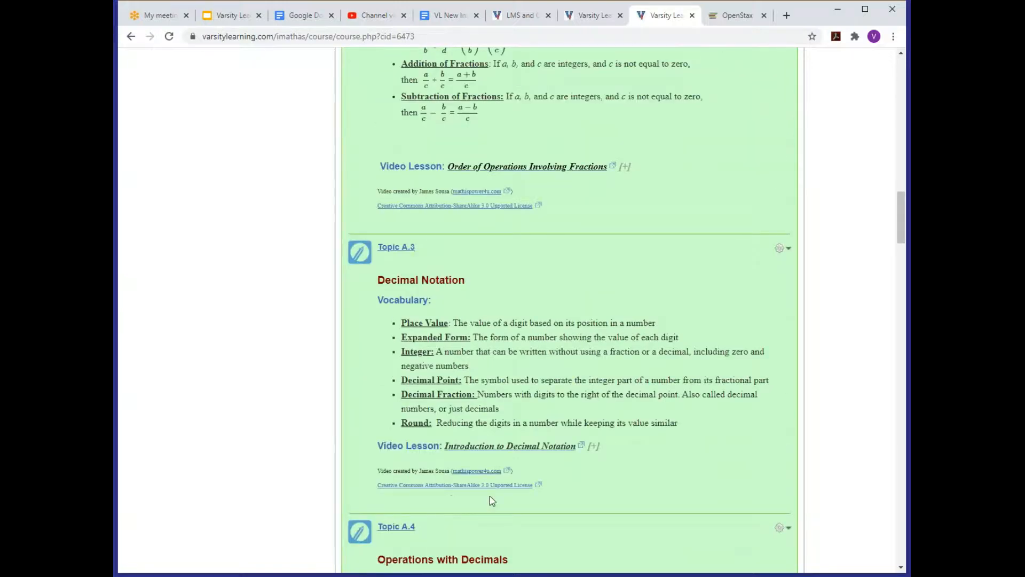
scroll(566, 540, "up", 5)
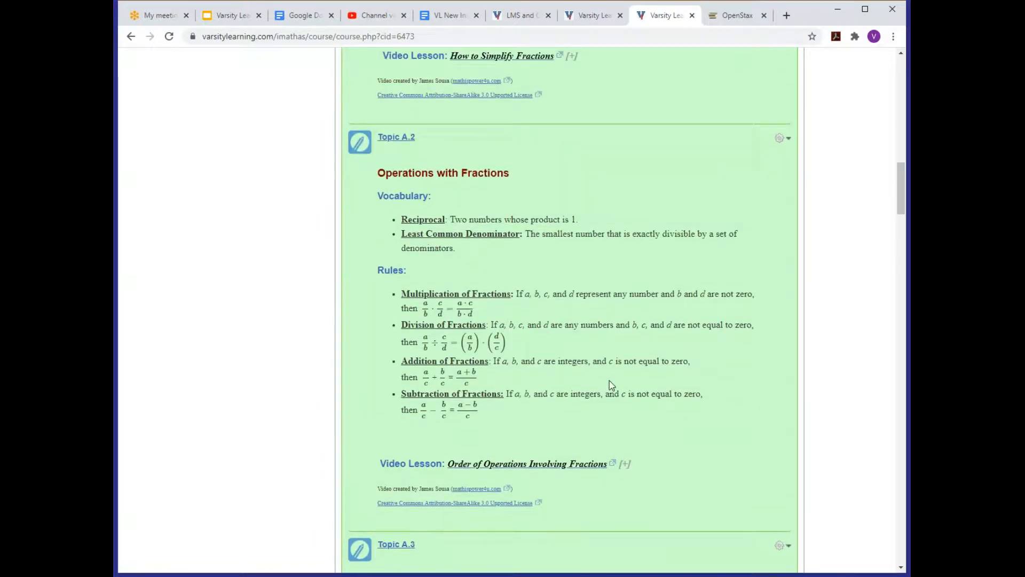
scroll(611, 385, "up", 4)
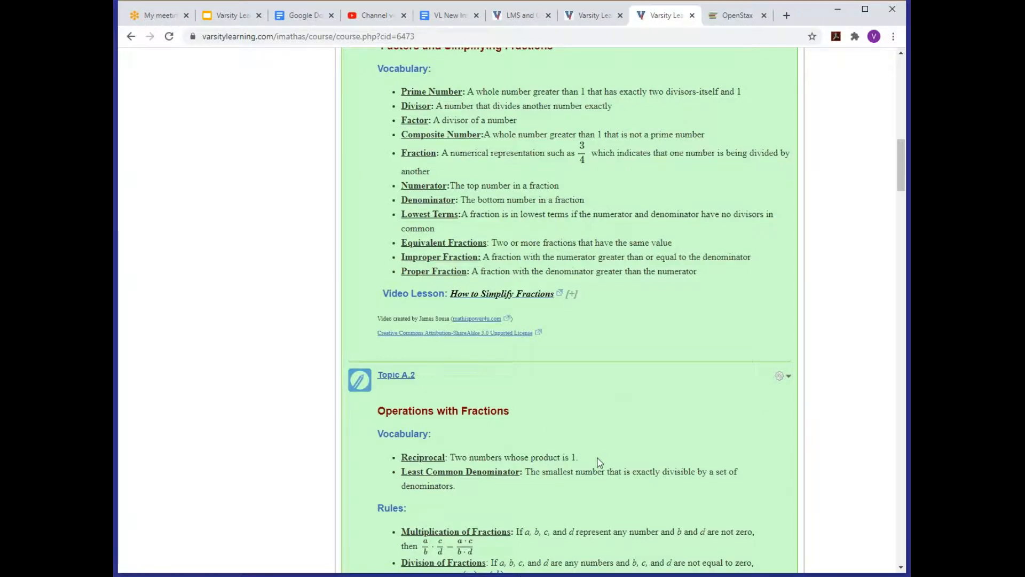
scroll(599, 463, "up", 4)
scroll(599, 463, "down", 5)
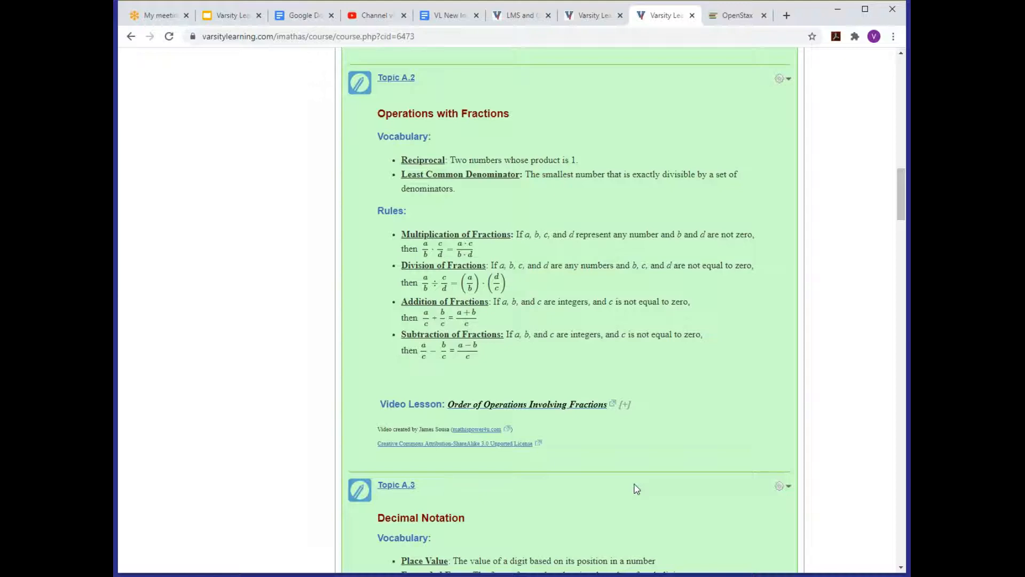
scroll(631, 412, "down", 4)
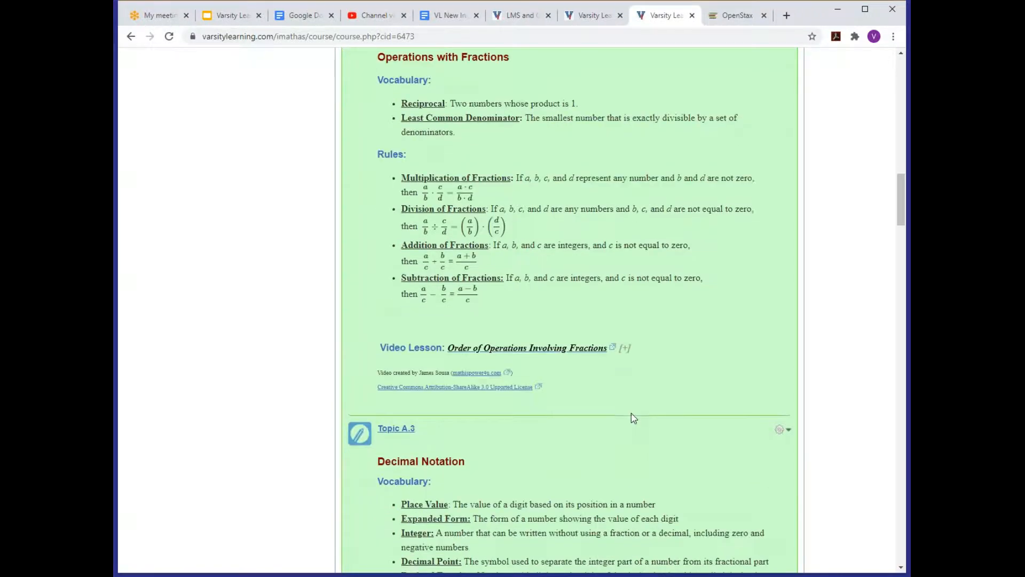
scroll(670, 471, "up", 12)
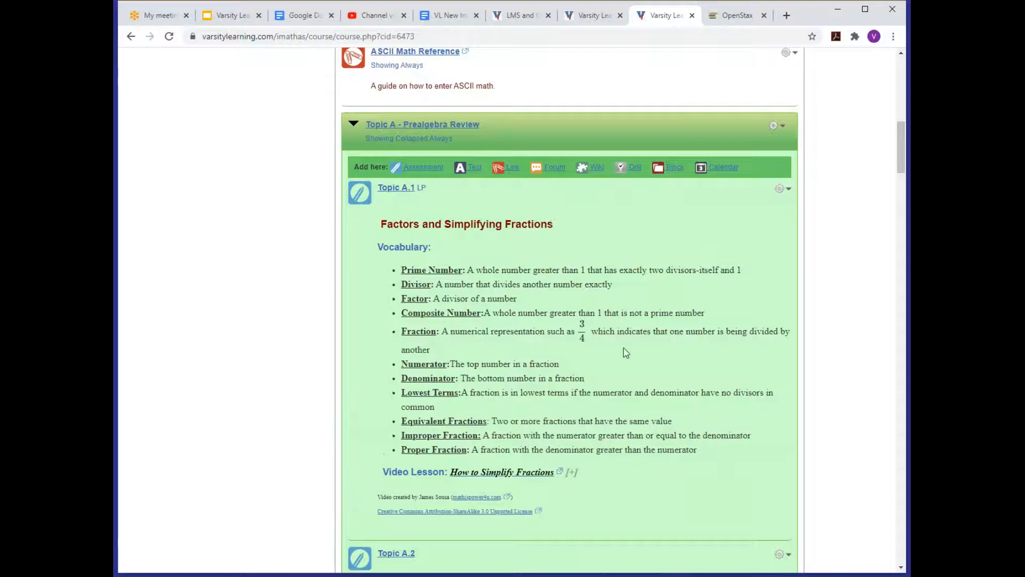
scroll(657, 475, "up", 6)
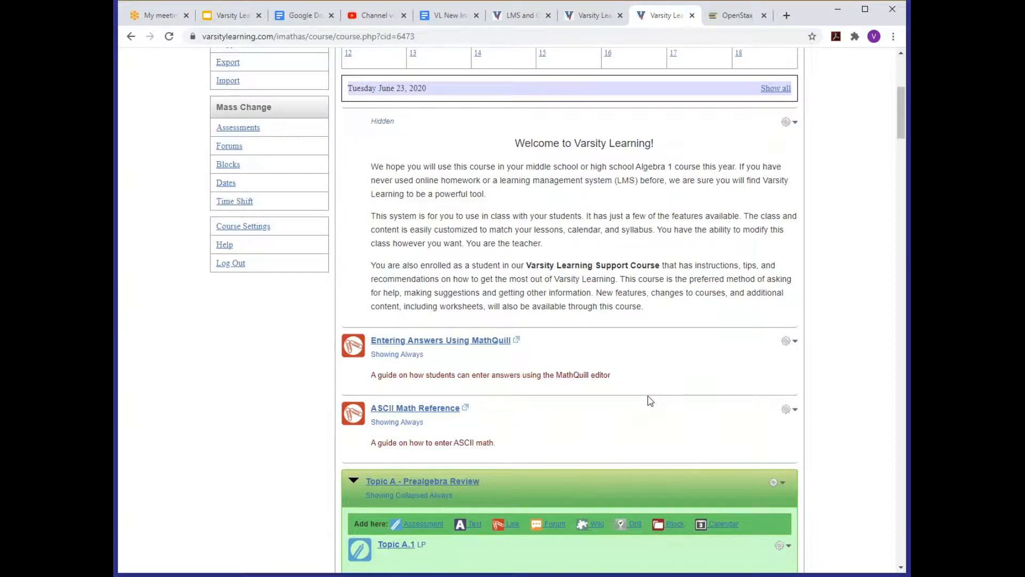
scroll(651, 404, "up", 5)
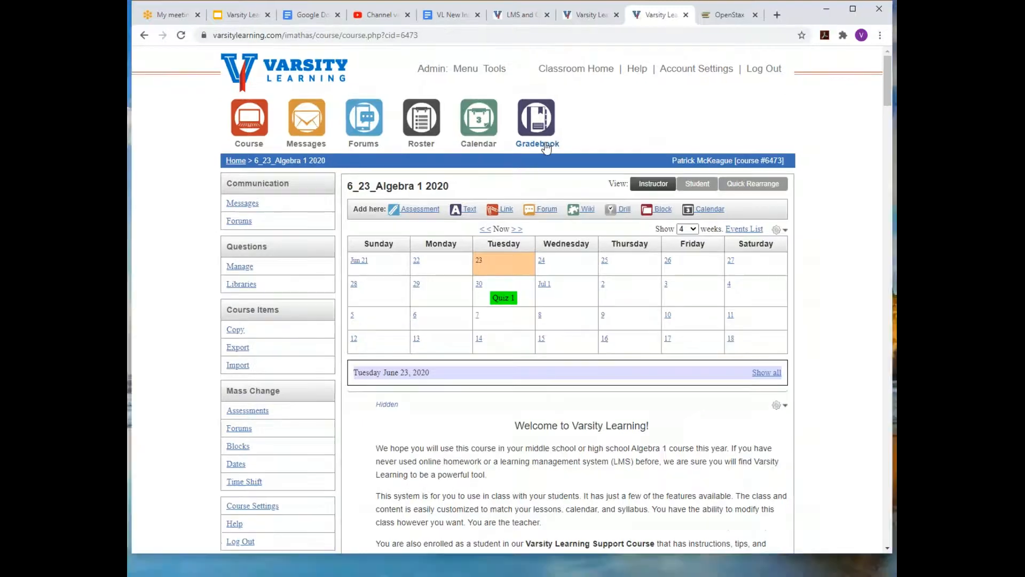
Open the course gradebook and bring up the first listed student's in-progress Topic A.1 attempt.
left_click(540, 140)
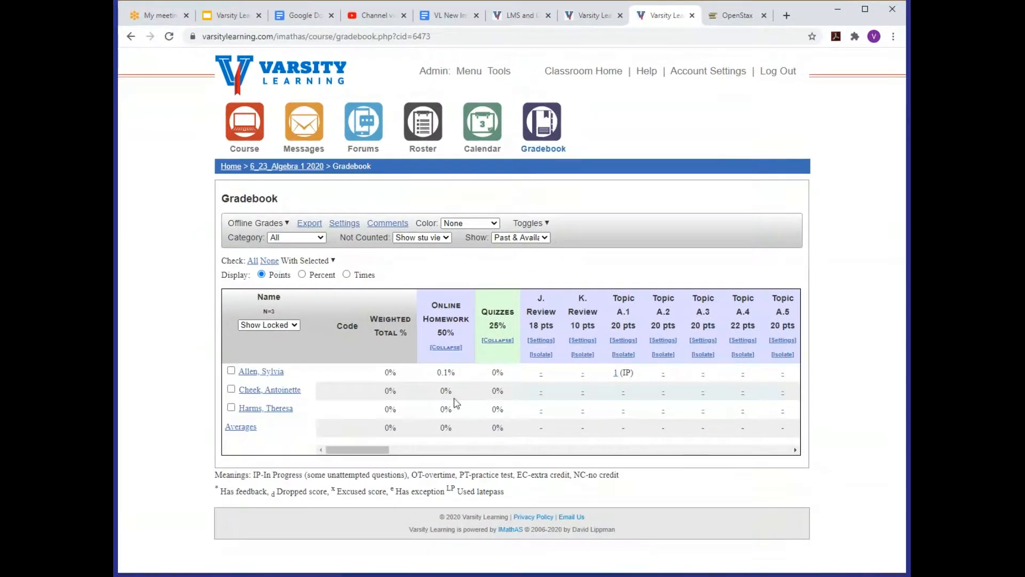
mouse_move(370, 450)
left_mouse_down()
mouse_move(408, 451)
mouse_move(387, 450)
left_mouse_up()
double_click(392, 373)
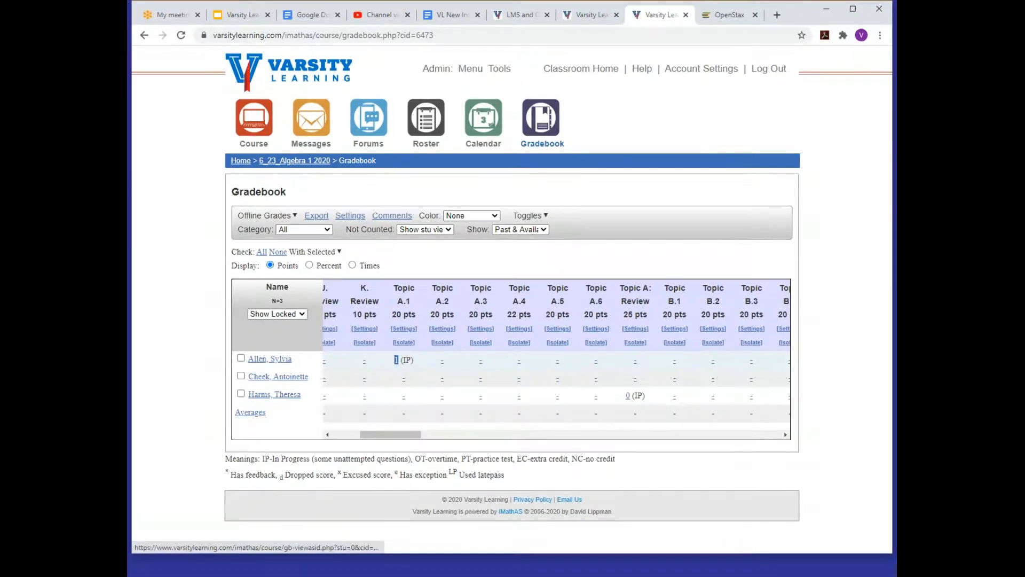
left_click(397, 362)
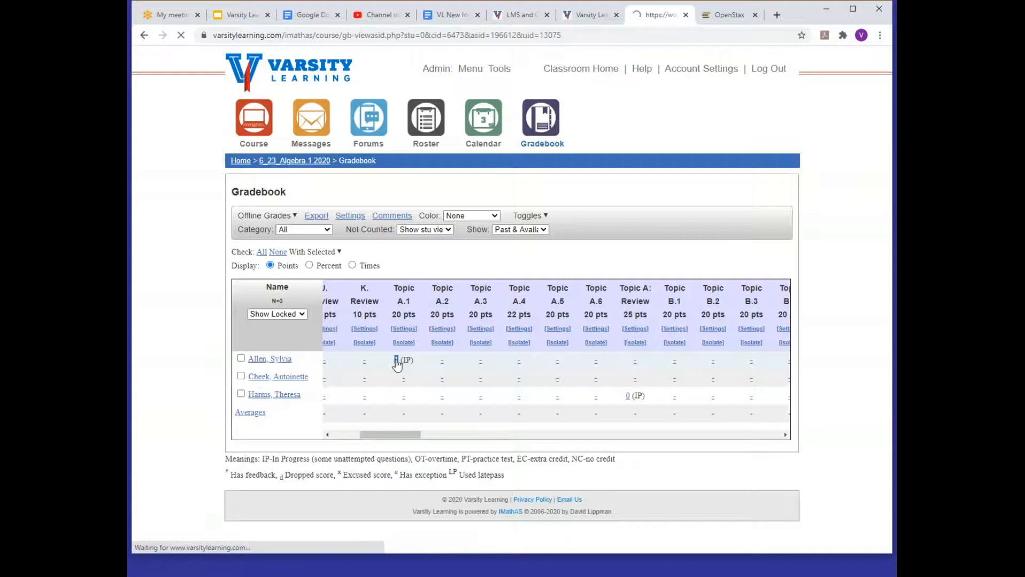
Examine the student's Topic A.1 attempt, including the average time per submission and the answers and scores for questions 1 to 5.
scroll(322, 149, "down", 5)
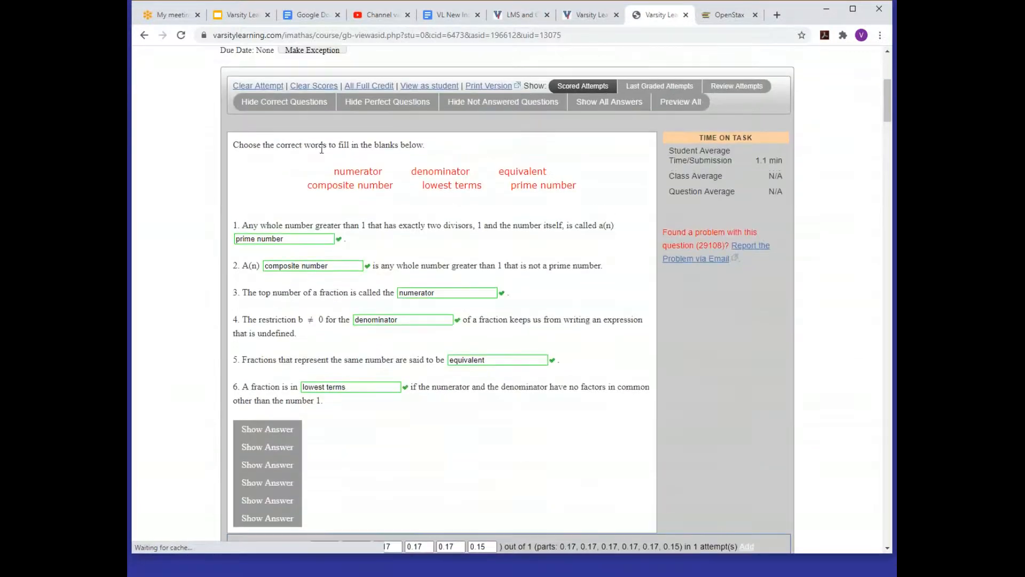
scroll(394, 320, "down", 1)
scroll(621, 247, "up", 2)
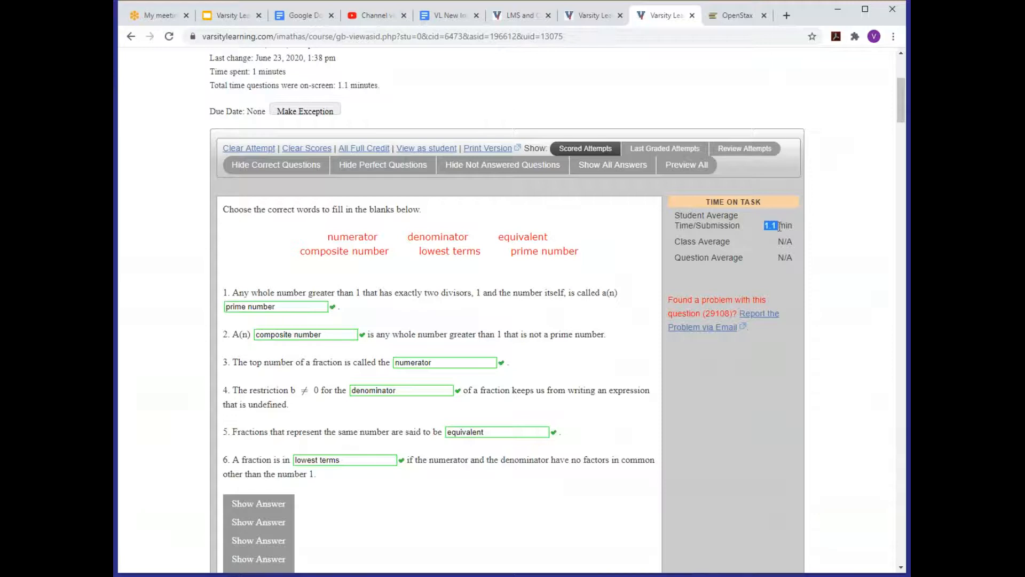
left_click_drag(720, 225, 742, 225)
scroll(693, 274, "down", 7)
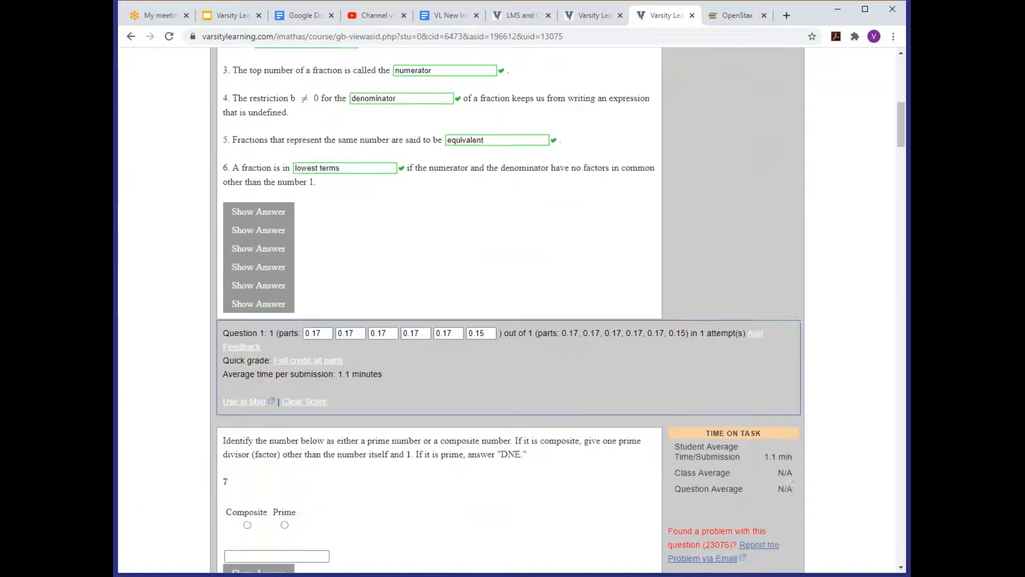
scroll(667, 322, "down", 4)
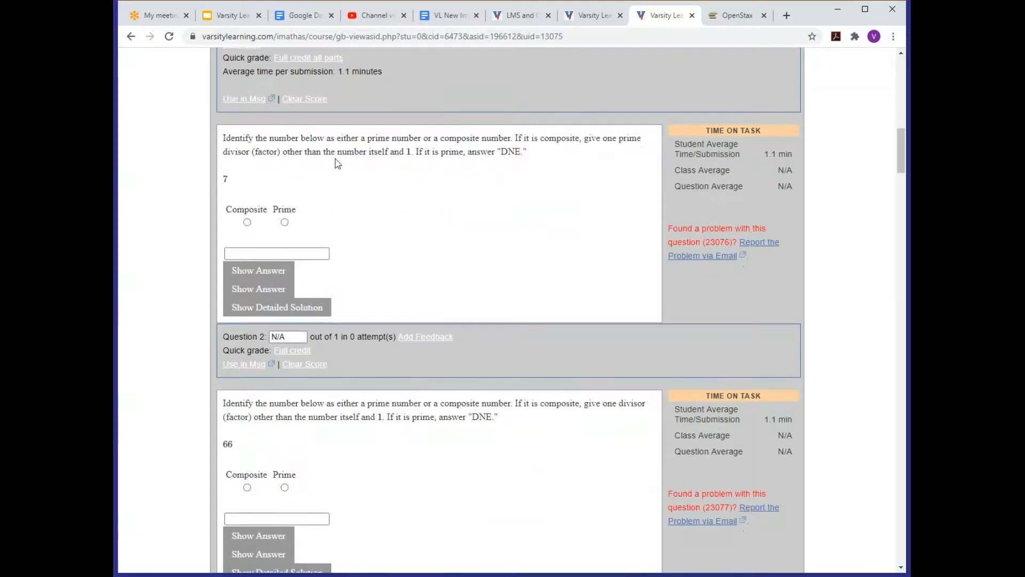
scroll(406, 305, "down", 5)
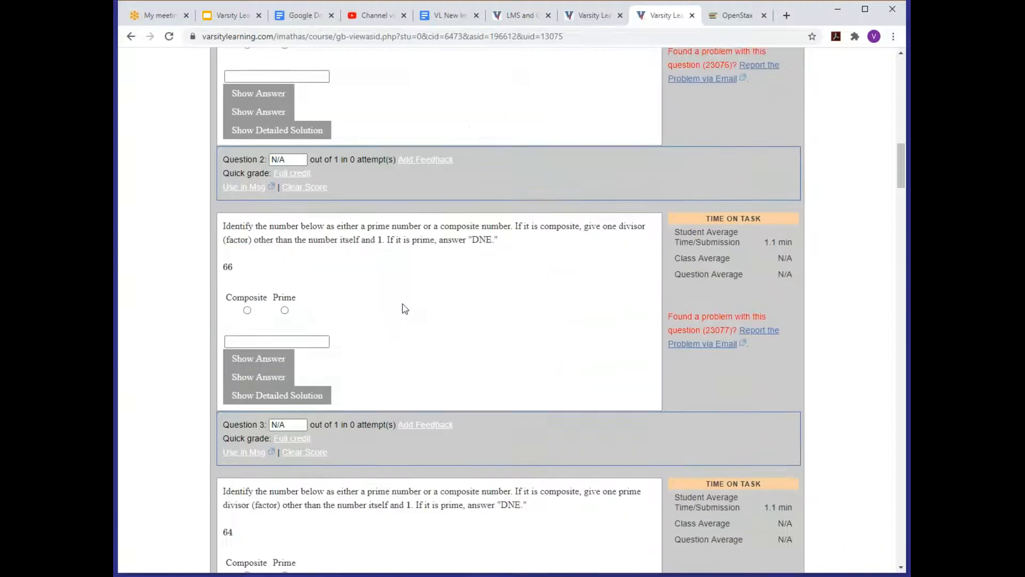
scroll(424, 312, "down", 7)
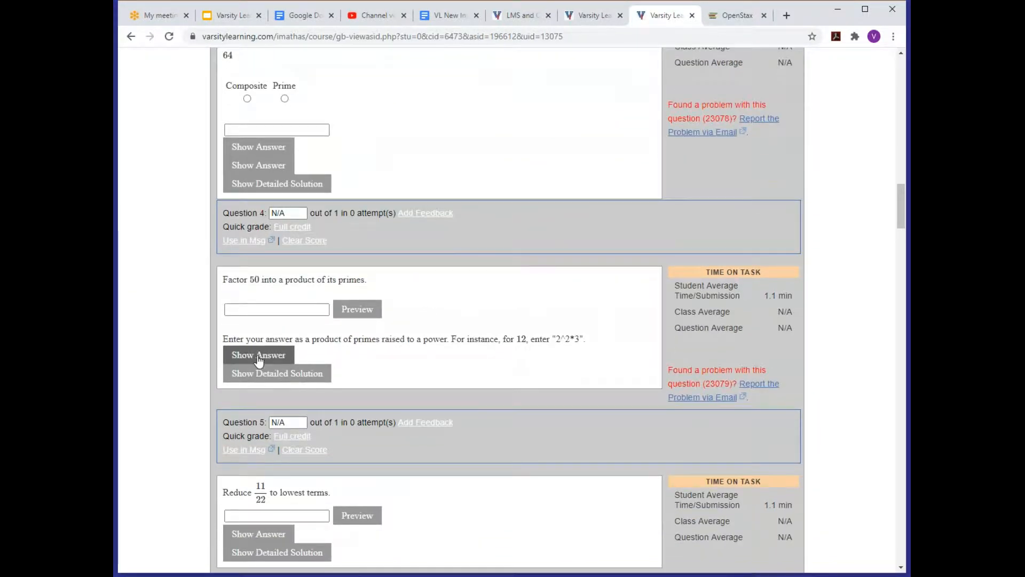
Show the answer to question 5 on factoring 50 into primes, and review the attempt's summary details.
left_click(259, 358)
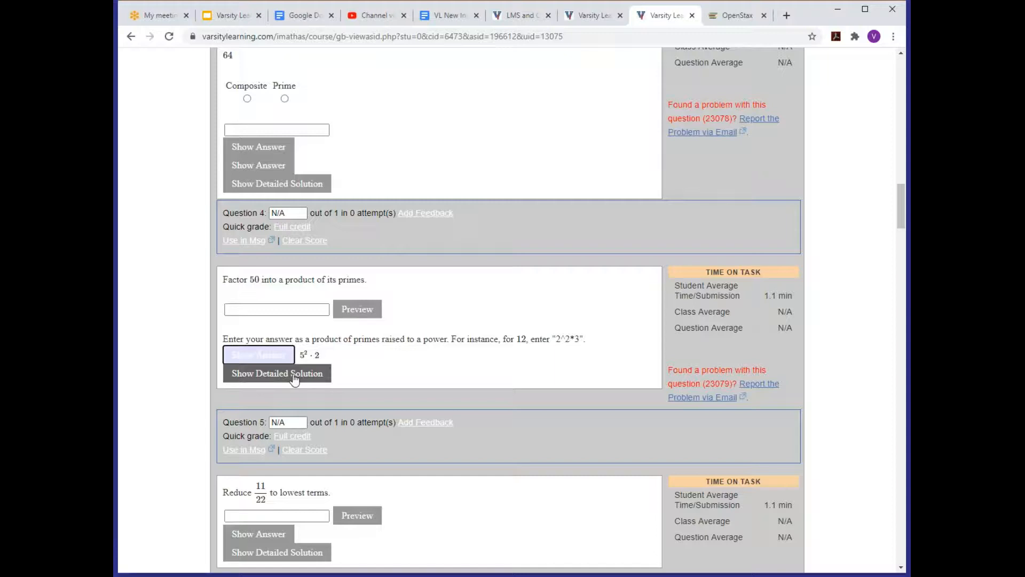
scroll(294, 377, "down", 4)
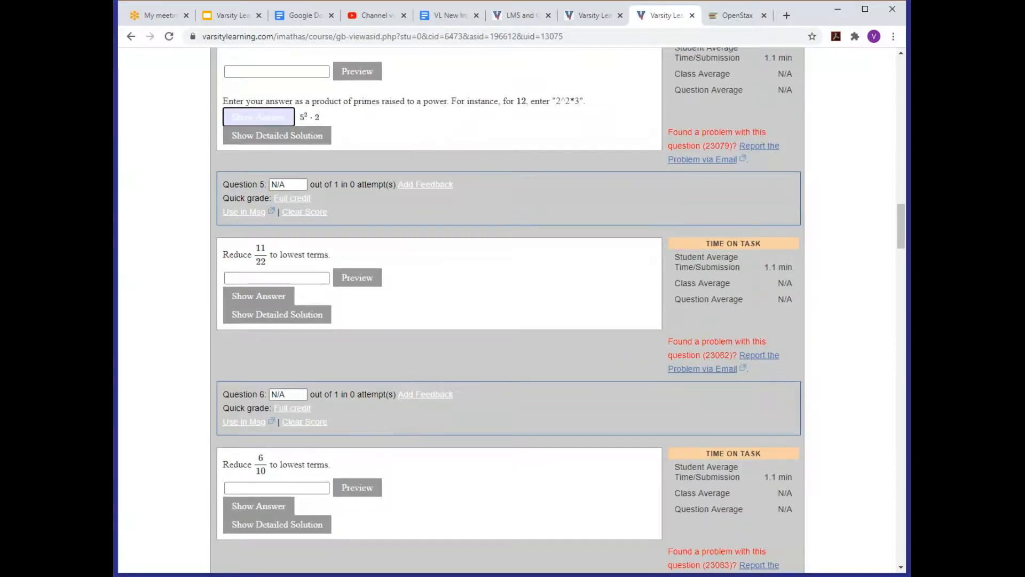
scroll(293, 379, "up", 6)
scroll(293, 379, "up", 12)
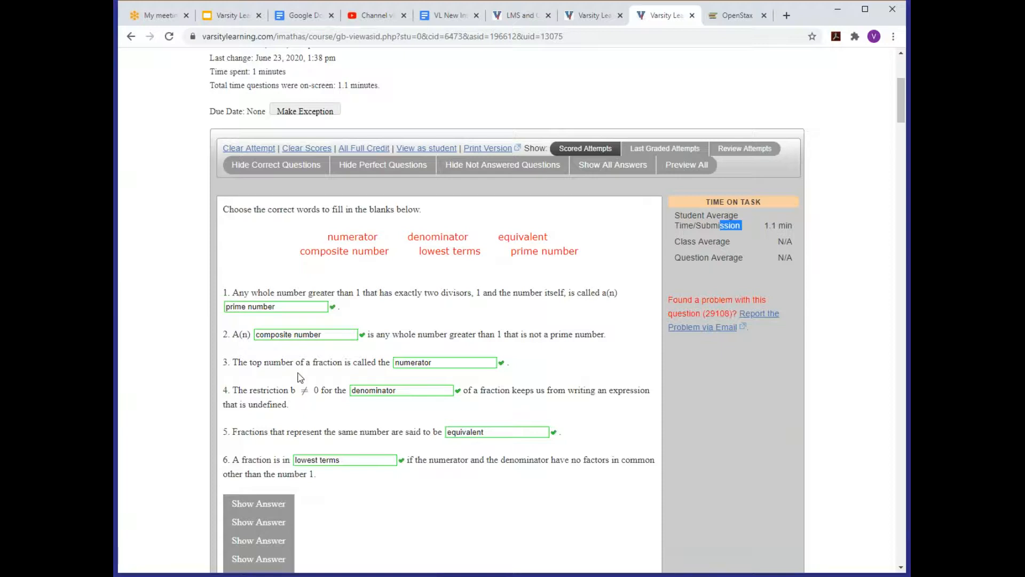
scroll(301, 377, "up", 1)
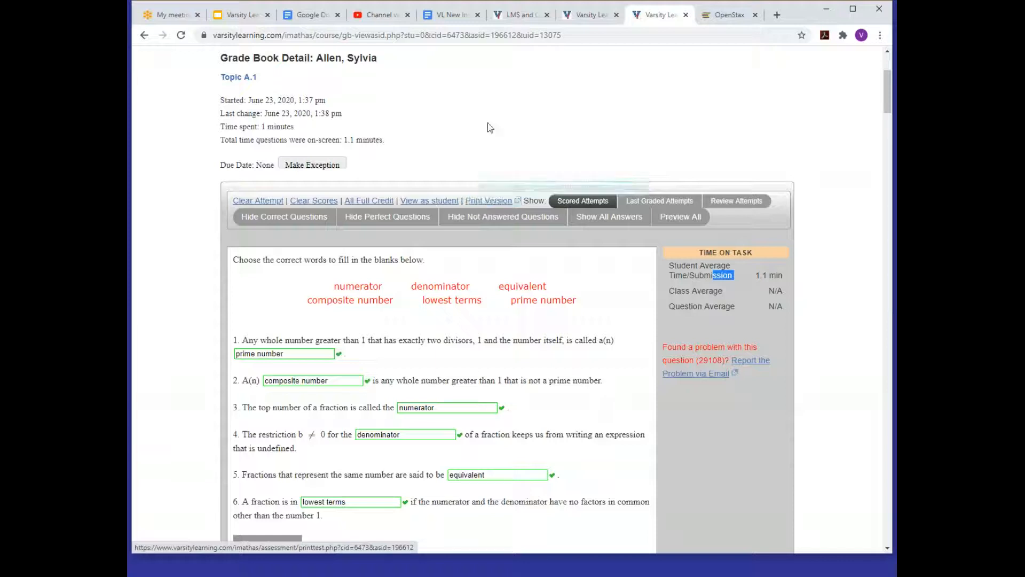
scroll(487, 173, "up", 5)
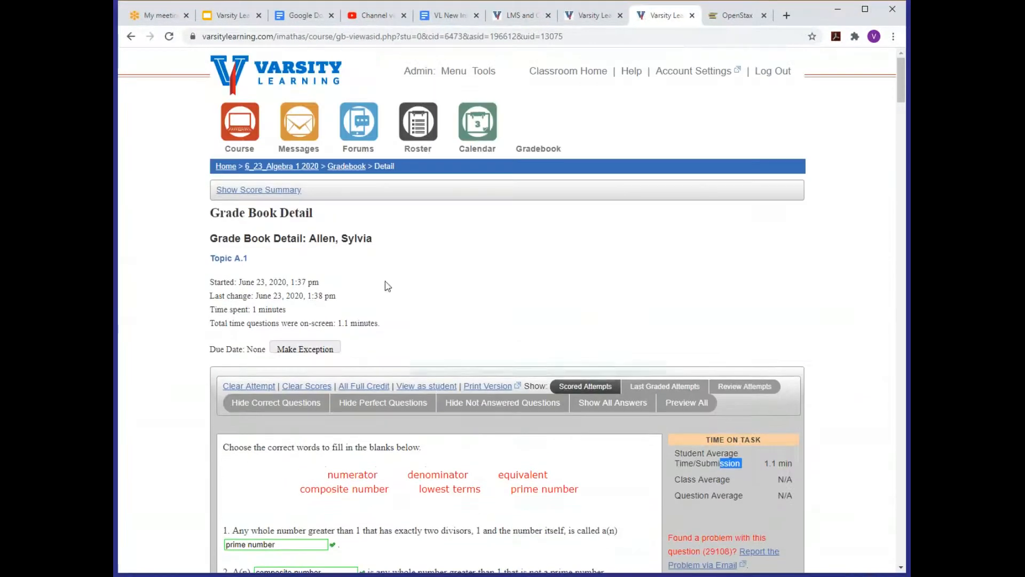
Check the gradebook overview of all students, and return through the course page to the home page.
left_click(347, 166)
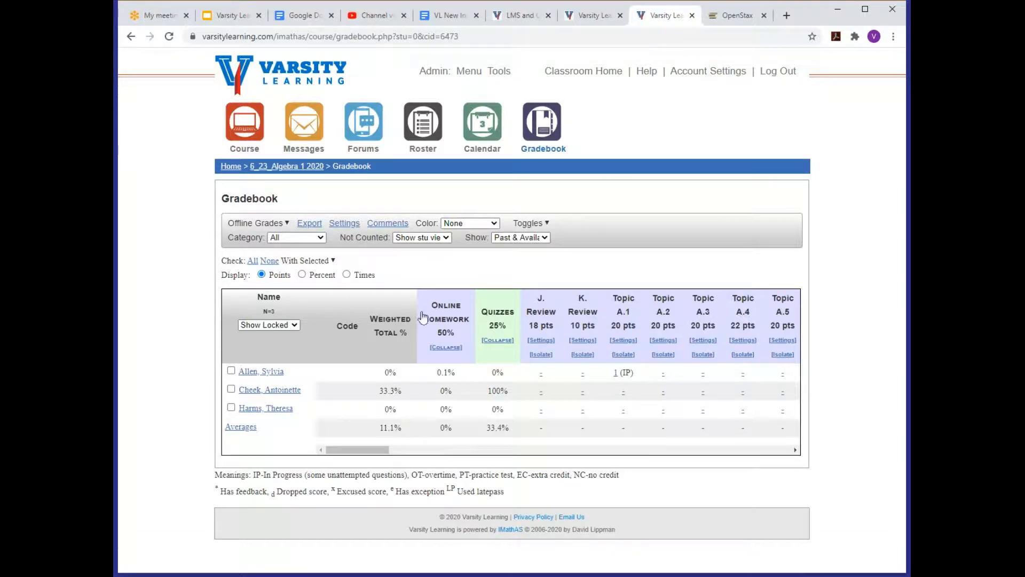
left_click(275, 167)
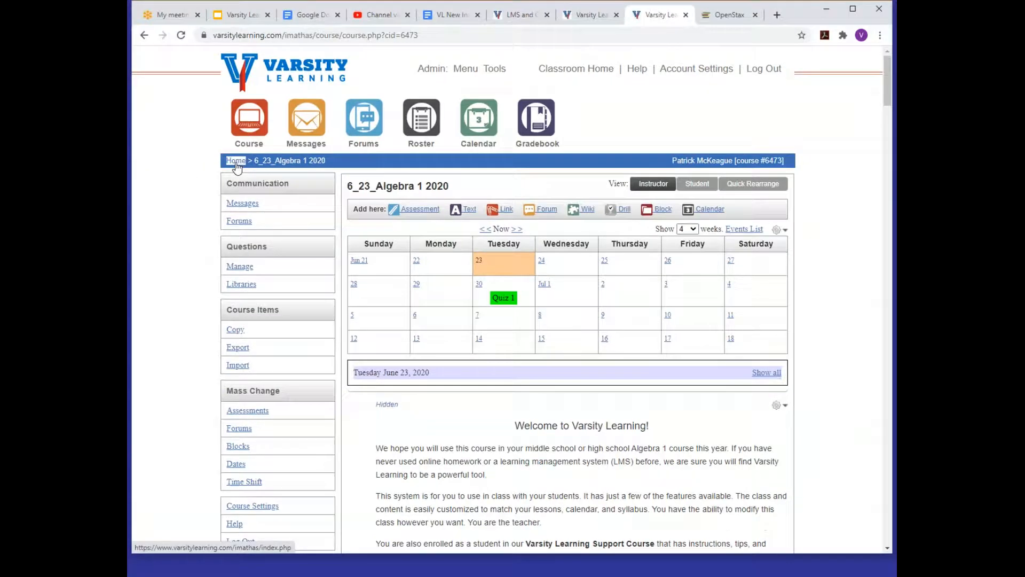
left_click(227, 167)
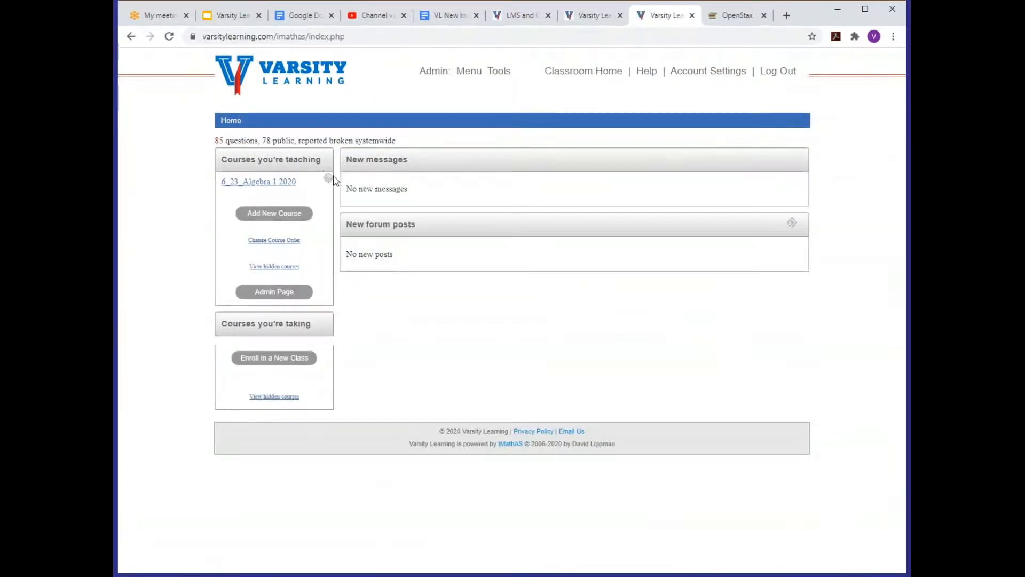
Reopen the 6_23_Algebra 1 2020 course from the list of courses being taught.
left_click(334, 175)
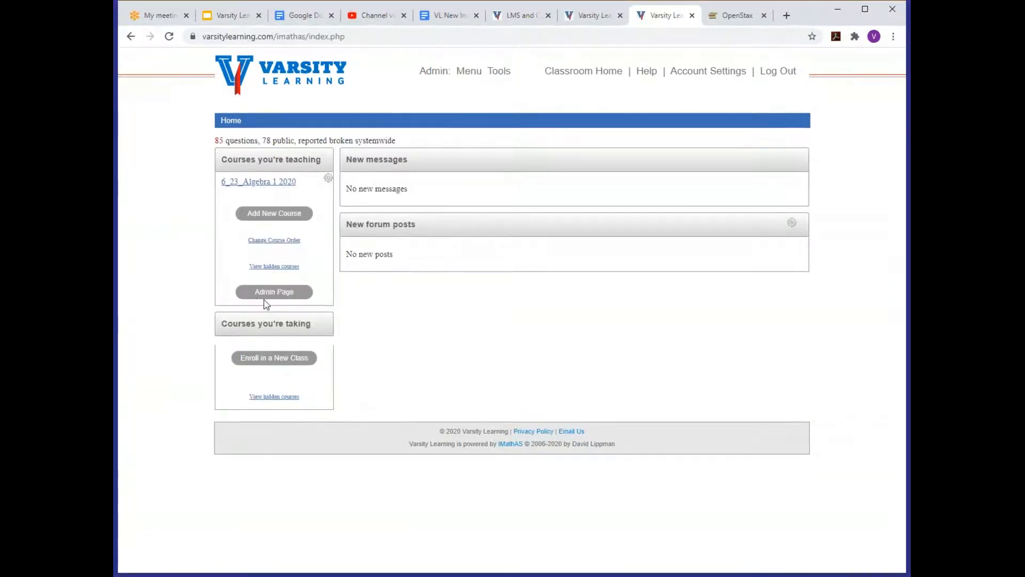
triple_click(267, 182)
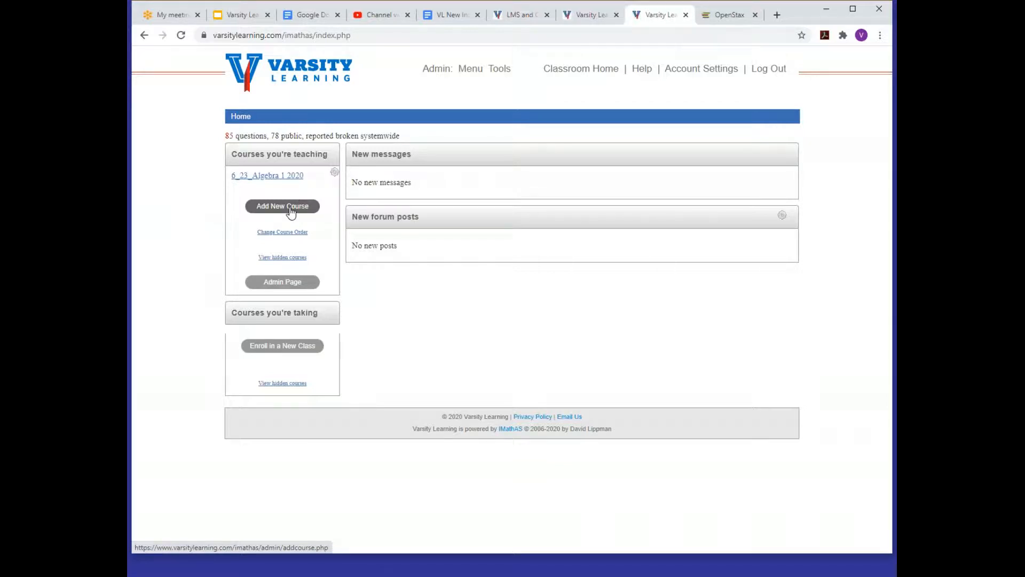
triple_click(296, 178)
left_click(297, 178)
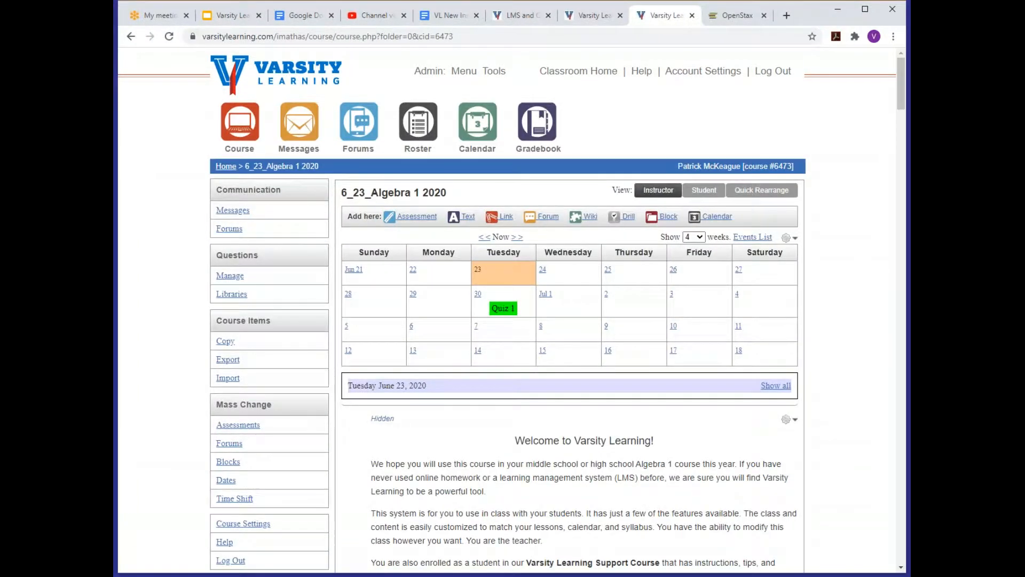
scroll(783, 212, "down", 3)
scroll(783, 213, "up", 3)
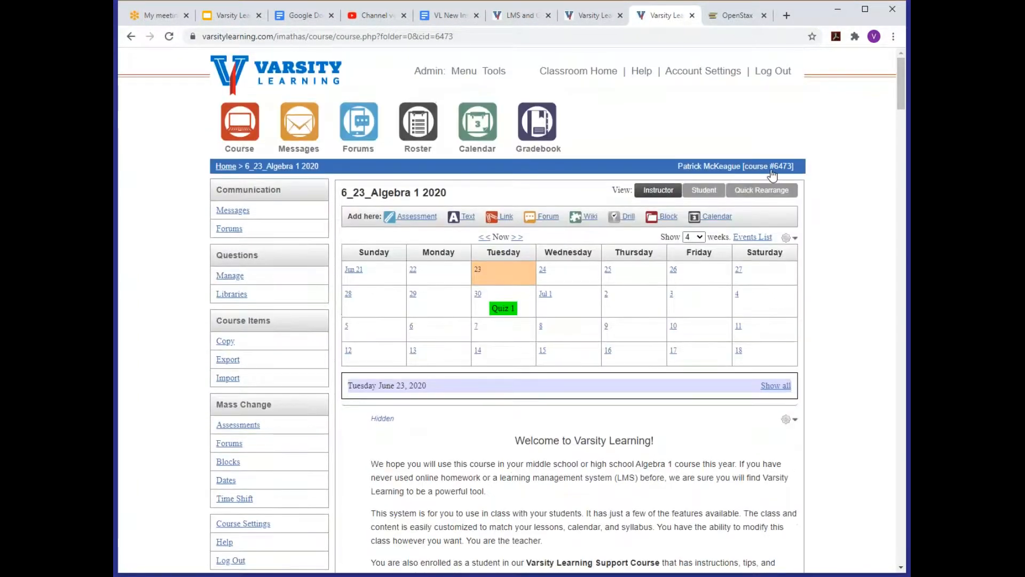
Open the settings of the 6_23_Algebra 1 2020 course and expand the Availability and Access section.
scroll(781, 183, "down", 5)
left_click_drag(248, 265, 216, 264)
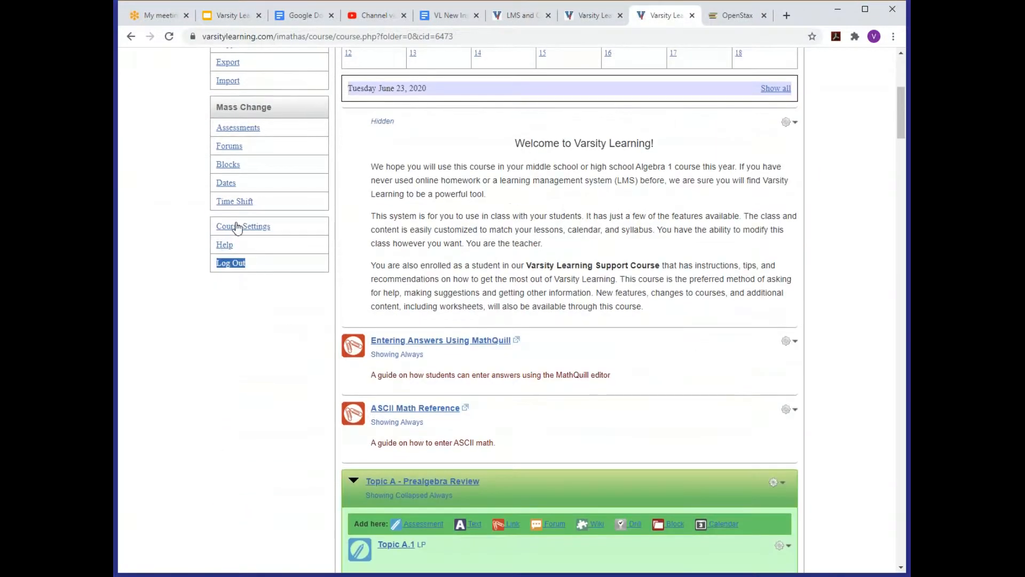
left_click_drag(273, 227, 217, 227)
left_click(252, 218)
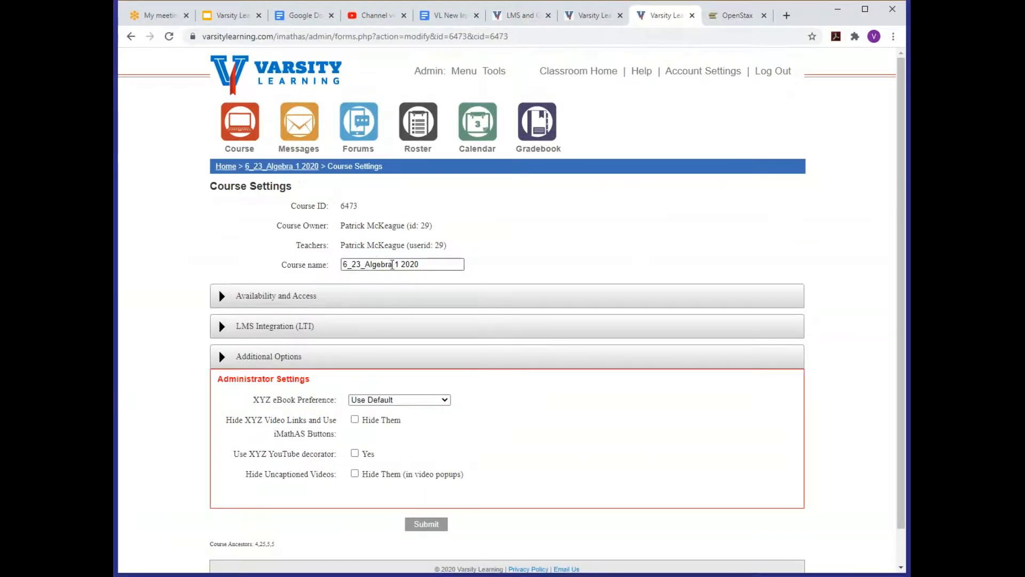
left_click(287, 302)
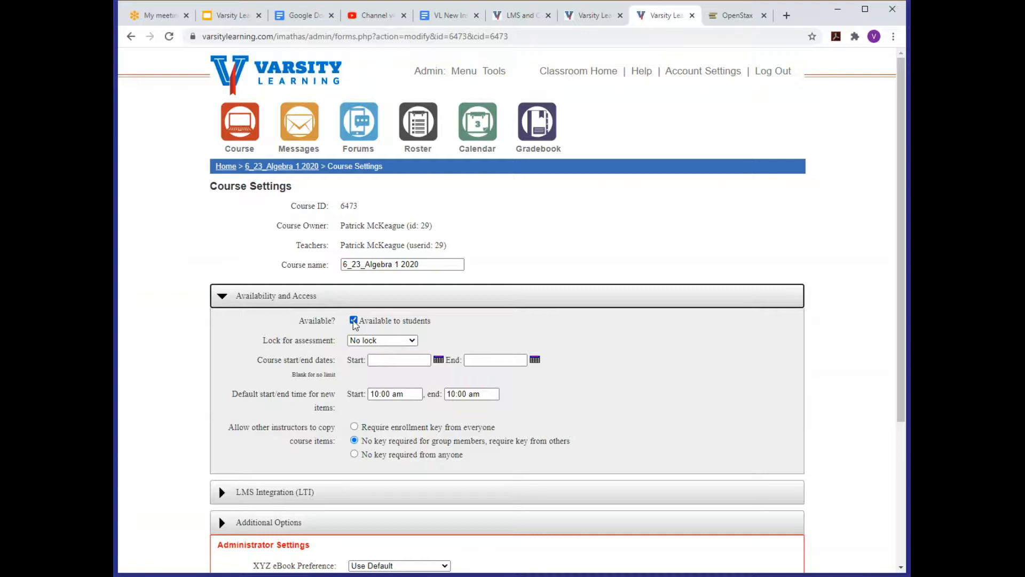
Turn the course's availability to students off and back on, and look through the remaining course settings.
left_click(353, 320)
left_click(353, 321)
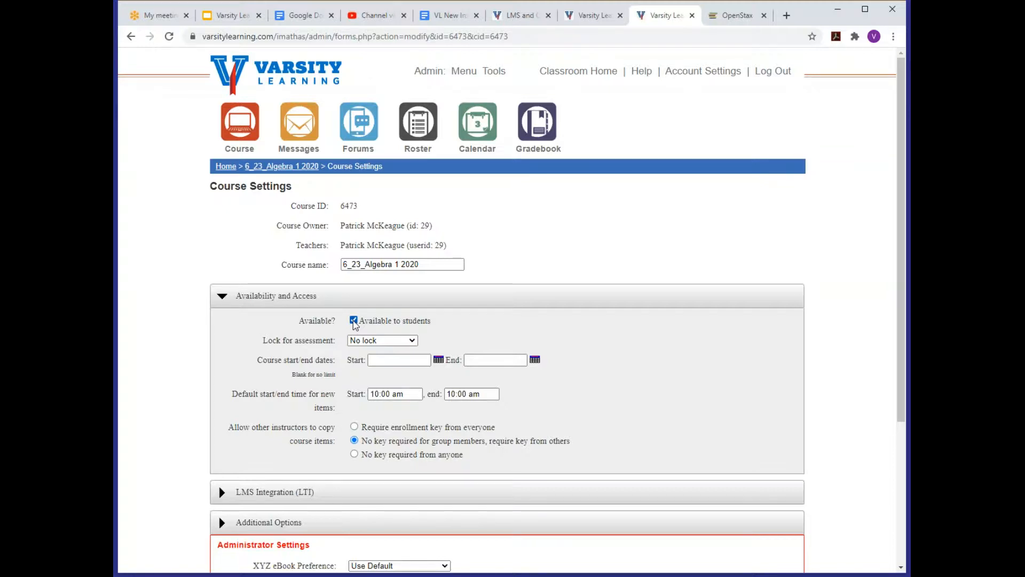
scroll(355, 324, "down", 4)
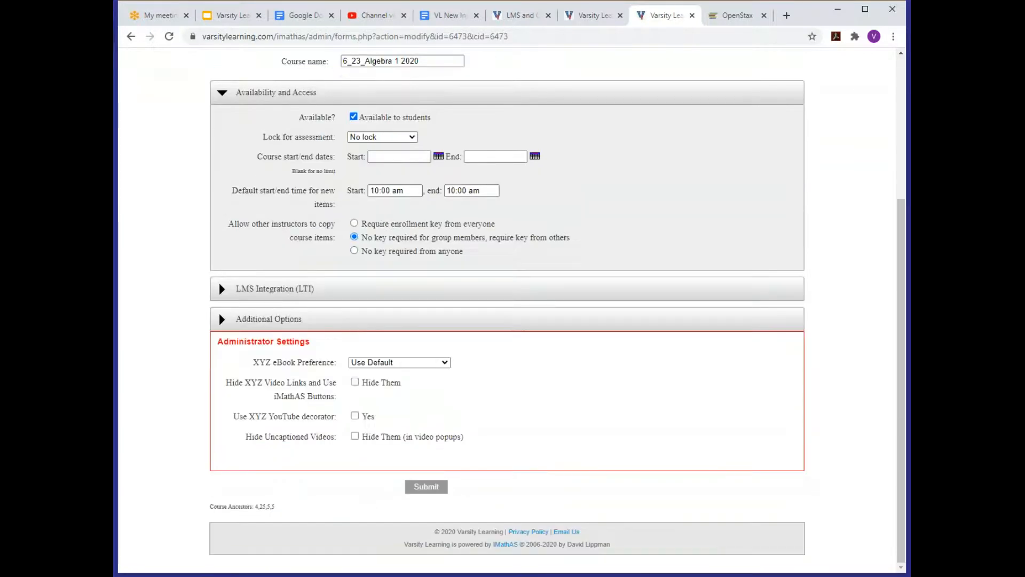
scroll(322, 313, "up", 3)
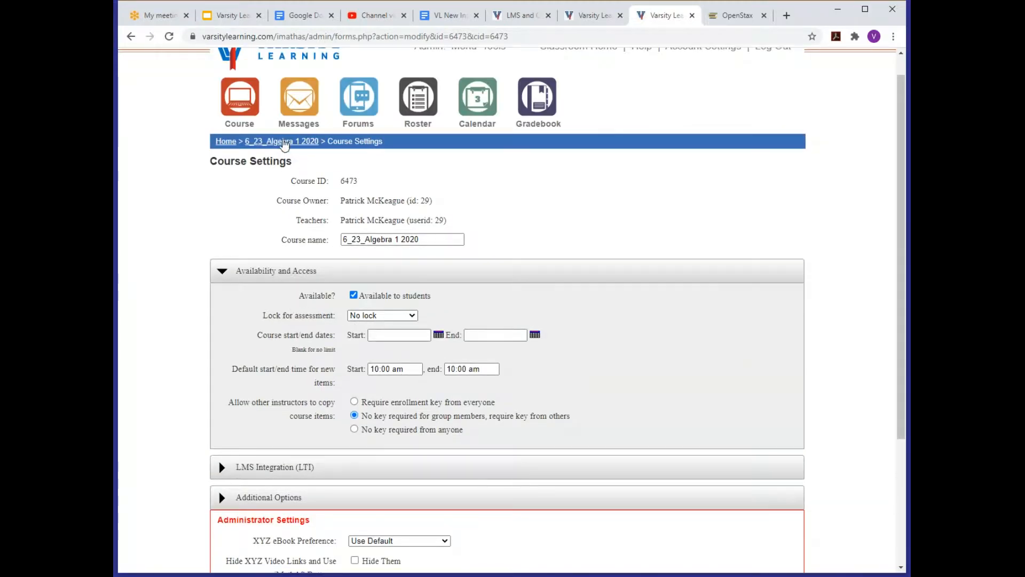
Return to the home page and view the management options of the 6_23_Algebra 1 2020 course, including Delete.
right_click(225, 142)
left_click(235, 136)
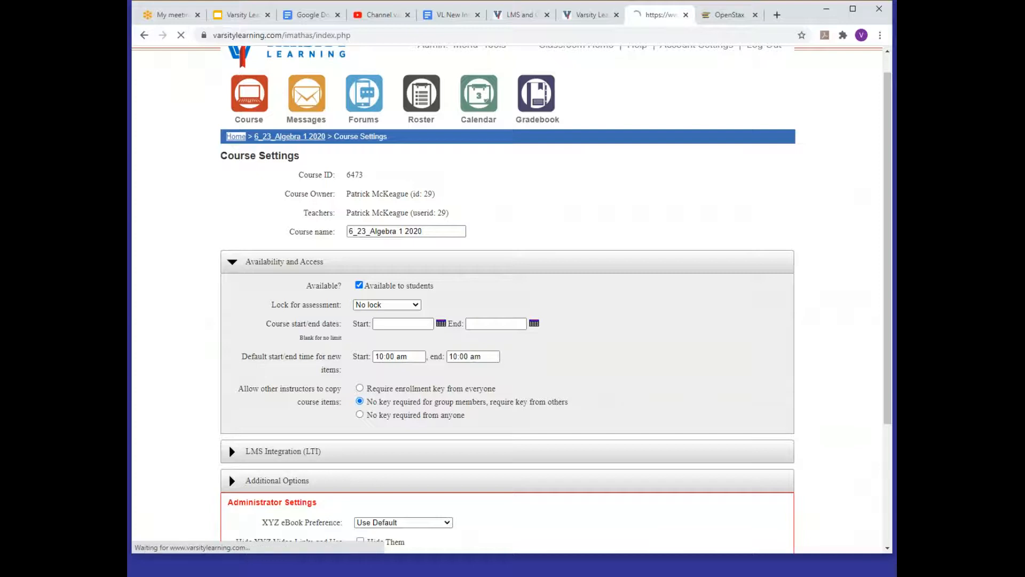
left_click(335, 173)
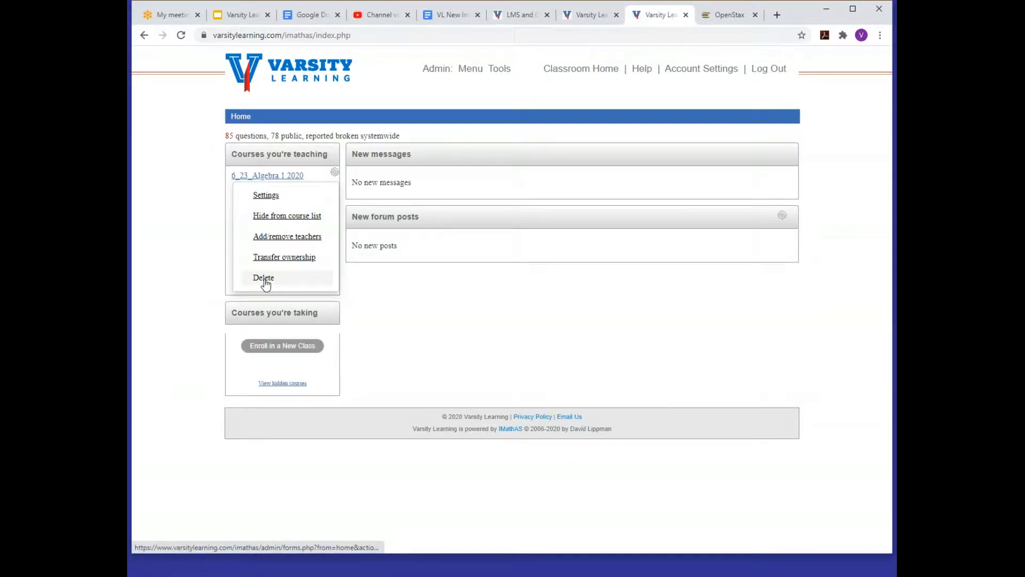
left_click(162, 262)
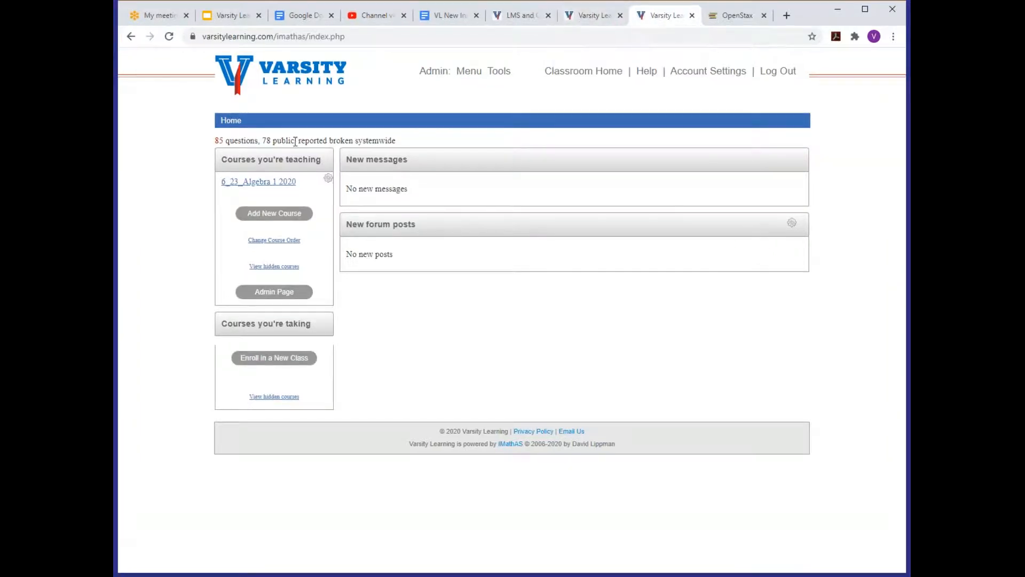
Reopen the 6_23_Algebra 1 2020 course and display its student roster.
left_click(258, 182)
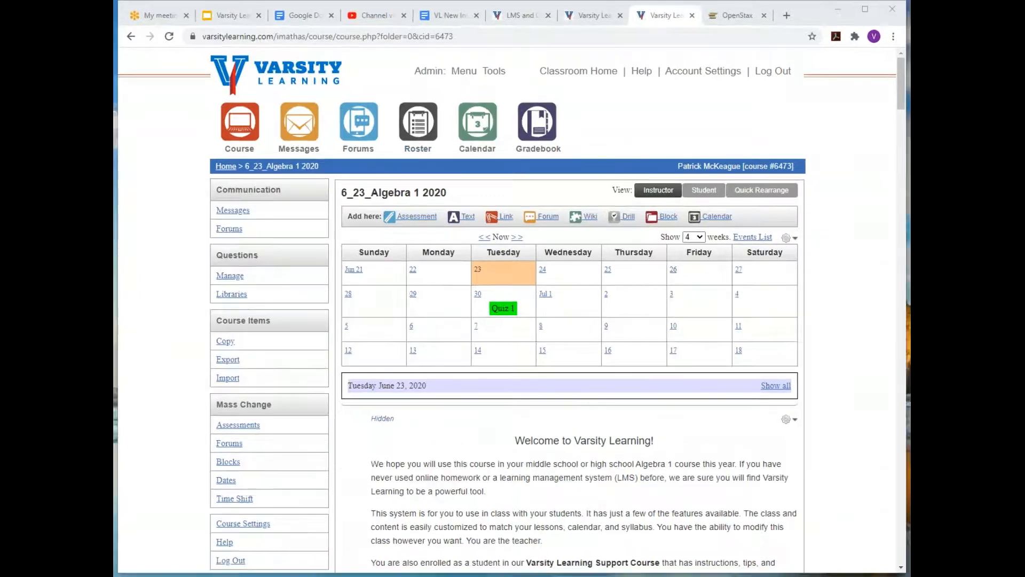
mouse_move(901, 104)
left_mouse_down()
mouse_move(889, 171)
mouse_move(886, 111)
left_mouse_up()
scroll(425, 251, "up", 2)
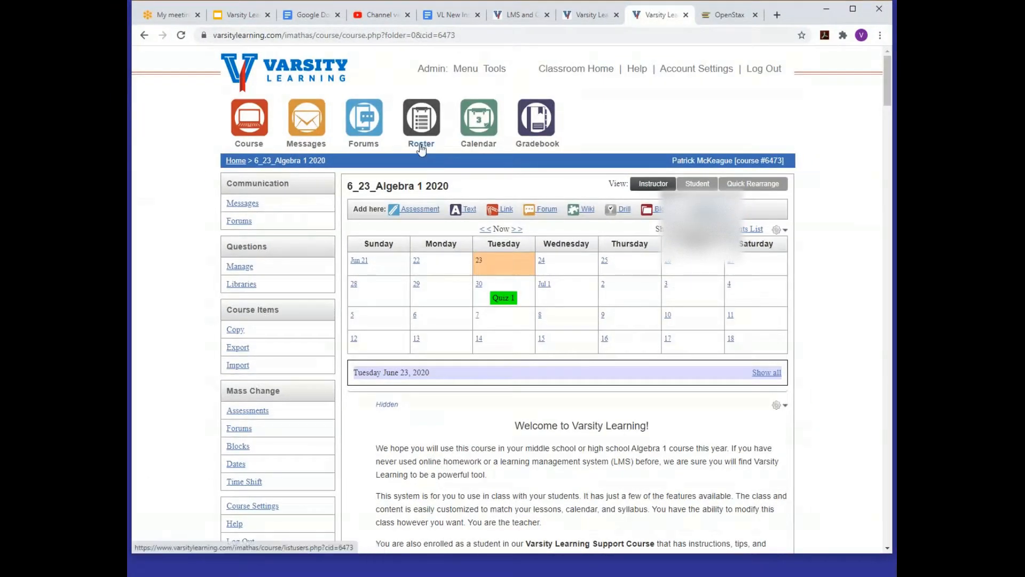
left_click(421, 148)
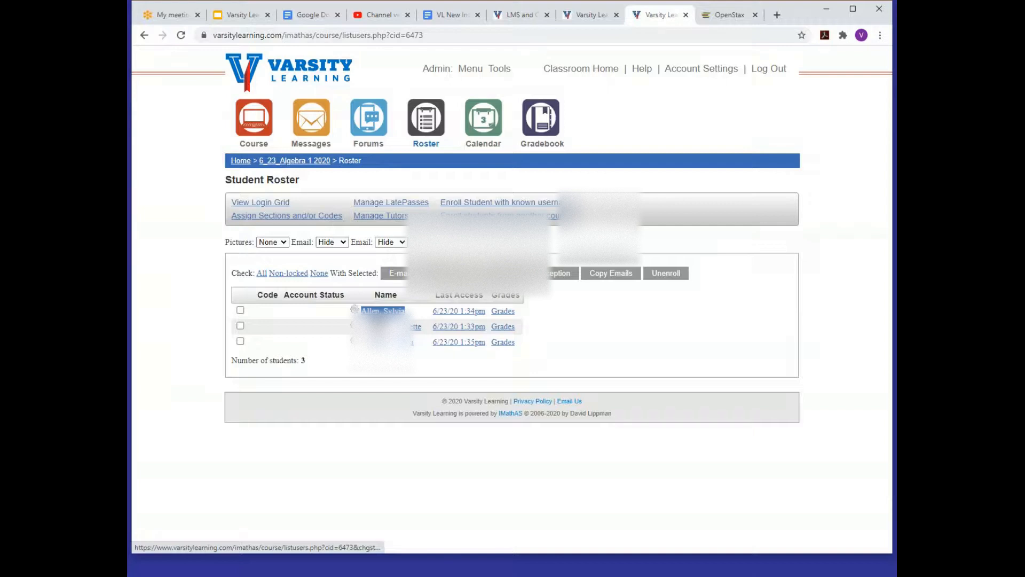
Set the first rostered student's Time Limit Multiplier to 1.5, save the student information, and go back to the roster.
left_click(398, 327)
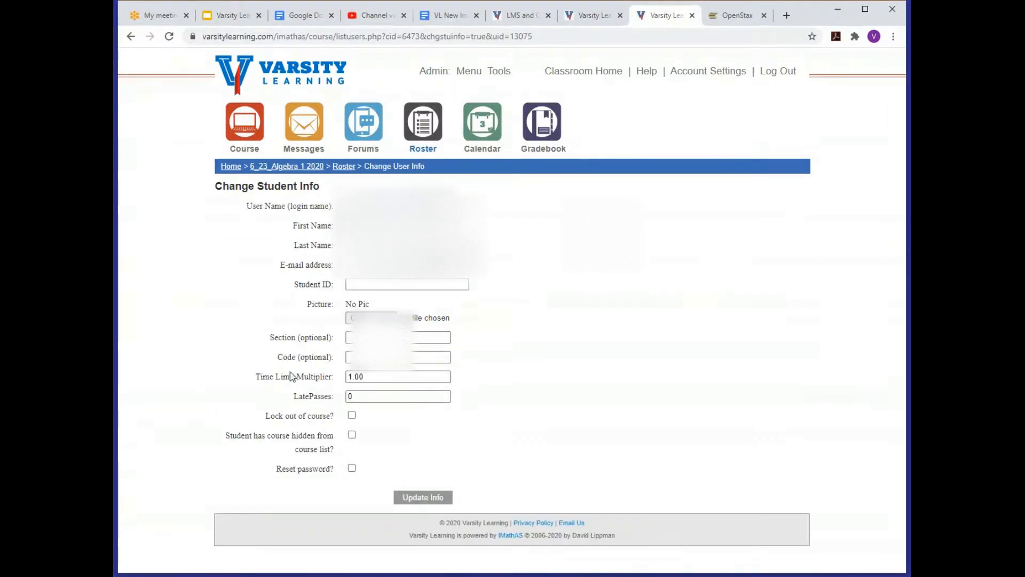
left_click_drag(353, 379, 398, 377)
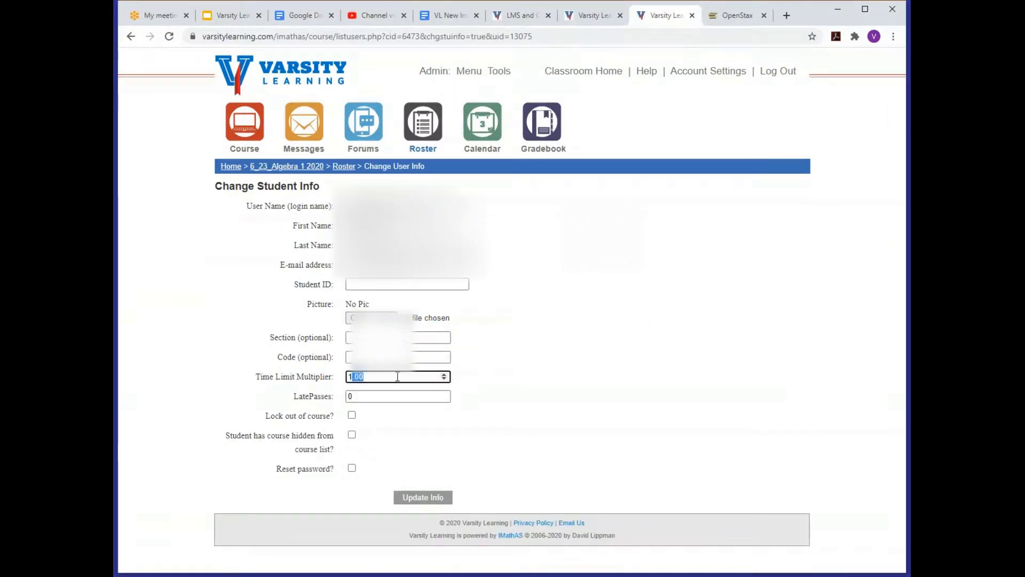
type("5")
key("BackSpace")
type(".5")
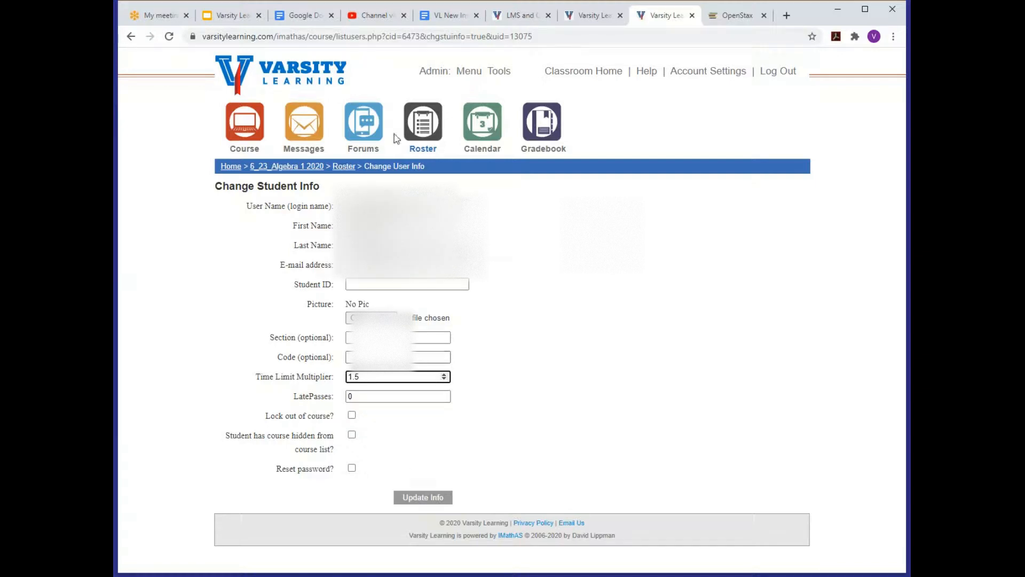
left_click(424, 499)
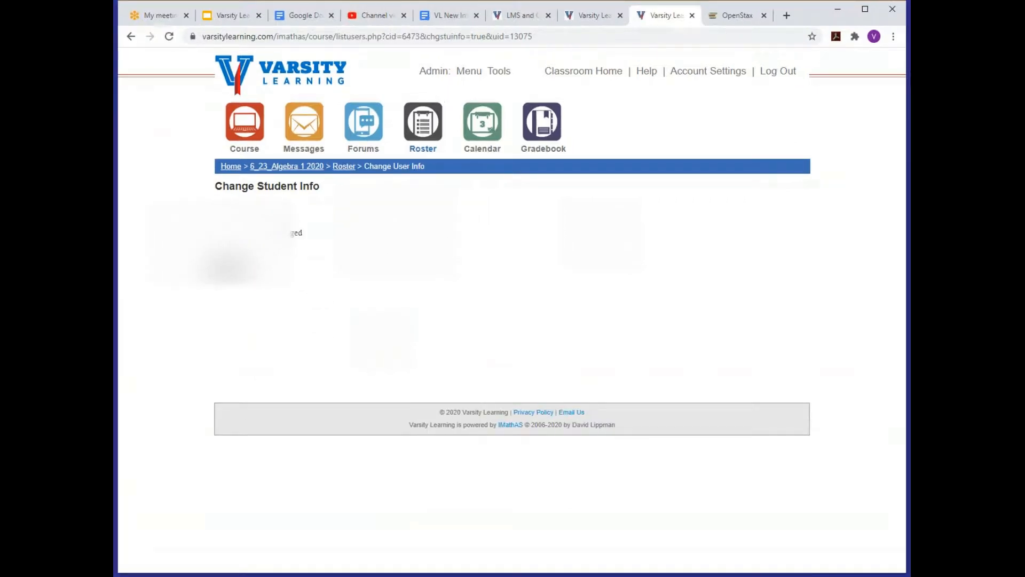
left_click(237, 258)
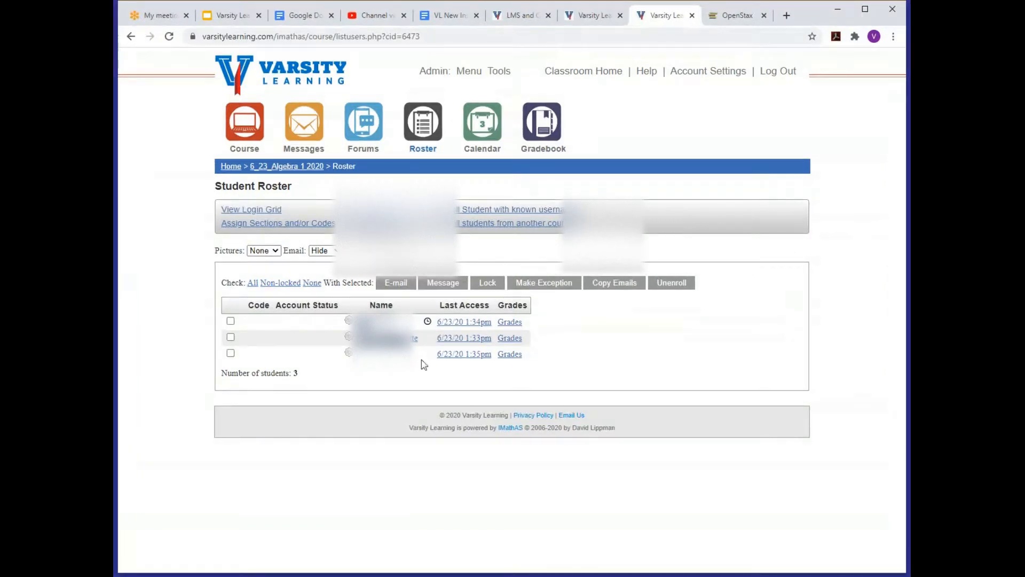
View another student's information page, and return through the roster to the course page.
left_click(416, 326)
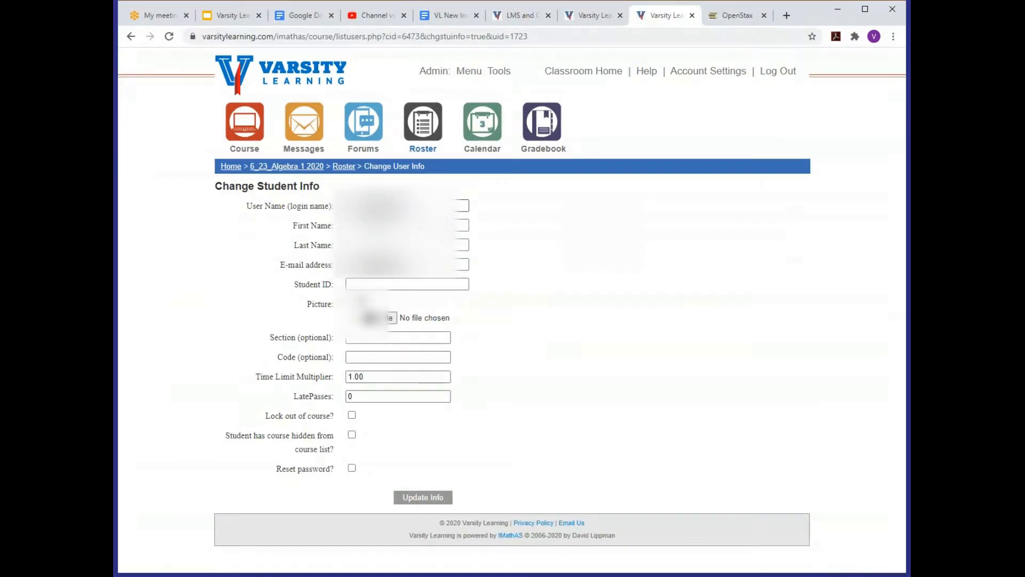
left_click(343, 167)
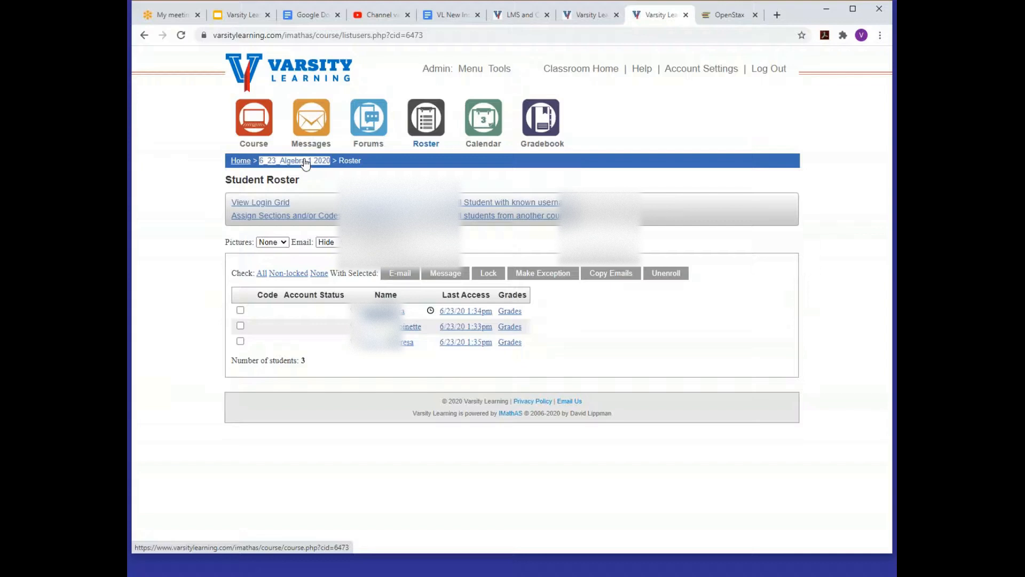
left_click(305, 162)
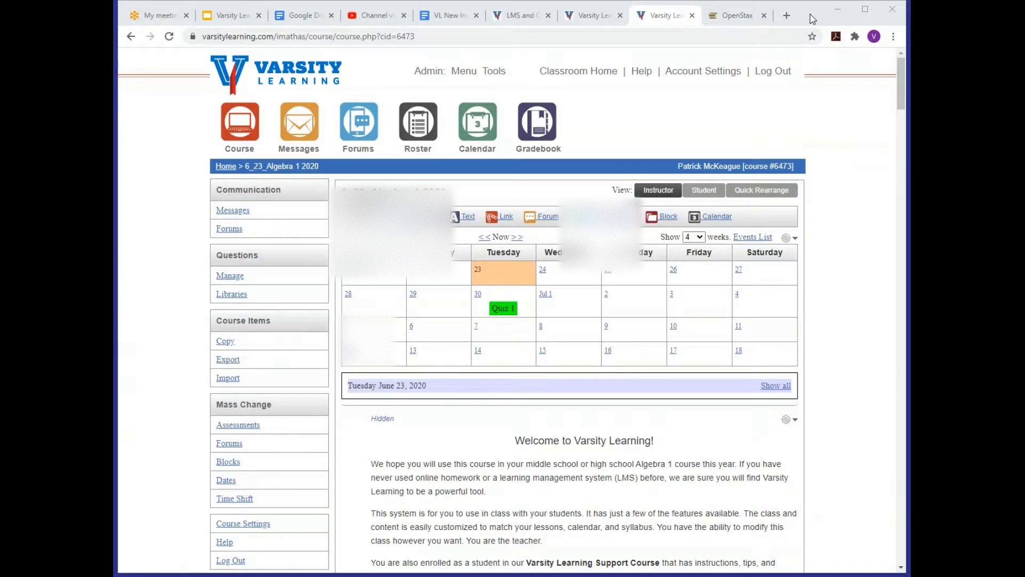
Switch to the Varsity Learning presentation in Google Slides.
left_click(216, 18)
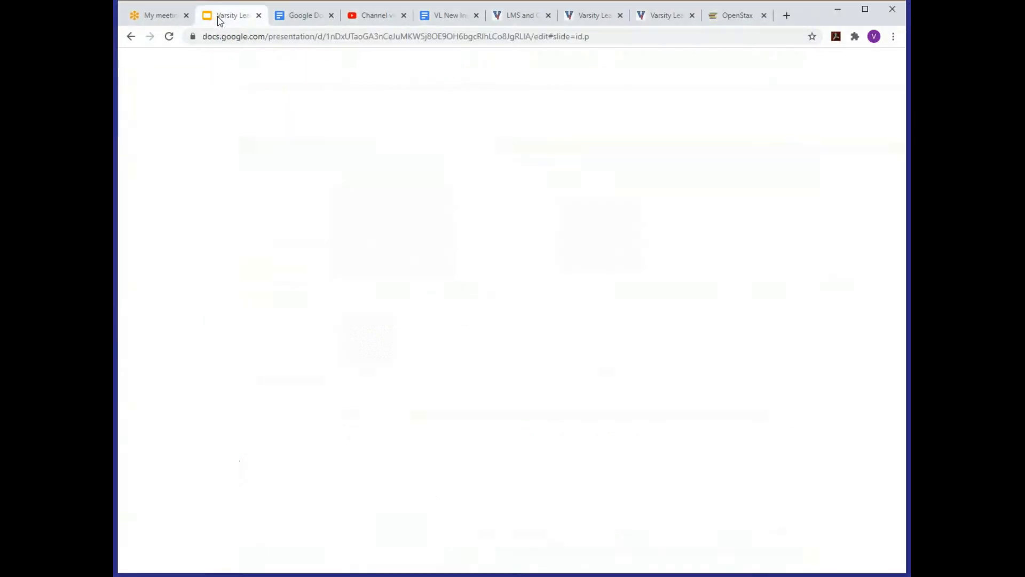